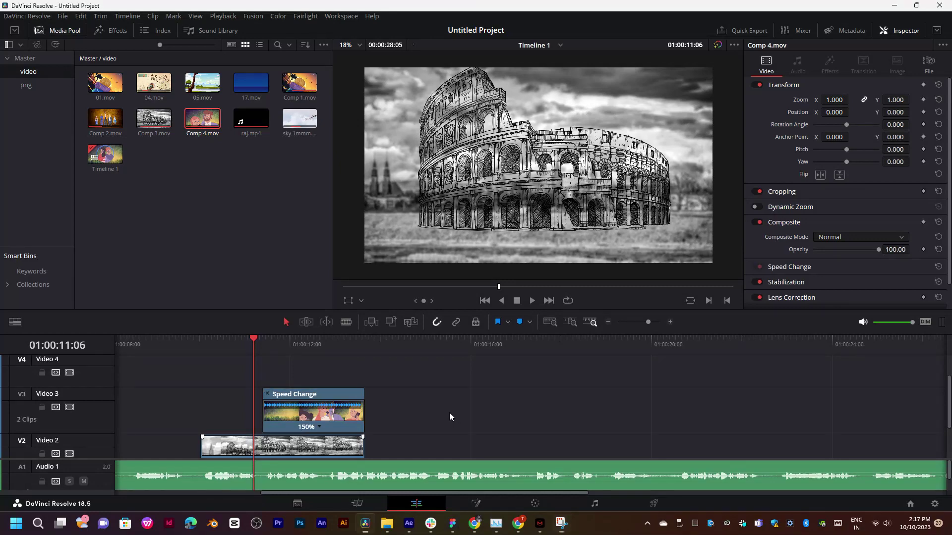
Play the timeline to review the current edit
key("space")
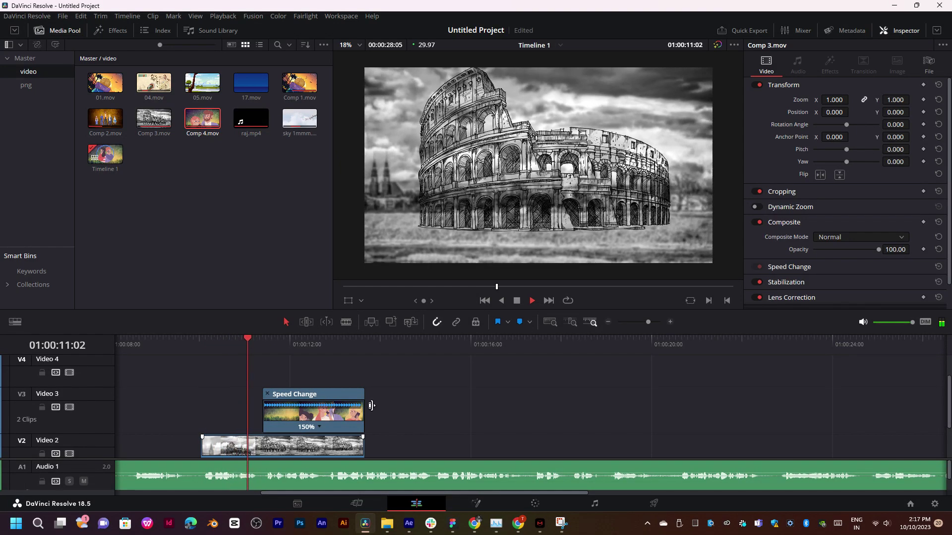
scroll(415, 384, "down", 1)
scroll(416, 384, "down", 1)
key("space")
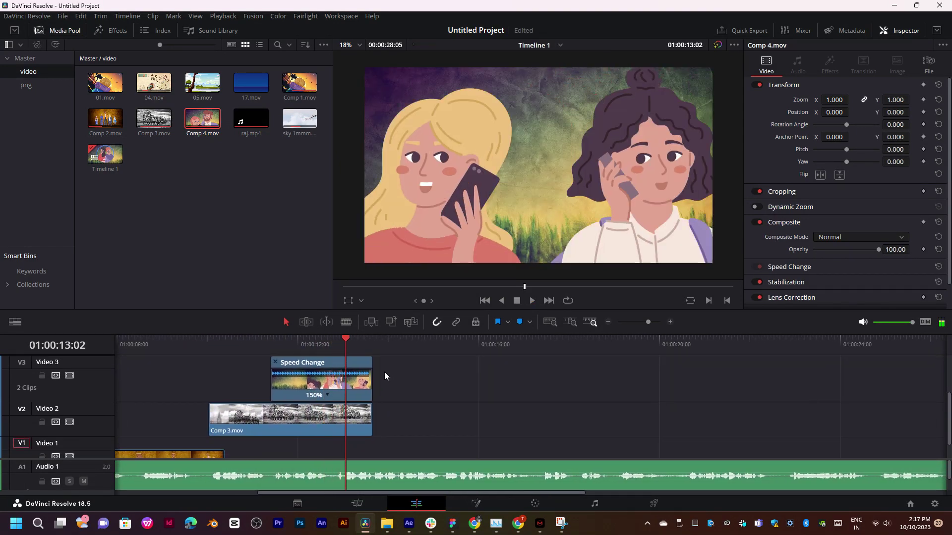
Place 05.mov on Video 1 after Comp 2.mov and preview it
left_click(207, 184)
mouse_move(202, 82)
left_mouse_down()
mouse_move(253, 197)
mouse_move(377, 383)
mouse_move(414, 420)
mouse_move(404, 403)
left_mouse_up()
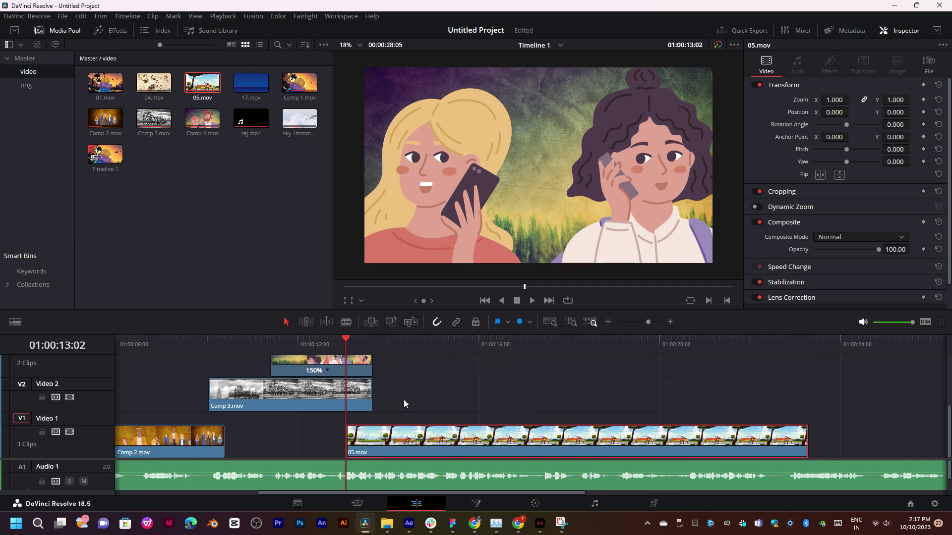
key("space")
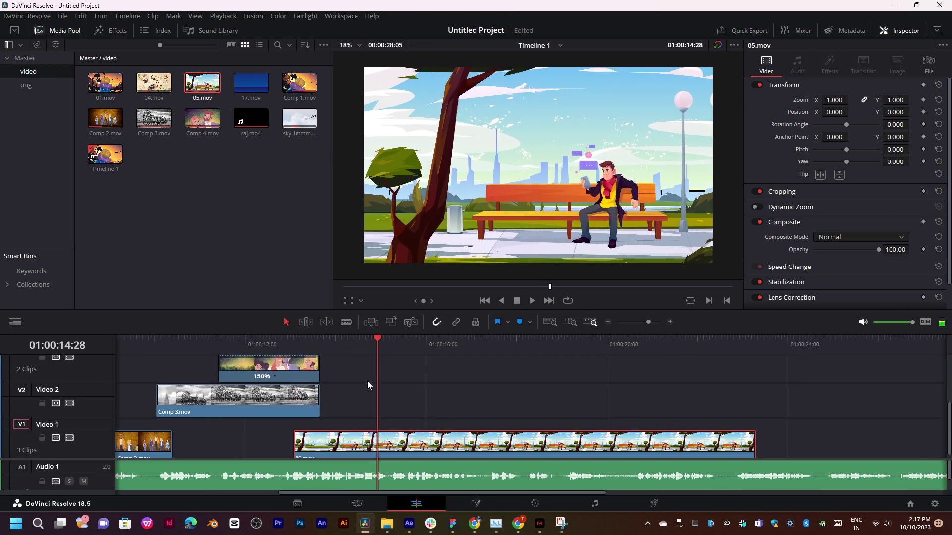
key("space")
scroll(382, 373, "up", 1)
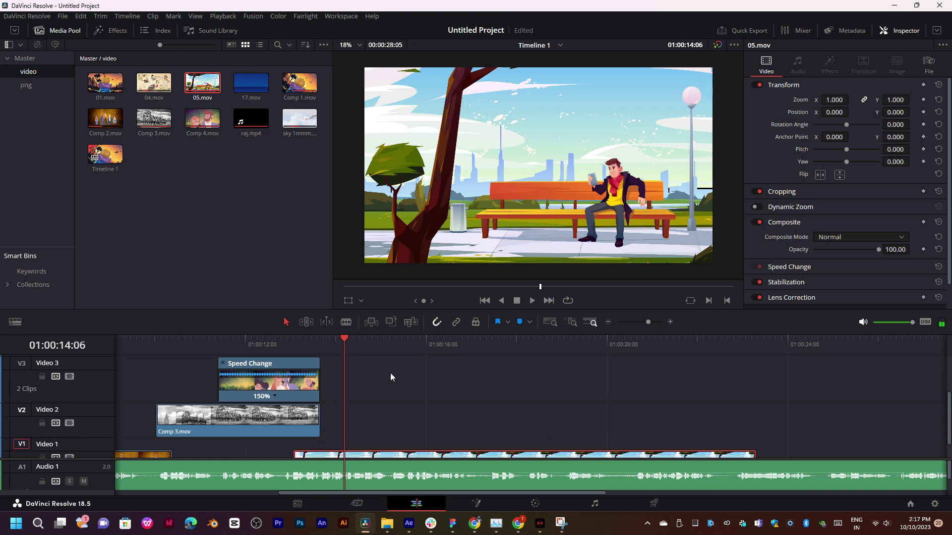
scroll(446, 372, "left", 3)
Revert the accidental Comp 3.mov trim and clip move, rewatching from 01:00:12:24
left_click_drag(402, 415, 301, 415)
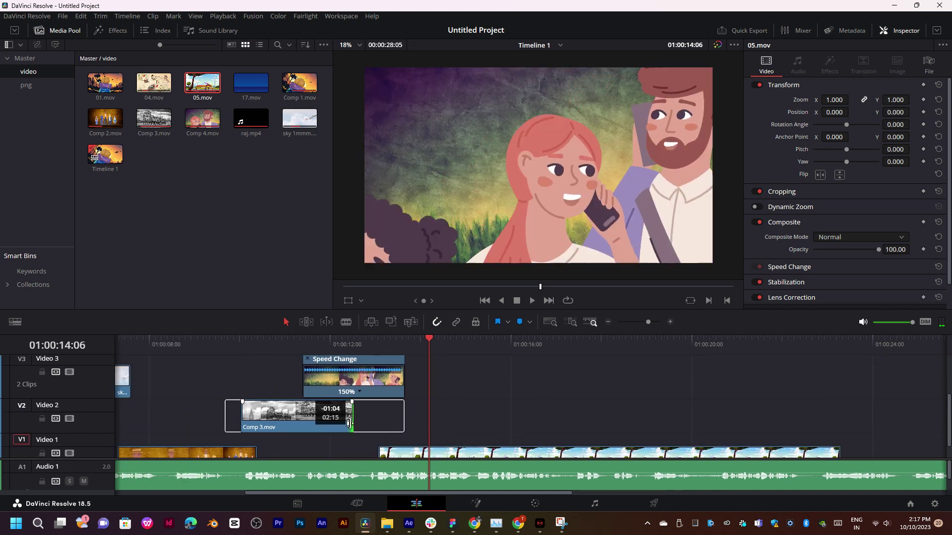
mouse_move(366, 371)
left_mouse_down()
mouse_move(365, 405)
mouse_move(365, 371)
left_mouse_up()
left_click(364, 343)
key("space")
left_click(367, 341)
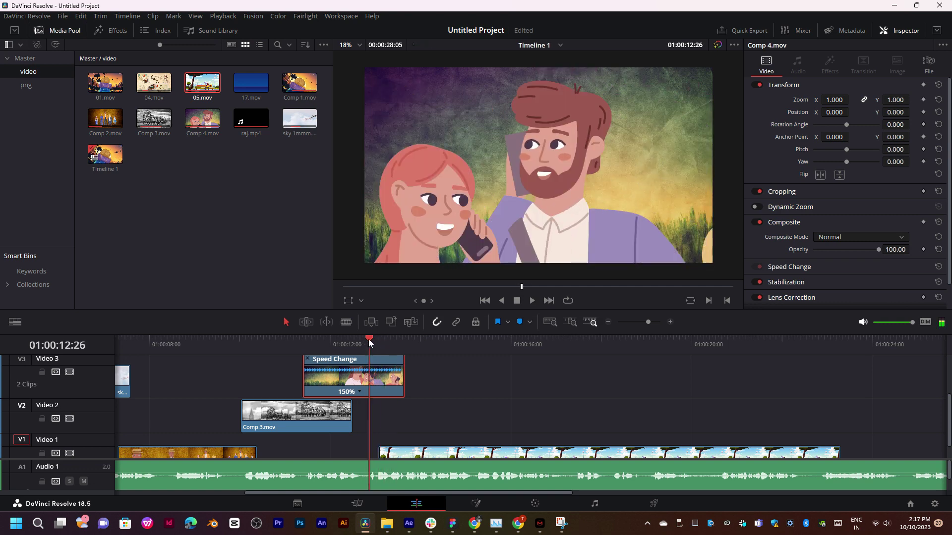
key("space")
left_click(366, 339)
scroll(411, 403, "up", 2)
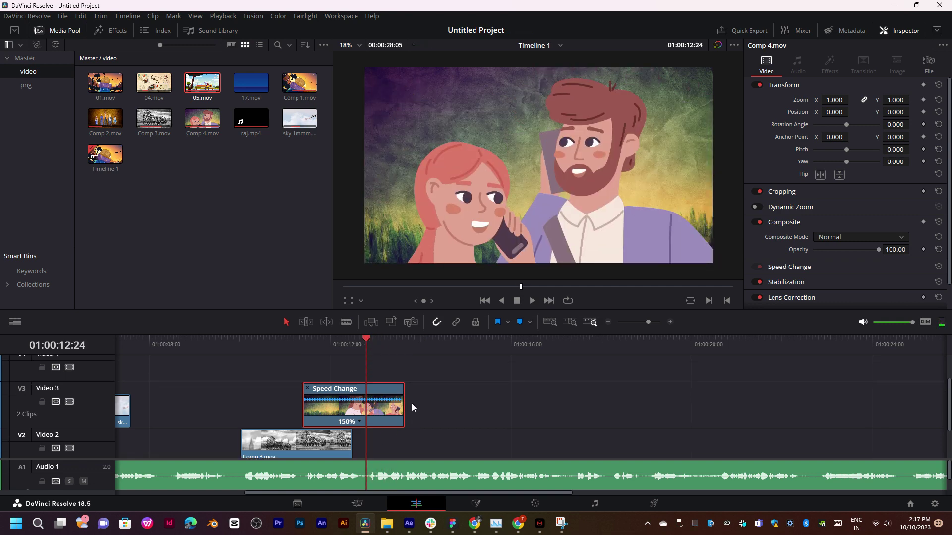
scroll(373, 409, "down", 2)
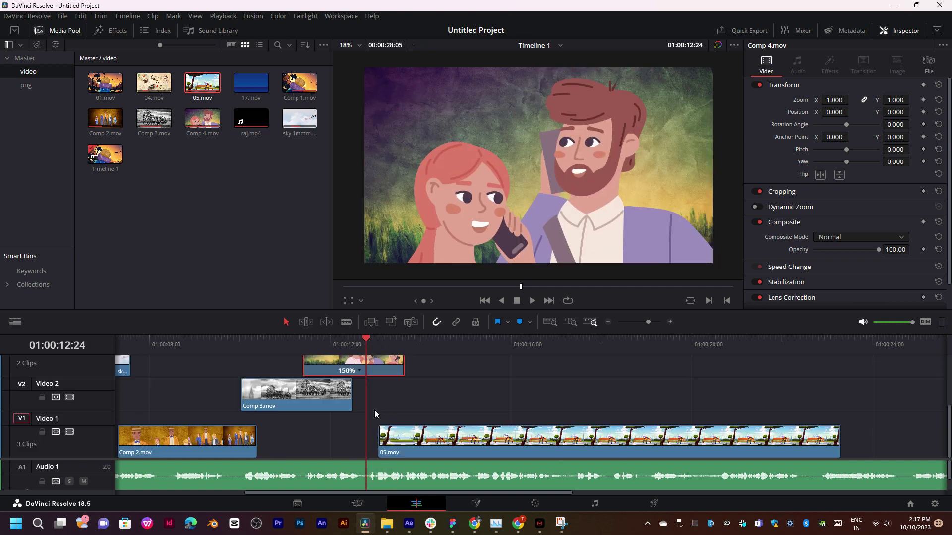
Shift 05.mov 17 frames earlier on Video 1 and replay from about 01:00:12
left_click_drag(400, 440, 376, 431)
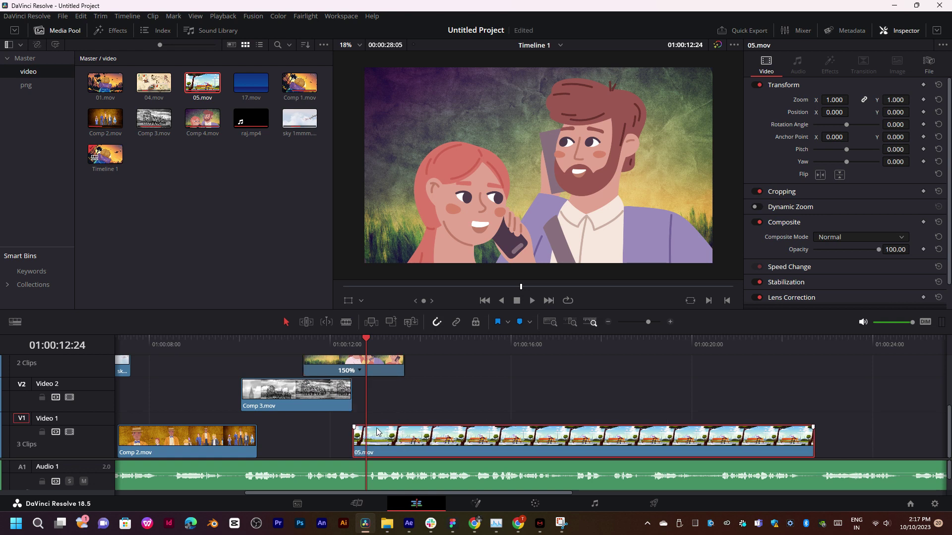
scroll(404, 400, "up", 1)
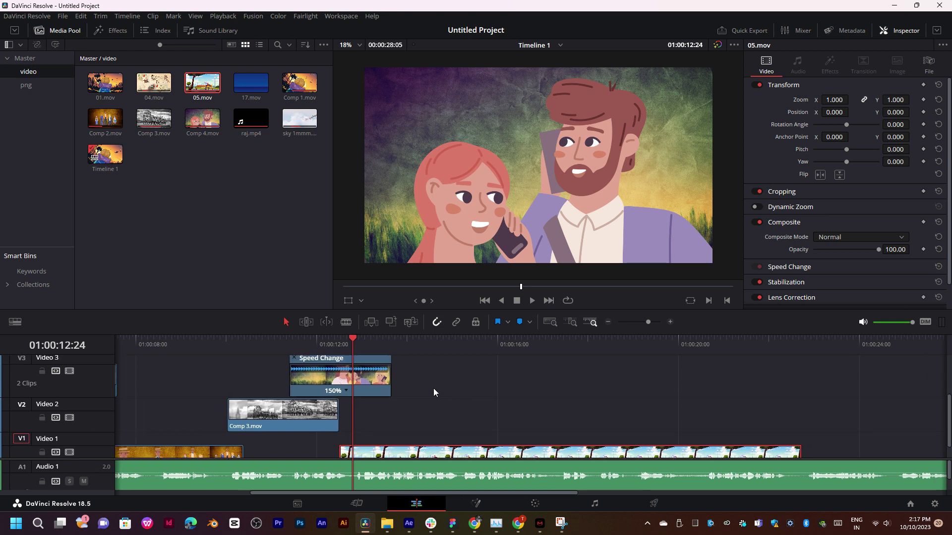
scroll(347, 380, "right", 3)
key("space")
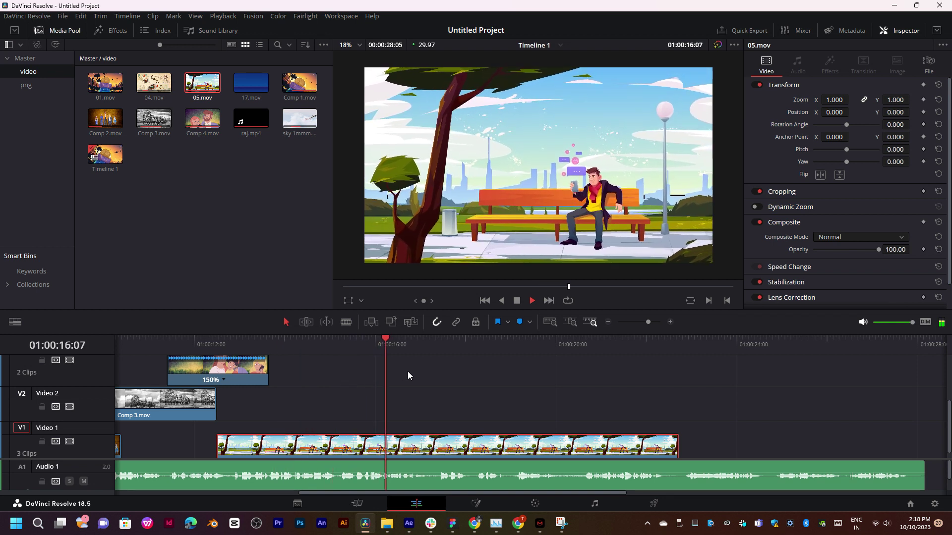
left_click(375, 338)
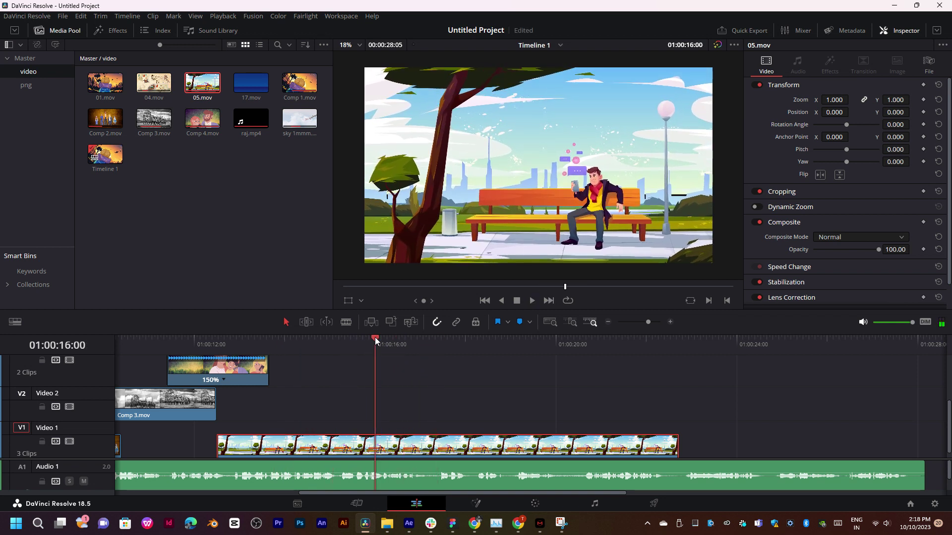
left_click_drag(397, 337, 240, 342)
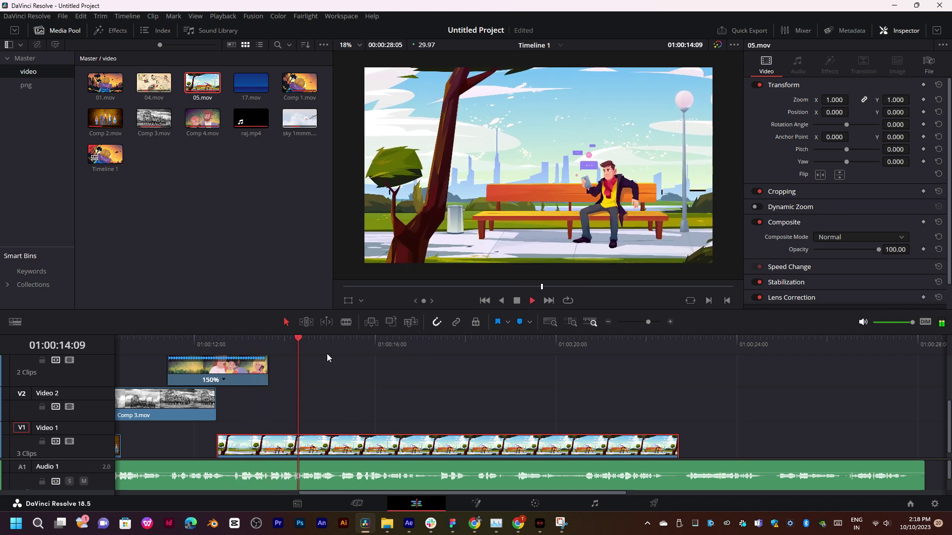
left_click(200, 341)
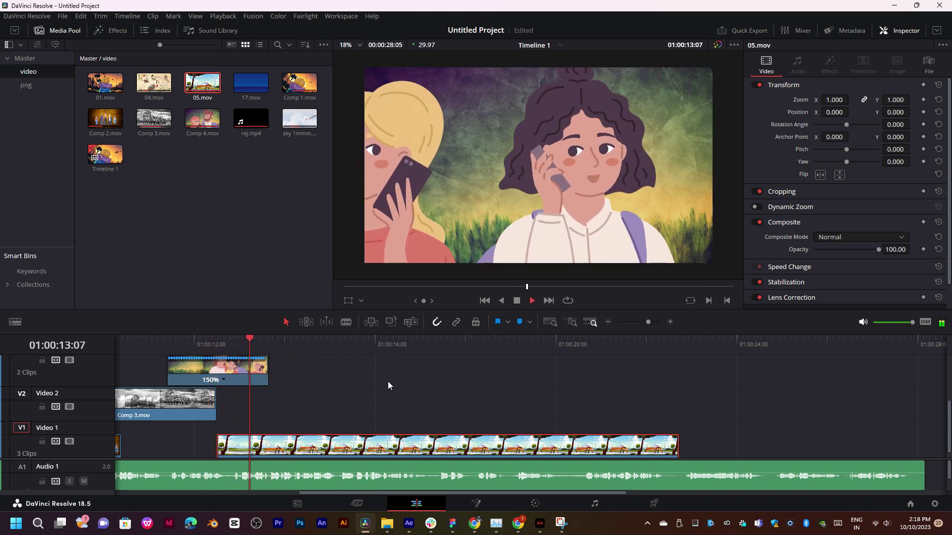
Trim the 150% Comp 4 clip to end at about 01:00:13:09 and play to check
left_click_drag(249, 340, 251, 365)
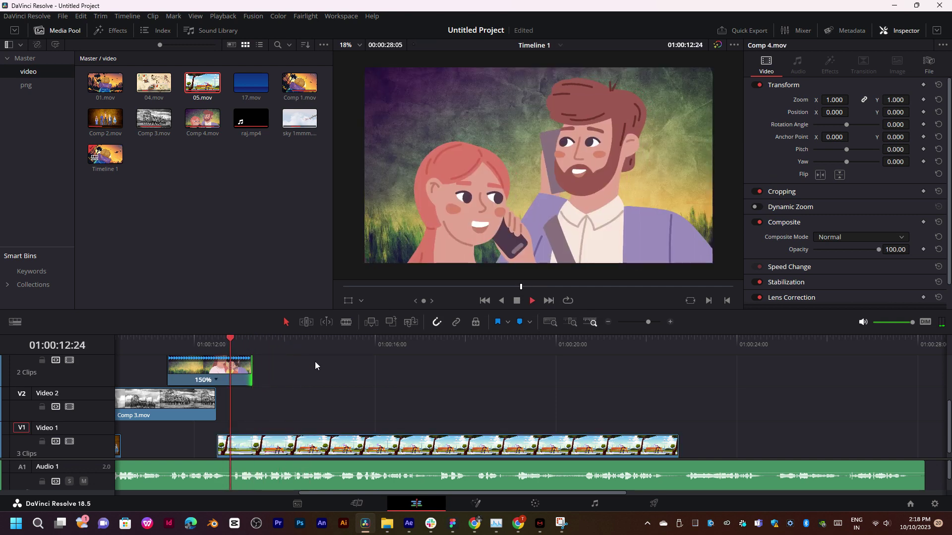
key("space")
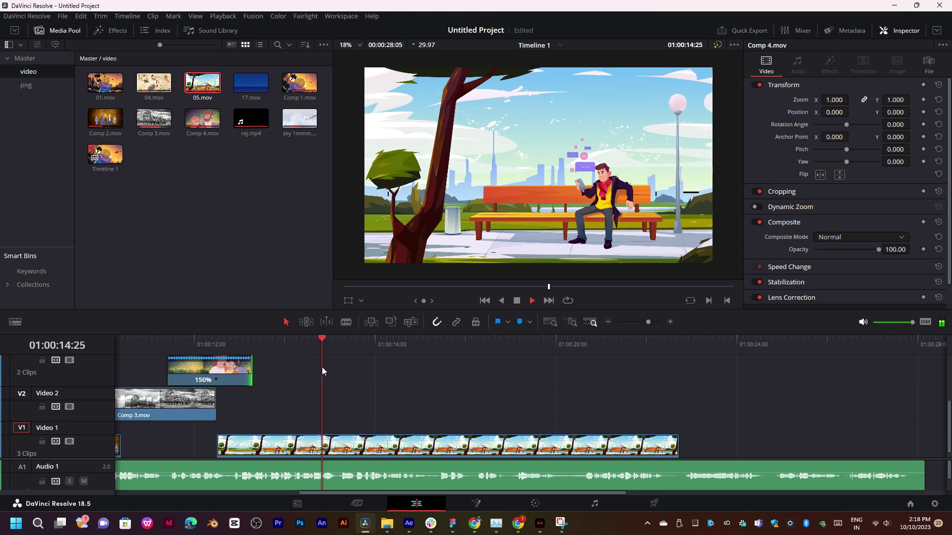
left_click_drag(214, 342, 226, 342)
key("space")
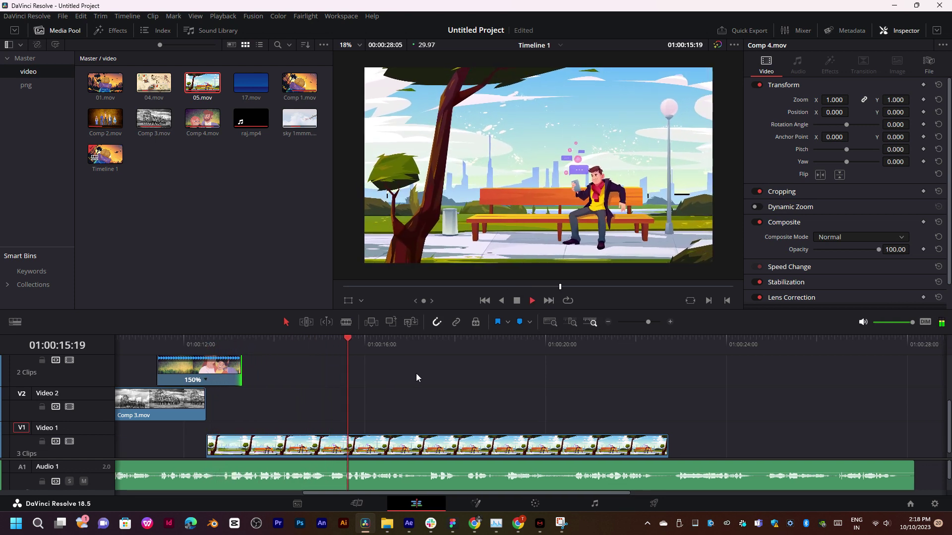
Park the playhead at 01:00:17:07 on 05.mov
left_click_drag(417, 338, 420, 338)
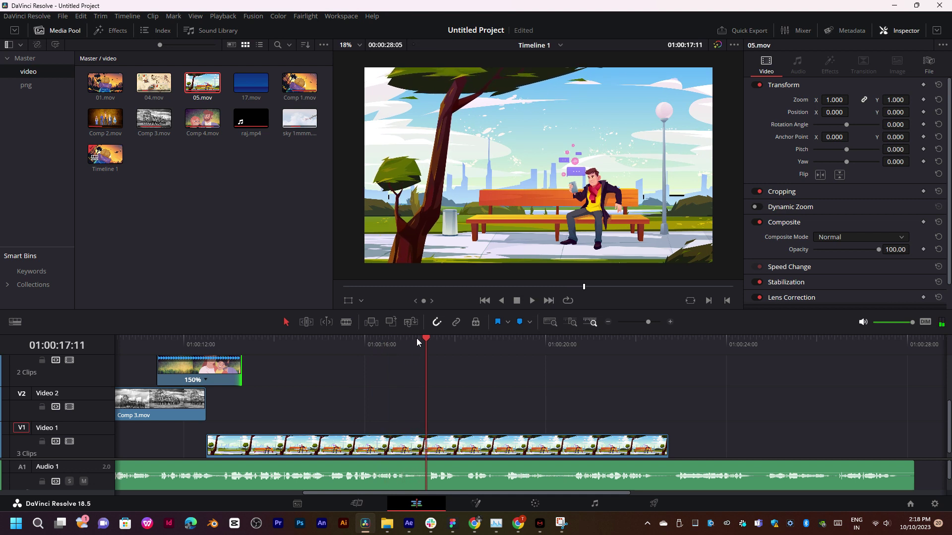
scroll(436, 379, "down", 1)
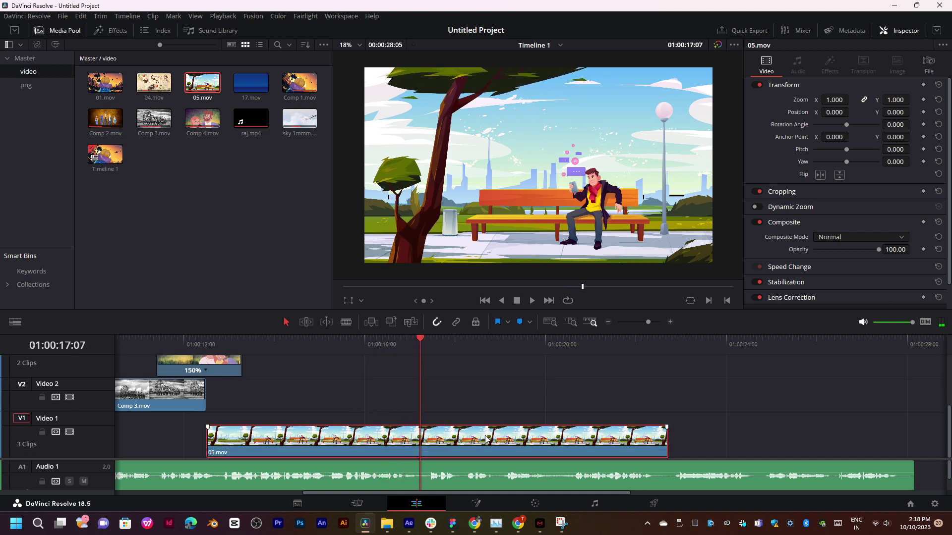
scroll(442, 404, "right", 2)
Blade 05.mov at 01:00:17:07 and delete the part after the cut
key("ctrl+b")
left_click(462, 448)
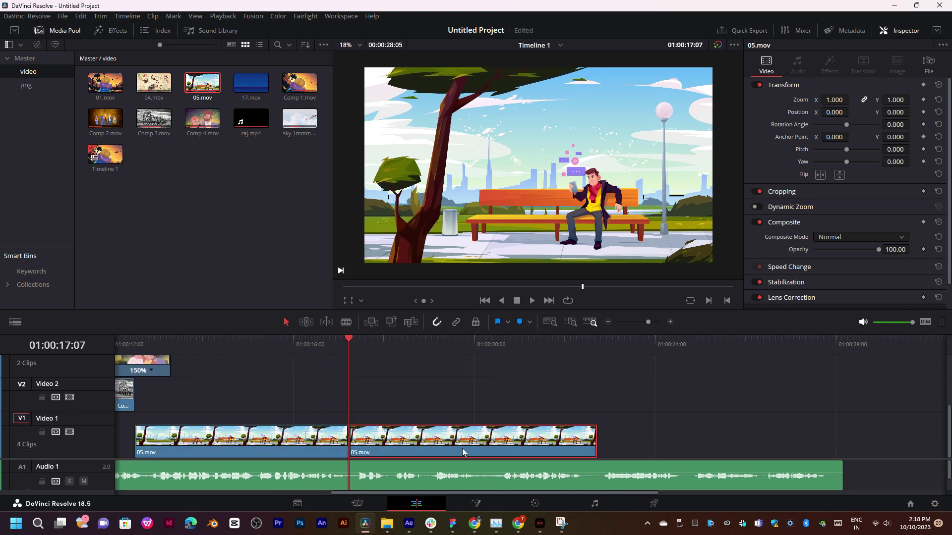
key("Delete")
left_click(310, 348)
key("space")
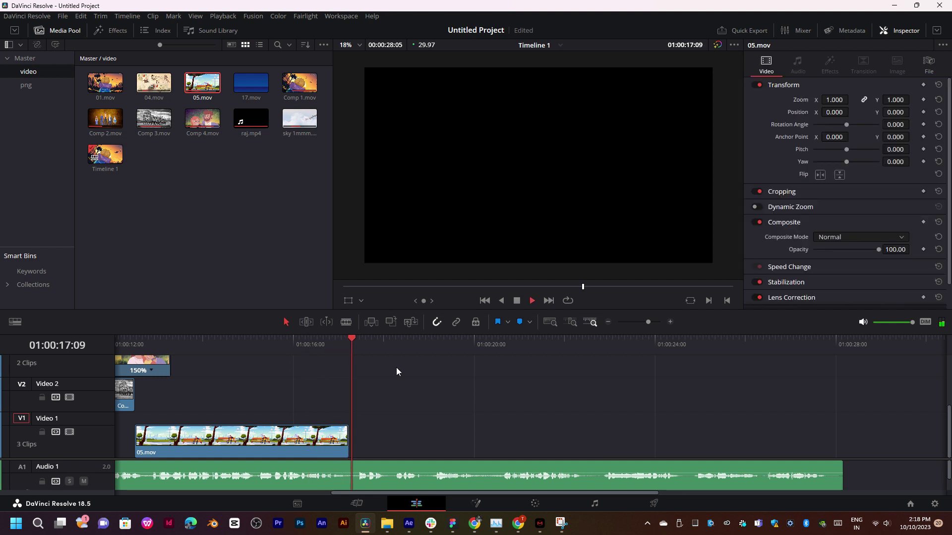
Add 17.mov to Video 2 starting at 01:00:17:07 and zoom in on the cut
left_click(251, 119)
left_click_drag(251, 84, 436, 382)
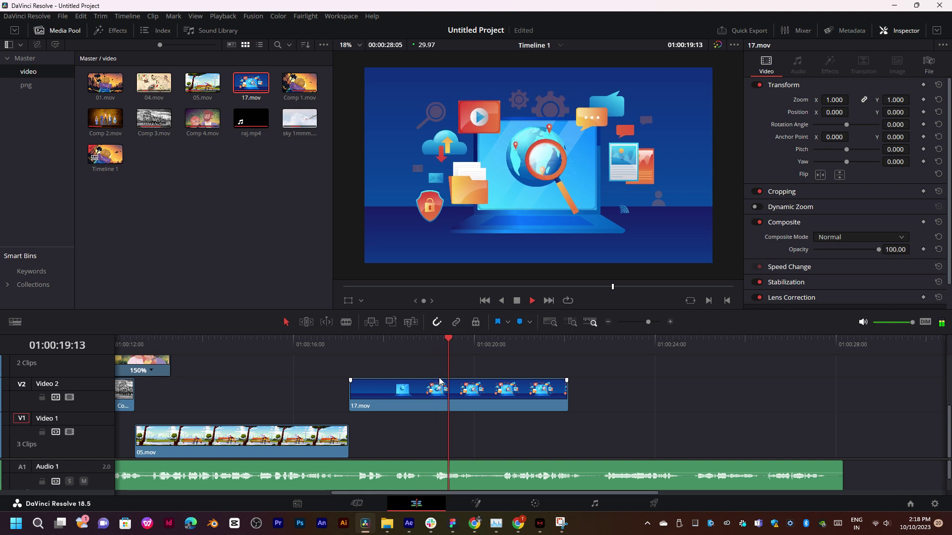
left_click(352, 347)
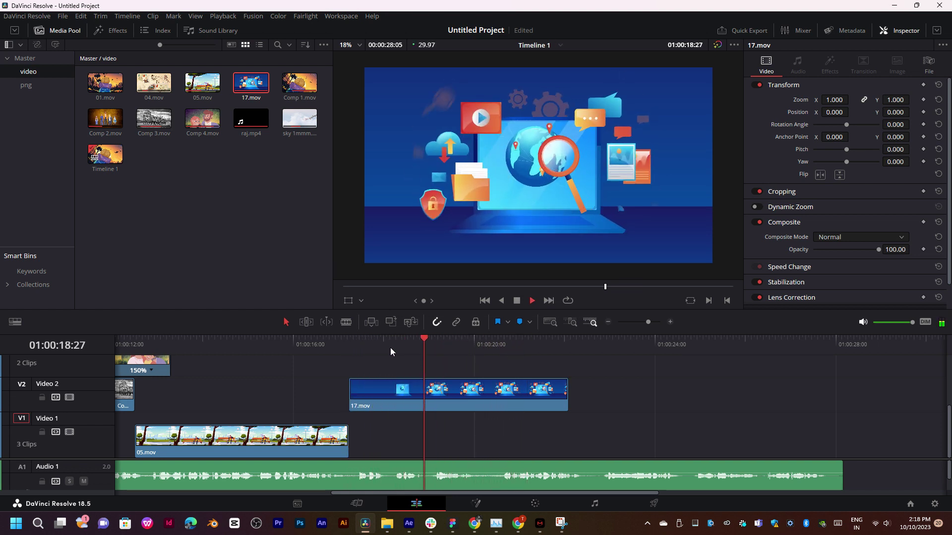
left_click(350, 345)
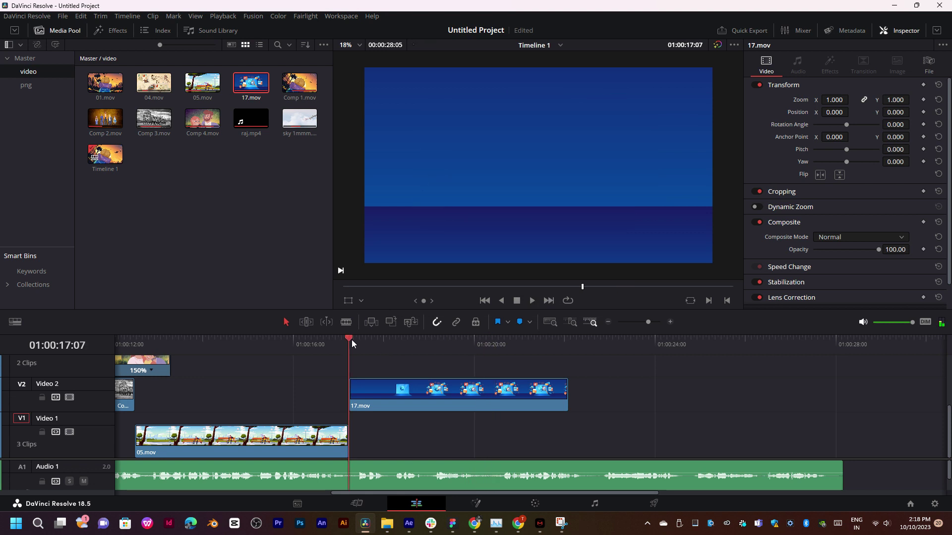
left_click(360, 393)
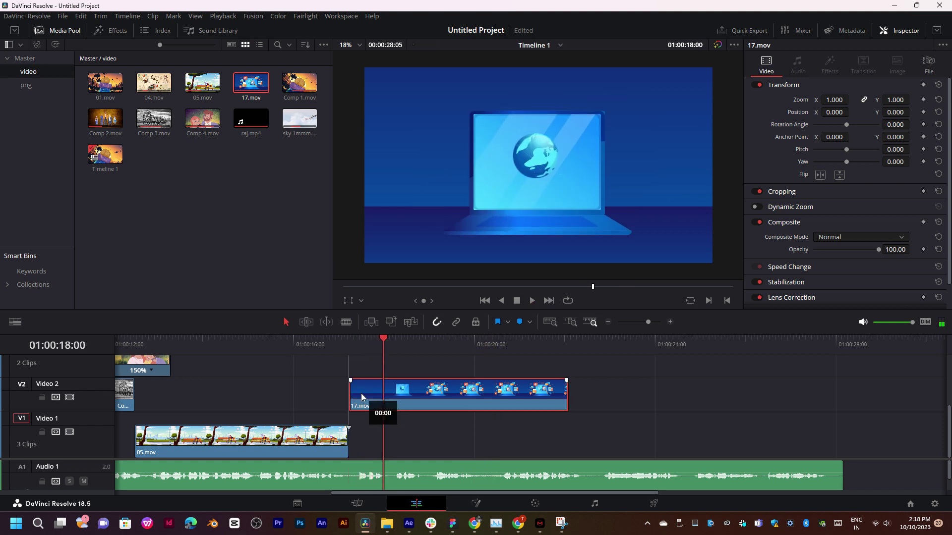
left_click(349, 343)
key("ctrl+equal")
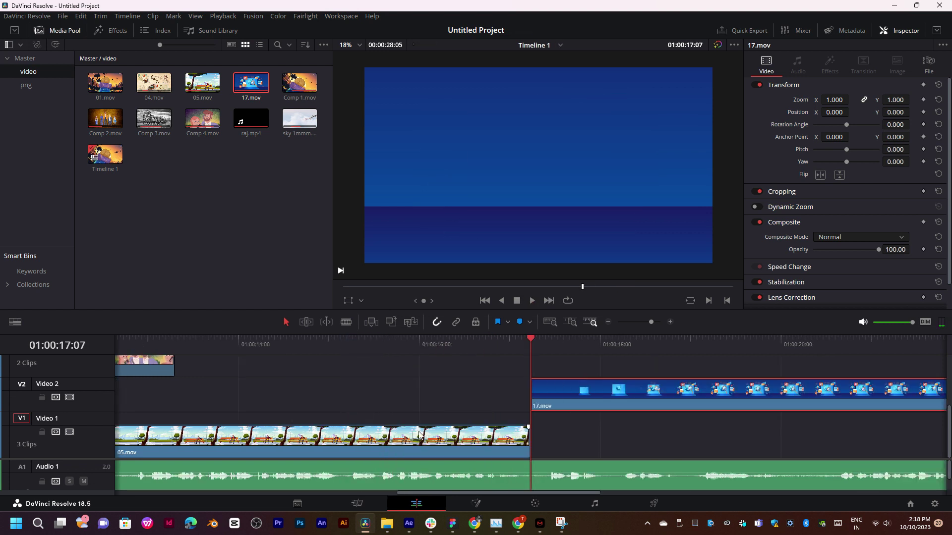
mouse_move(531, 439)
left_mouse_down()
mouse_move(572, 436)
mouse_move(543, 392)
left_mouse_up()
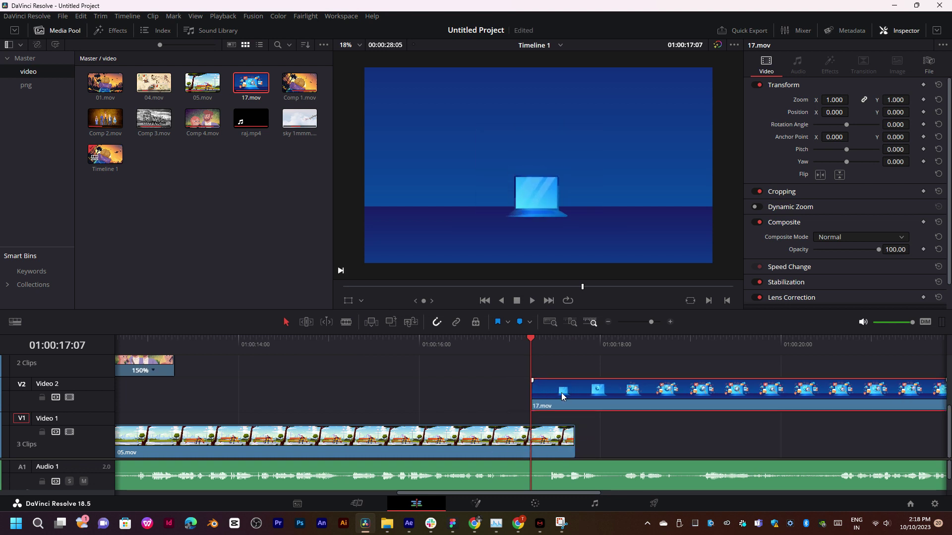
key("ctrl+minus")
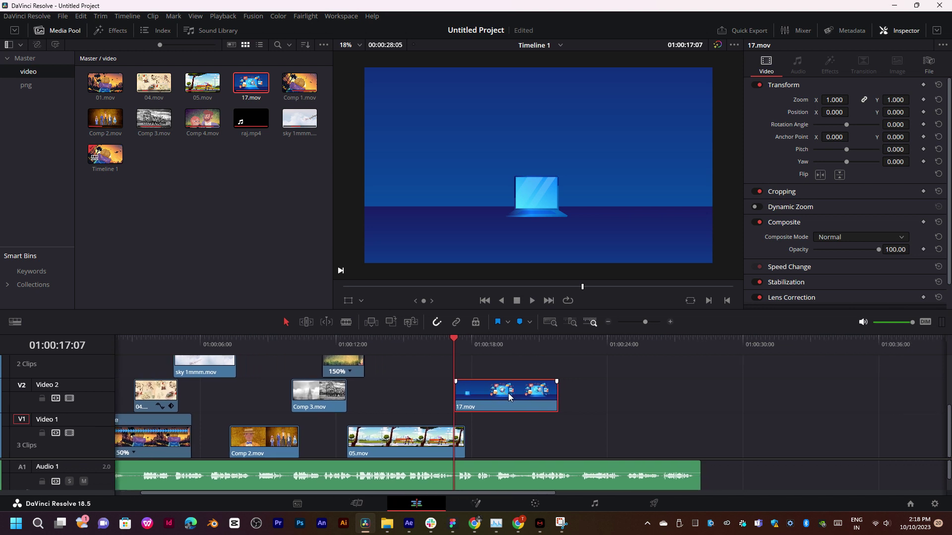
scroll(503, 388, "up", 3)
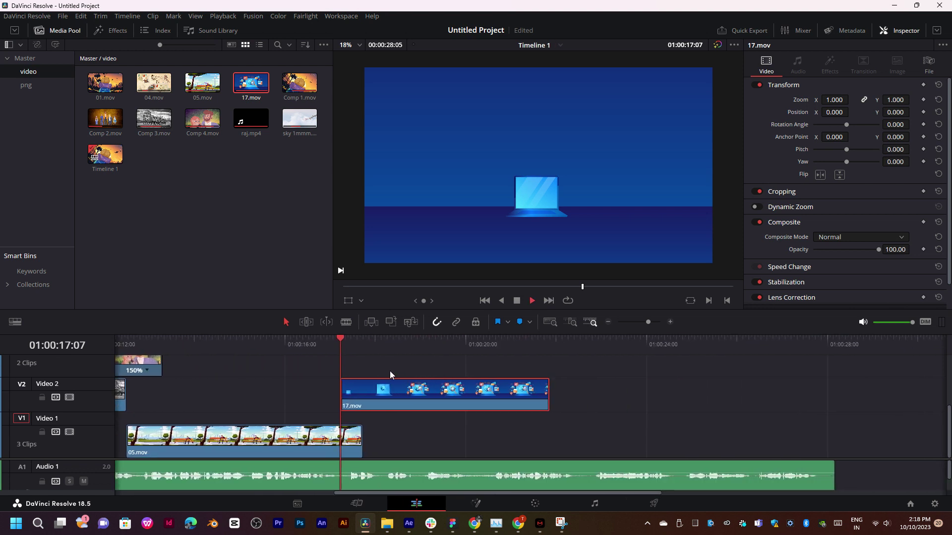
key("space")
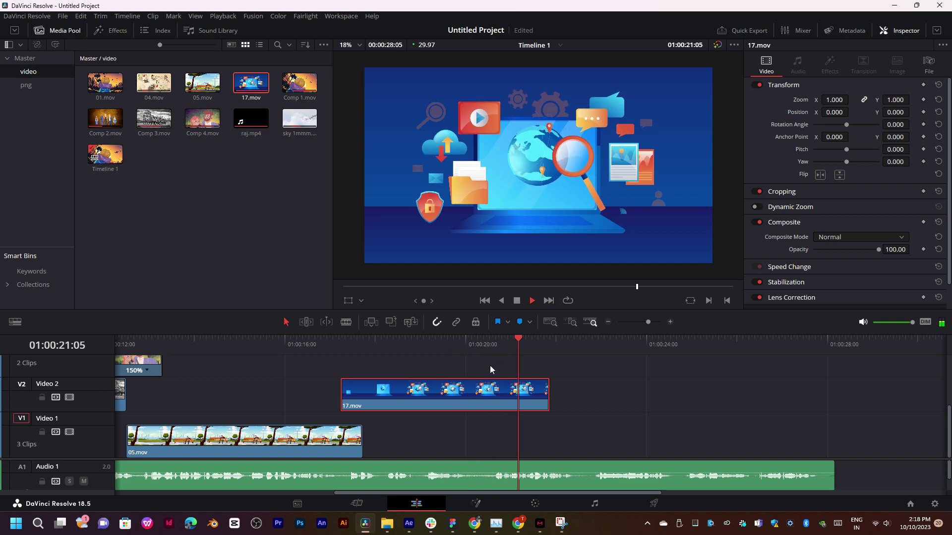
left_click(235, 339)
scroll(397, 367, "left", 2)
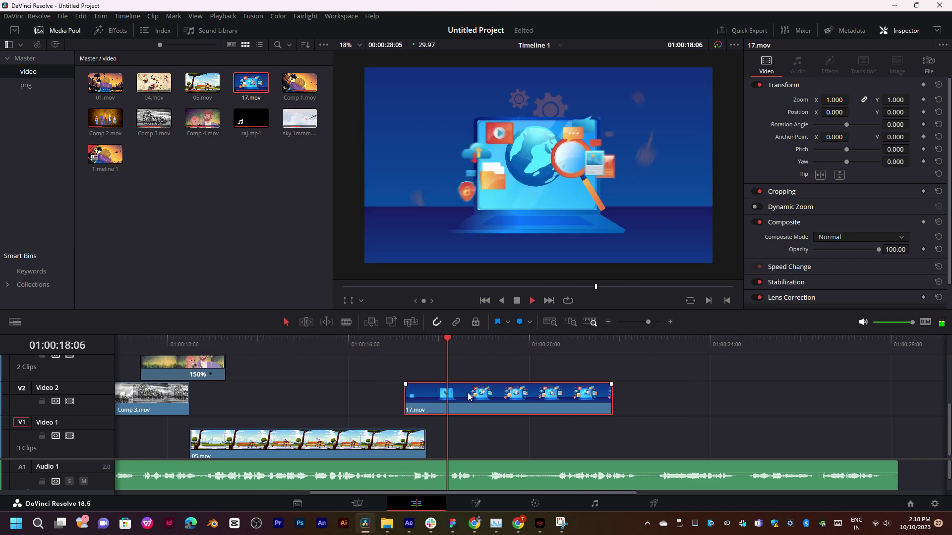
scroll(476, 404, "right", 1)
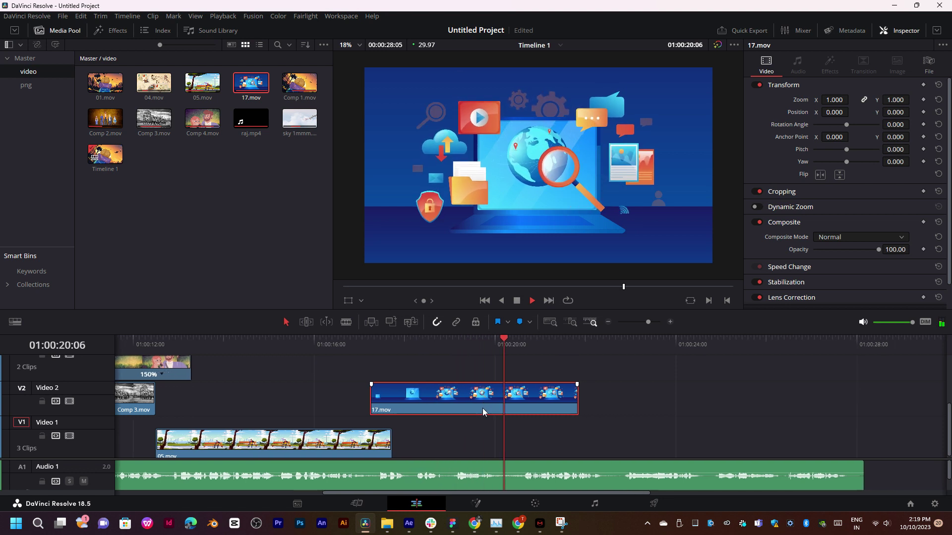
scroll(512, 402, "right", 1)
left_click(456, 346)
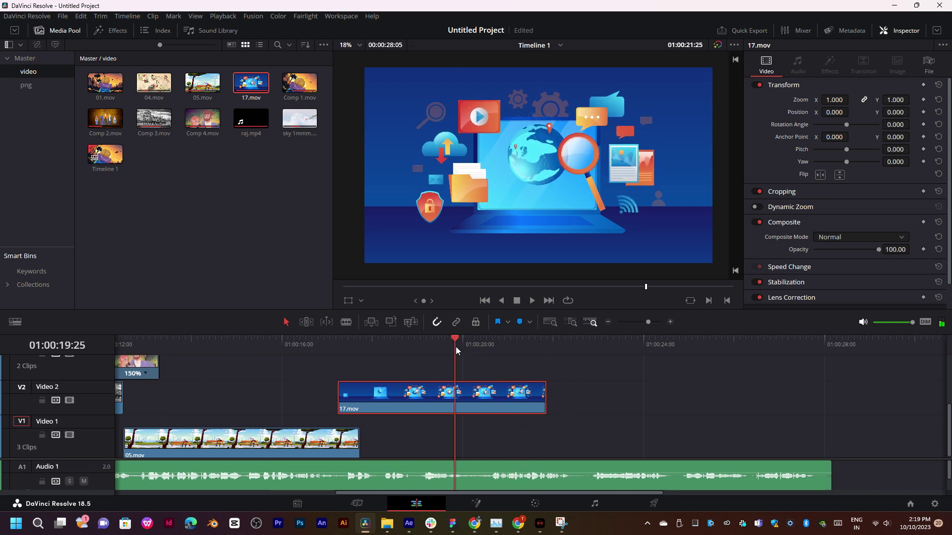
scroll(540, 384, "right", 1)
left_click(382, 347)
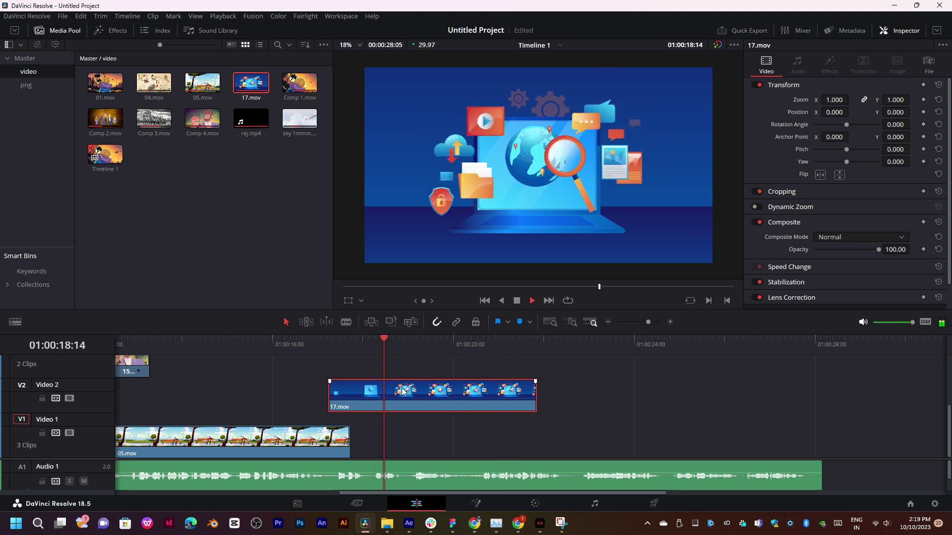
left_click(328, 340)
key("space")
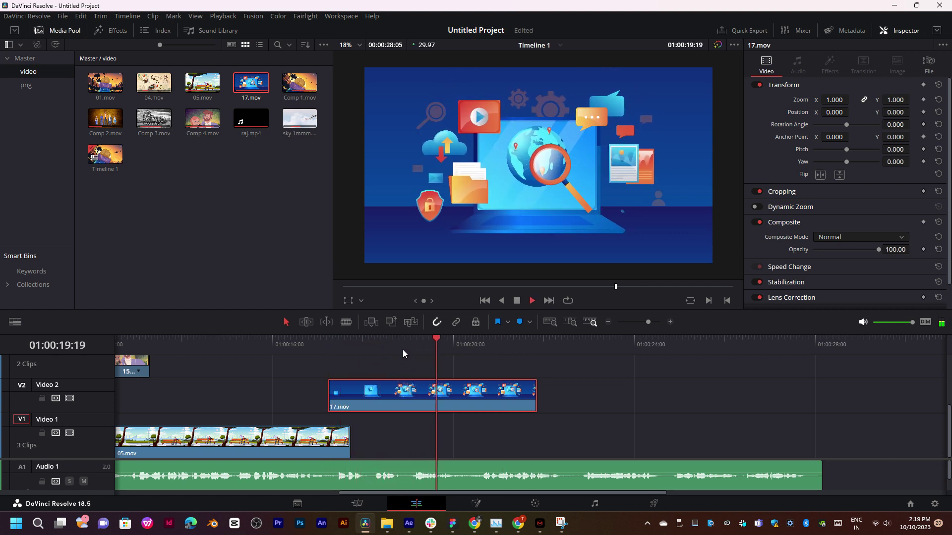
key("space")
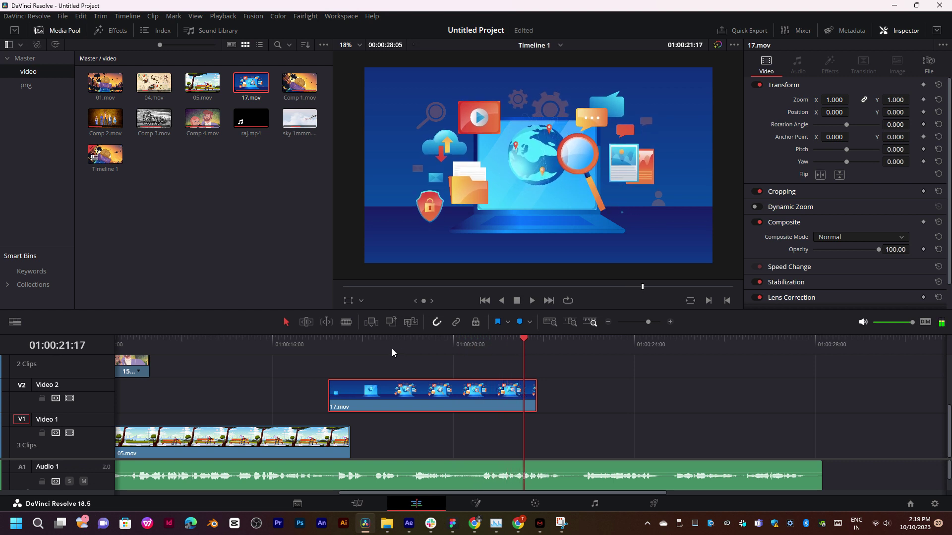
left_click_drag(471, 343, 444, 357)
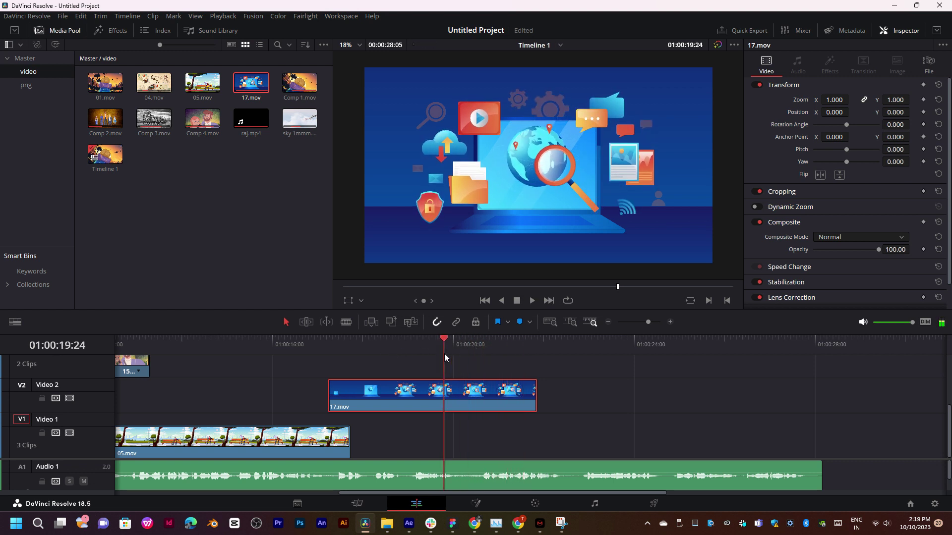
Change 17.mov's speed to 150%
key("ctrl+r")
left_click(440, 420)
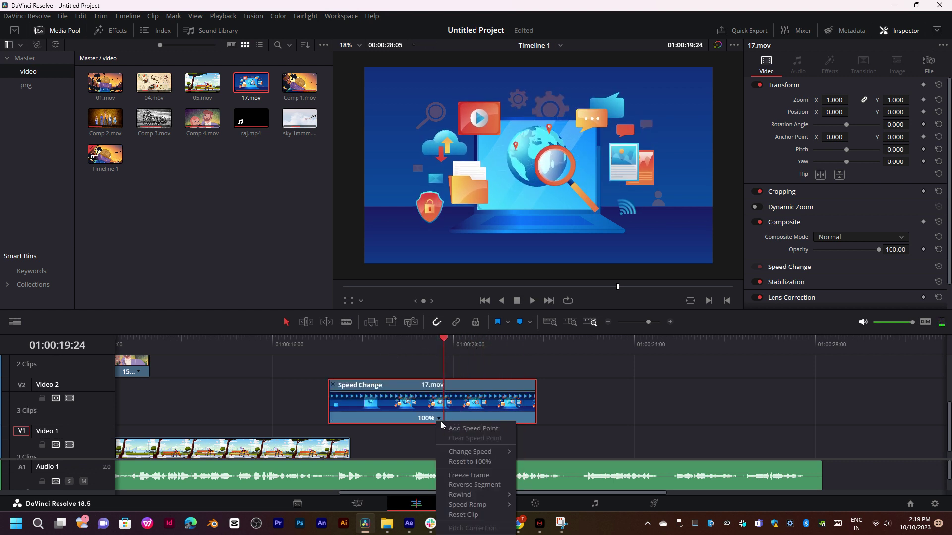
mouse_move(476, 452)
left_click(554, 498)
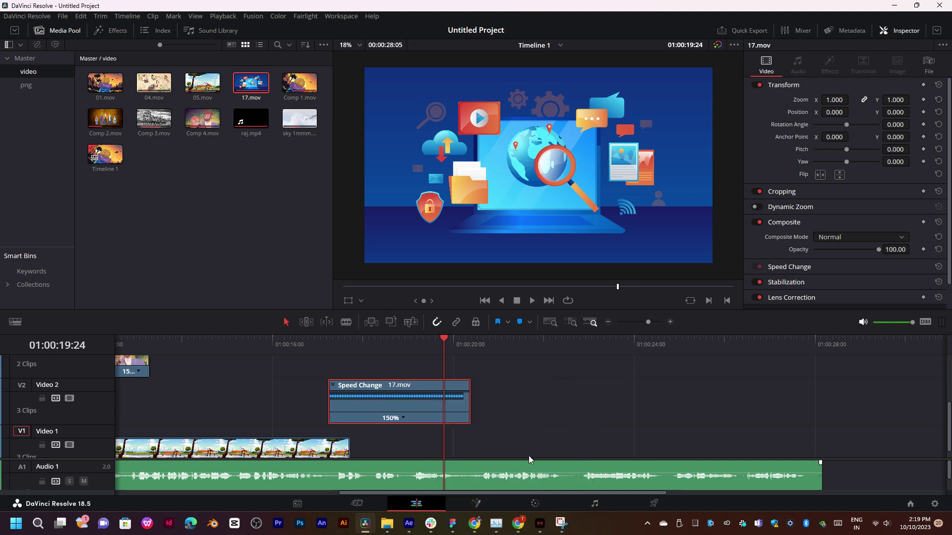
Play and scrub through the sped-up 17.mov between about 16 and 20 seconds
key("space")
left_click(375, 343)
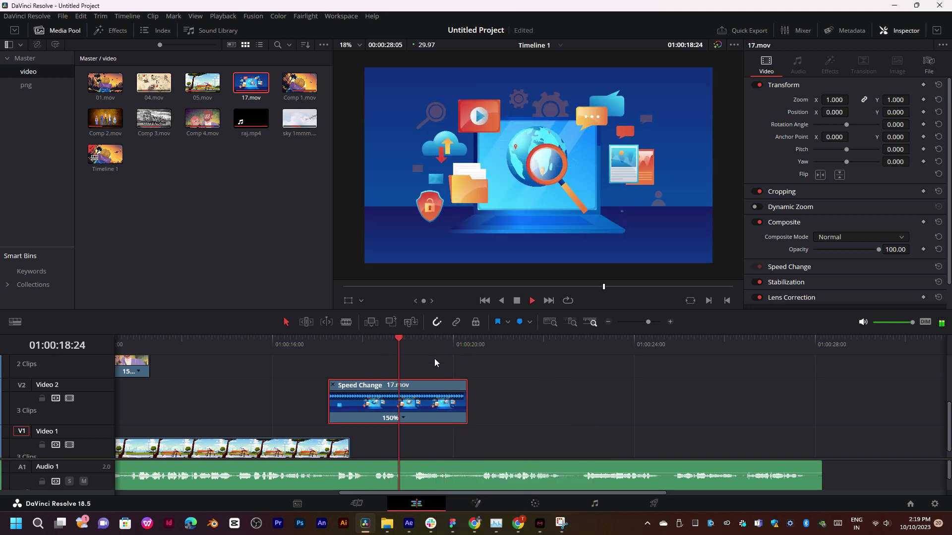
scroll(455, 393, "right", 3)
scroll(455, 392, "down", 1)
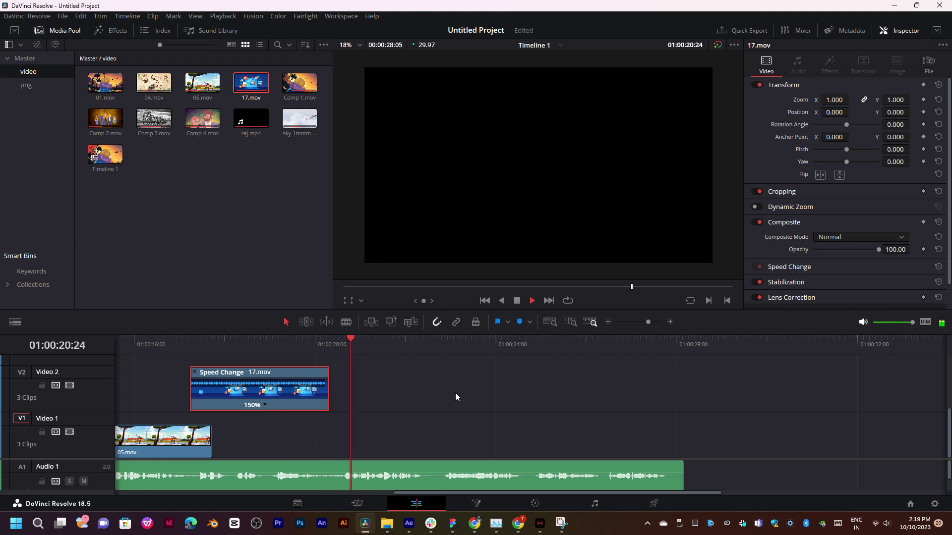
scroll(467, 397, "left", 1)
key("space")
left_click(180, 347)
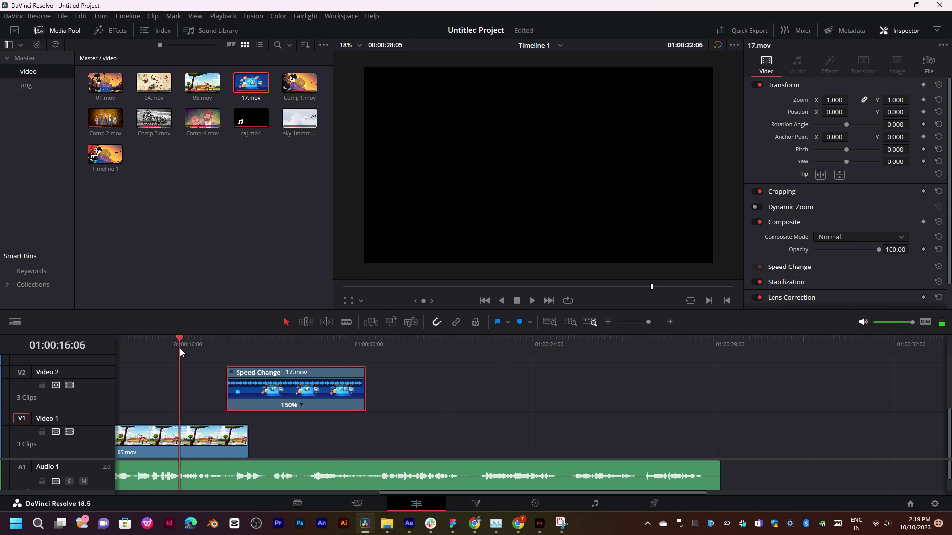
key("space")
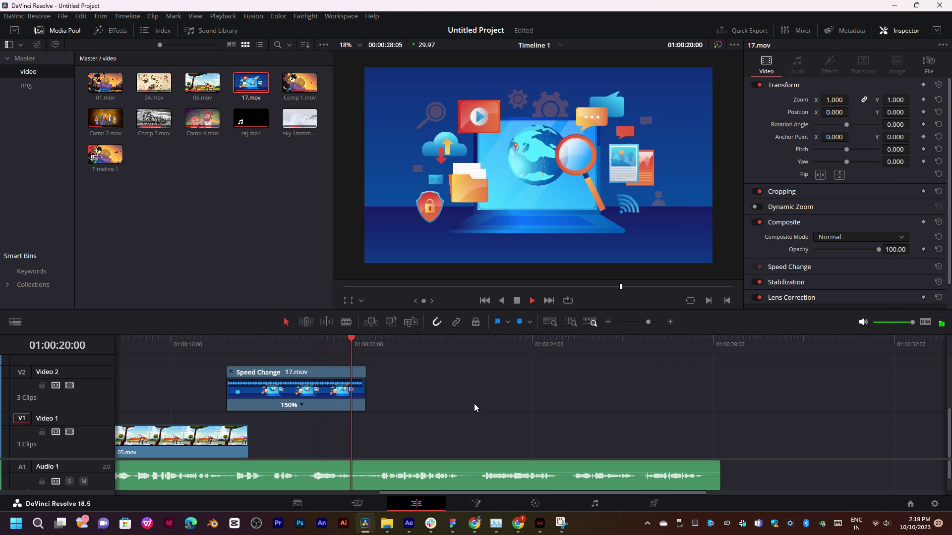
scroll(460, 408, "left", 2)
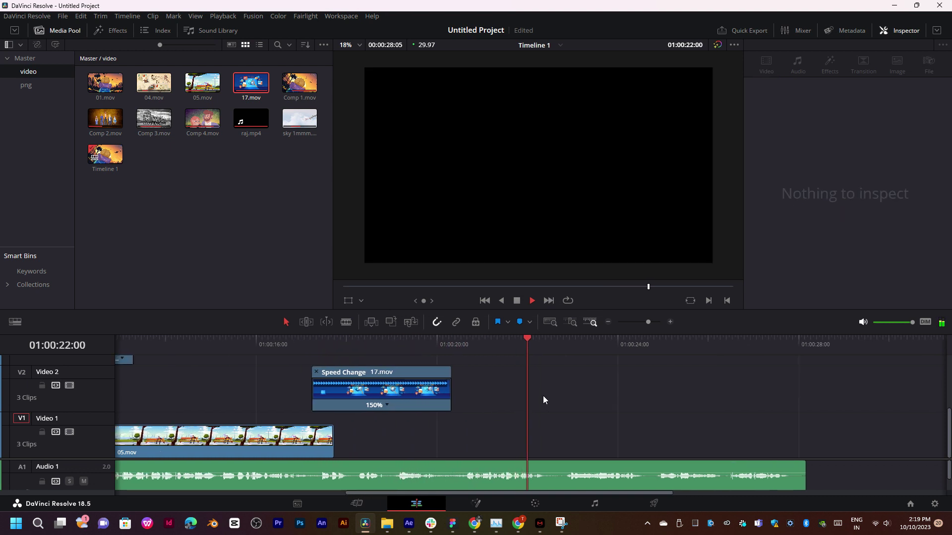
scroll(608, 391, "right", 3)
scroll(471, 378, "right", 2)
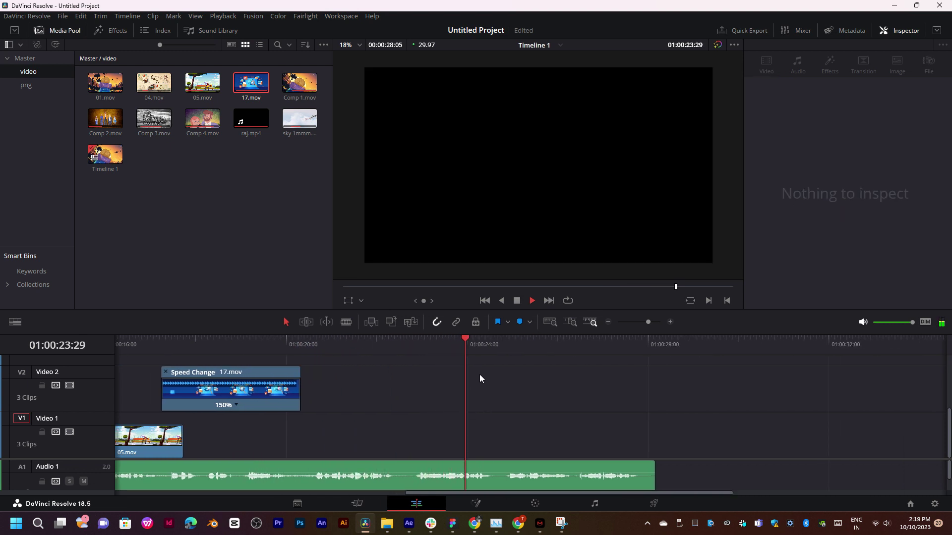
left_click_drag(558, 349, 311, 348)
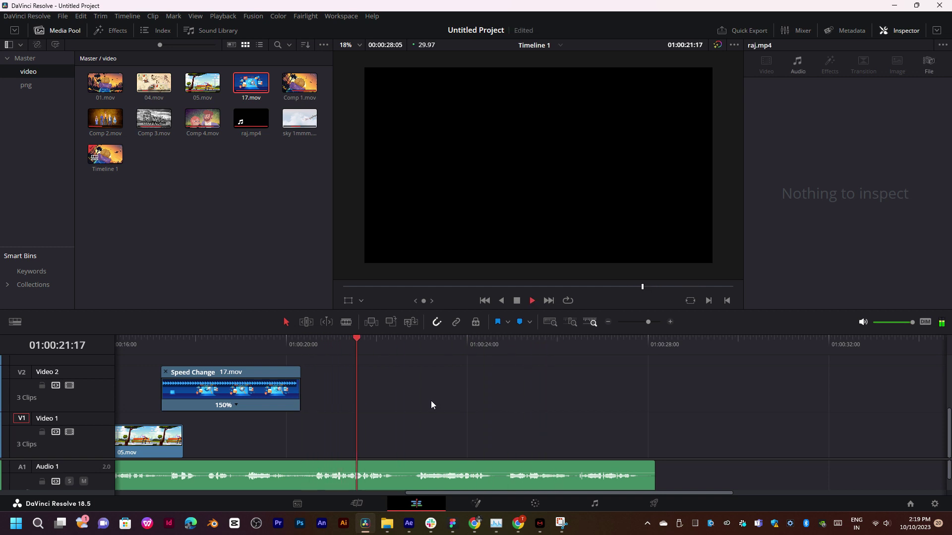
scroll(436, 399, "left", 1)
key("space")
left_click_drag(391, 347, 366, 349)
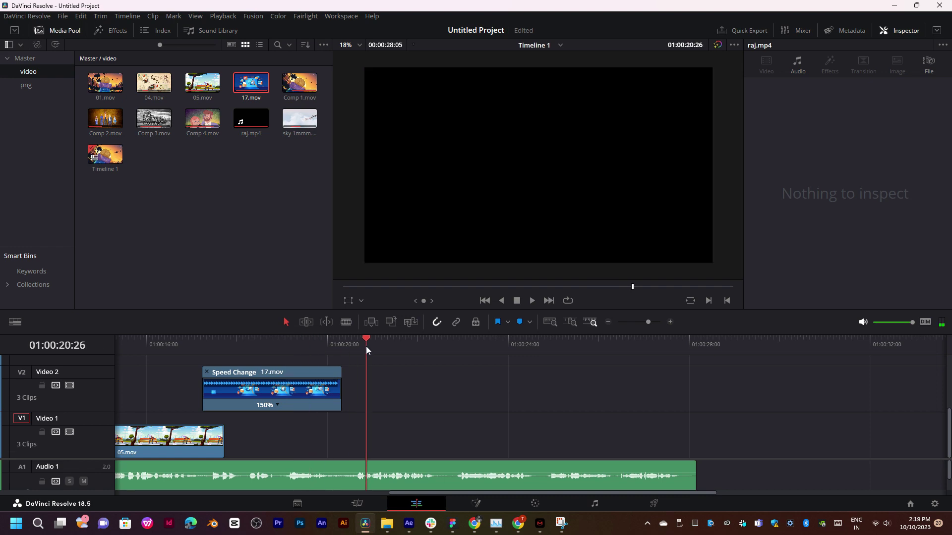
In After Effects, close the sky 1, 04 and Render Queue tabs
left_click(407, 524)
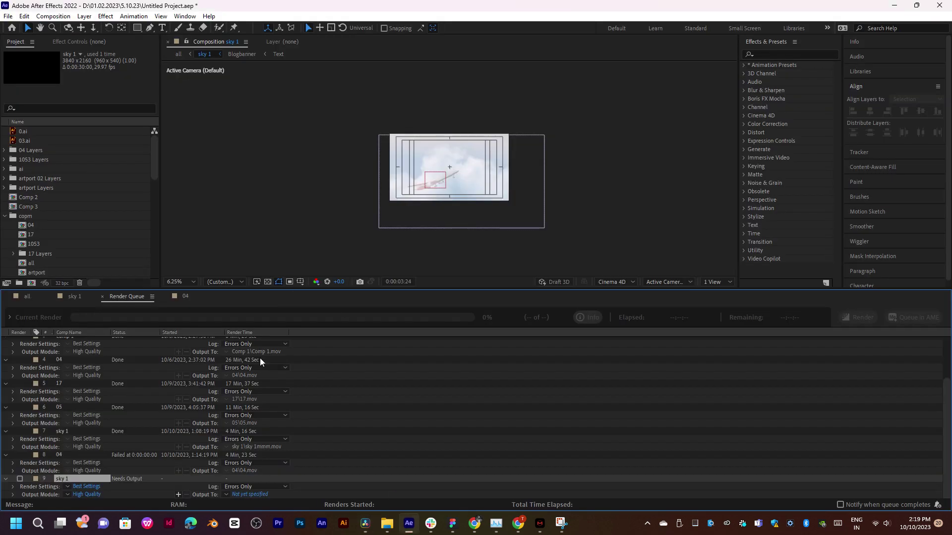
left_click(60, 297)
left_click(51, 297)
left_click(115, 297)
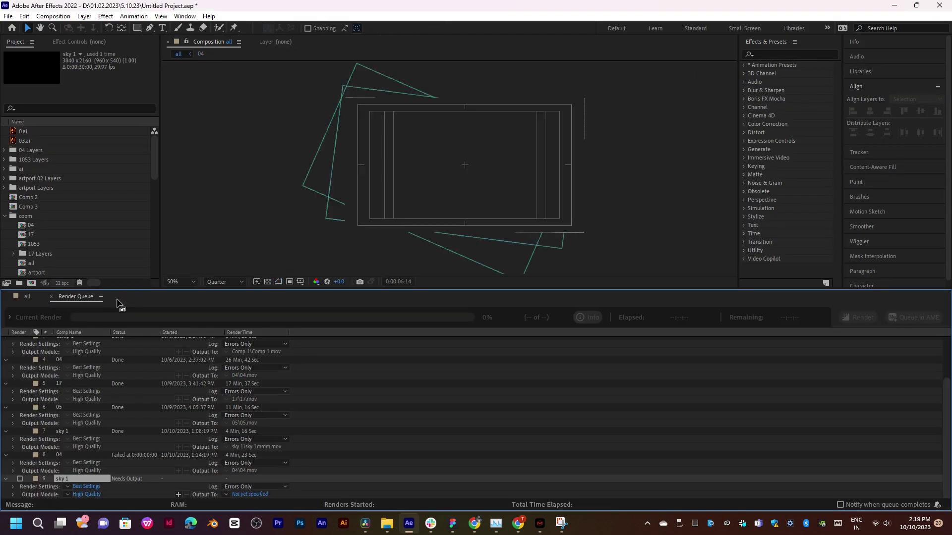
left_click(52, 297)
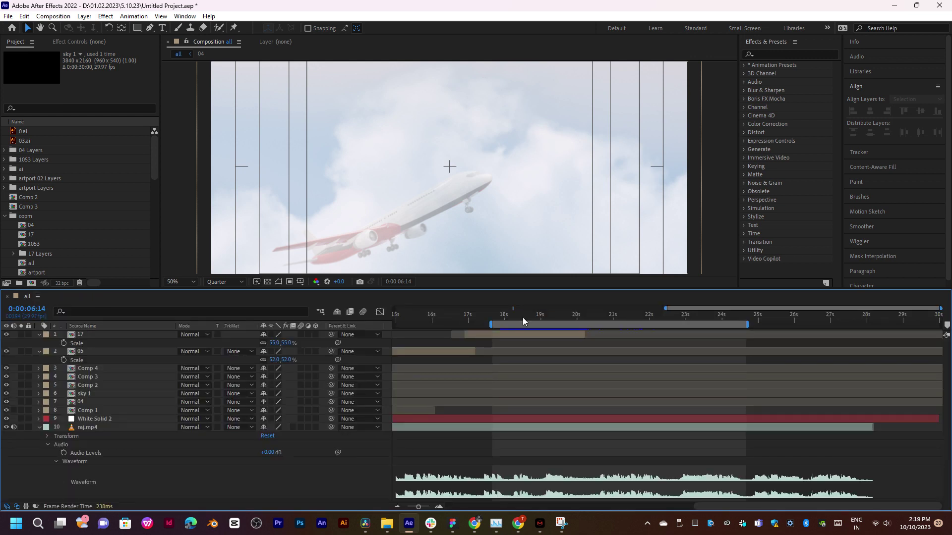
Preview the all comp from 0:00:20:09, dismissing the error and warning messages
left_click(587, 312)
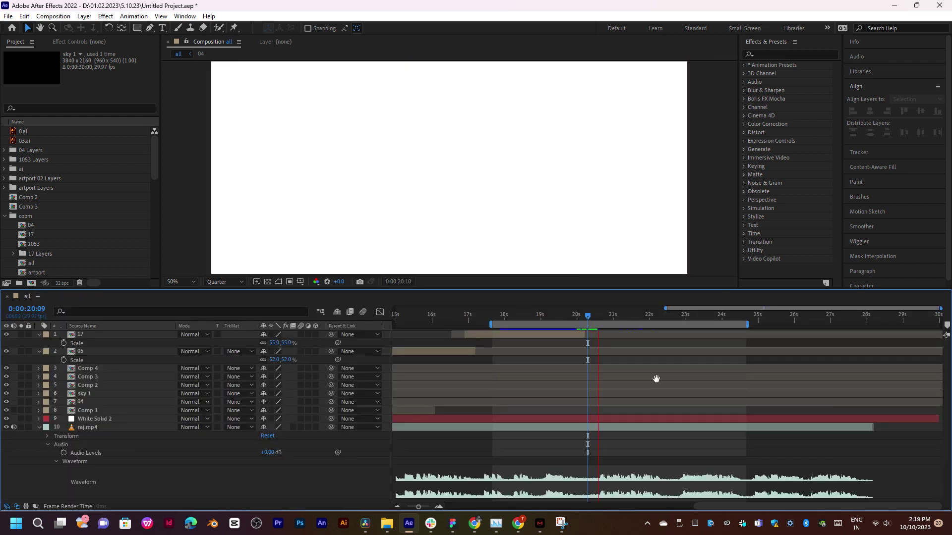
key("space")
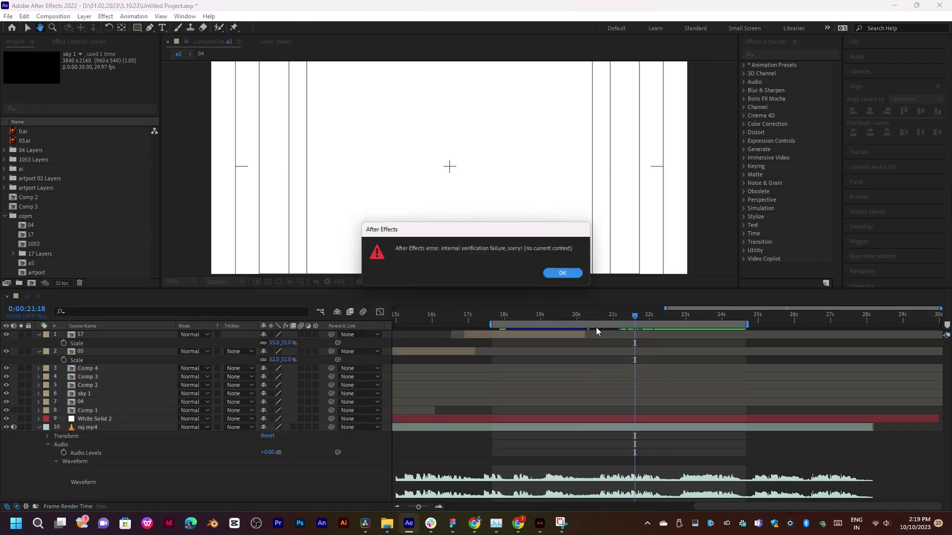
left_click(562, 275)
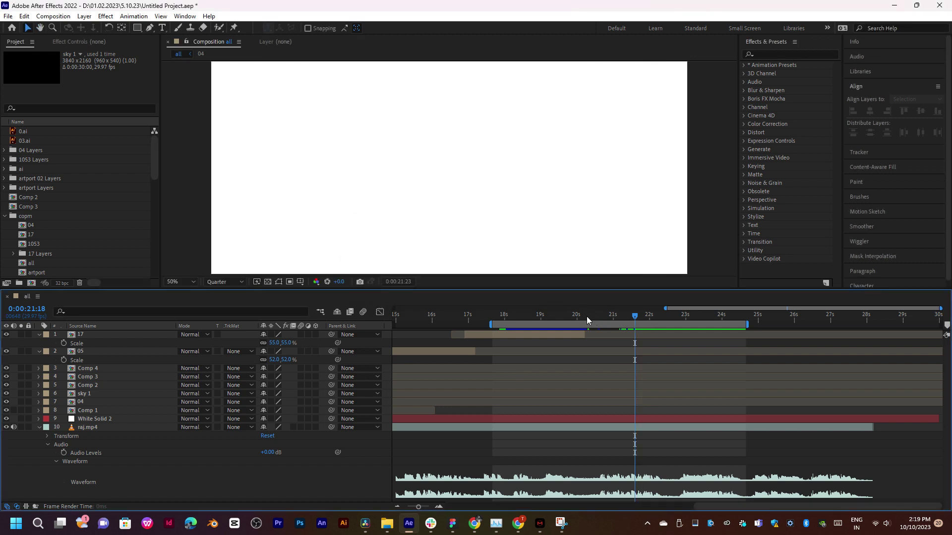
left_click(586, 316)
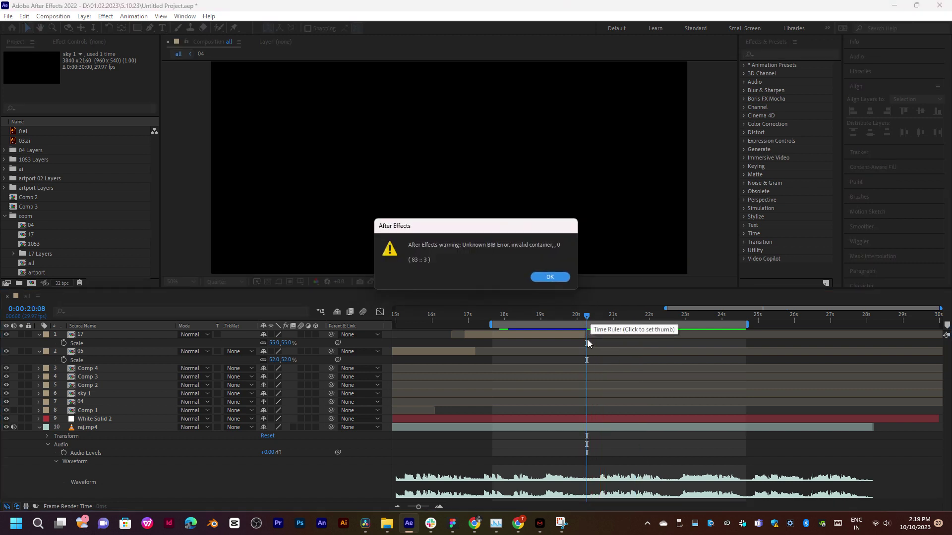
left_click(552, 276)
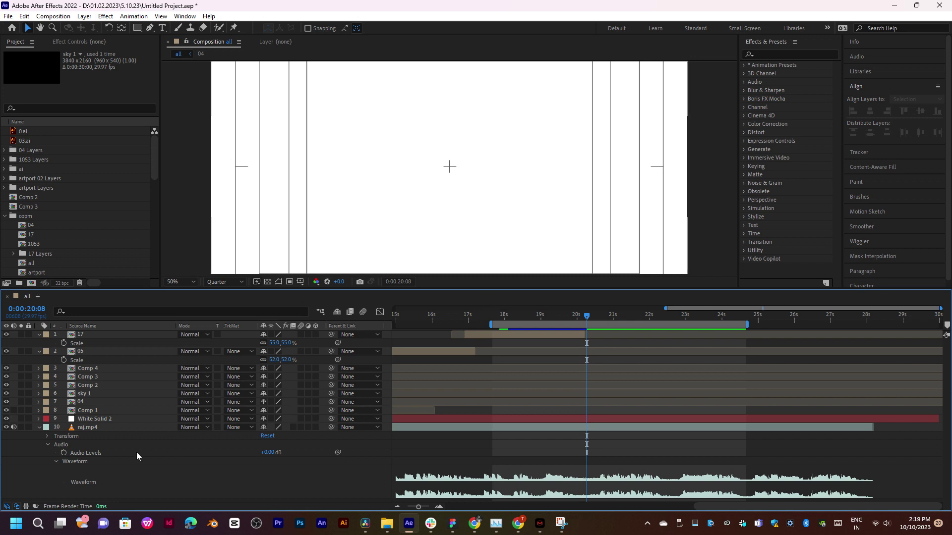
Collapse layers 05 and 17 to hide their Scale rows
left_click(39, 351)
left_click(38, 334)
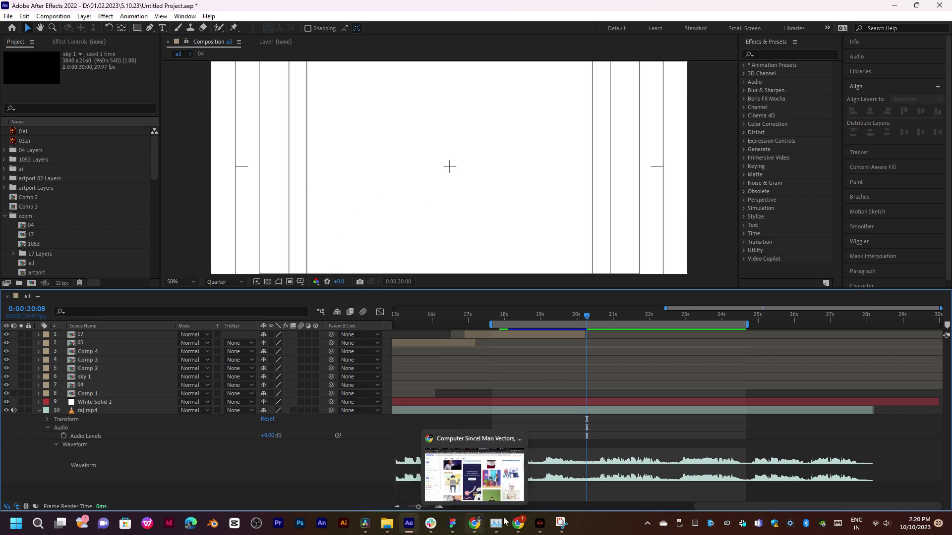
mouse_move(362, 527)
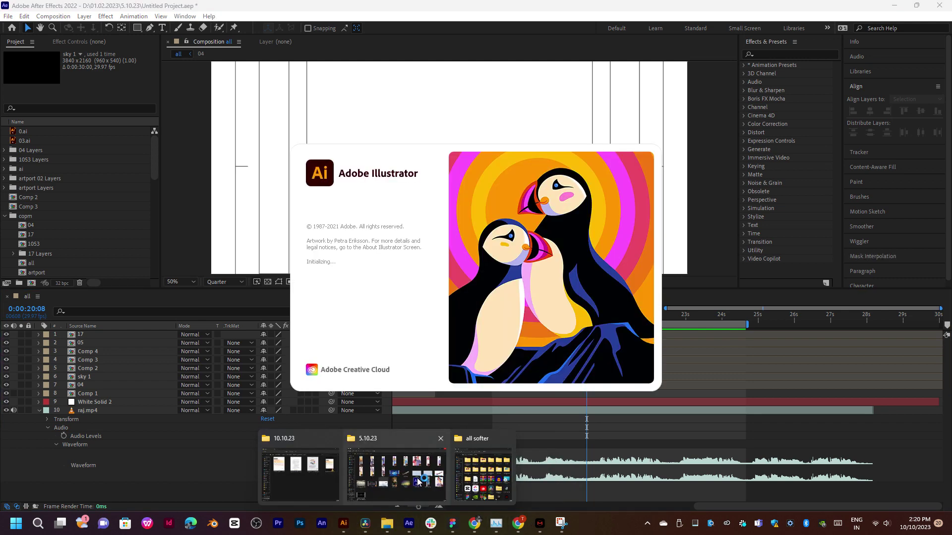
Extract the programmers-concept and male-programmer zips in the 02 folder into separate folders
left_click(418, 480)
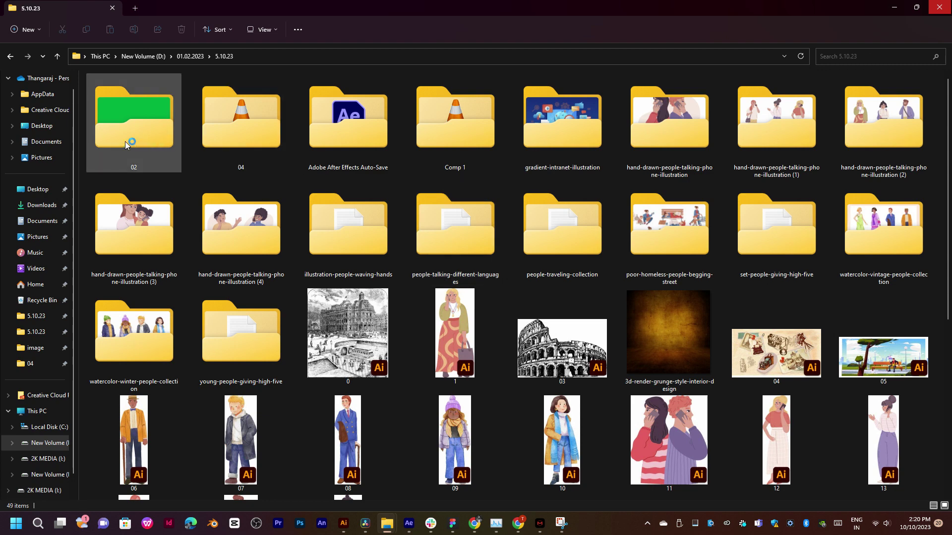
double_click(126, 143)
scroll(433, 337, "down", 1)
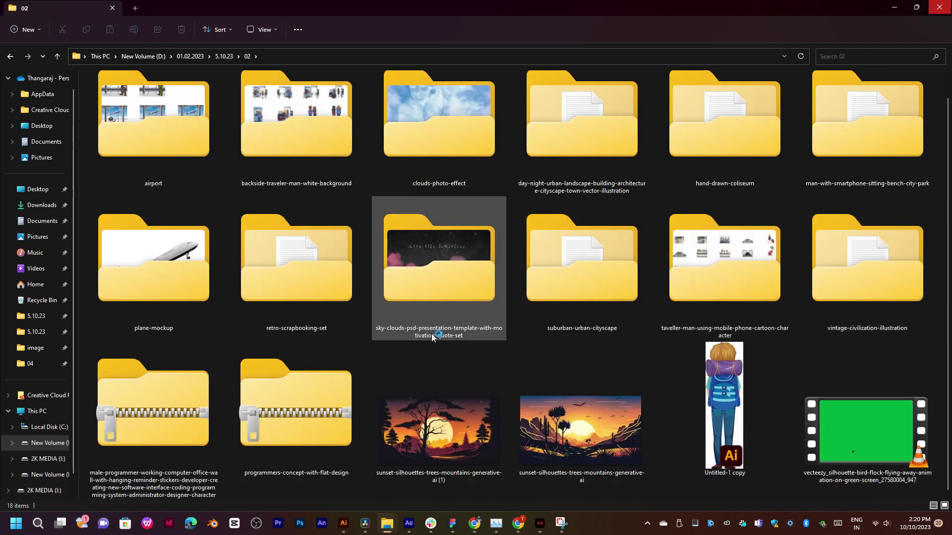
left_click(318, 398)
left_click(204, 400, "ctrl")
right_click(205, 400)
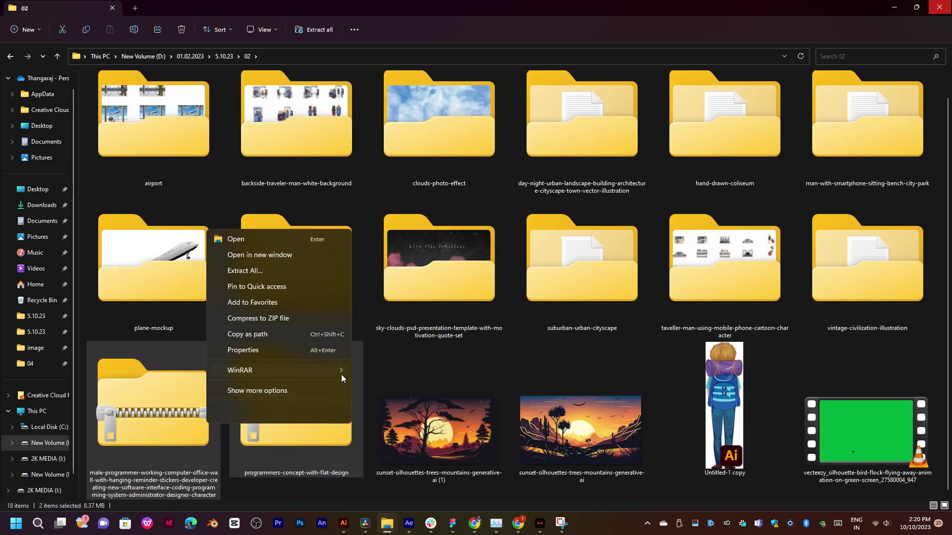
mouse_move(308, 376)
left_click(400, 487)
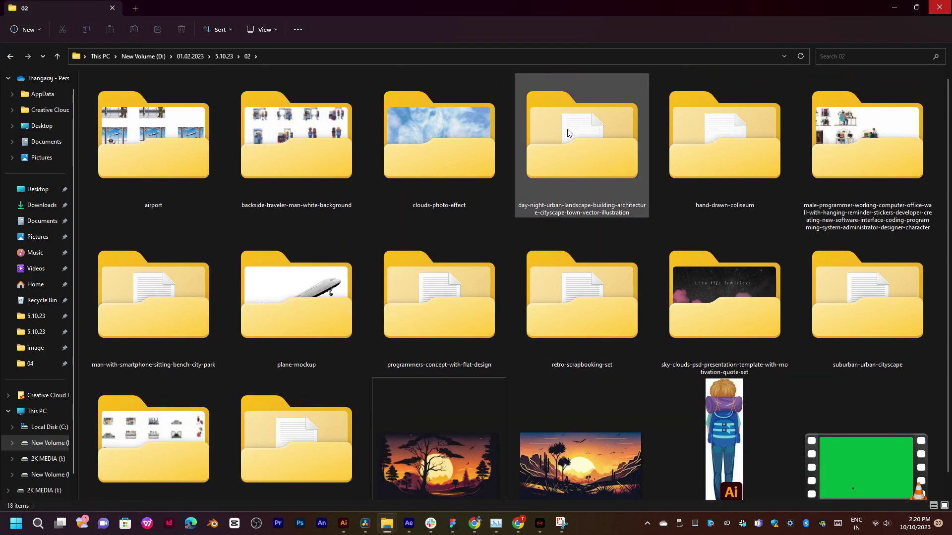
Open programmer_v_02 from the male-programmer folder in Illustrator and dismiss the crash notice
double_click(567, 130)
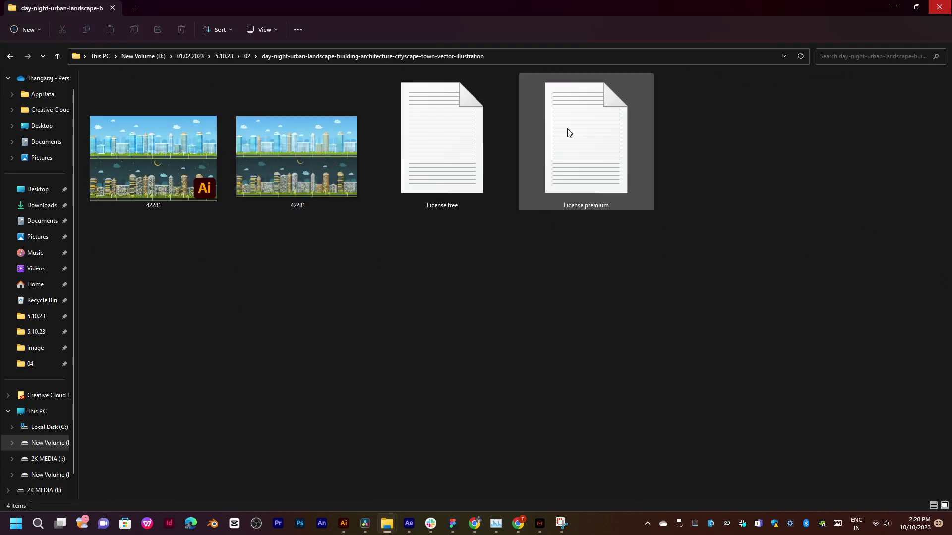
key("alt+Left")
double_click(674, 144)
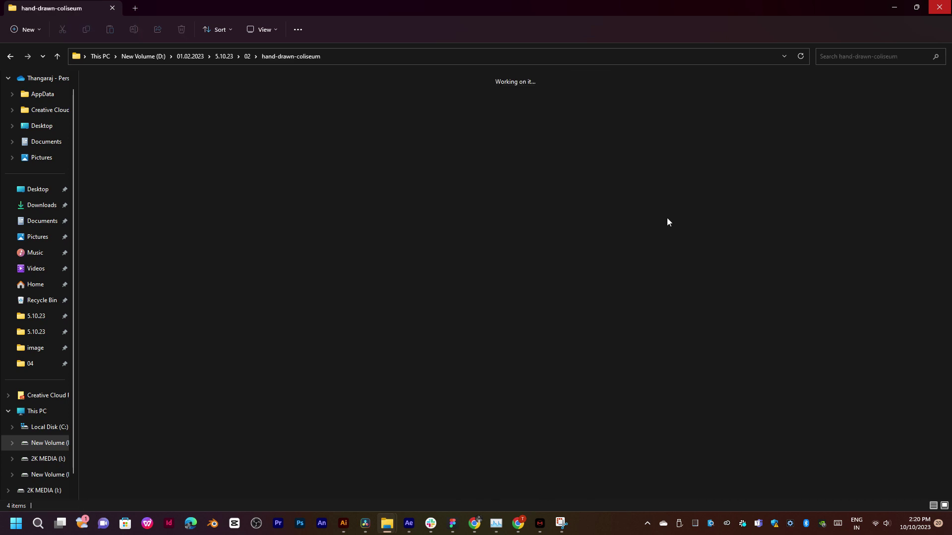
key("alt+Left")
left_click(863, 168)
double_click(864, 168)
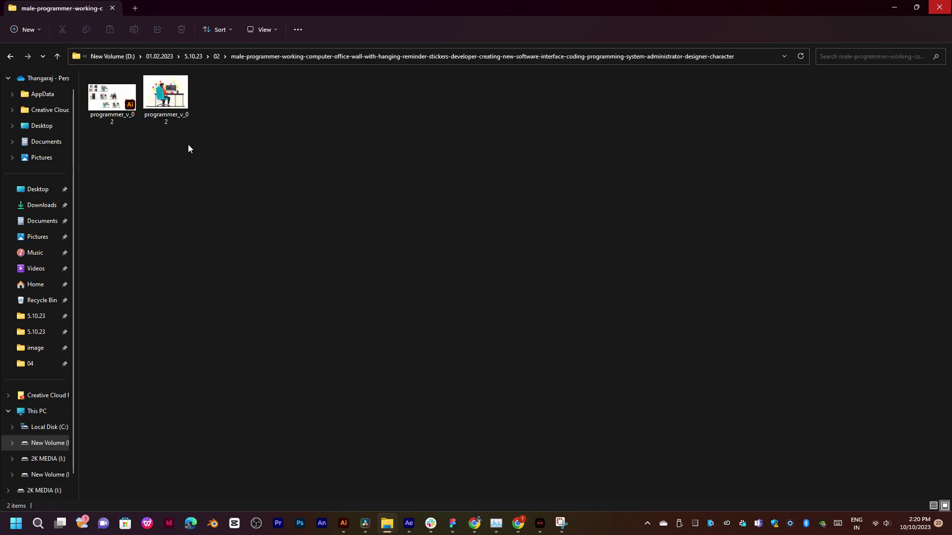
double_click(112, 97)
left_click(526, 281)
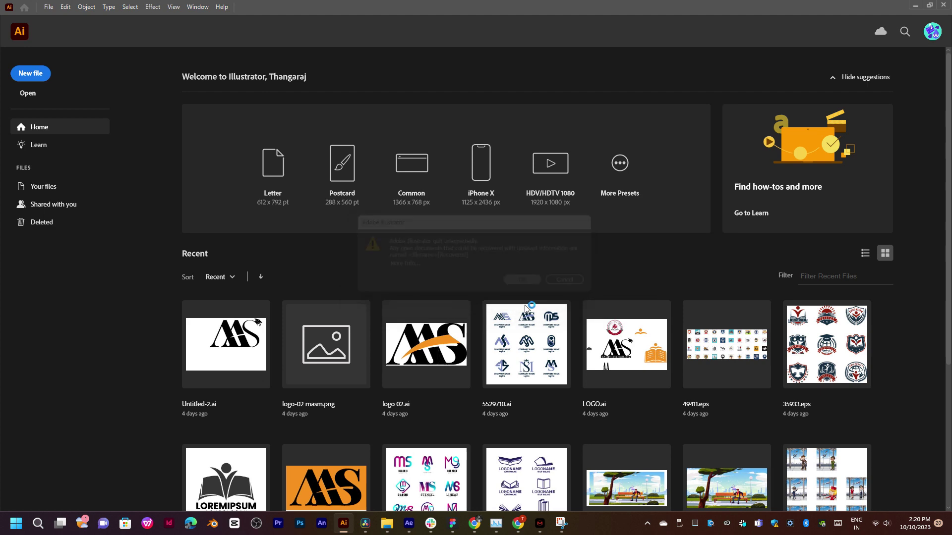
mouse_move(387, 523)
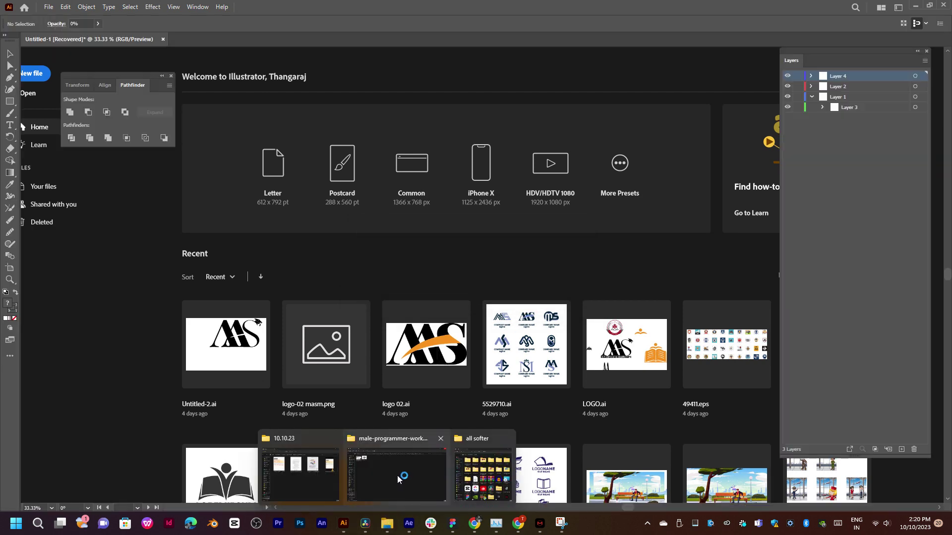
left_click(397, 475)
Open the 337180-PAF3F3-483 EPS from programmers-concept-with-flat-design using extra-large icons
key("alt+Left")
double_click(395, 328)
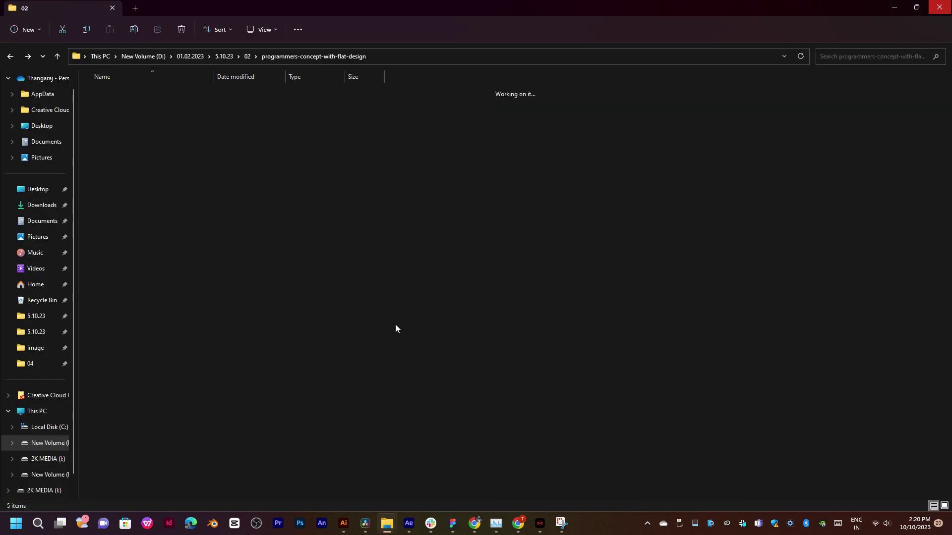
key("ctrl+shift+1")
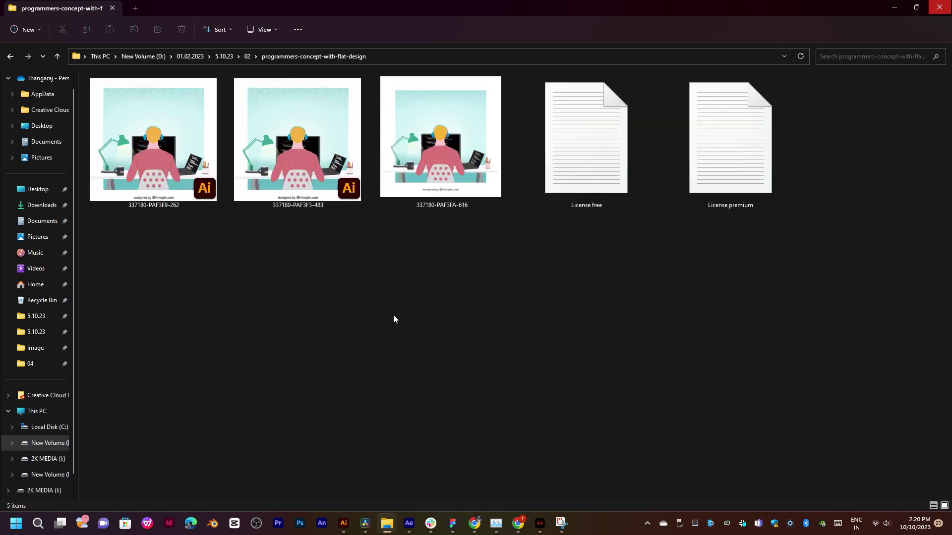
double_click(309, 201)
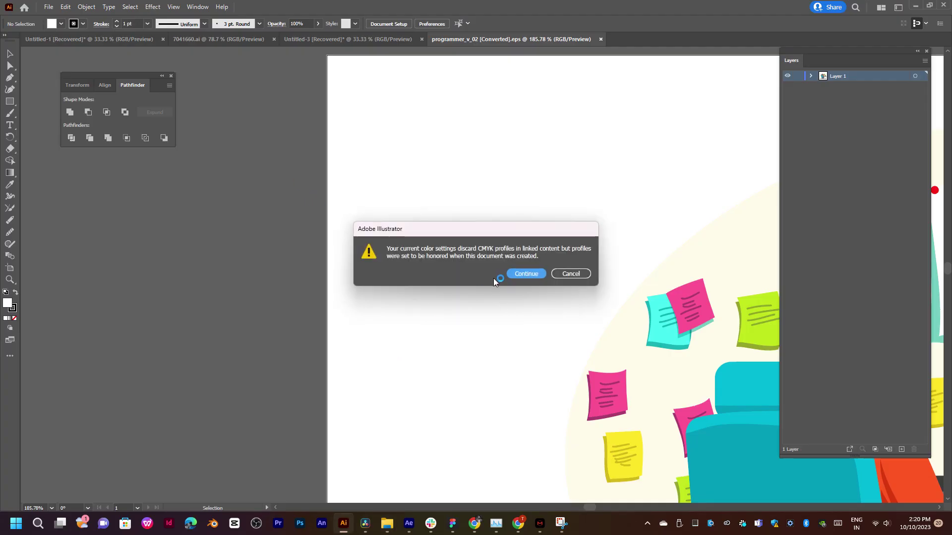
Open the EPS past the colour-profile warning, hide the teal BACKGROUND layer, and copy the desk artwork
left_click(526, 272)
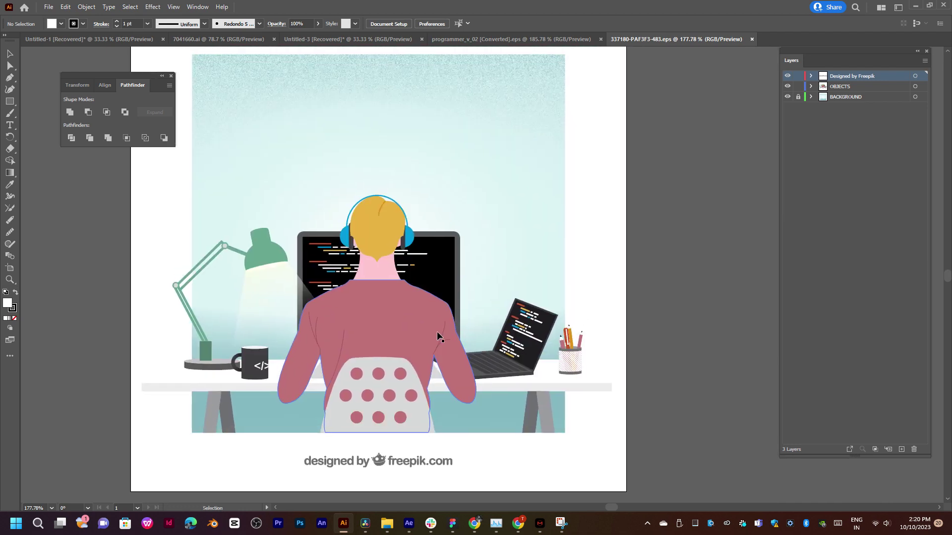
left_click(438, 335)
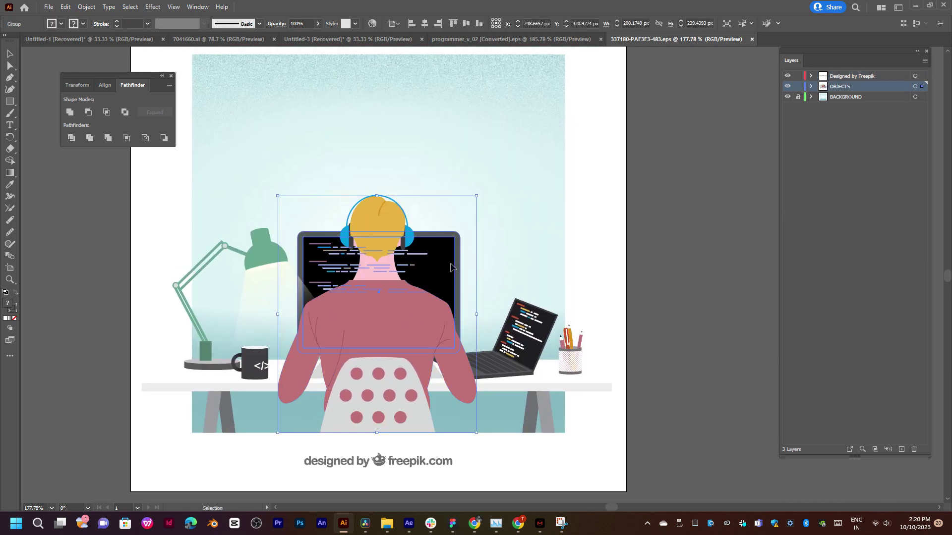
left_click(248, 362)
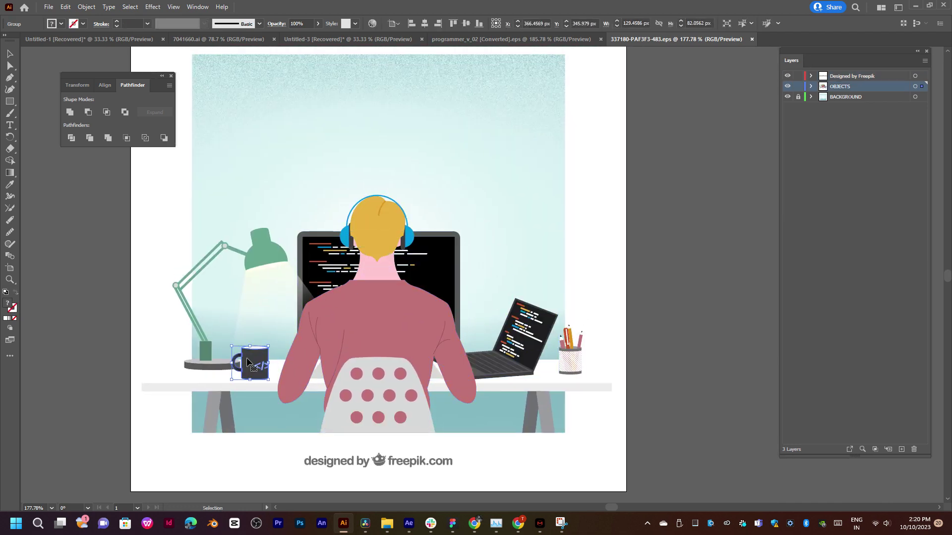
left_click(325, 308)
left_click_drag(525, 201, 542, 206)
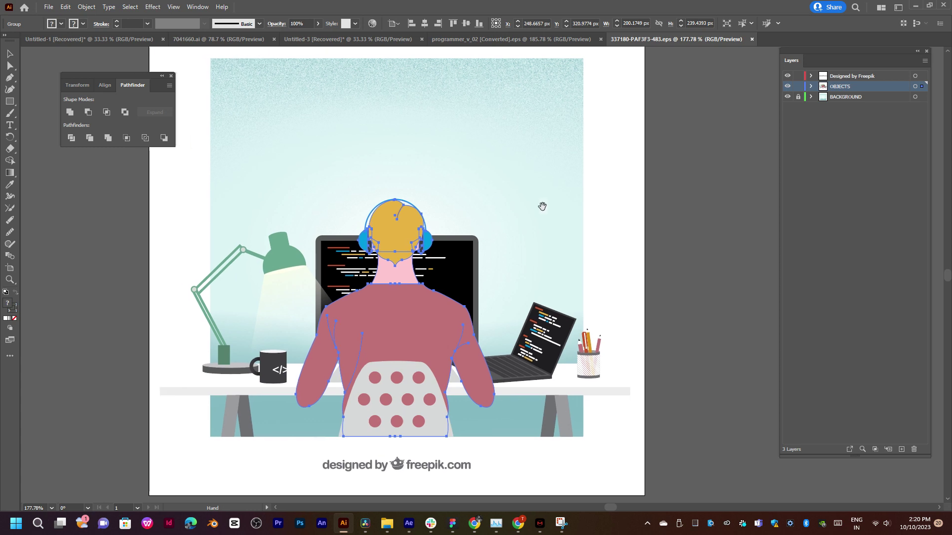
key("space")
left_click(788, 97)
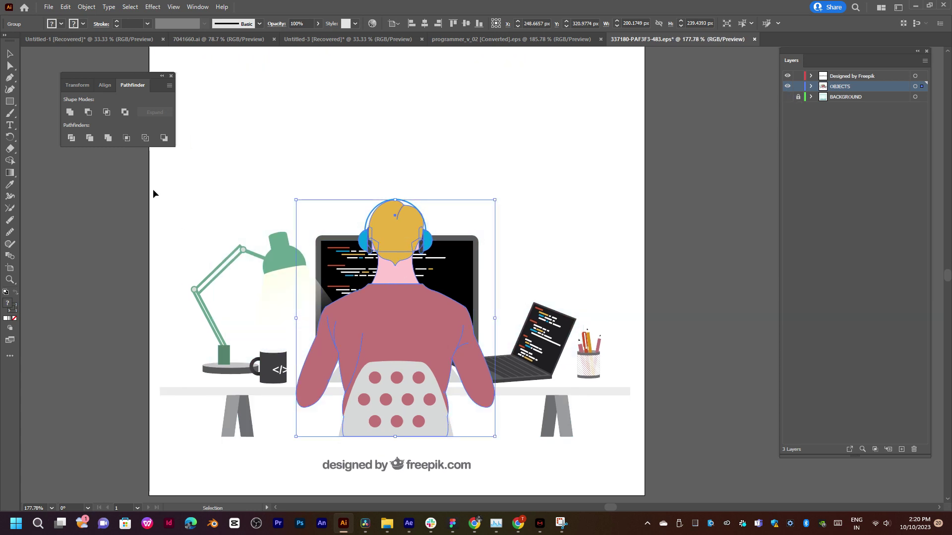
key("a")
left_click_drag(152, 193, 626, 433)
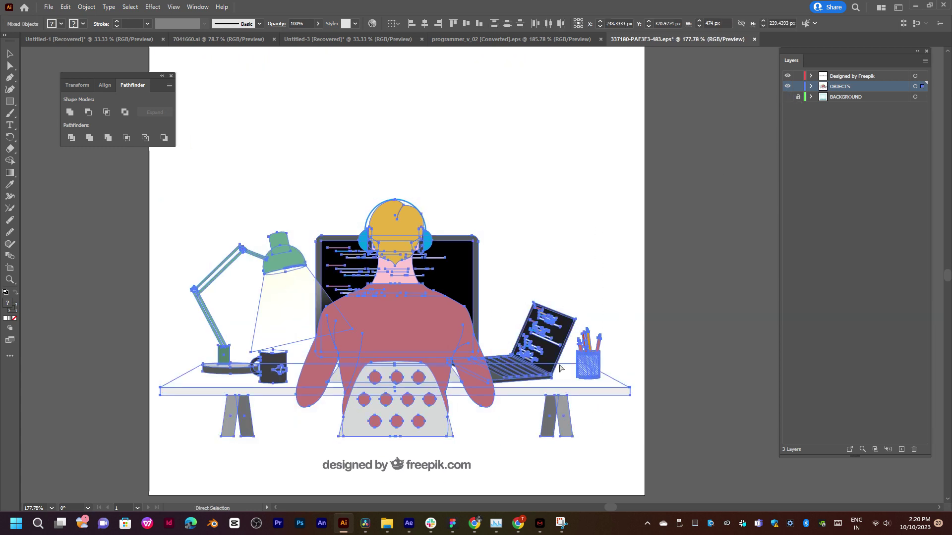
Close 7041660.ai and switch to the Untitled-3 document
left_click(218, 40)
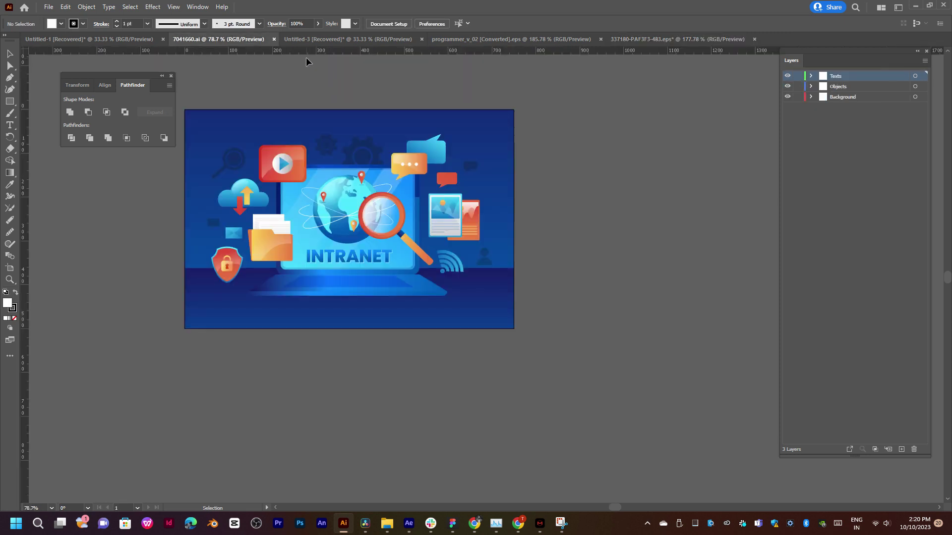
left_click(274, 40)
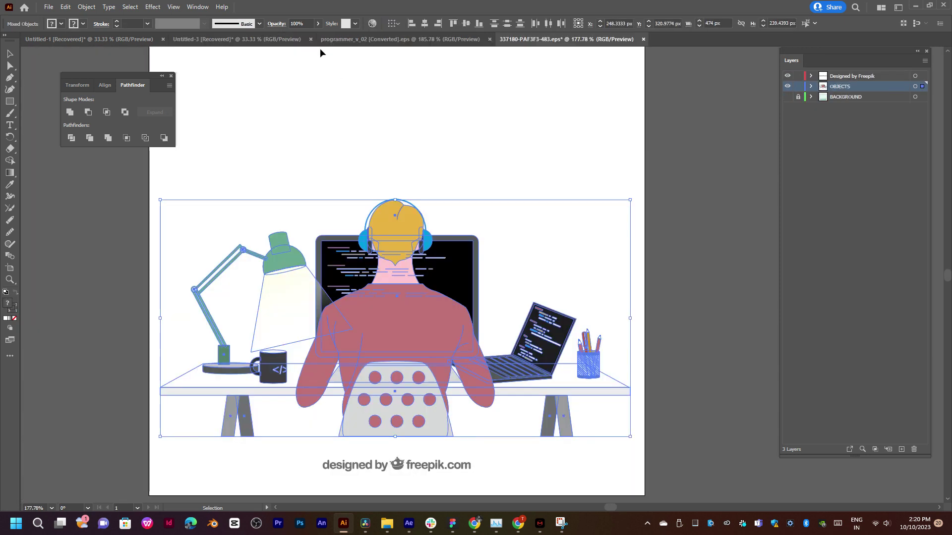
left_click(298, 40)
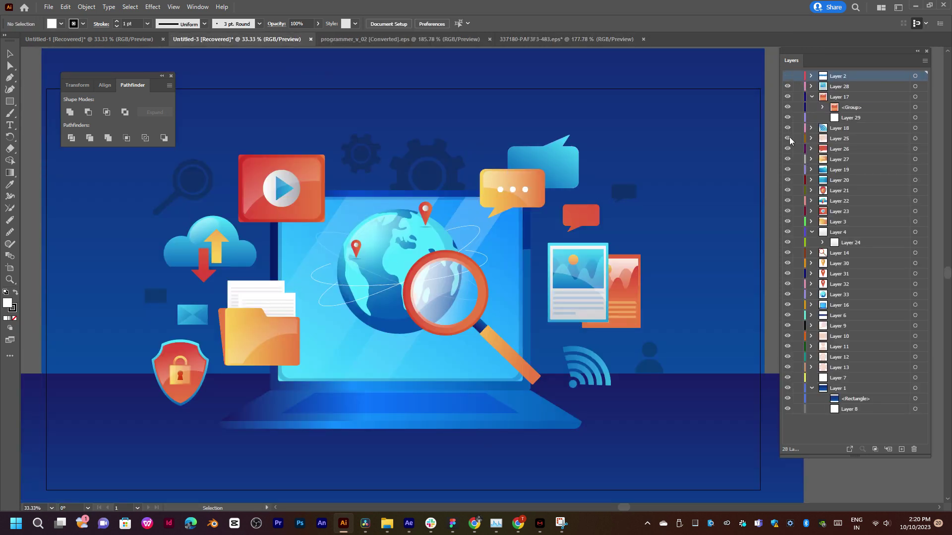
Replace Untitled-3's INTRANET artwork with the pasted desk illustration
key("ctrl+minus")
key("ctrl+minus")
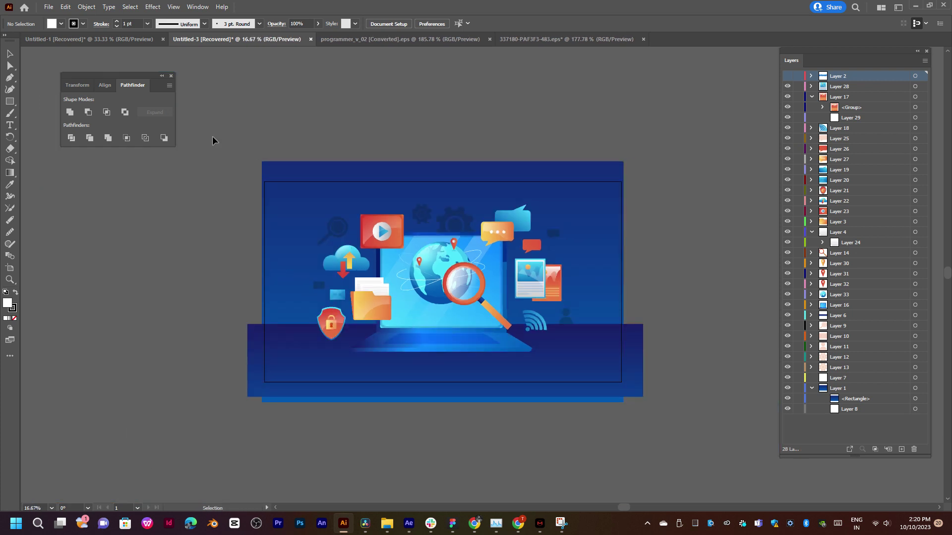
left_click_drag(213, 135, 724, 463)
key("Delete")
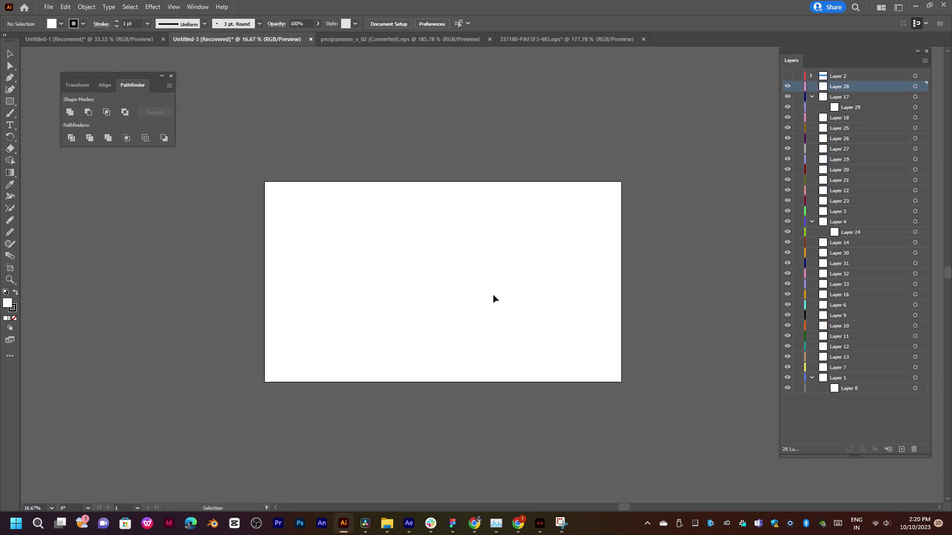
key("ctrl+v")
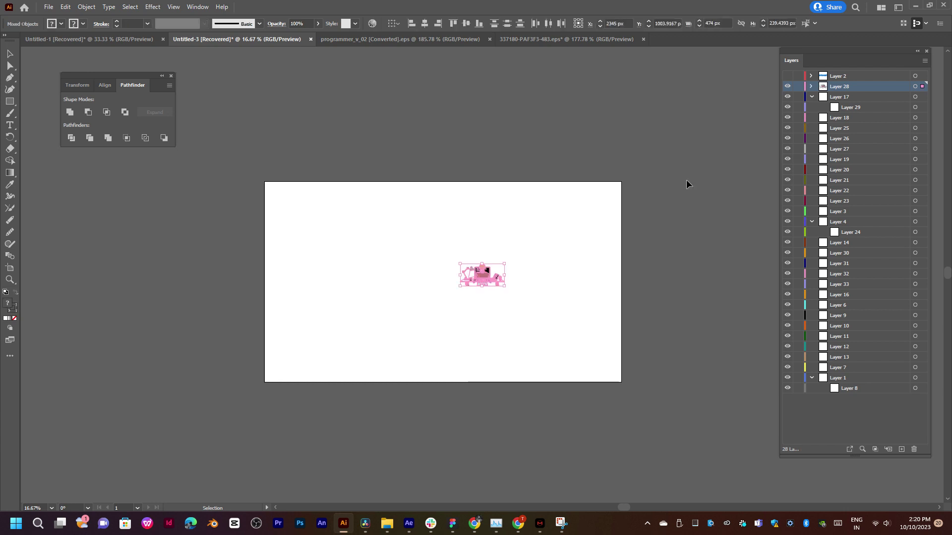
Enlarge and position the desk illustration to span the white artboard
left_click_drag(505, 276, 644, 280)
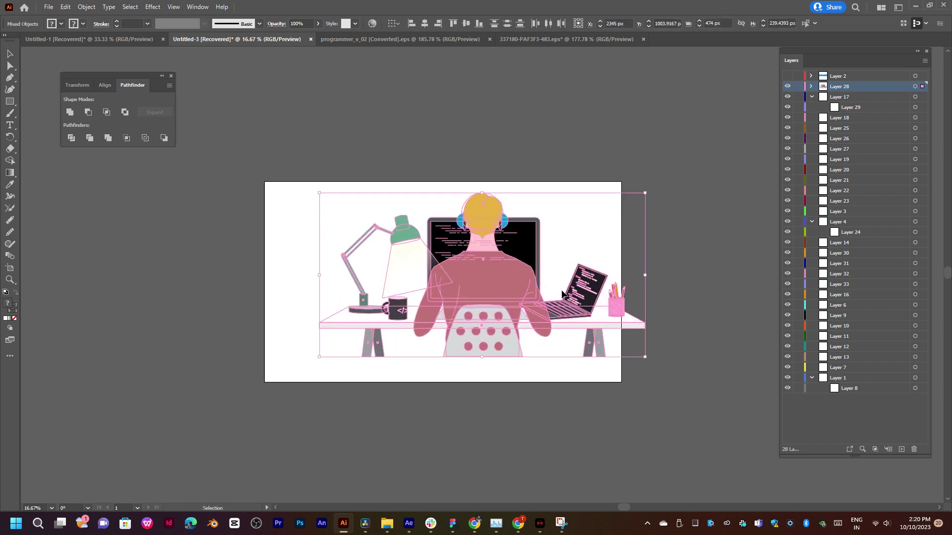
left_click(500, 295)
left_click_drag(245, 181, 686, 398)
left_click_drag(573, 331, 554, 308)
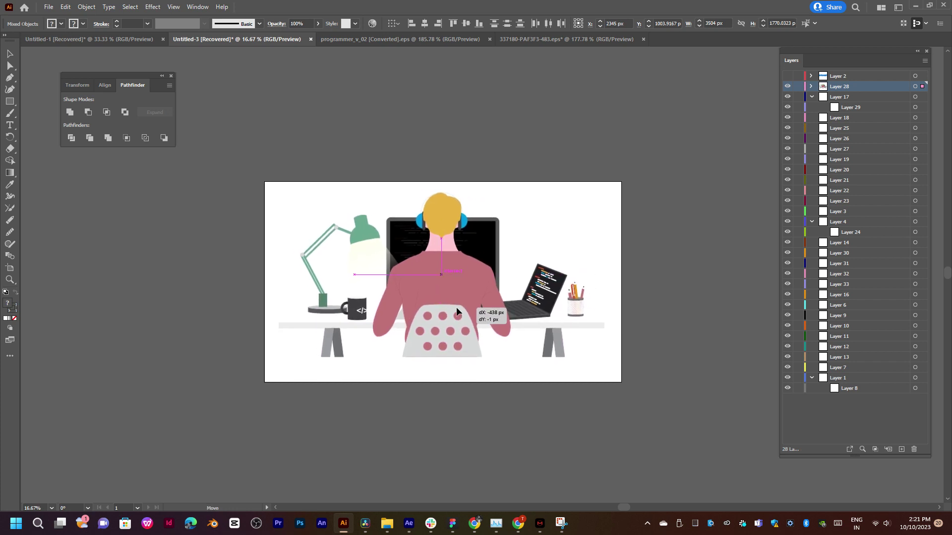
left_click_drag(608, 278, 626, 278)
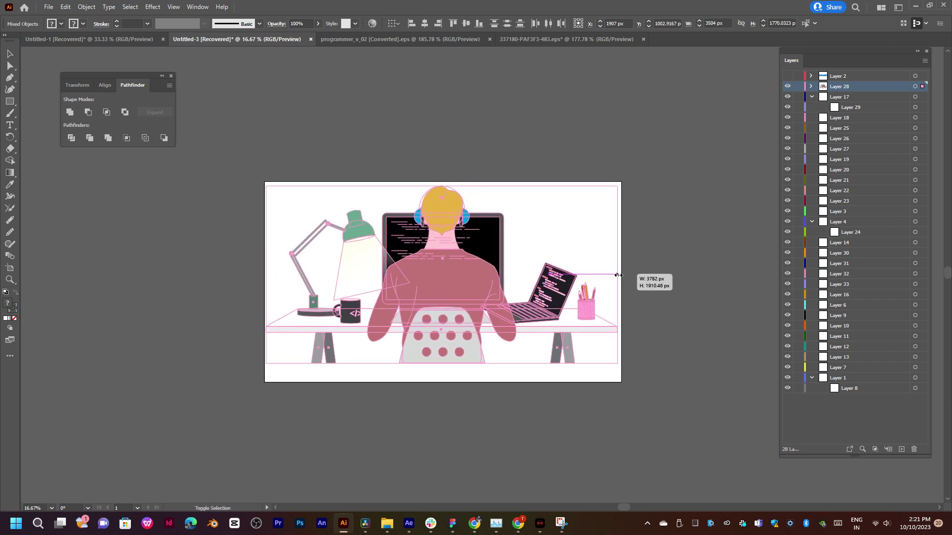
left_click_drag(468, 290, 479, 299)
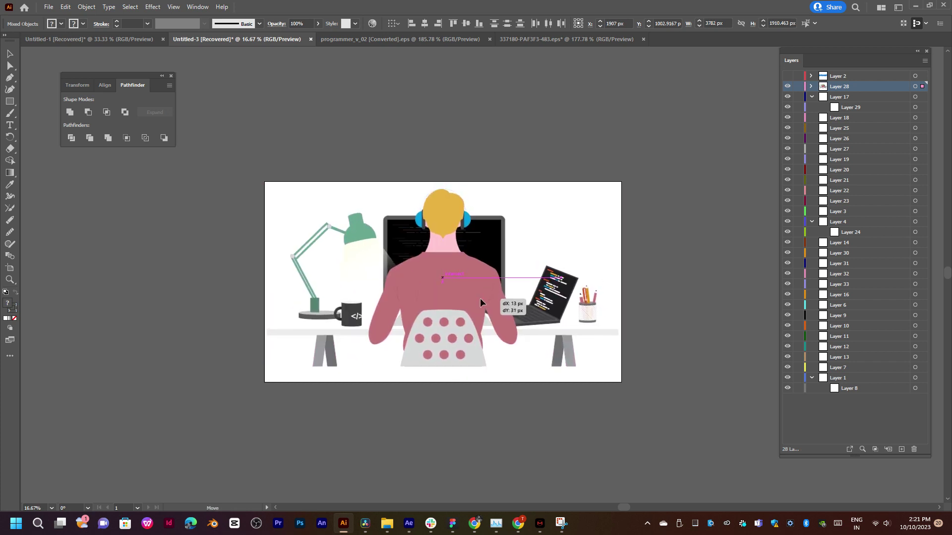
left_click(596, 187)
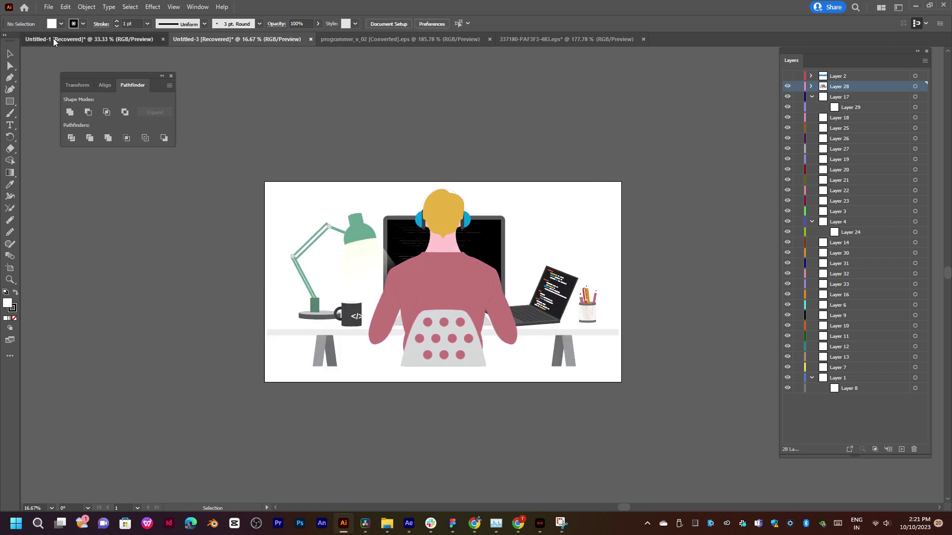
Zoom in on the desk illustration and select everything on Layer 28
left_click(153, 41)
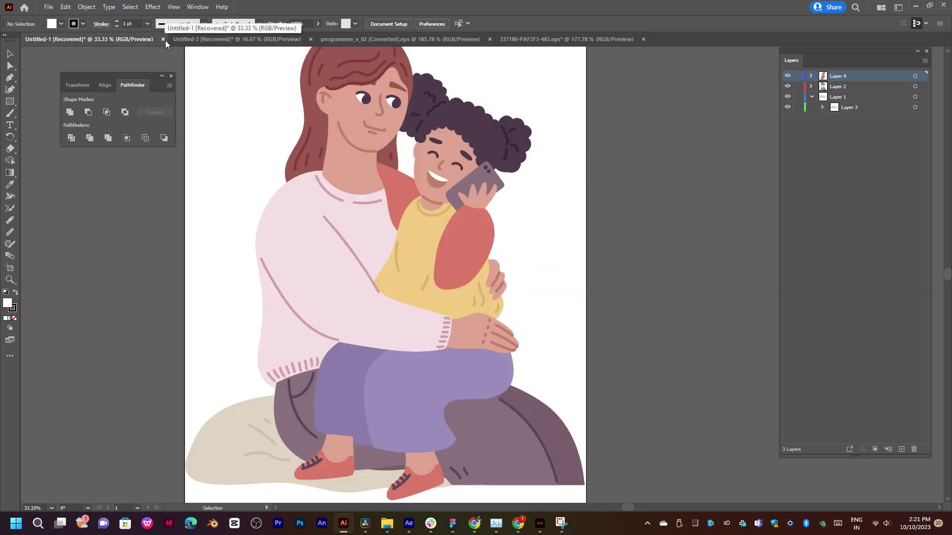
left_click(243, 40)
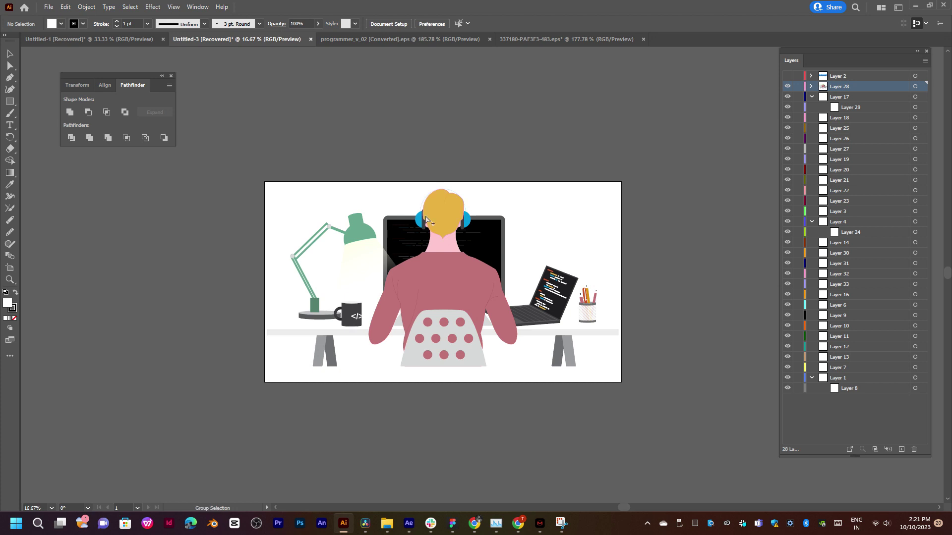
scroll(428, 221, "up", 2)
left_click_drag(503, 293, 459, 213)
left_click(448, 276)
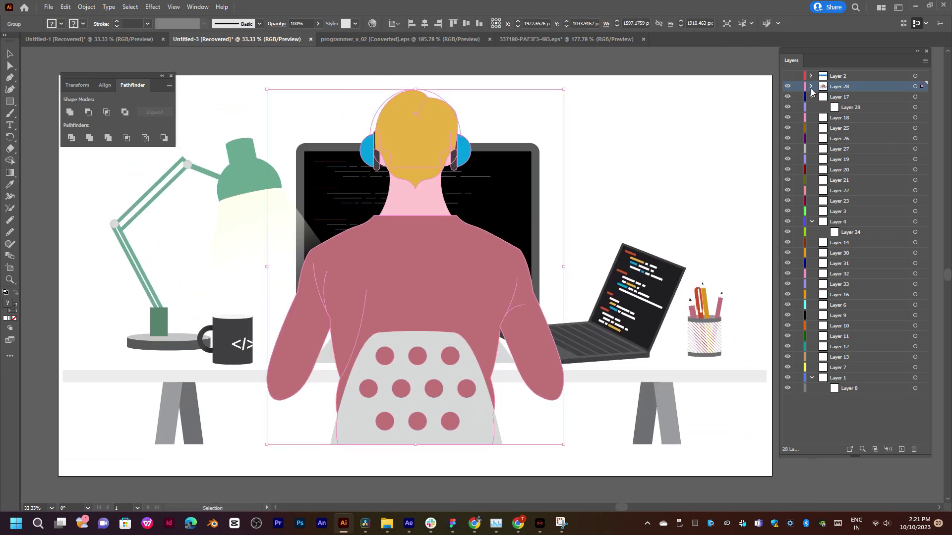
left_click(915, 87)
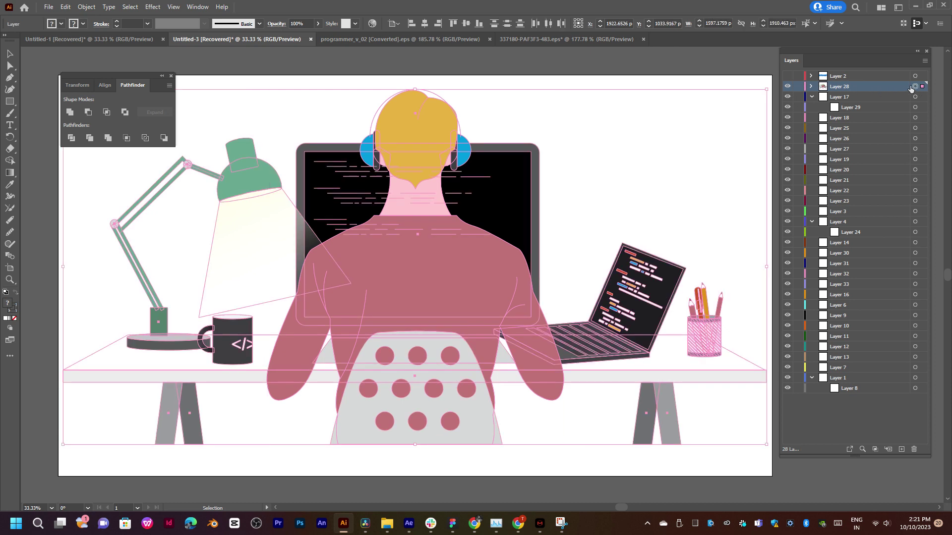
Release Layer 28 to Layers (Sequence) and move new Layers 34–42 to top level
left_click(925, 60)
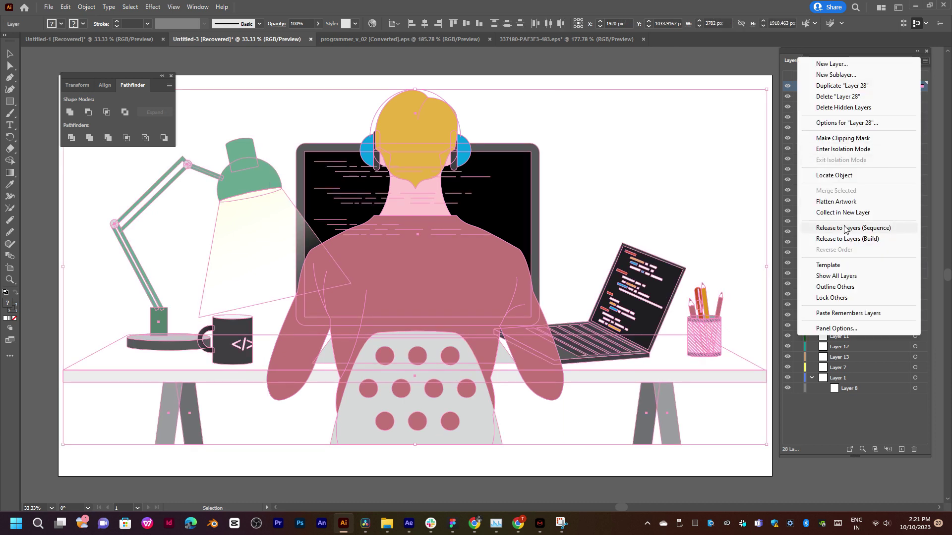
left_click(846, 229)
left_click(868, 102)
left_click(861, 181, "shift")
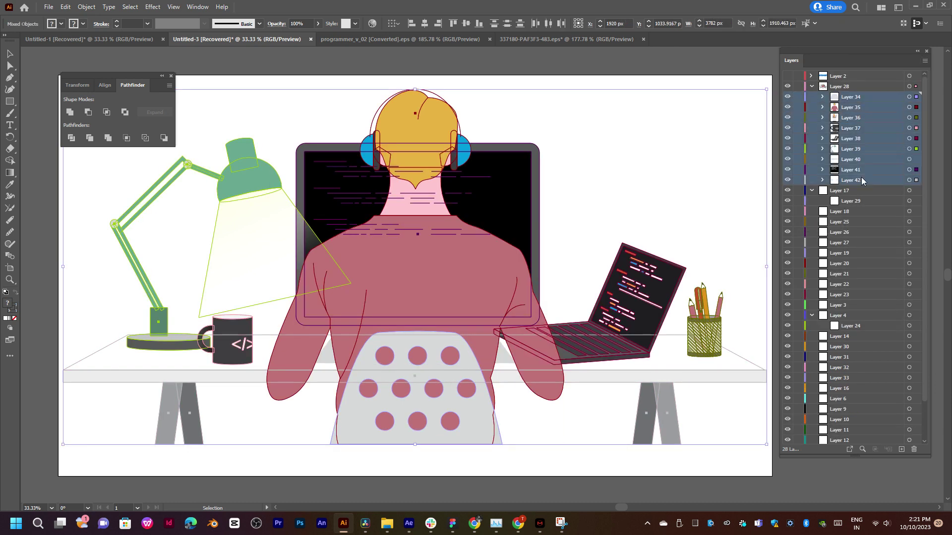
left_click_drag(870, 102, 848, 80)
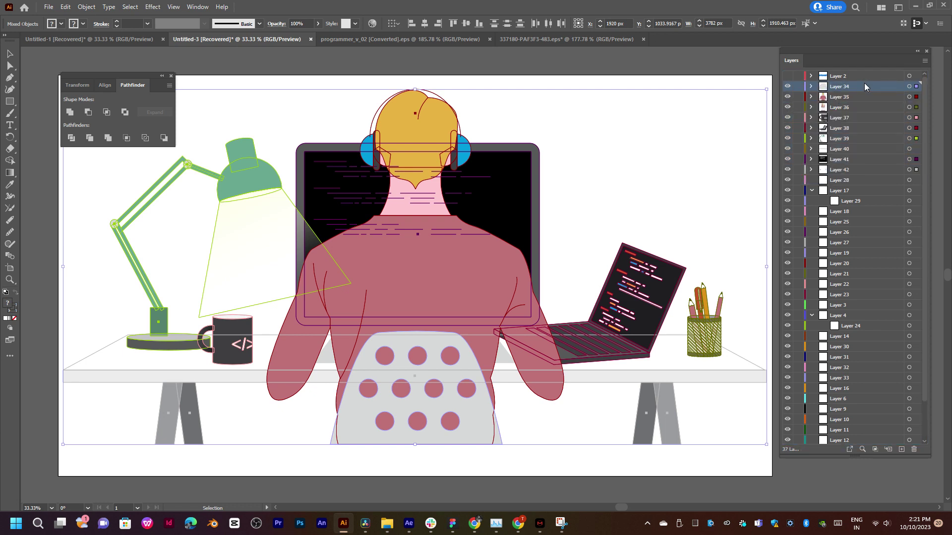
Delete Layer 2, Layer 17 and the following unused layers through Layer 3
left_click(915, 450)
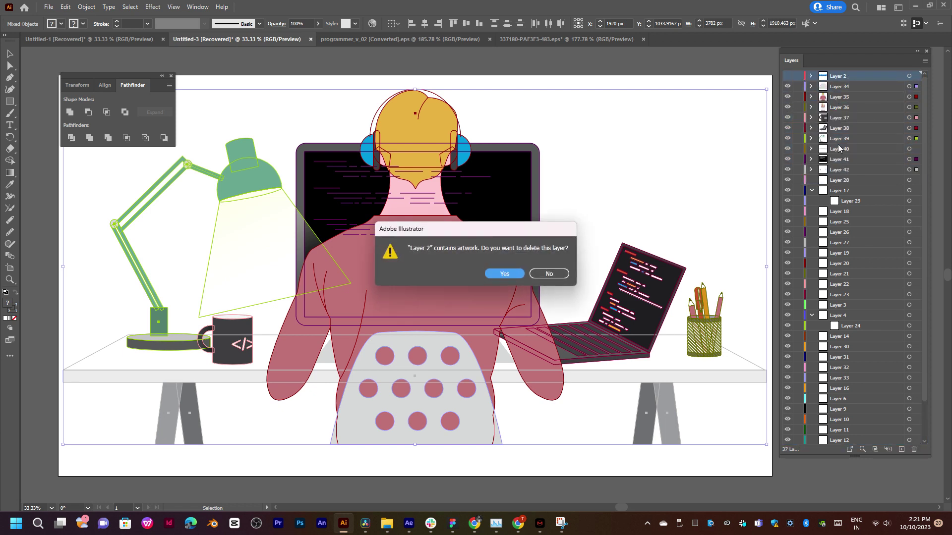
left_click(501, 276)
left_click(860, 185)
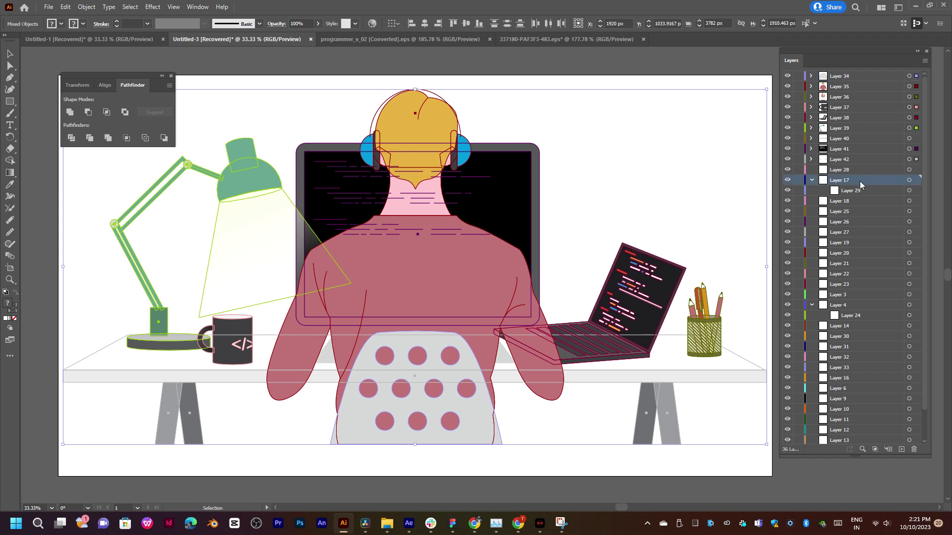
left_click(914, 449)
left_click(914, 450)
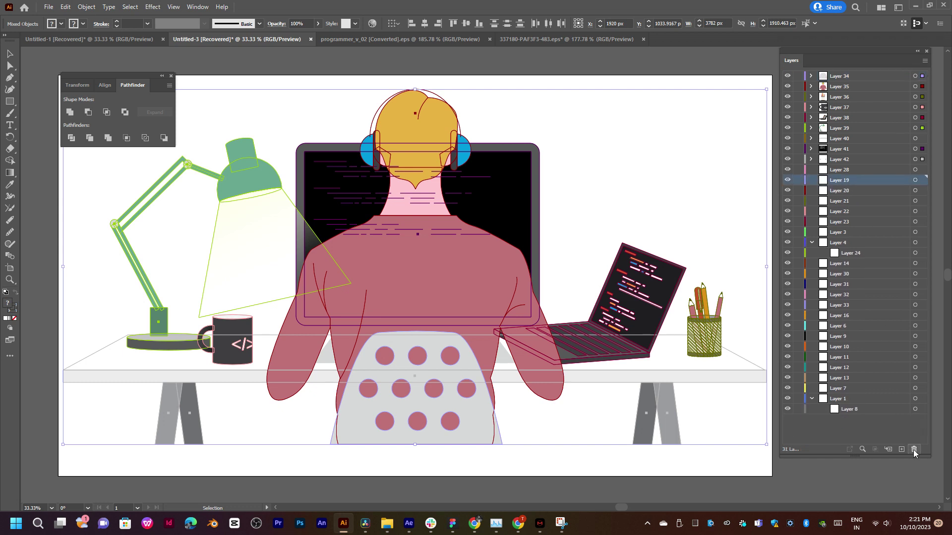
left_click(915, 450)
left_click(915, 450)
left_click(915, 449)
left_click(914, 449)
Delete Layer 4, the Layer 30–Layer 1 range, and the empty Layers 28 and 14
left_click(861, 326)
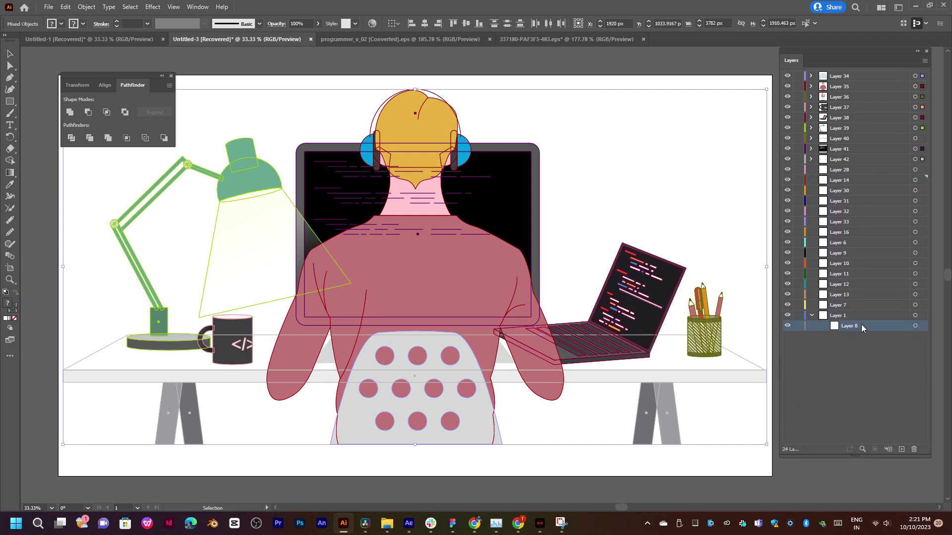
left_click(848, 191, "shift")
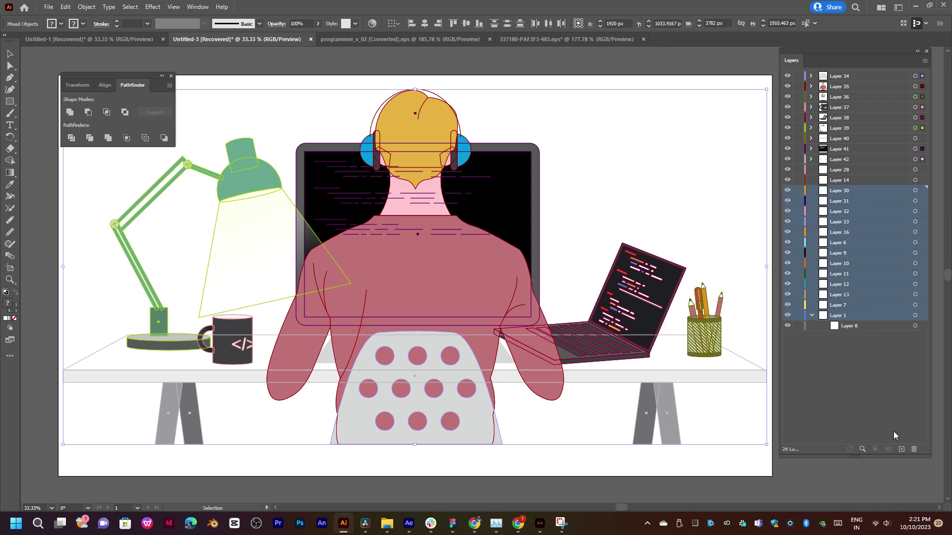
left_click(915, 449)
left_click(851, 172)
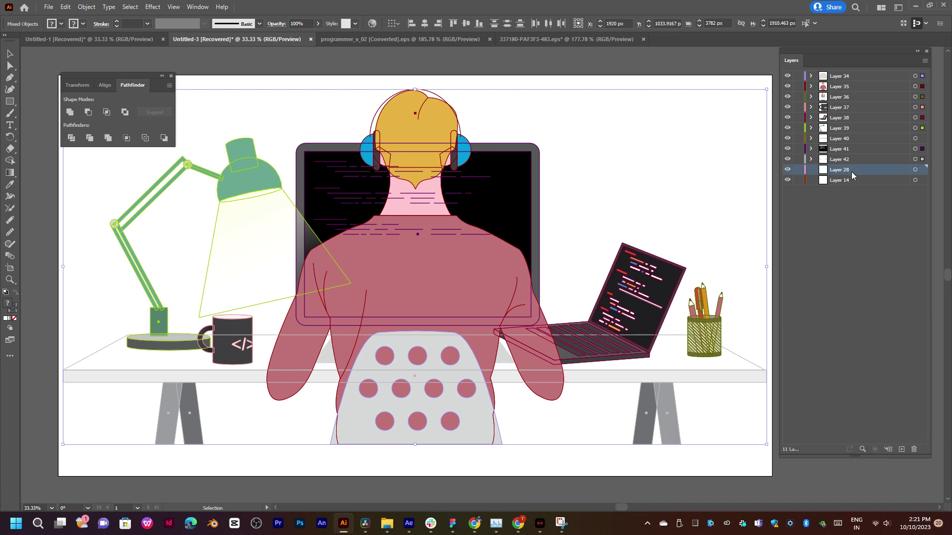
left_click(914, 449)
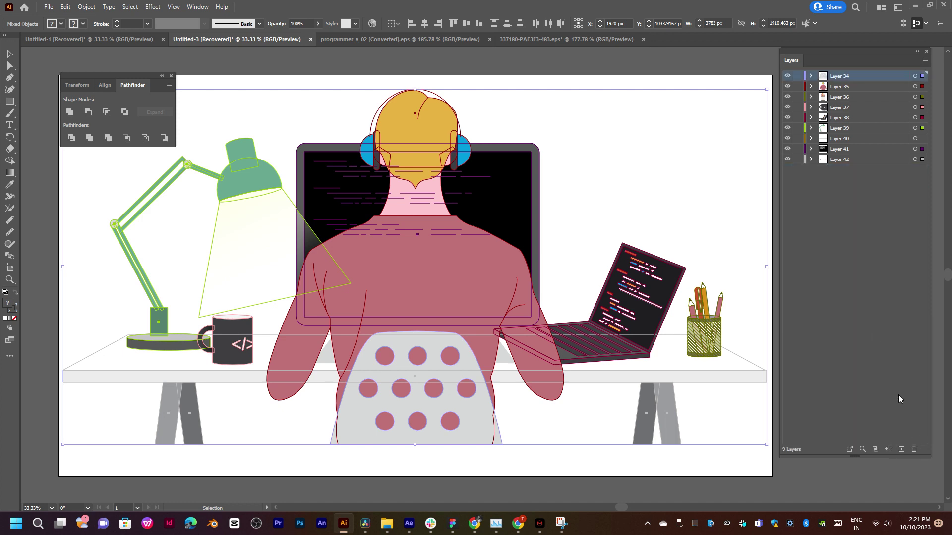
Hide the chair and programmer layers, check the pencil cup, mug, laptop and lamp layers, then bring up programmer_v_02
left_click(915, 76)
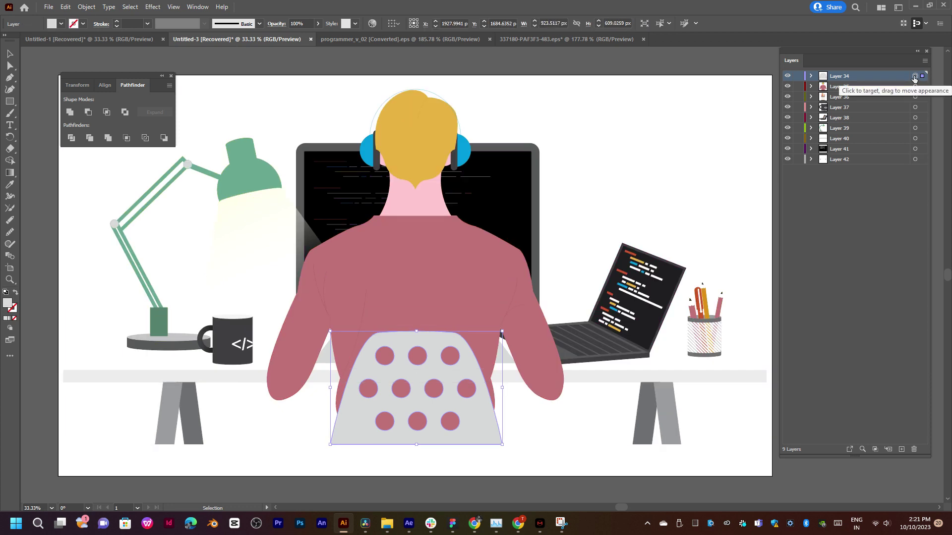
left_click(787, 76)
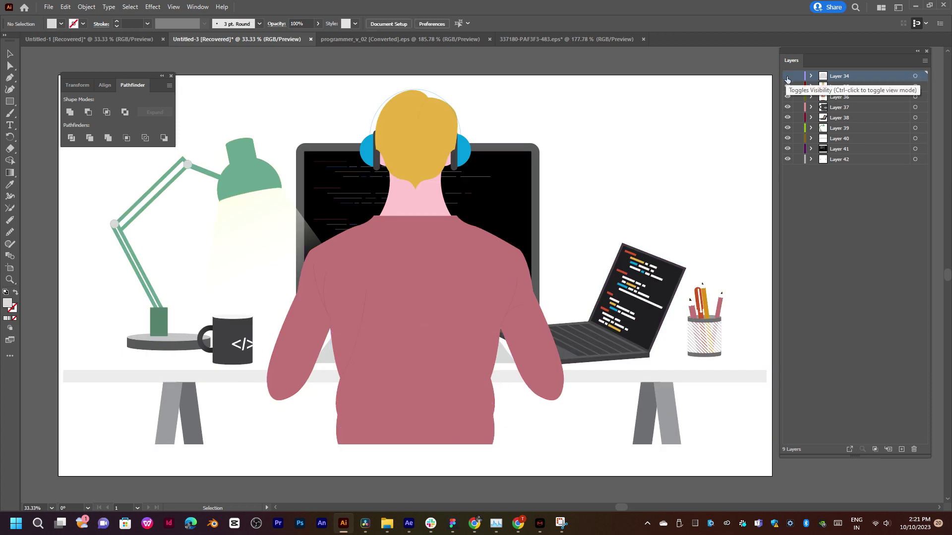
left_click(787, 87)
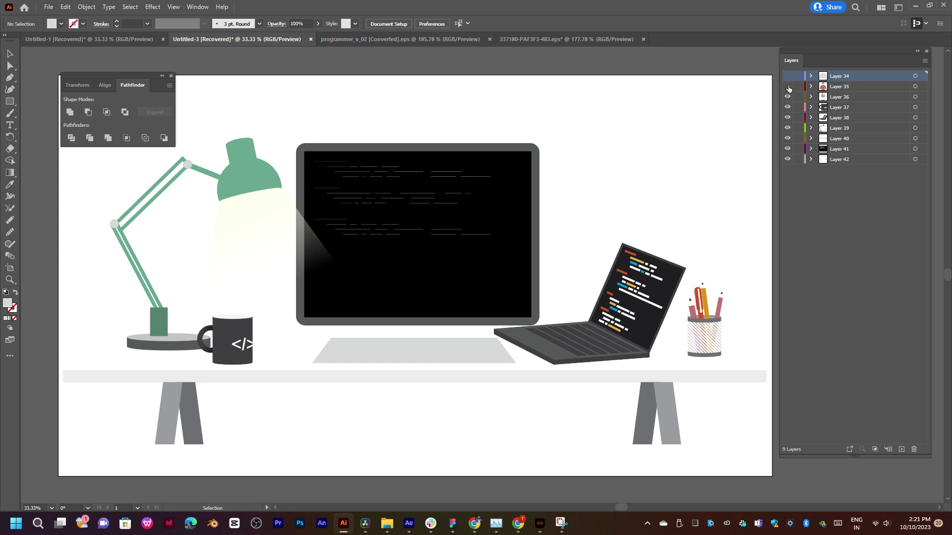
left_click(787, 96)
left_click(787, 97)
left_click(787, 108)
left_click(787, 109)
left_click(787, 118)
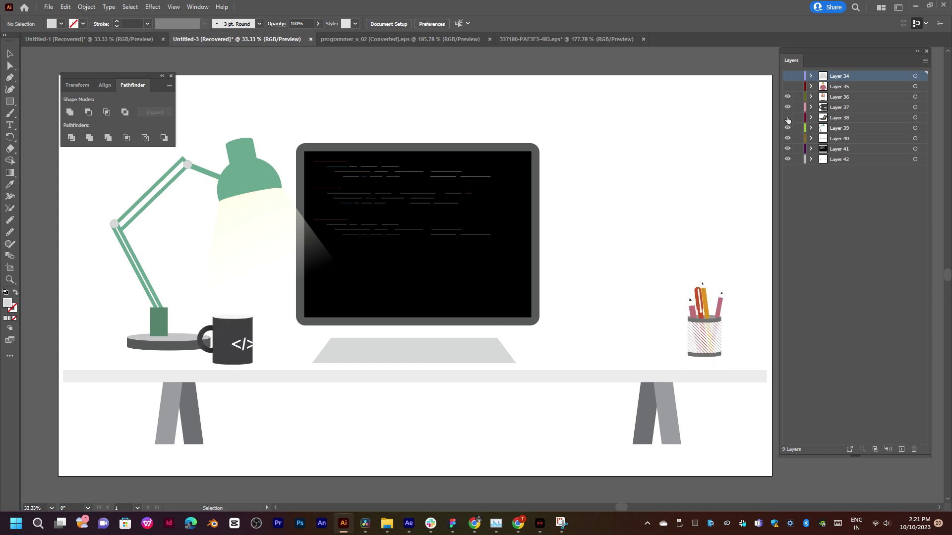
left_click(788, 118)
left_click(787, 128)
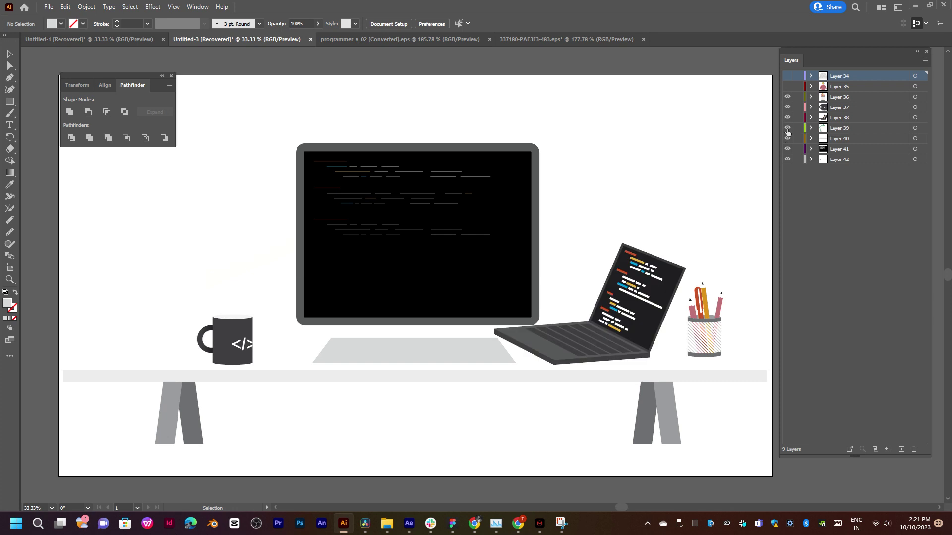
left_click(787, 128)
left_click(449, 38)
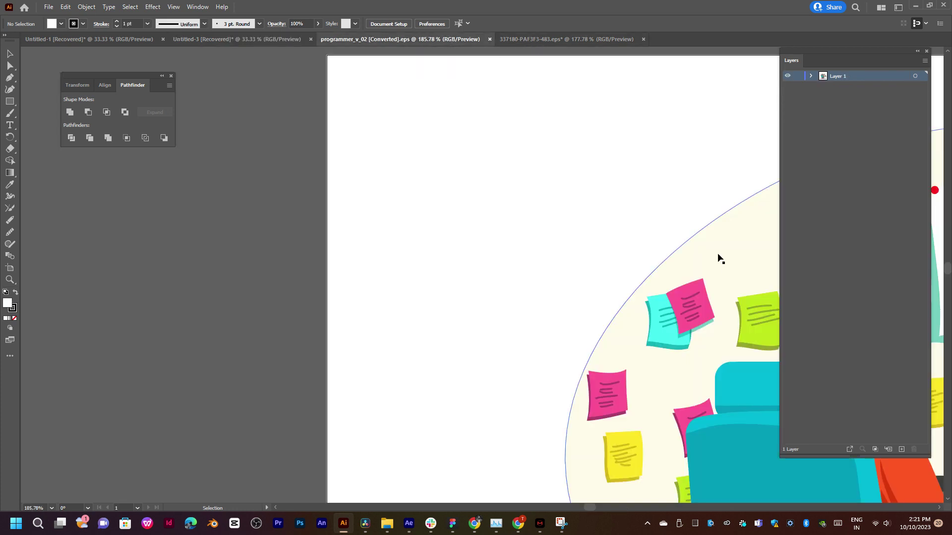
Fit the artboard in view and ungroup the whole programmer artwork group
key("ctrl+0")
left_click(581, 241)
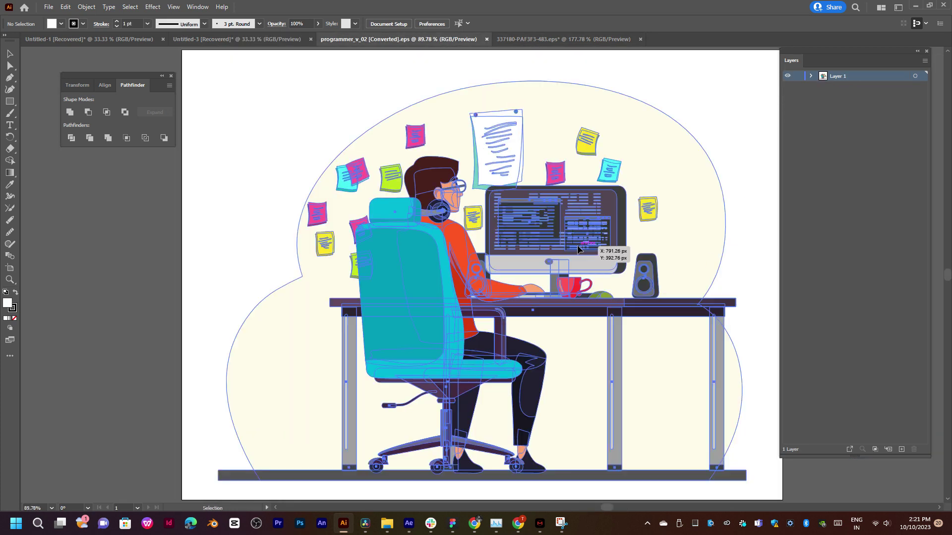
scroll(581, 240, "up", 2)
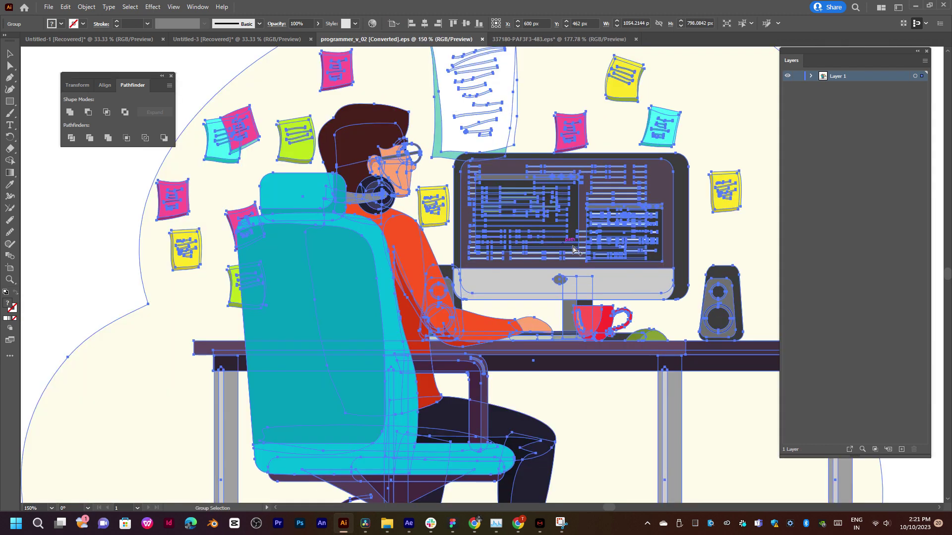
mouse_move(581, 240)
left_mouse_down()
mouse_move(421, 247)
mouse_move(421, 265)
left_mouse_up()
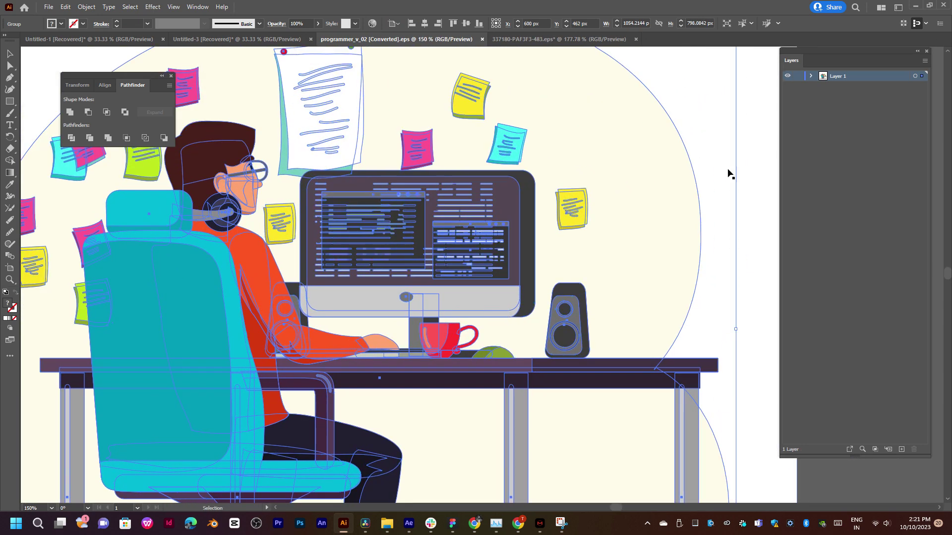
left_click(748, 142)
left_click(434, 270)
left_click(436, 251)
right_click(437, 252)
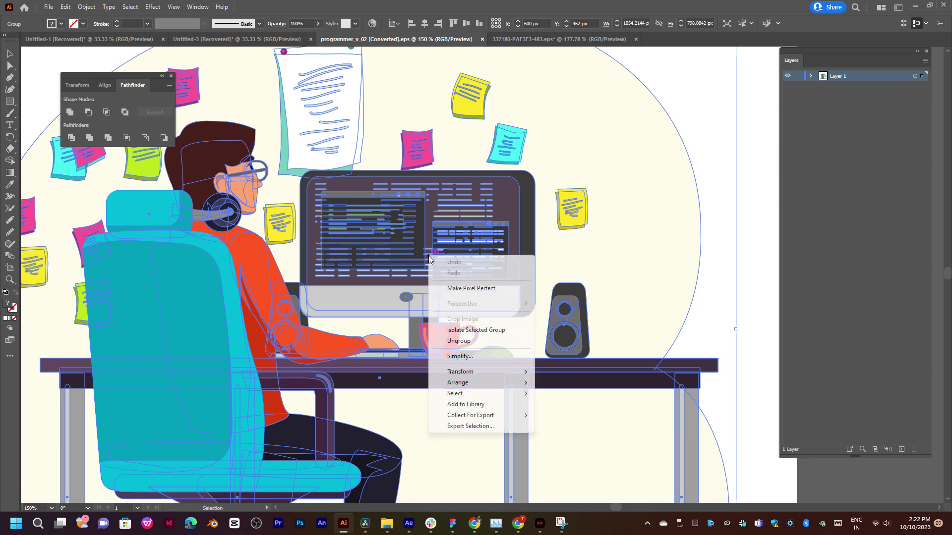
left_click(458, 341)
Ungroup the nested group inside the monitor
left_click(758, 141)
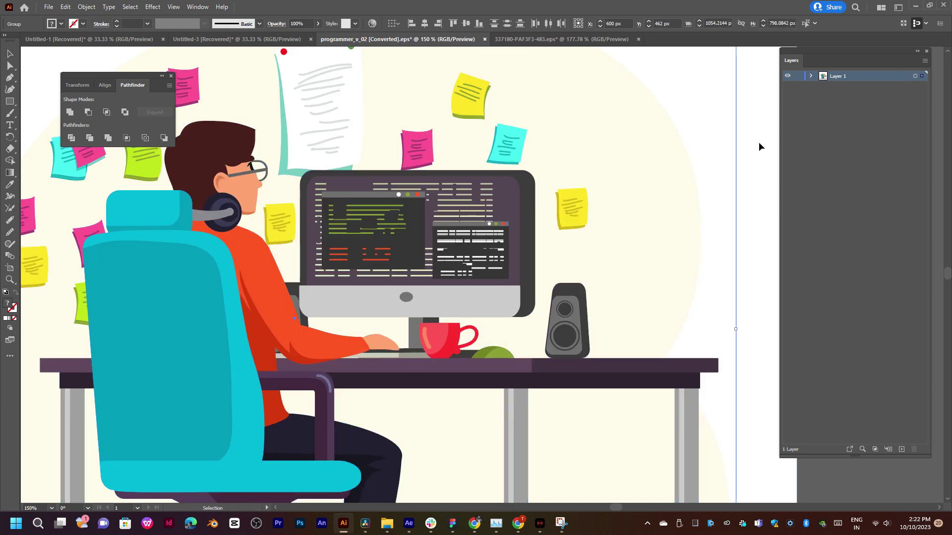
left_click(401, 254)
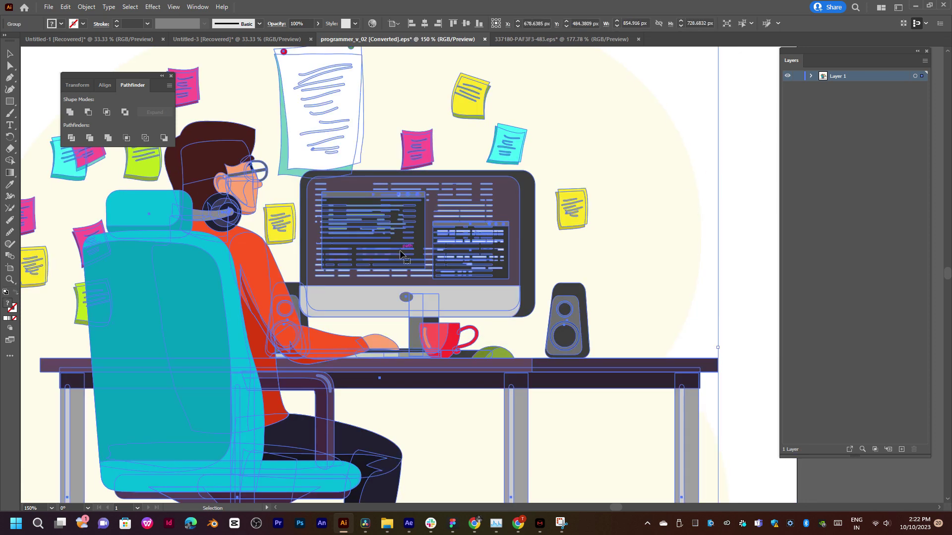
right_click(401, 254)
left_click(425, 334)
Move the programmer-and-desk group to the right, then undo that move
left_click(730, 177)
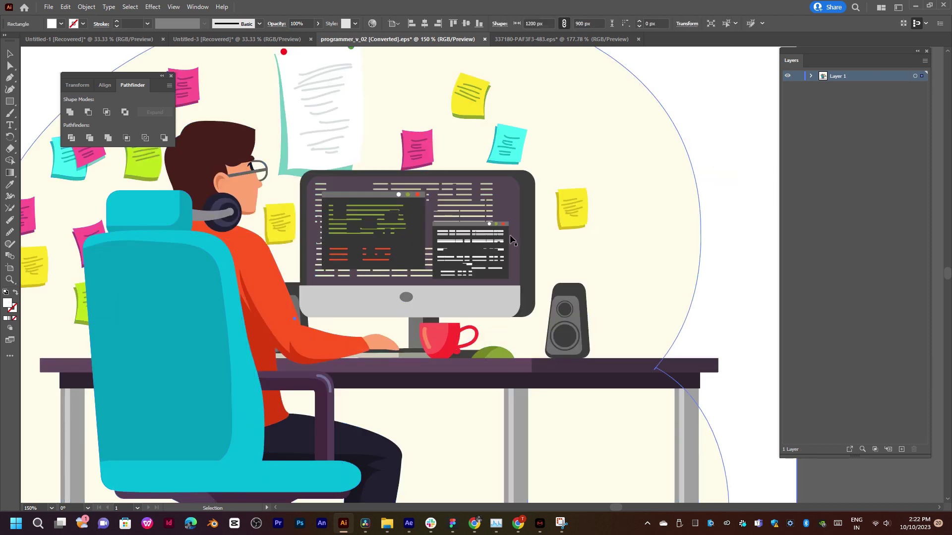
left_click(484, 237)
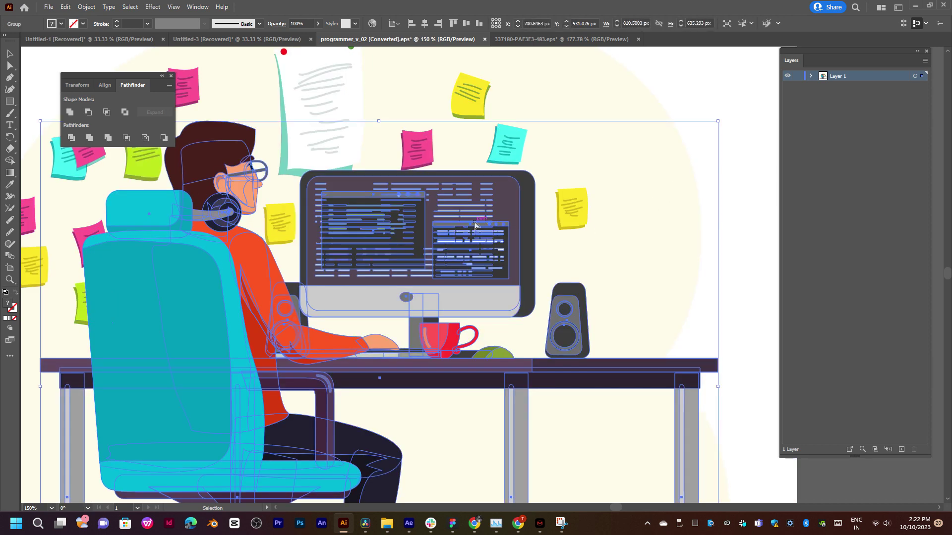
scroll(475, 225, "down", 1)
scroll(453, 233, "down", 1)
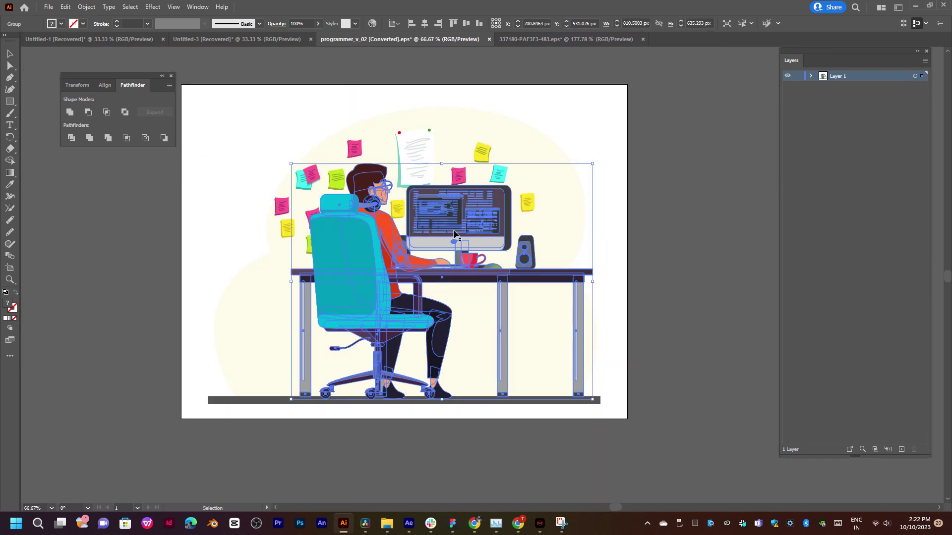
left_click_drag(453, 233, 481, 224)
left_click(665, 177)
scroll(552, 212, "up", 1)
scroll(551, 214, "up", 1)
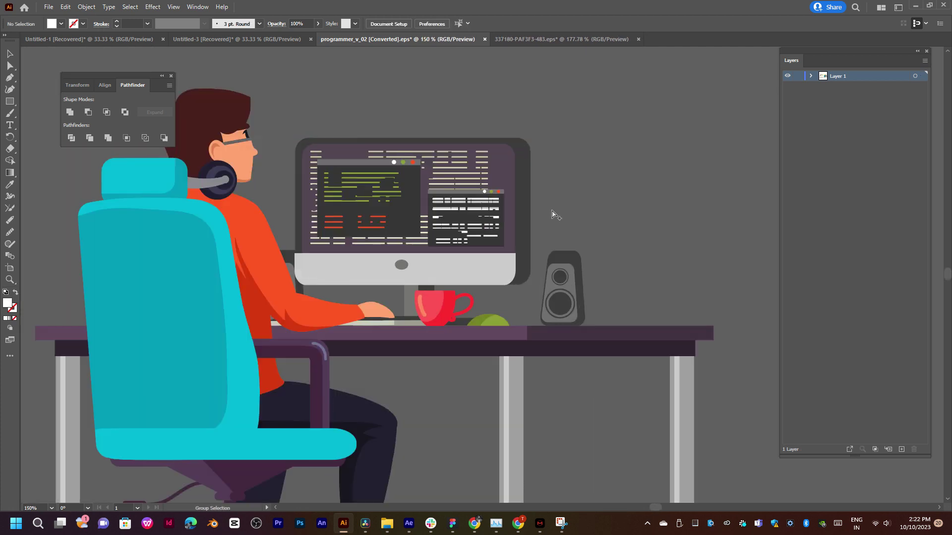
key("ctrl+z")
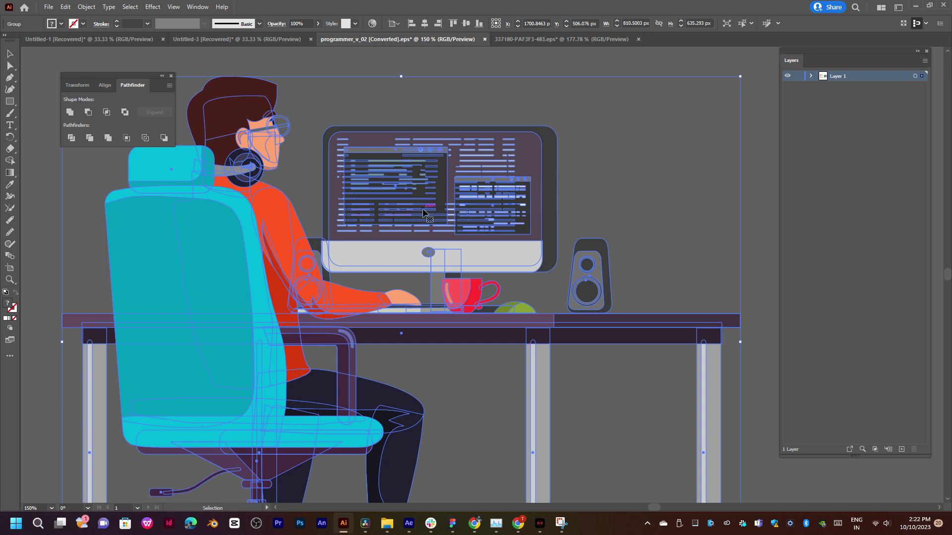
Ungroup the programmer artwork two more levels
left_click(627, 169)
right_click(423, 209)
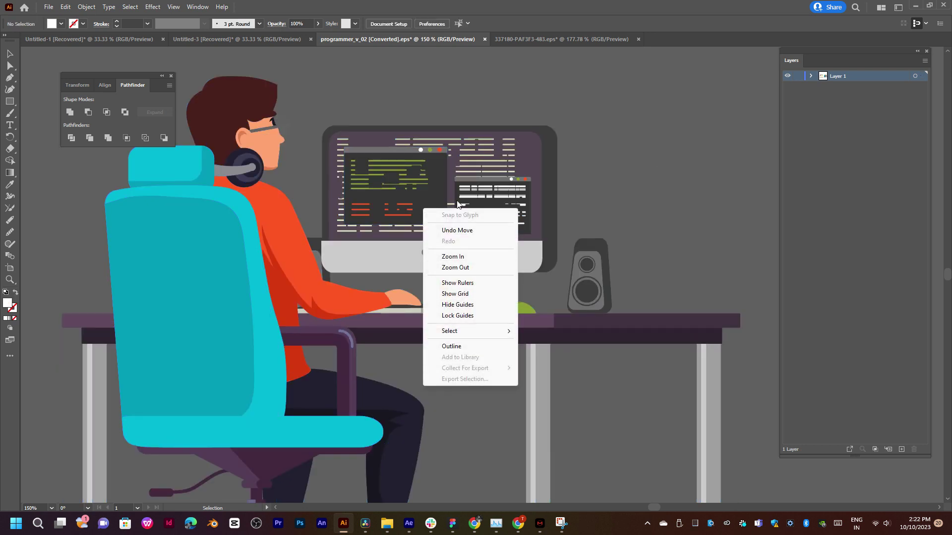
left_click(463, 266)
right_click(464, 266)
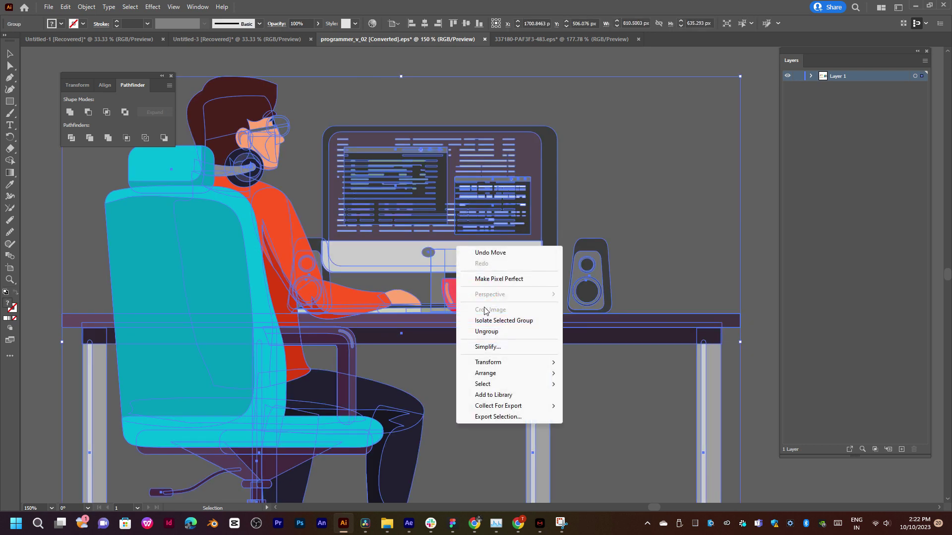
left_click(499, 337)
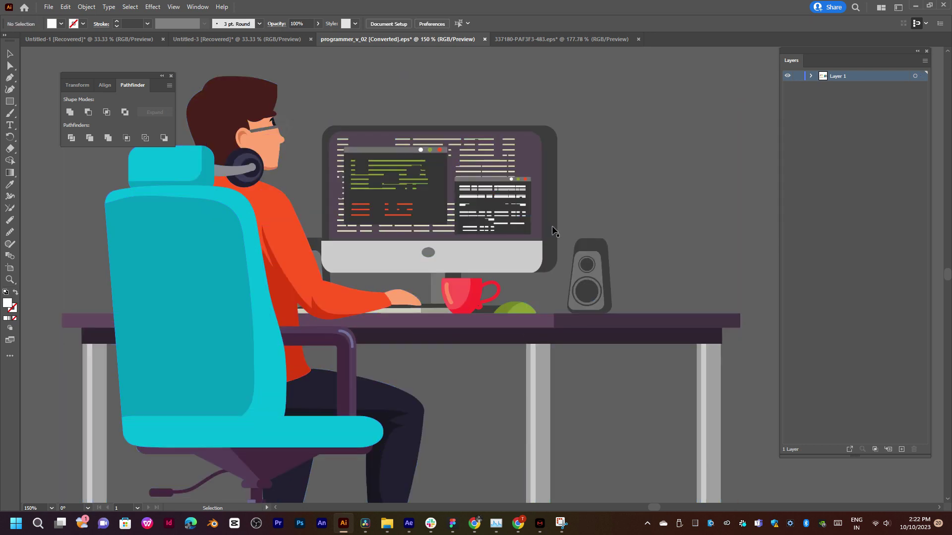
left_click(664, 164)
left_click(424, 210)
right_click(423, 209)
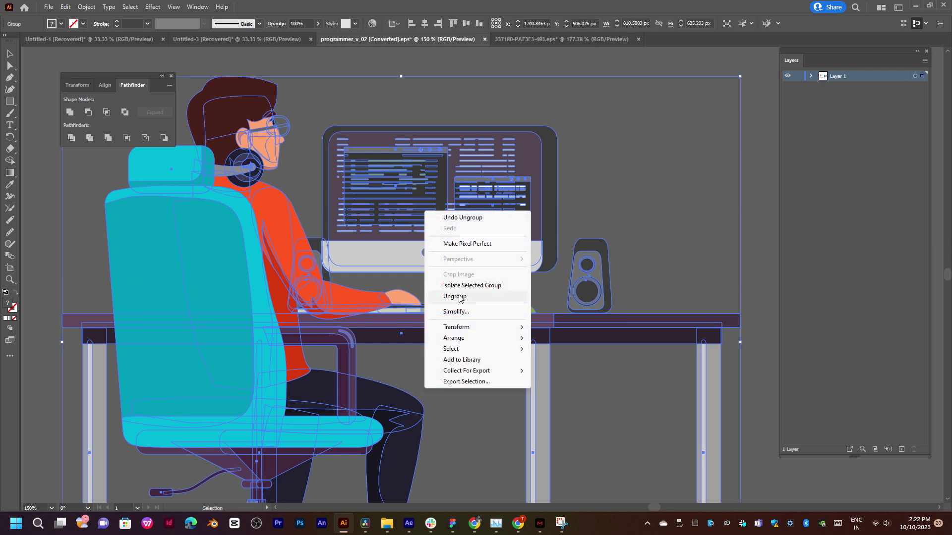
left_click(454, 297)
Move the monitor group up and to the right, away from the keyboard
mouse_move(485, 195)
left_mouse_down()
mouse_move(535, 145)
mouse_move(512, 158)
left_mouse_up()
key("ctrl+z")
key("v")
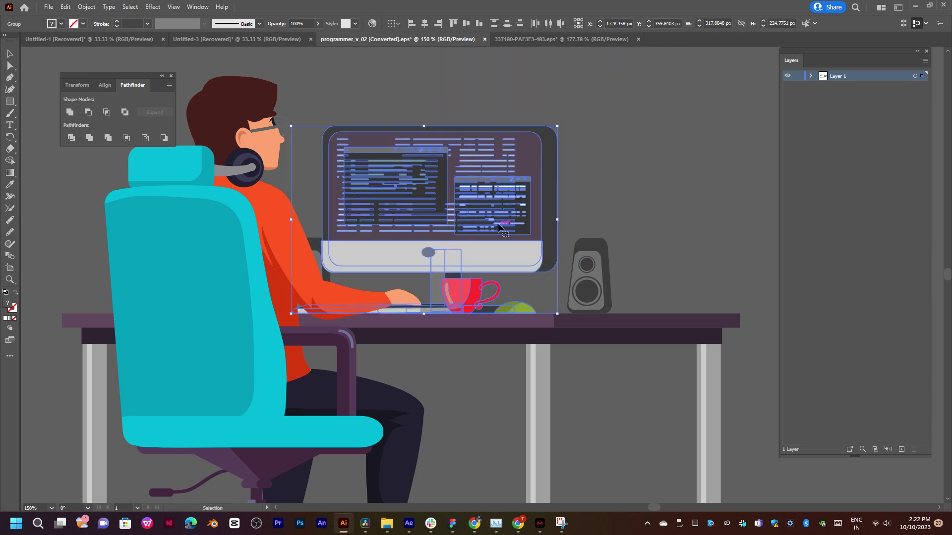
mouse_move(482, 209)
left_mouse_down()
mouse_move(538, 162)
mouse_move(527, 180)
left_mouse_up()
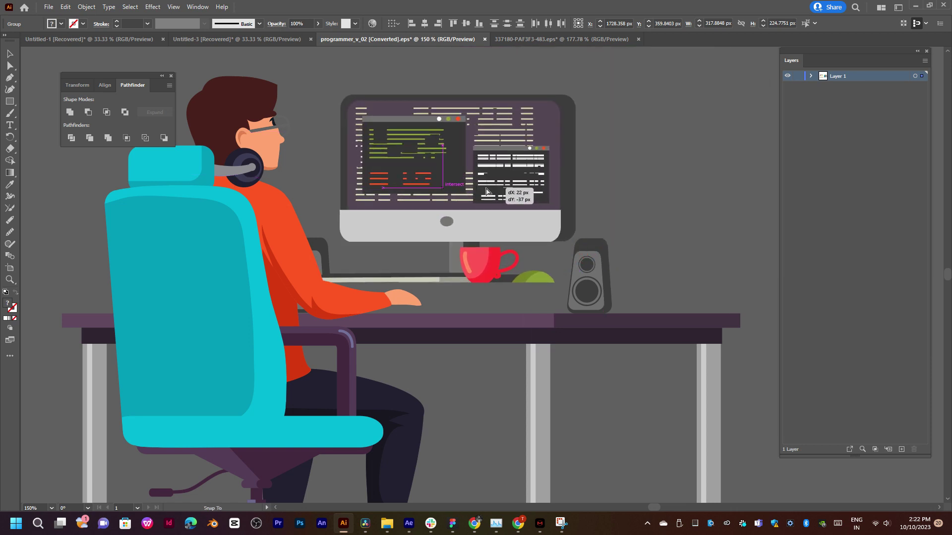
left_click_drag(527, 180, 486, 191)
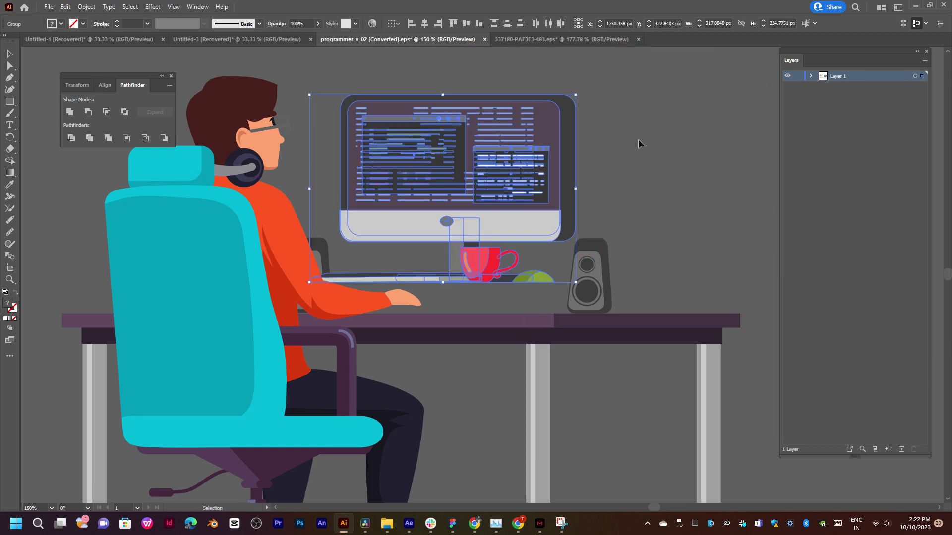
mouse_move(564, 167)
left_mouse_down()
mouse_move(268, 234)
mouse_move(448, 237)
left_mouse_up()
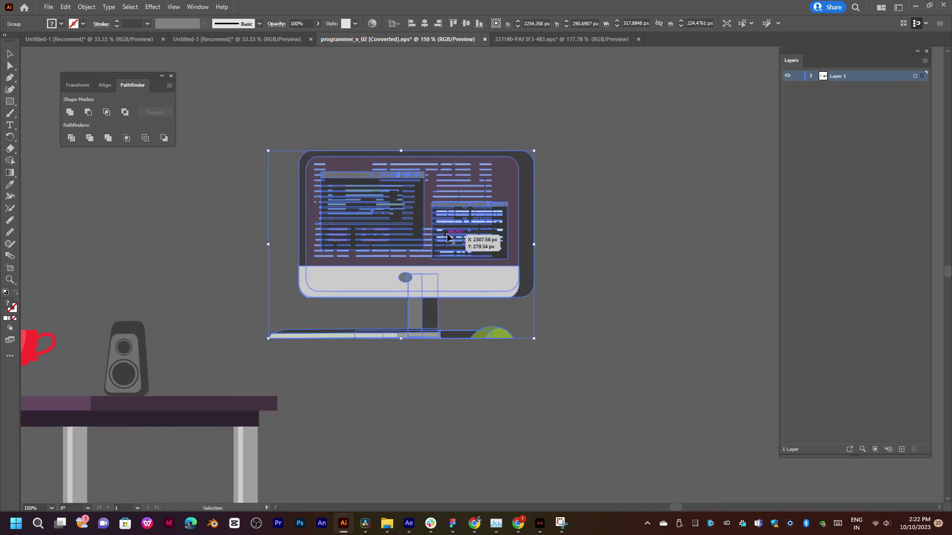
right_click(447, 238)
left_click(515, 313)
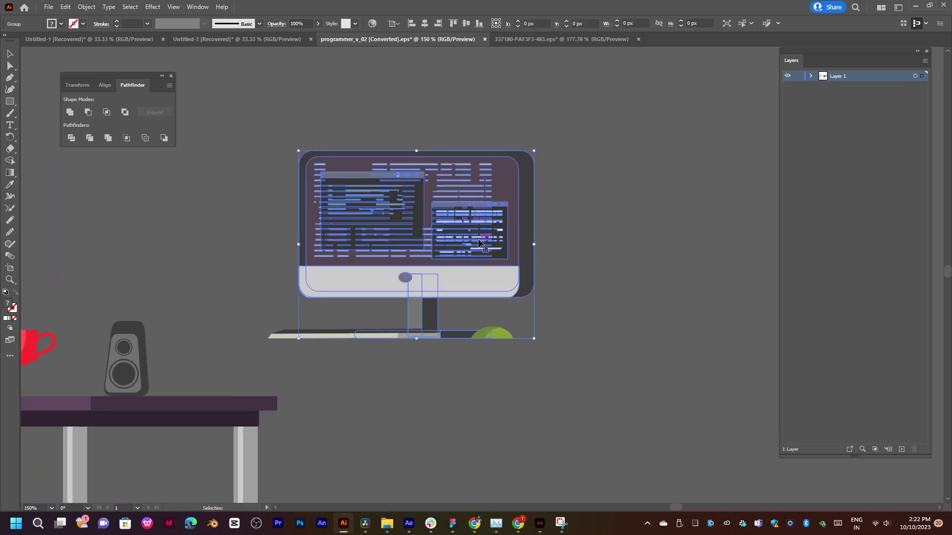
mouse_move(457, 230)
left_mouse_down()
mouse_move(623, 192)
mouse_move(539, 205)
left_mouse_up()
Ungroup the monitor and direct-select the code windows on its screen
key("v")
right_click(555, 194)
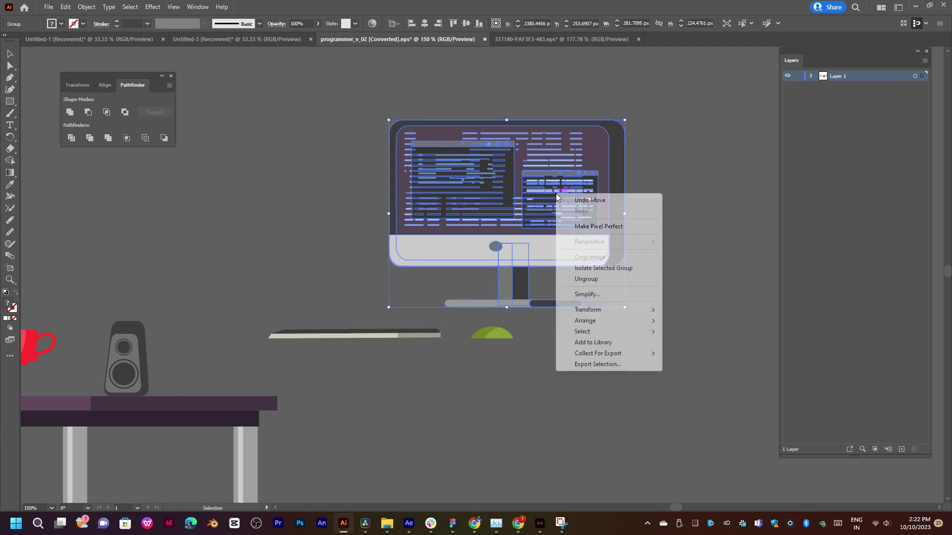
left_click(586, 278)
left_click(570, 203)
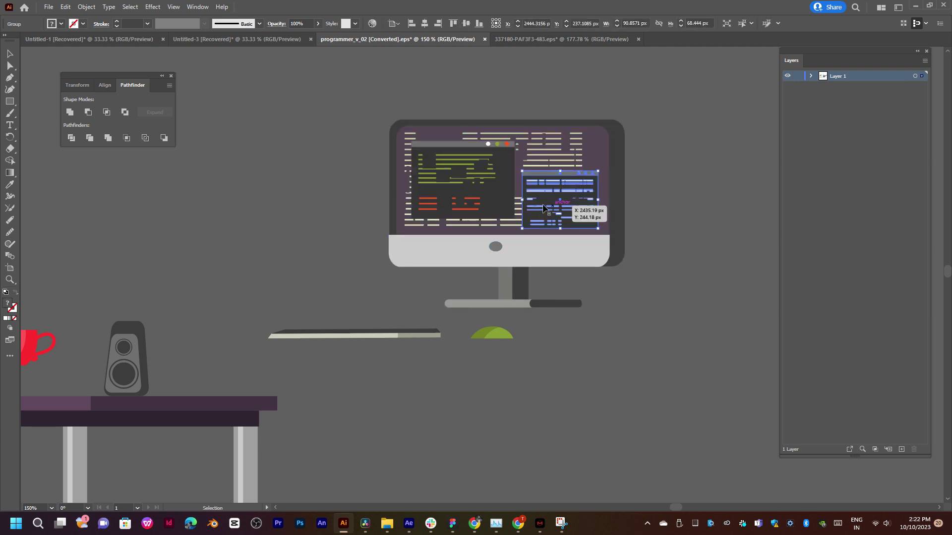
key("a")
left_click(540, 154)
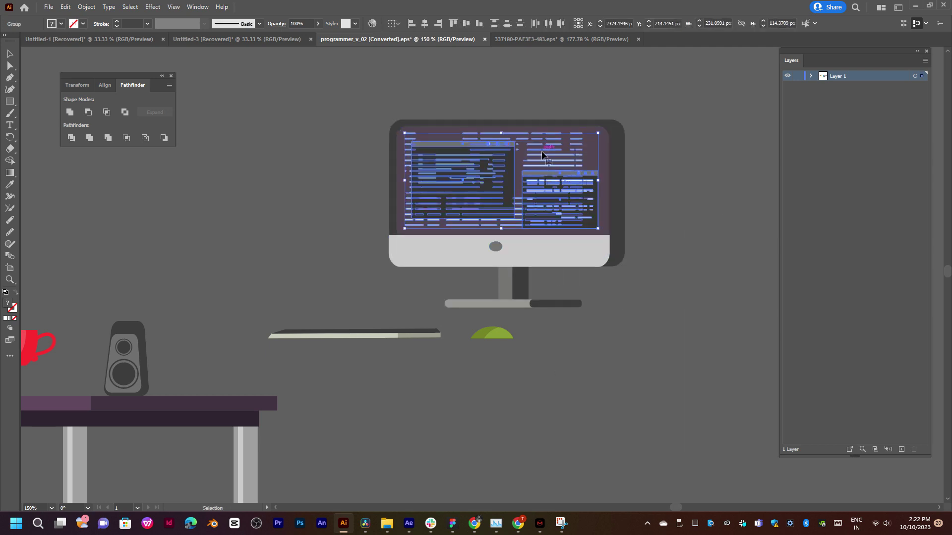
Paste the code windows into Untitled-3's Layer 41 and position them on the monitor screen
left_click(253, 39)
key("v")
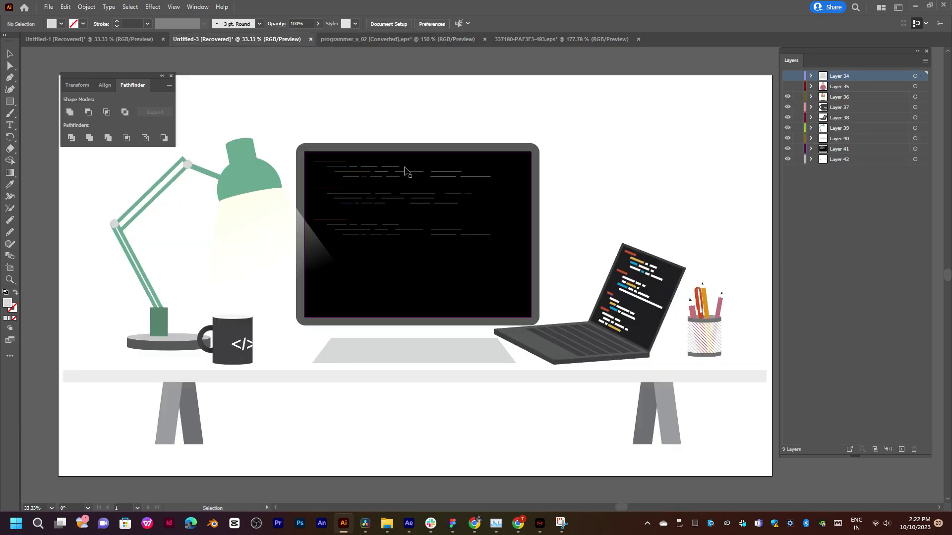
left_click(403, 166)
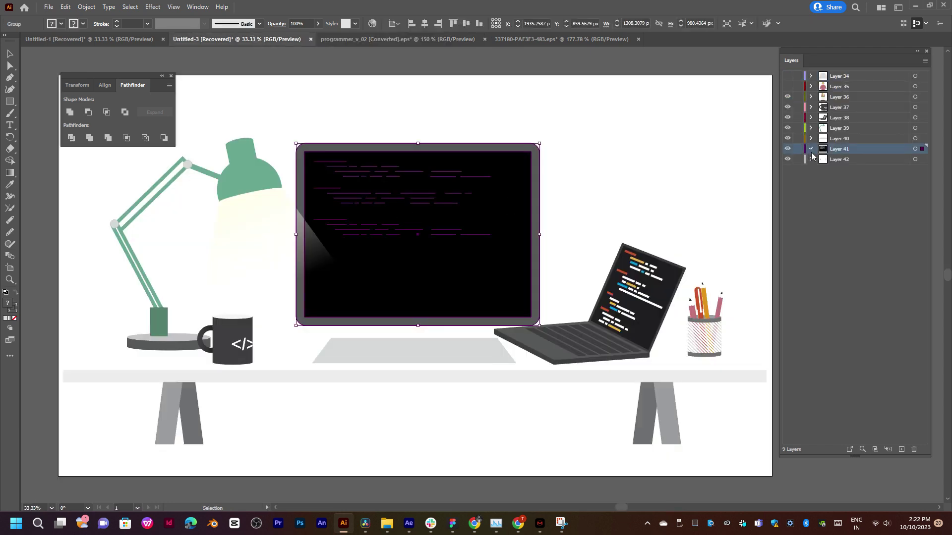
left_click(811, 151)
left_click(824, 159)
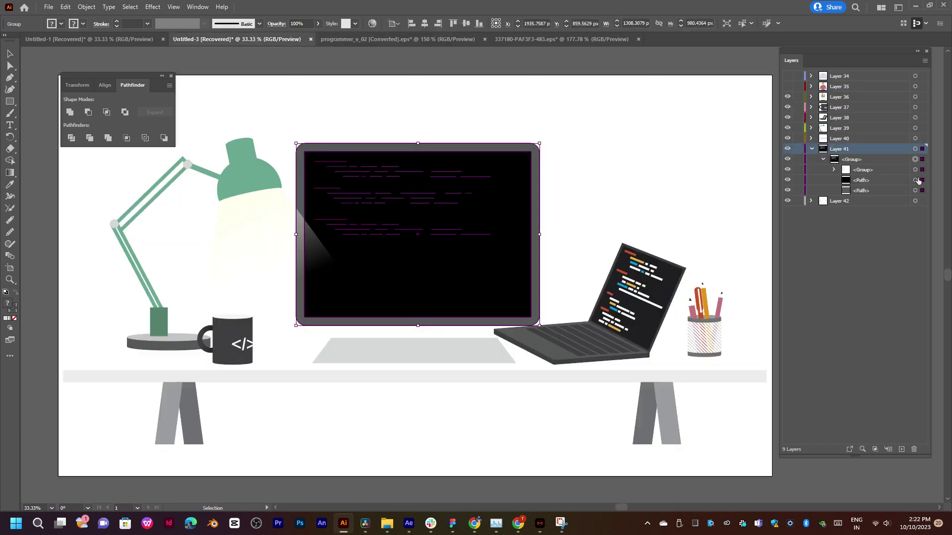
left_click(915, 180)
key("ctrl+v")
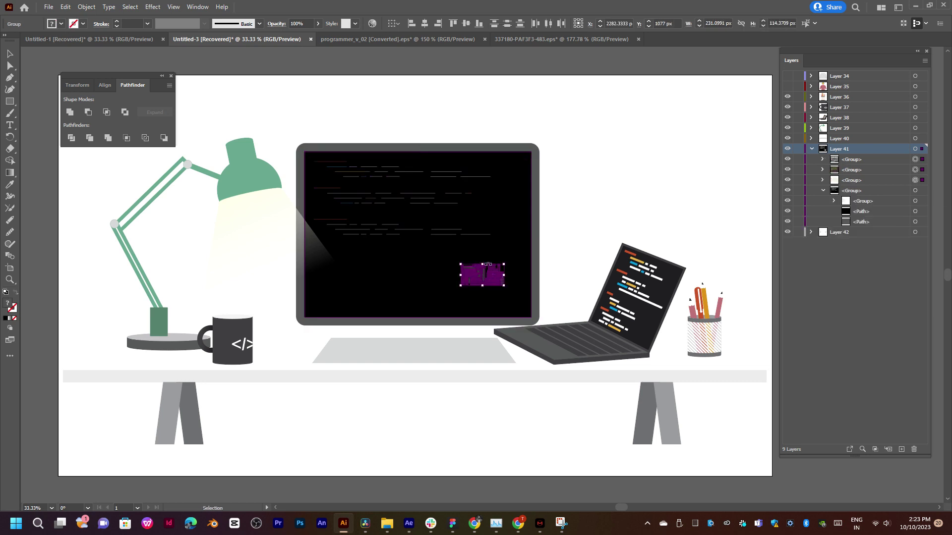
mouse_move(504, 276)
left_mouse_down()
mouse_move(586, 277)
mouse_move(486, 259)
mouse_move(483, 244)
left_mouse_up()
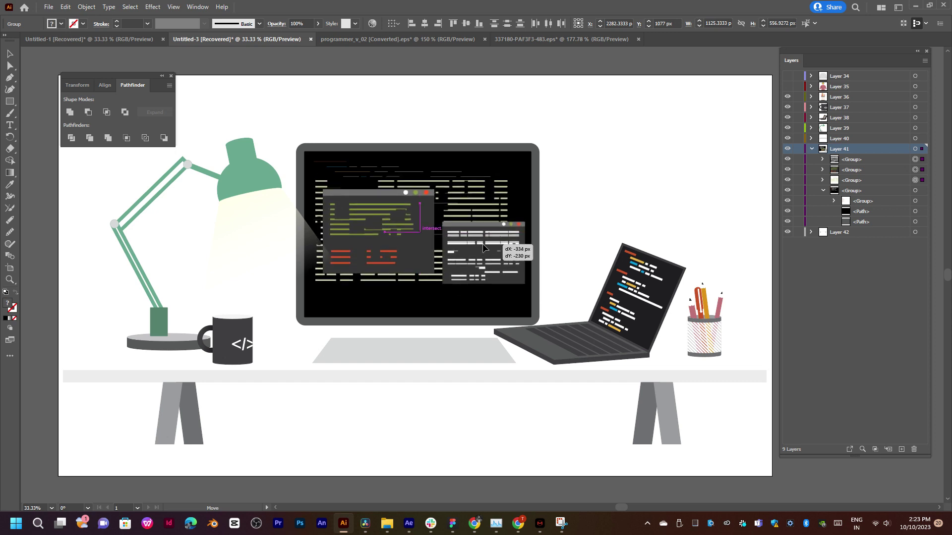
Select the four code-window groups and target all of Layer 41
left_click(864, 158)
left_click(866, 180, "shift")
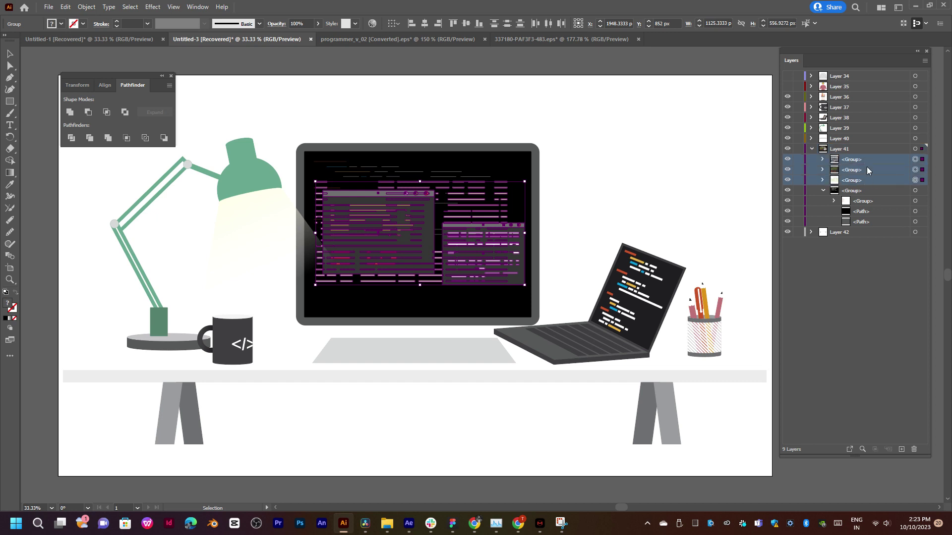
left_click(914, 149)
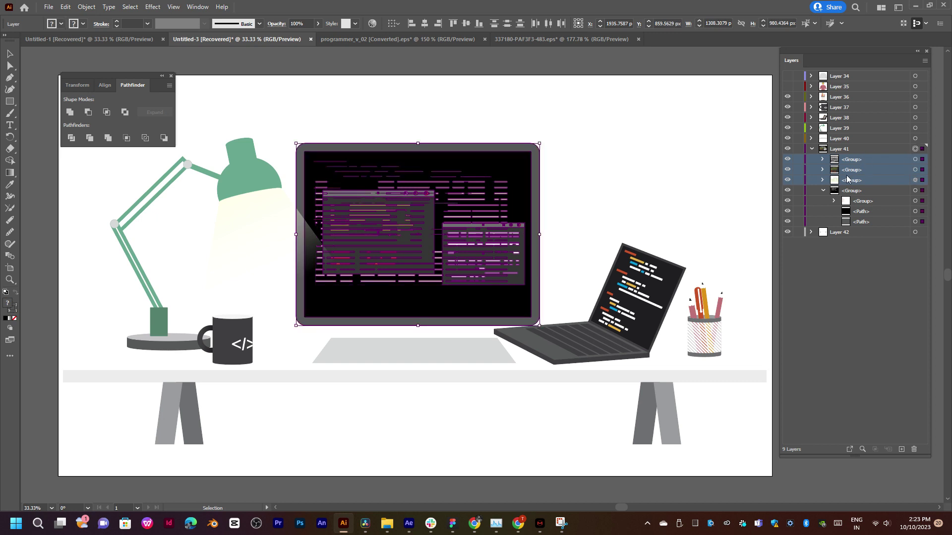
left_click(822, 190)
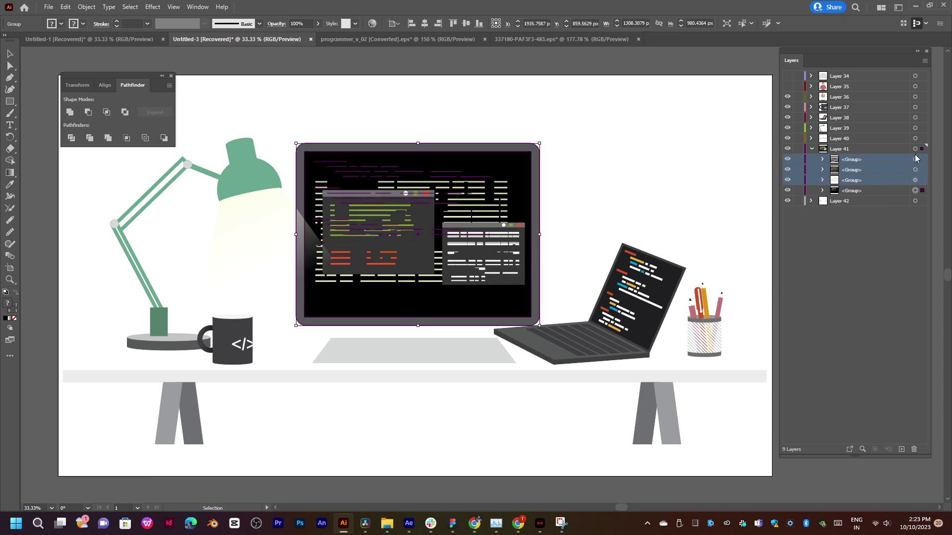
left_click(863, 187)
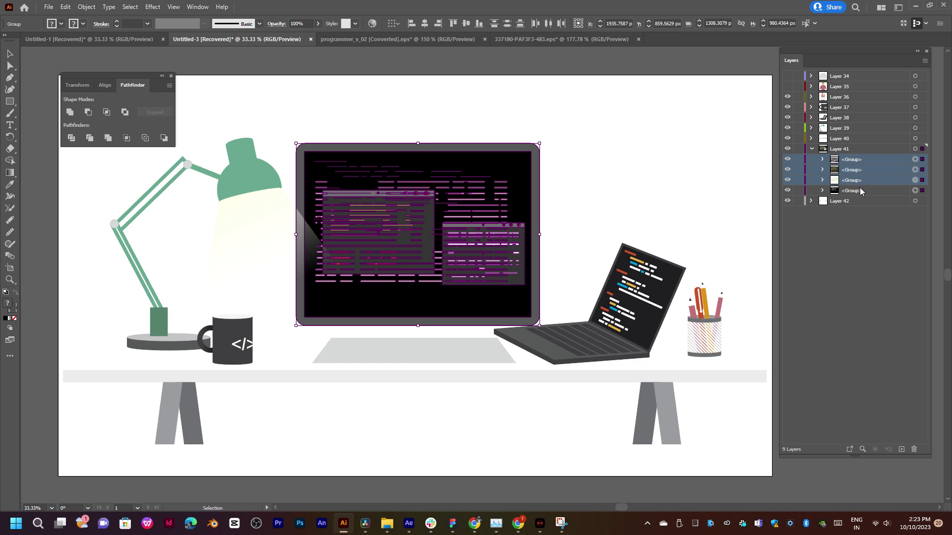
left_click(902, 150)
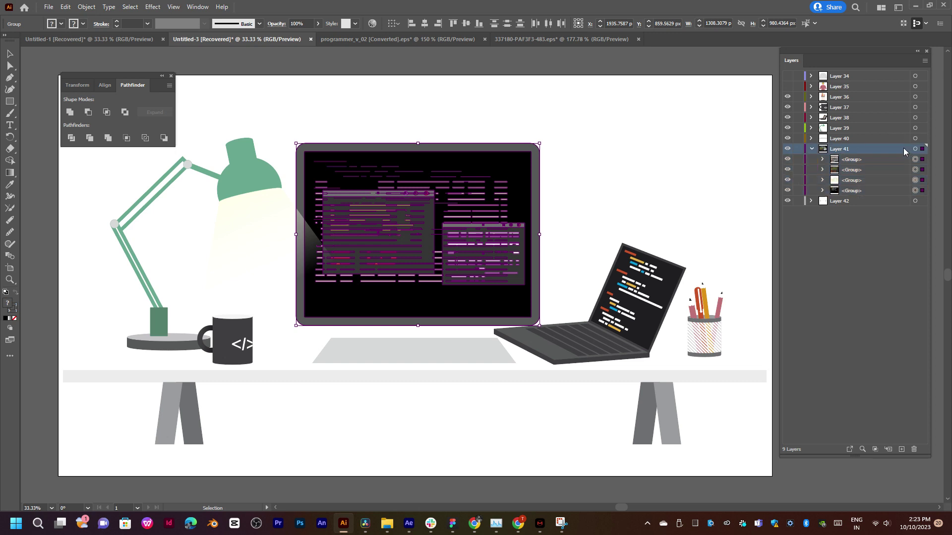
left_click(915, 150)
Release Layer 41 to Layers (Sequence) and move Layers 10–13 to top level above it
left_click(924, 60)
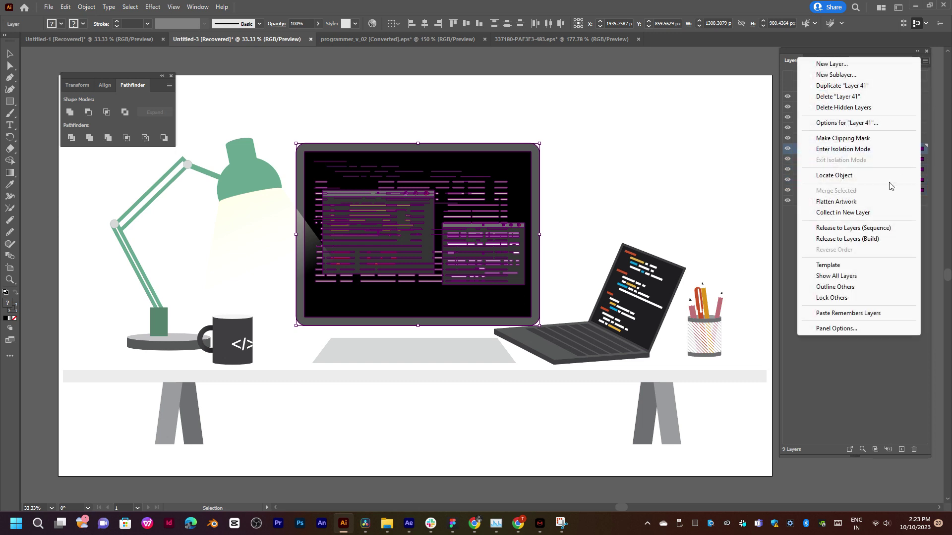
left_click(860, 227)
left_click(872, 159)
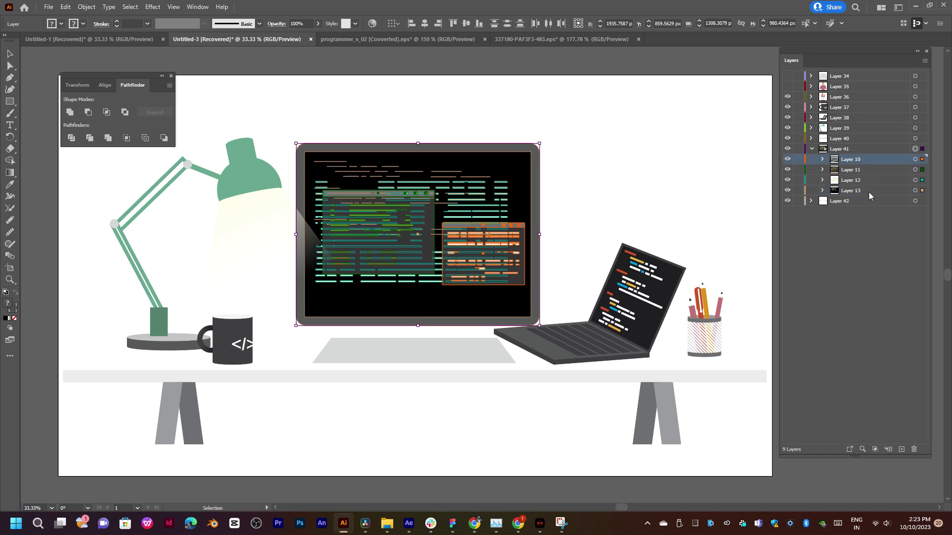
left_click(868, 192, "shift")
left_click_drag(865, 159, 865, 147)
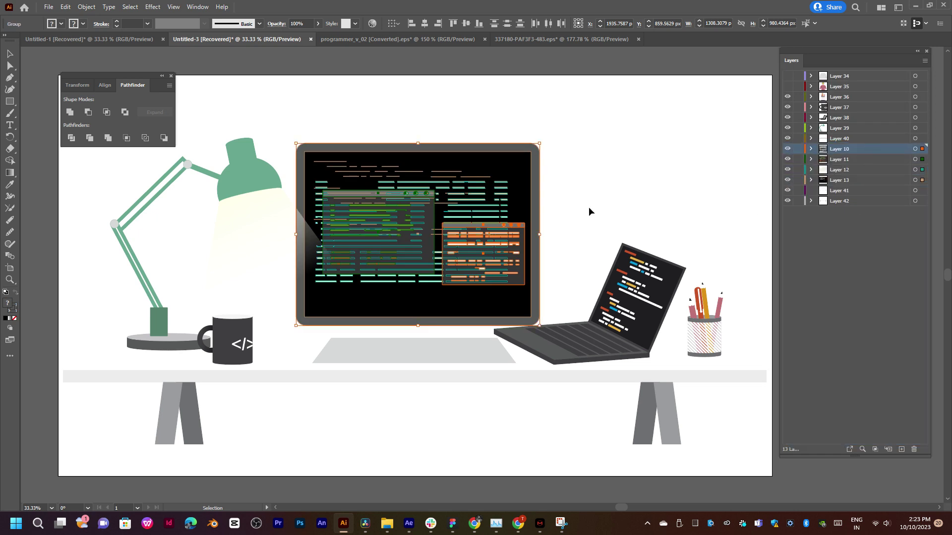
left_click(480, 203)
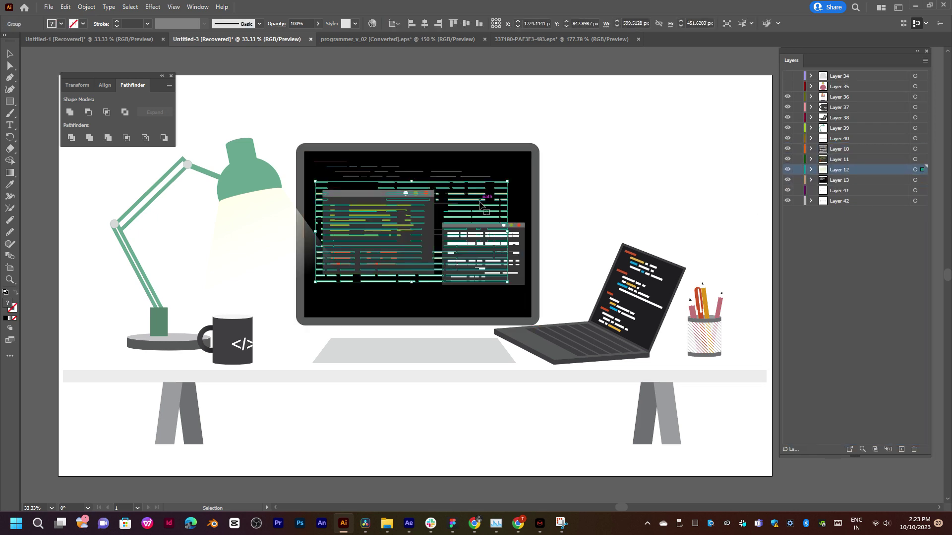
left_click(389, 174)
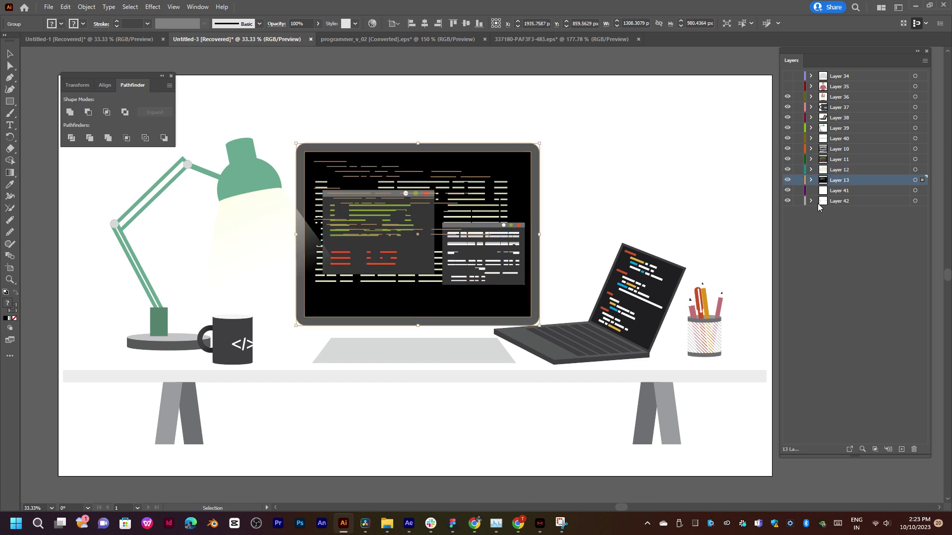
Close 337180-PAF3F3-483.eps without saving its changes
left_click(633, 311)
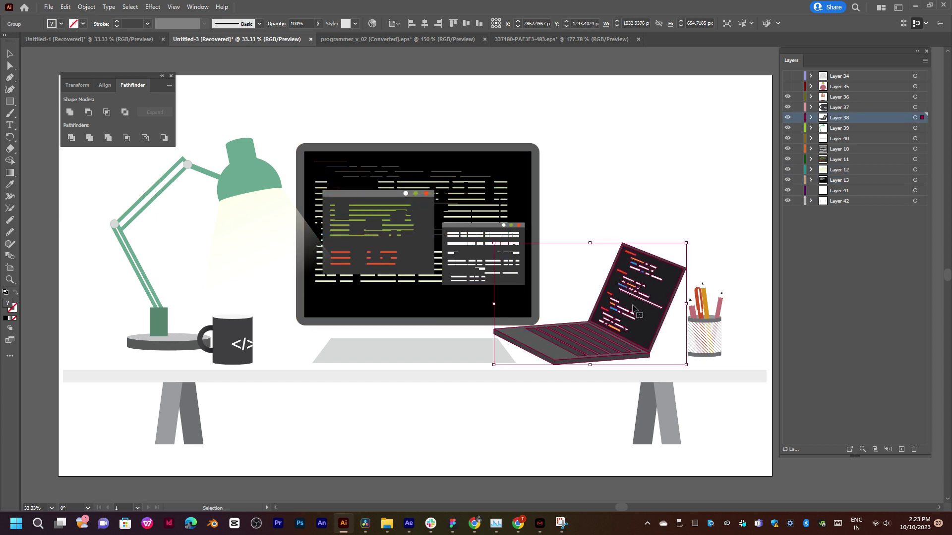
left_click(563, 39)
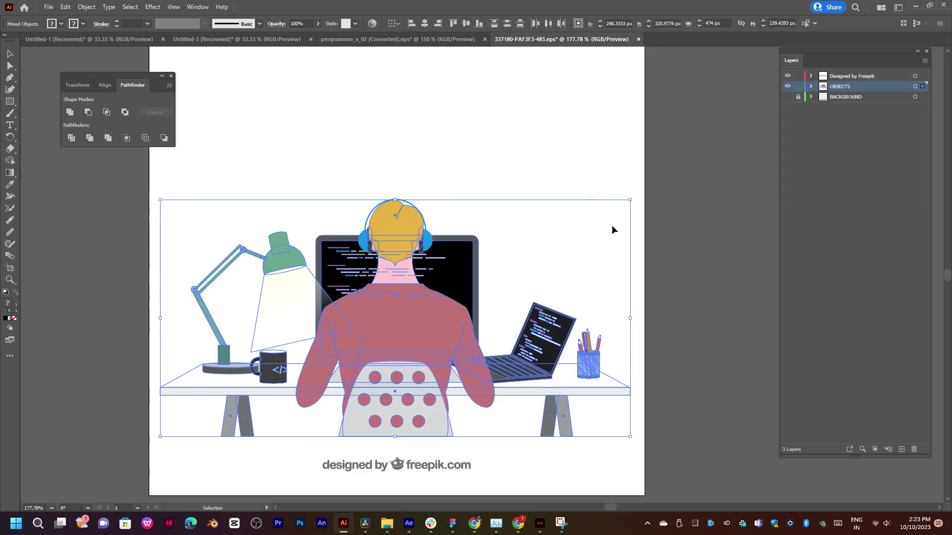
left_click(639, 40)
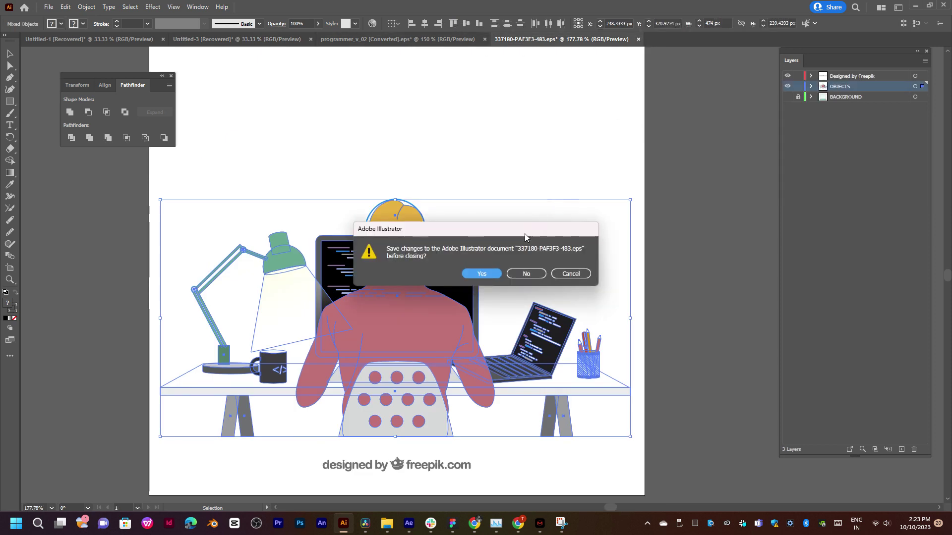
left_click(526, 272)
Shift the chair and programmer right in programmer_v_02, then return to Untitled-3 and deselect
left_click(449, 39)
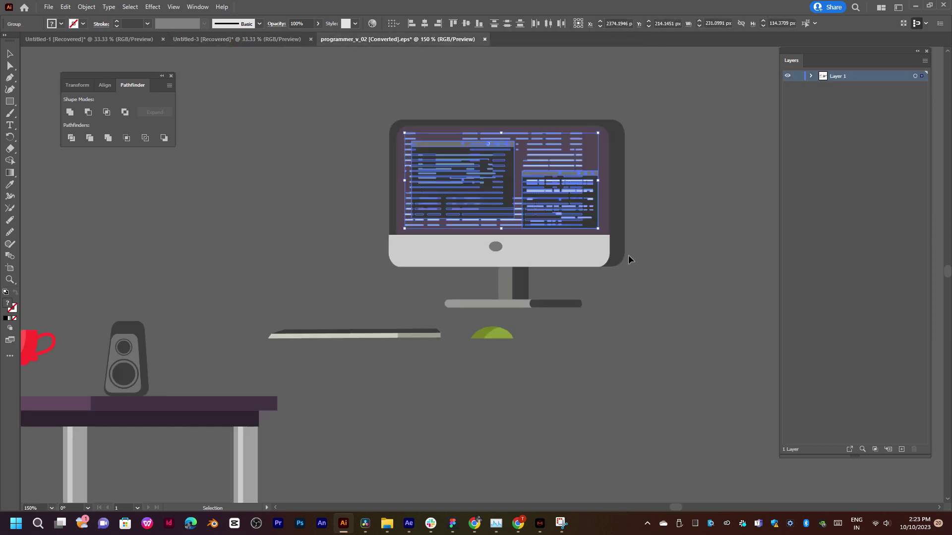
left_click_drag(341, 367, 401, 278)
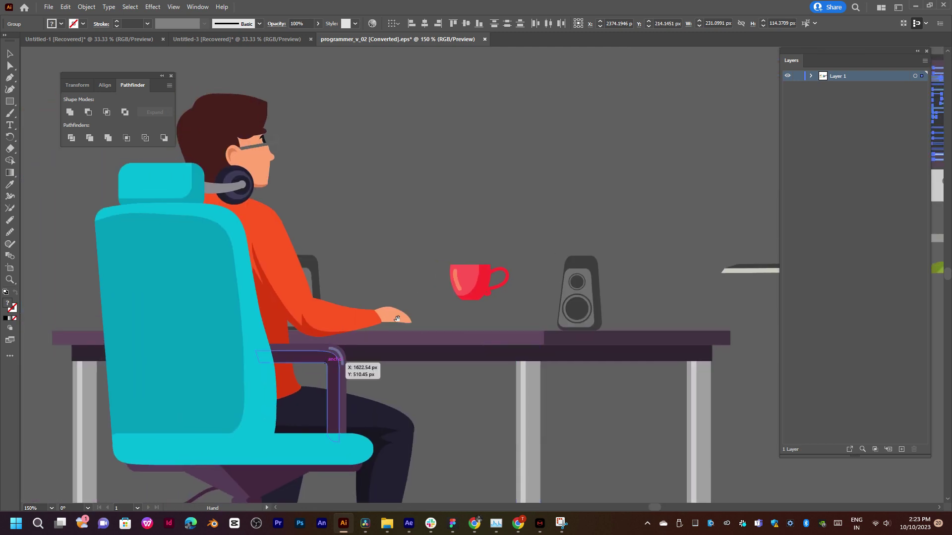
mouse_move(263, 231)
left_mouse_down()
mouse_move(435, 223)
mouse_move(292, 219)
mouse_move(362, 144)
mouse_move(251, 34)
left_mouse_up()
left_click(250, 38)
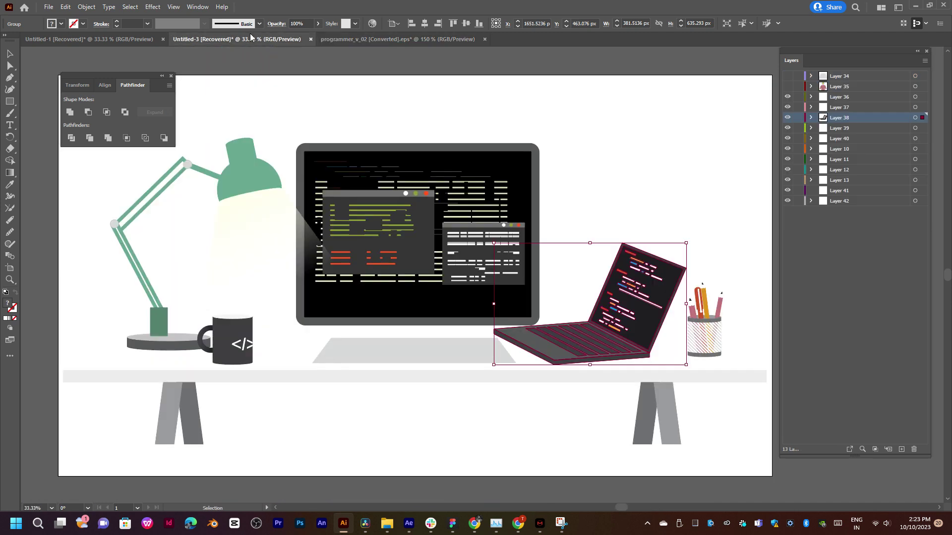
left_click(579, 146)
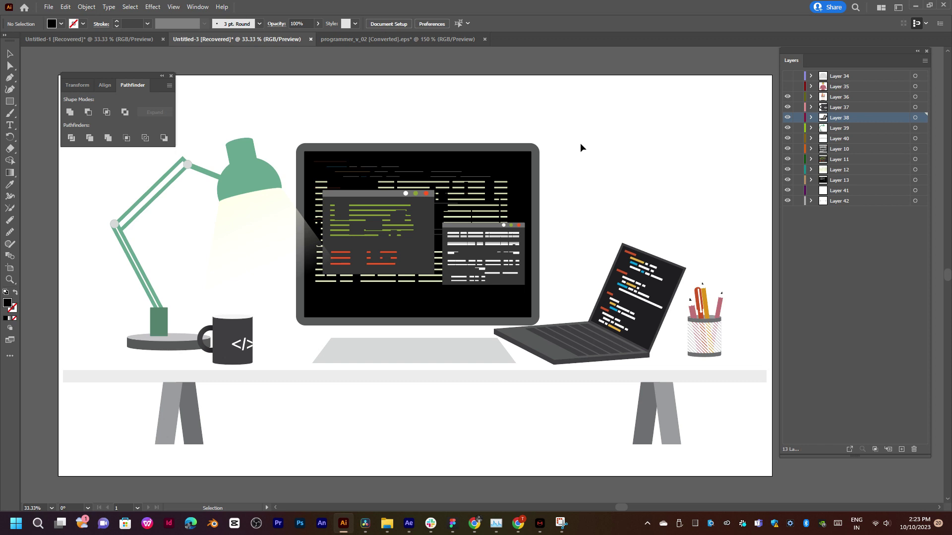
Select the mug's </> symbol group through Layer 37 in the Layers panel
left_click(233, 342)
scroll(203, 337, "up", 4)
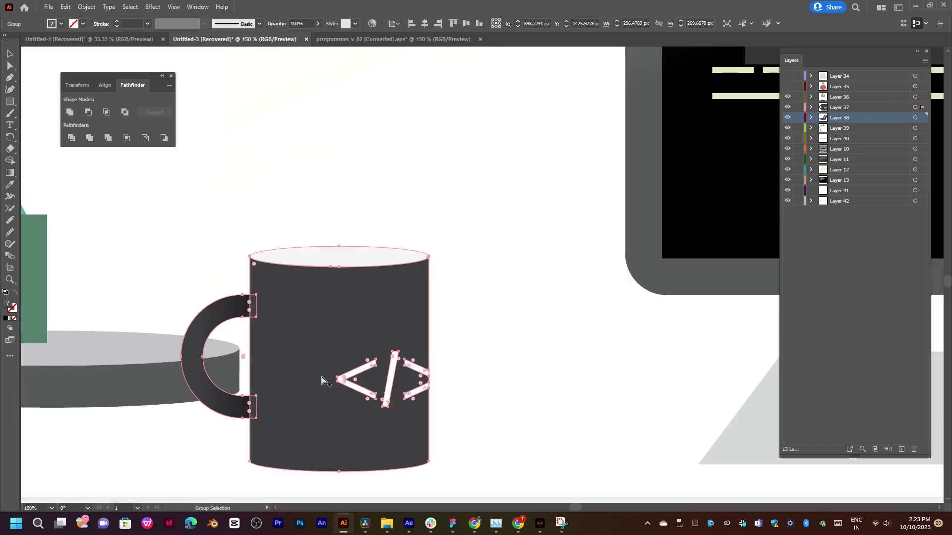
scroll(322, 380, "down", 2)
scroll(394, 338, "up", 2)
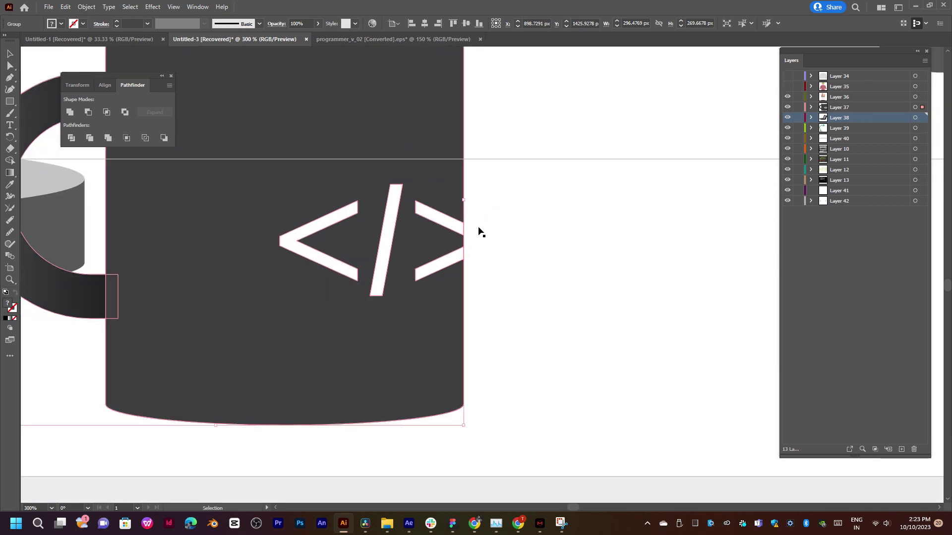
scroll(478, 231, "up", 2)
key("a")
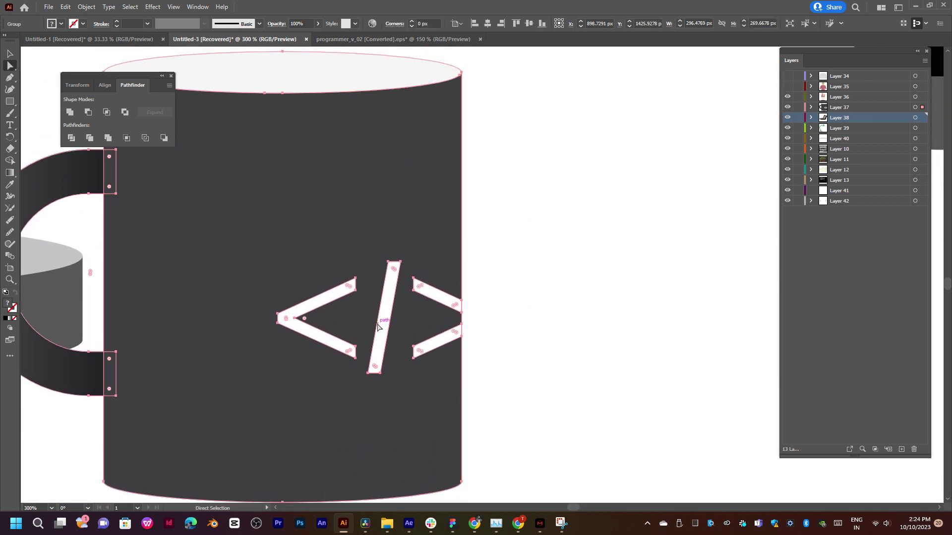
left_click(532, 259)
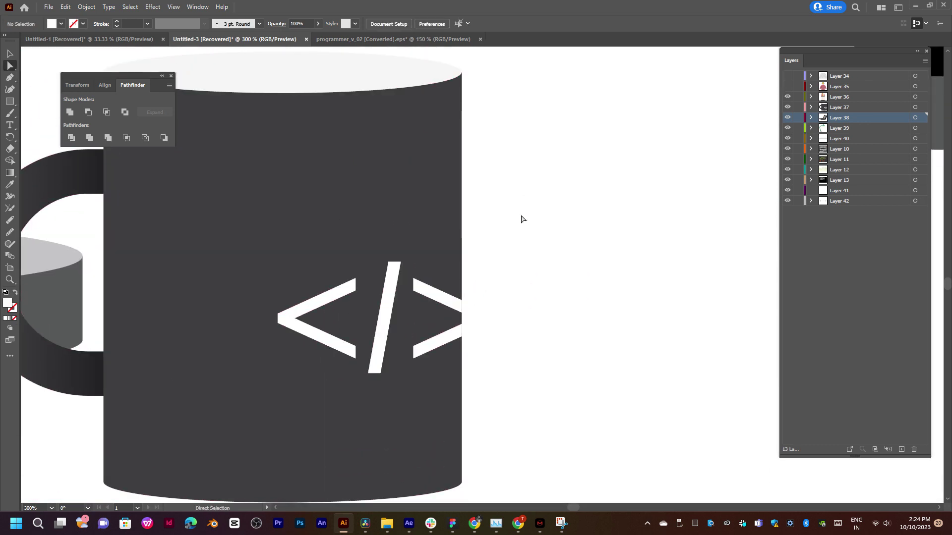
left_click(439, 302)
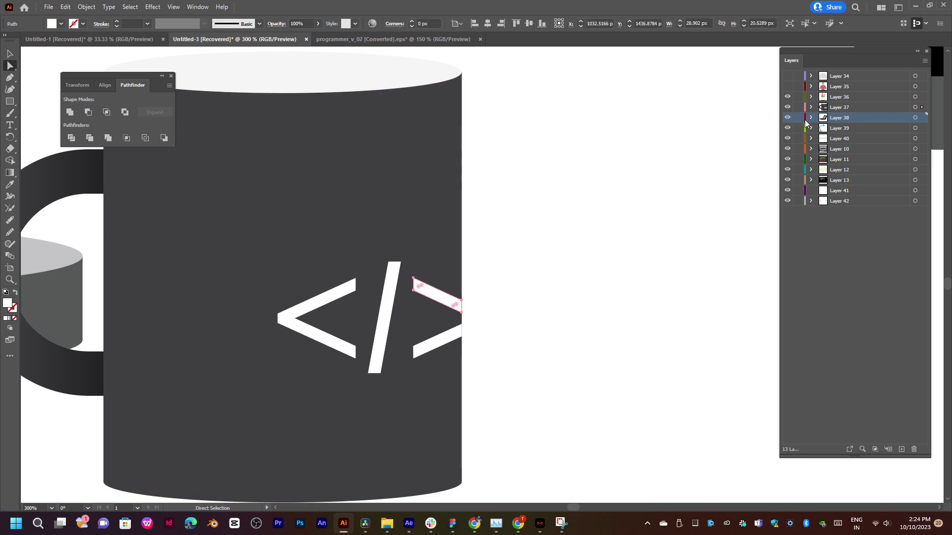
left_click(810, 117)
left_click(810, 107)
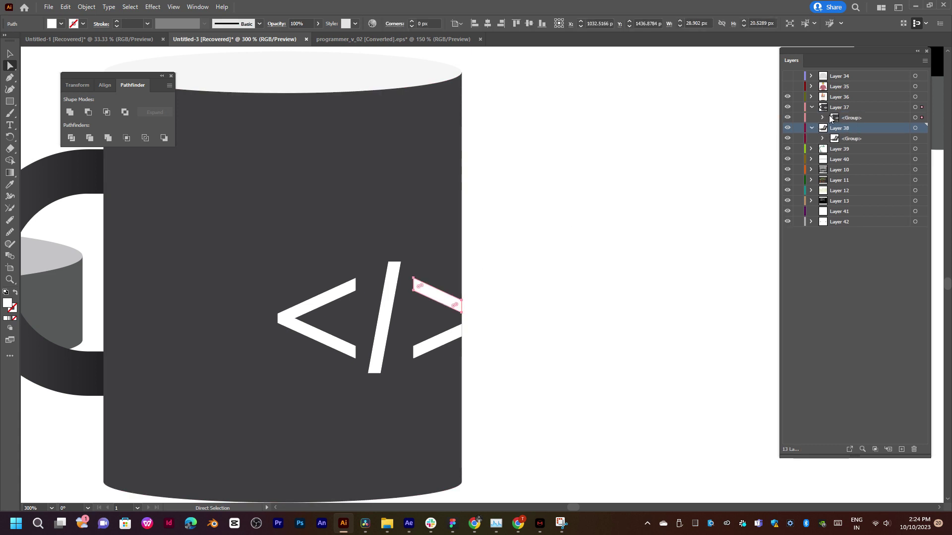
left_click(823, 117)
left_click(915, 128)
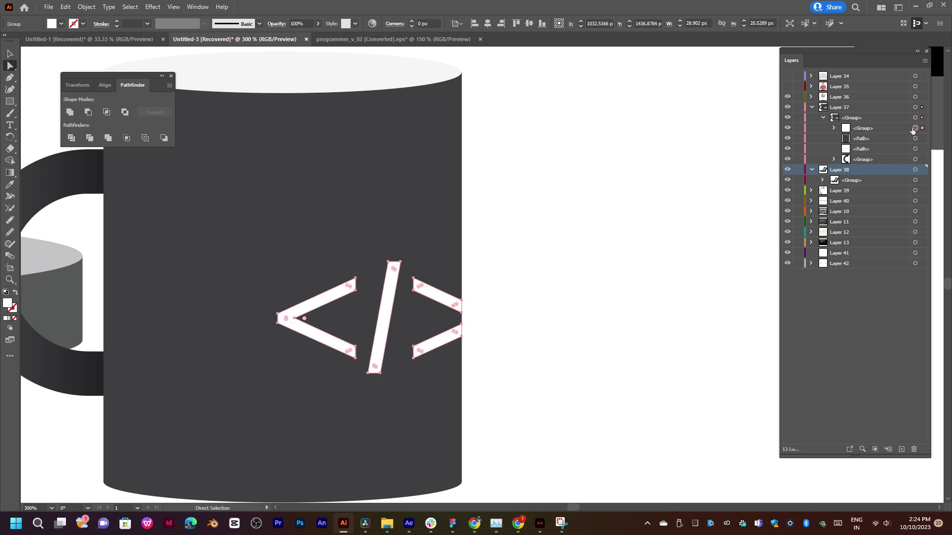
Eyedrop the mug's dark grey onto the </> symbol, then deselect and zoom out
key("i")
left_click(371, 205)
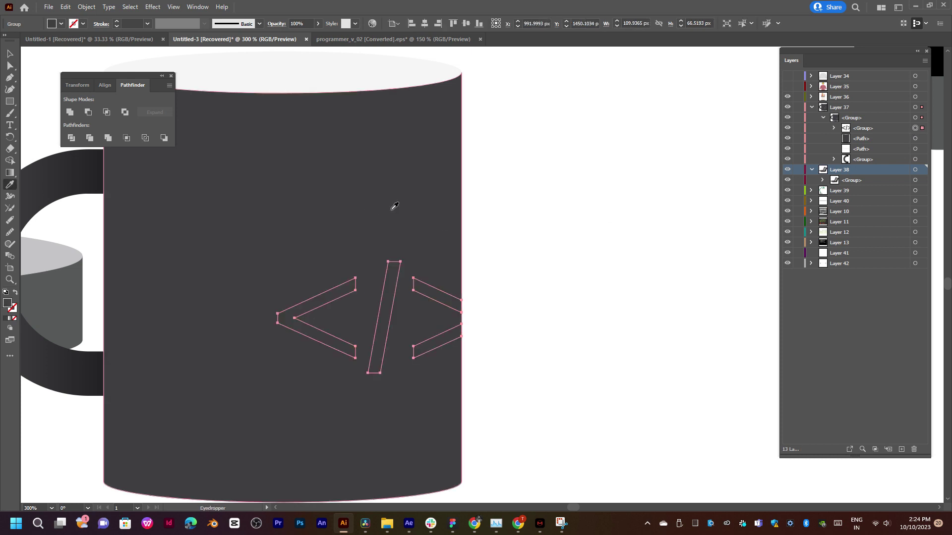
left_click(13, 56)
left_click(522, 158)
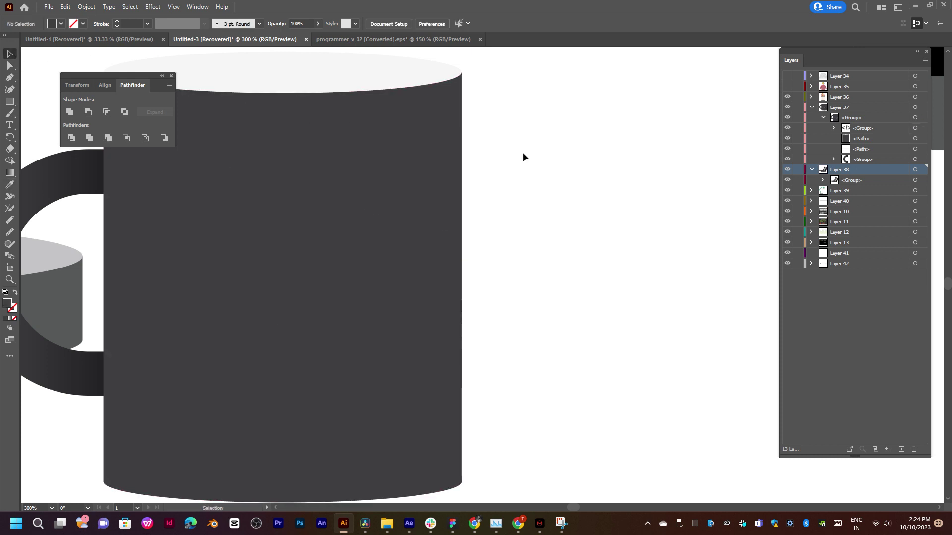
scroll(357, 255, "down", 4)
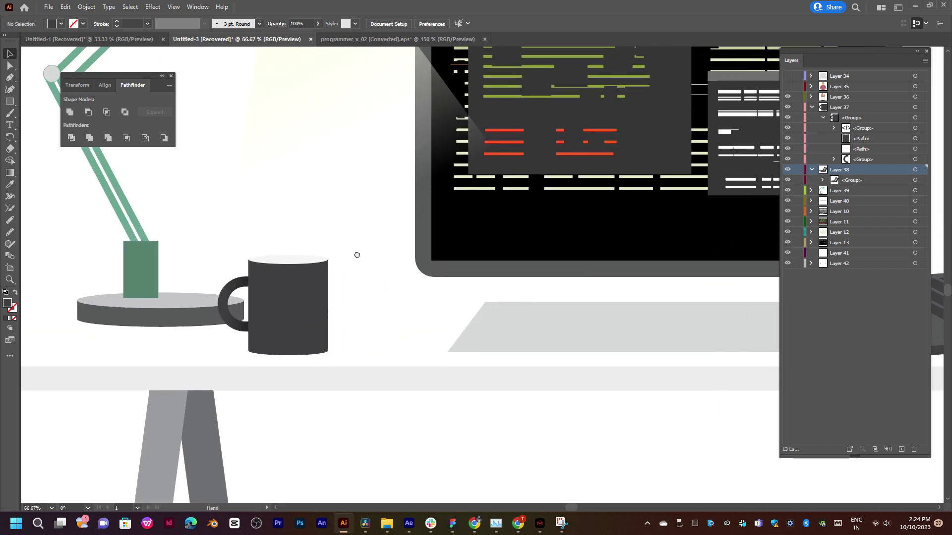
scroll(330, 272, "down", 2)
left_click(328, 274)
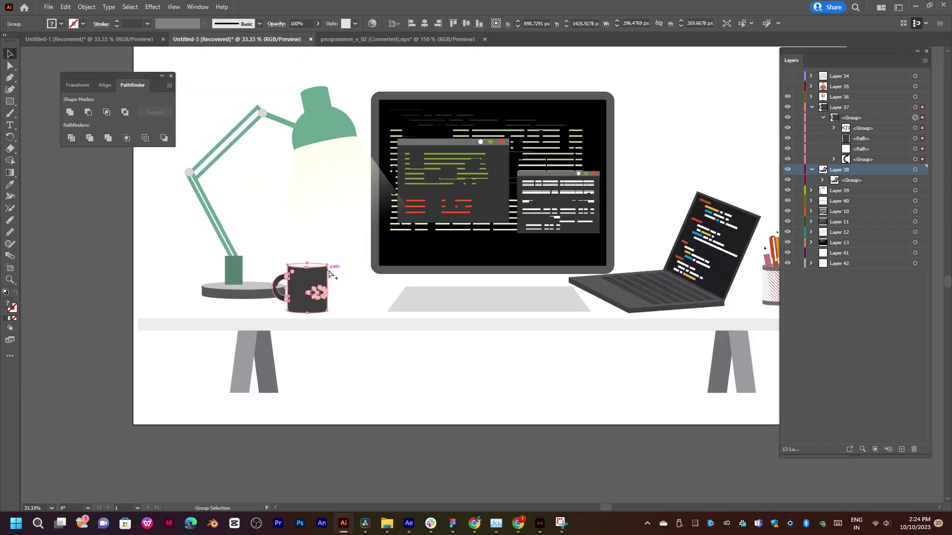
left_click(242, 277)
left_click_drag(502, 230, 400, 240)
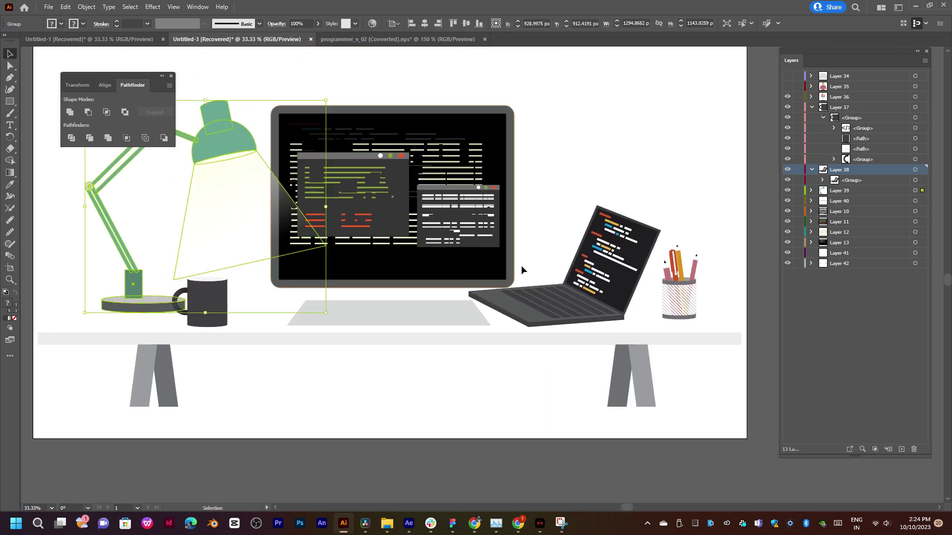
left_click(615, 292)
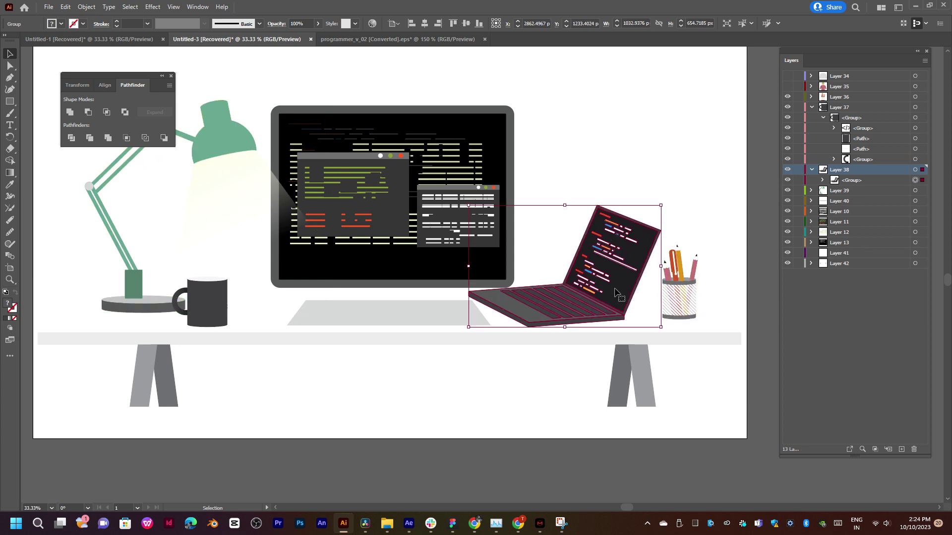
left_click(644, 382)
left_click(504, 465)
scroll(467, 359, "down", 1)
scroll(466, 358, "down", 1)
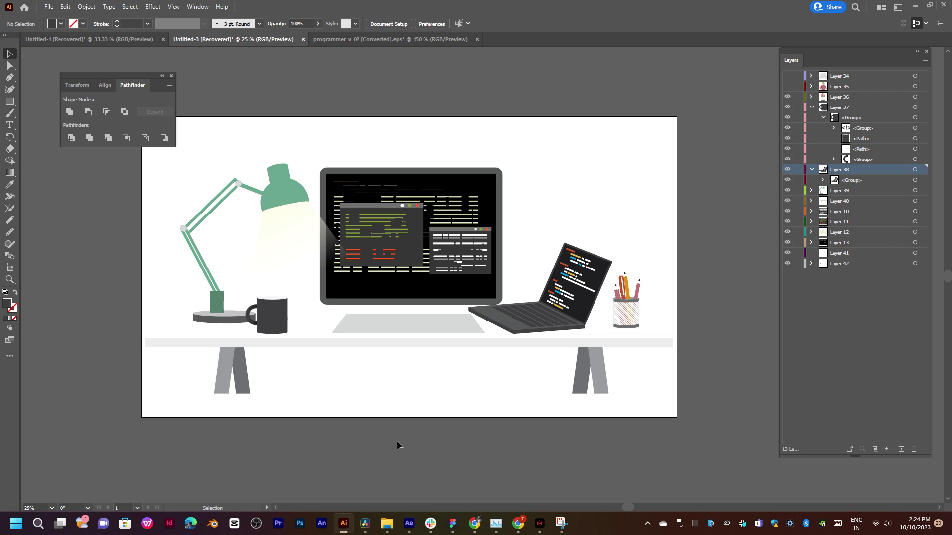
scroll(389, 301, "up", 1)
scroll(390, 301, "up", 1)
scroll(389, 301, "down", 1)
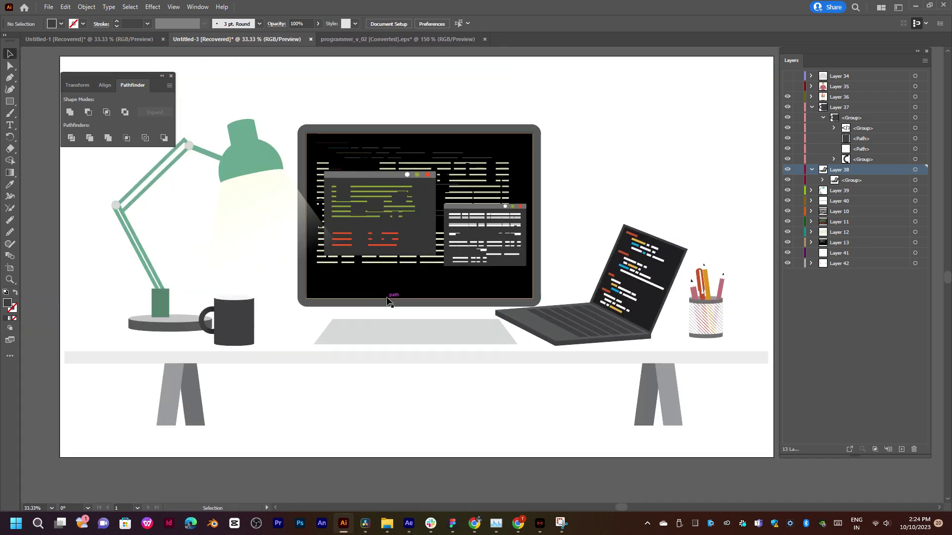
left_click(377, 213)
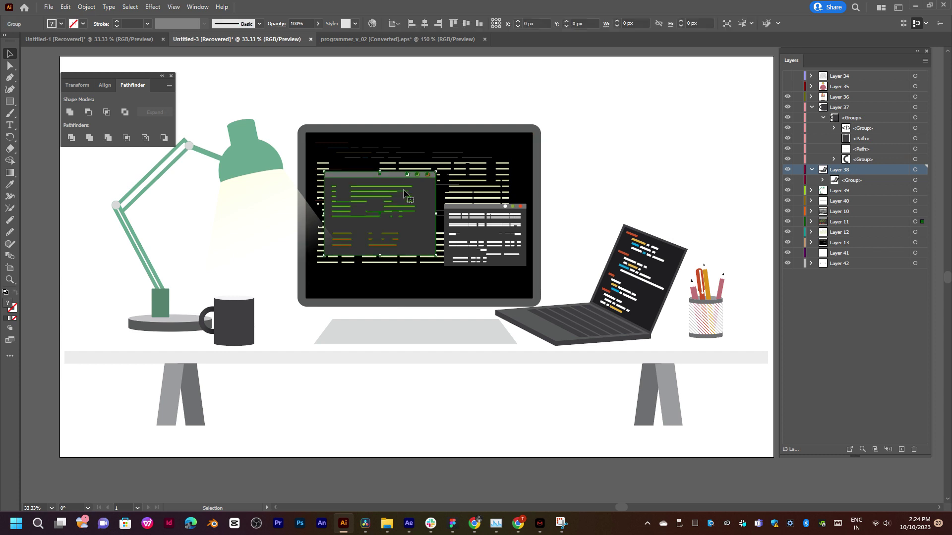
left_click(407, 485)
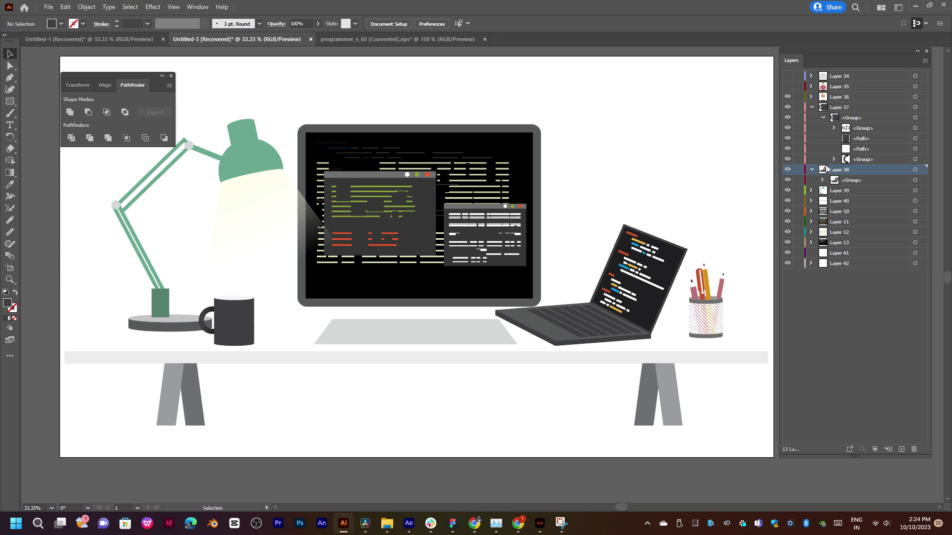
left_click(812, 107)
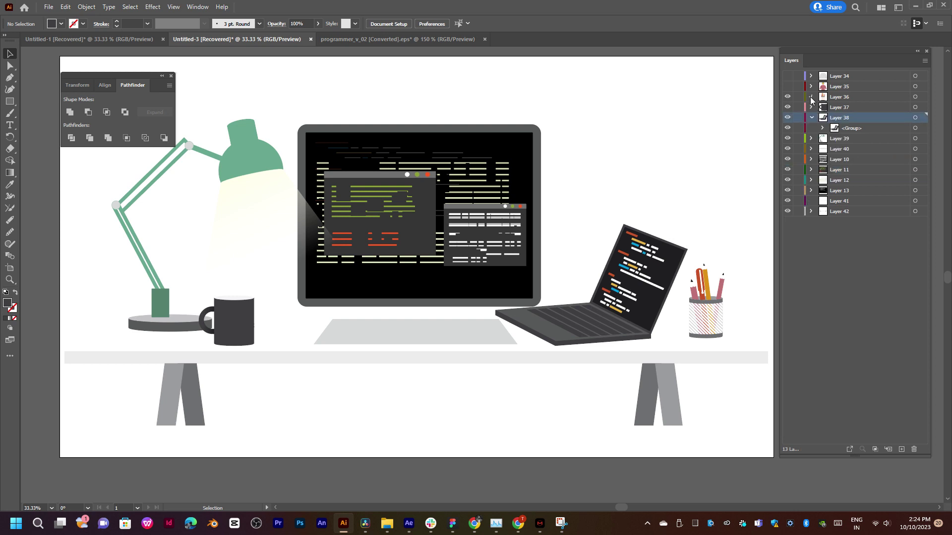
Make the headphone-wearing person (Layer 35) and grey dotted chair (Layer 34) visible
left_click(787, 86)
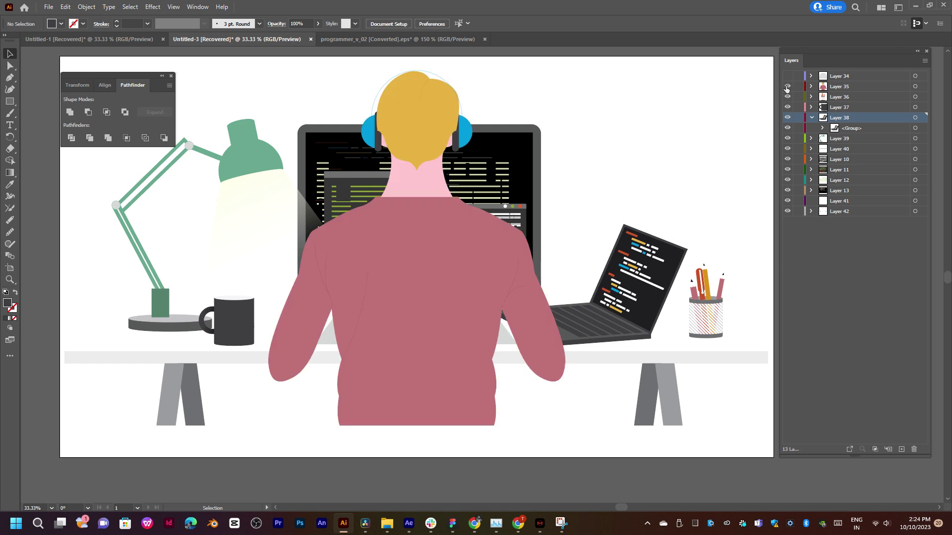
left_click(787, 86)
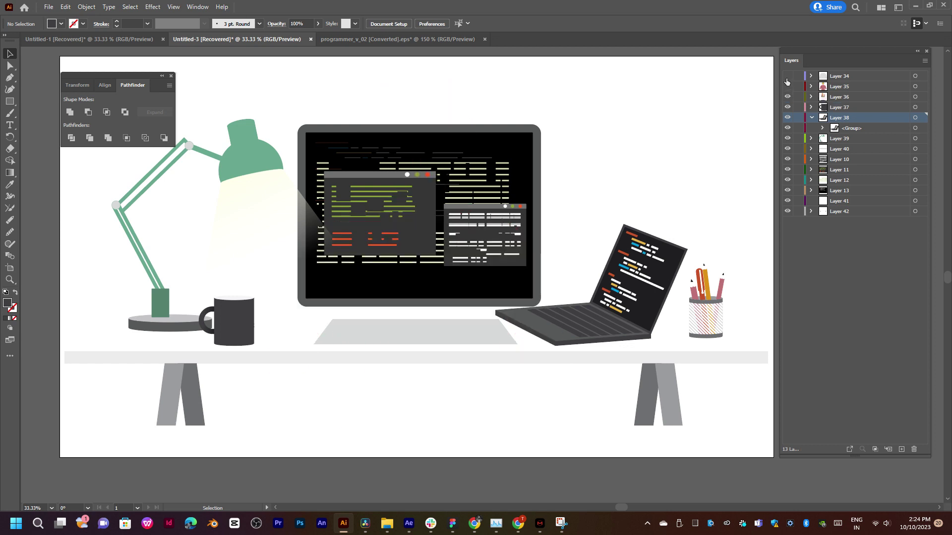
left_click(787, 76)
left_click(787, 77)
left_click(787, 86)
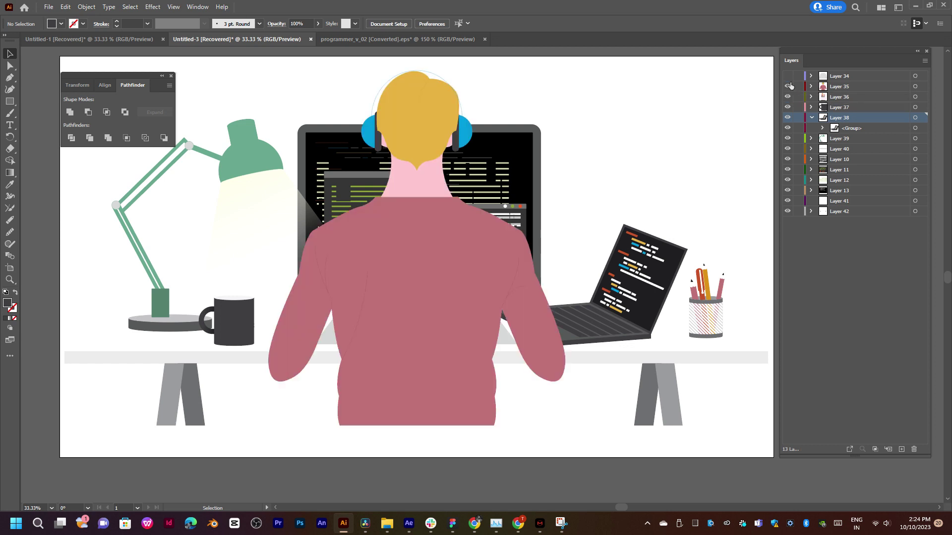
left_click(787, 76)
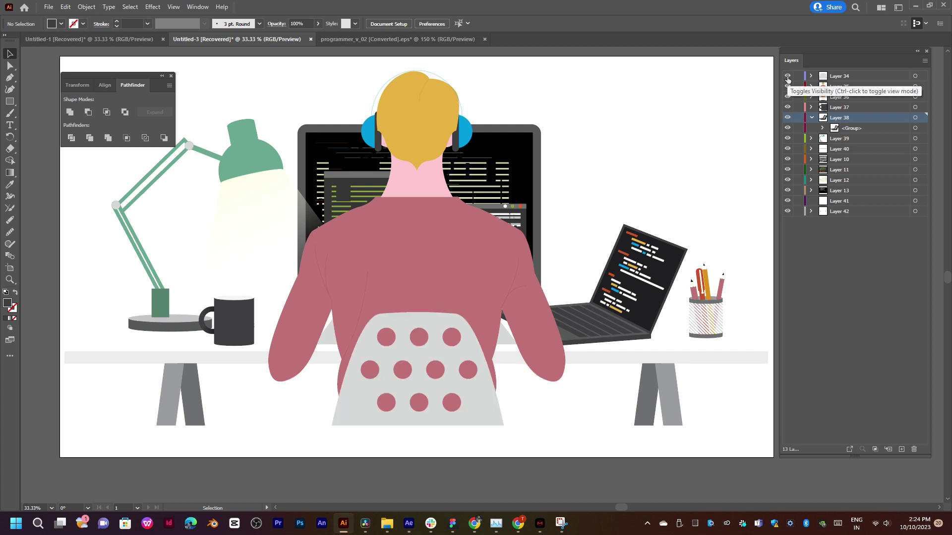
Select Layers 34 and 35 and move the person artwork down and left
left_click(838, 76)
left_click(849, 87, "shift")
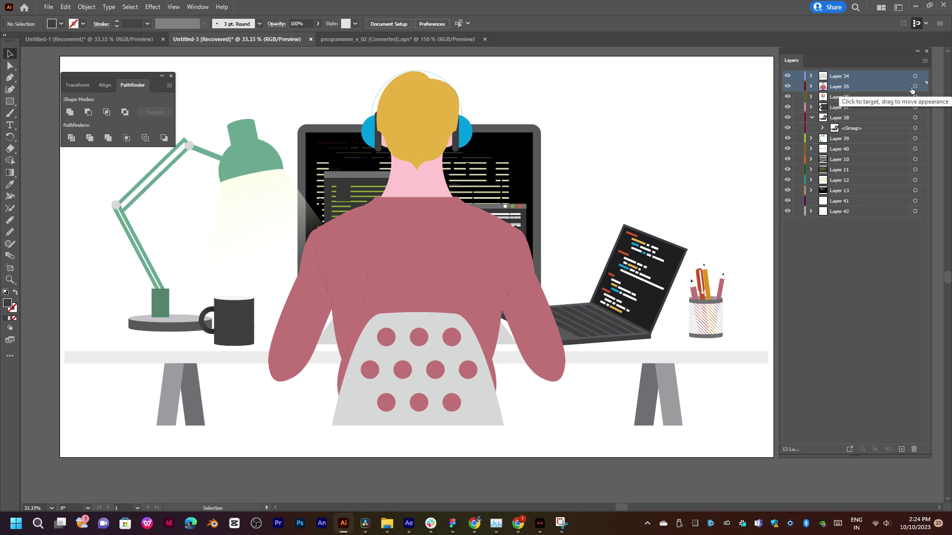
left_click(439, 230)
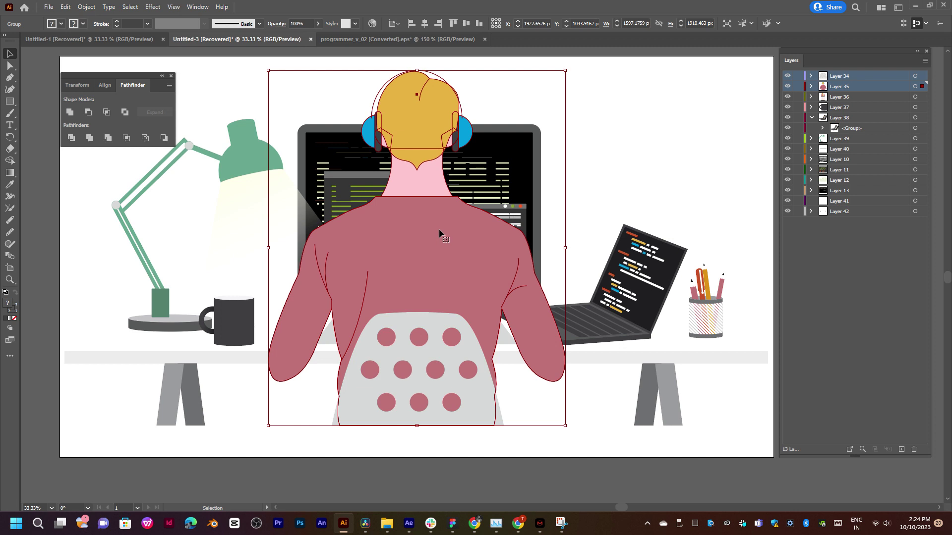
mouse_move(439, 230)
left_mouse_down()
mouse_move(427, 285)
mouse_move(434, 269)
left_mouse_up()
Undo the person's move and browse to D:\01.02.2023\5.10.23 to save a copy
key("ctrl+z")
key("ctrl+alt+s")
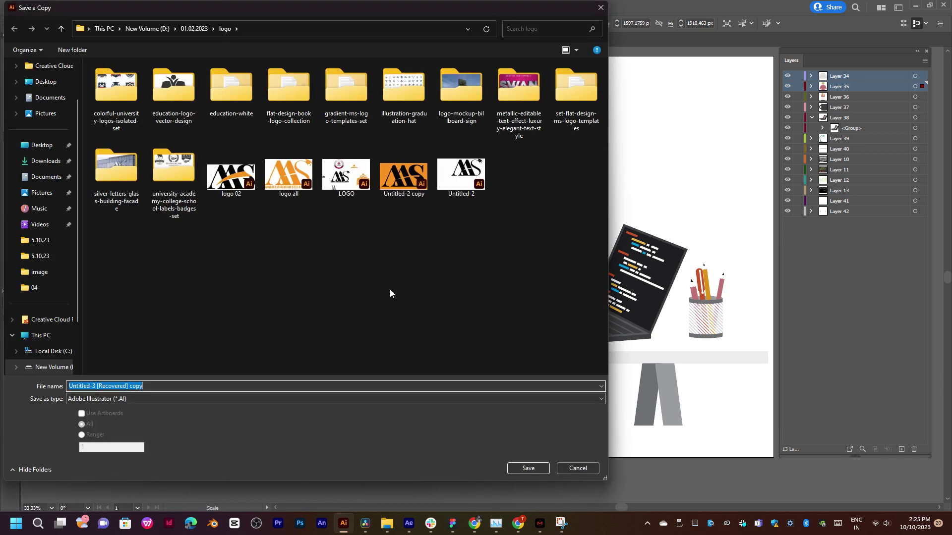
key("alt+Up")
key("alt+Up")
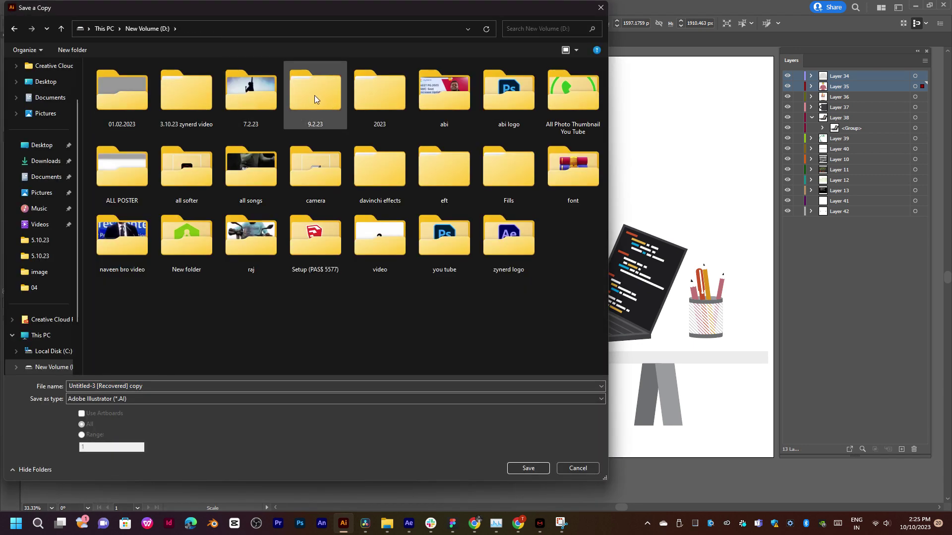
double_click(148, 102)
double_click(189, 97)
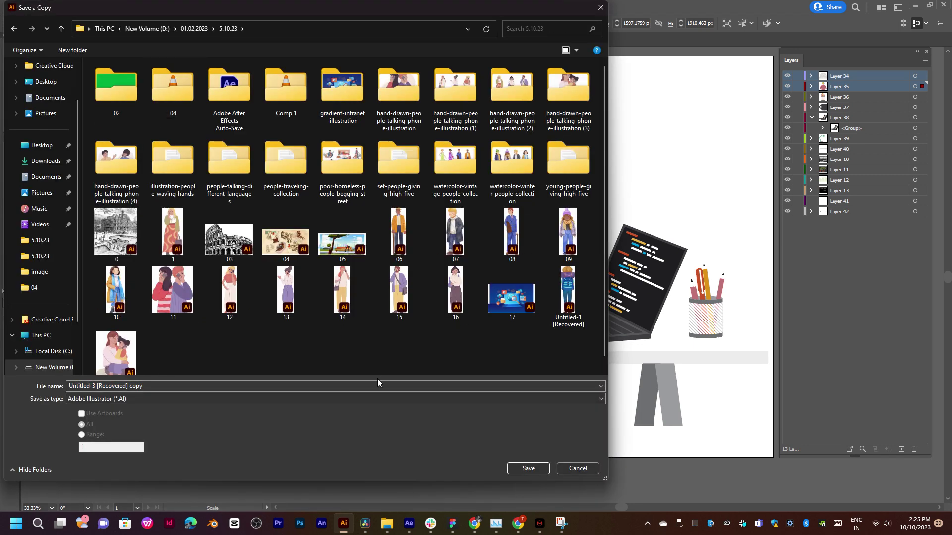
Save the copy as 18 with default Illustrator options, then deselect the artwork
left_click(346, 384)
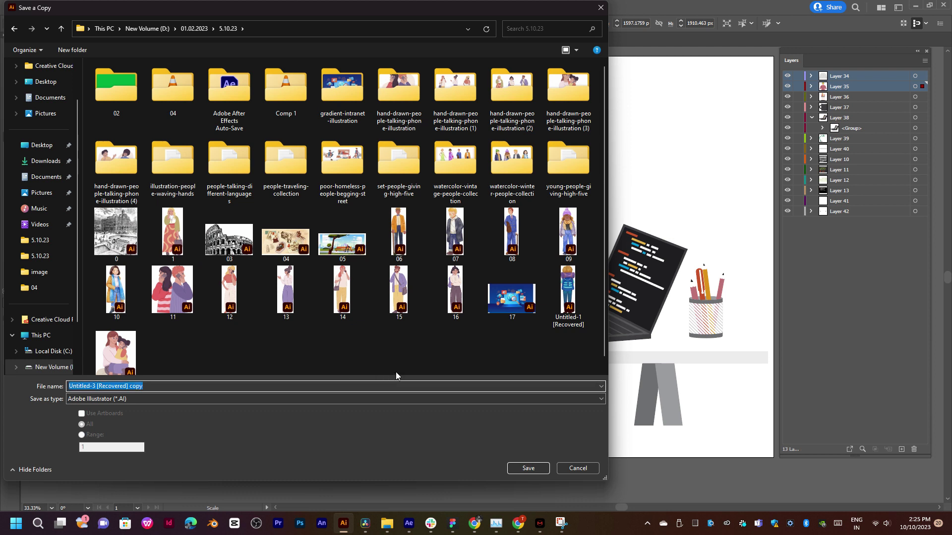
type("08")
key("BackSpace")
key("BackSpace")
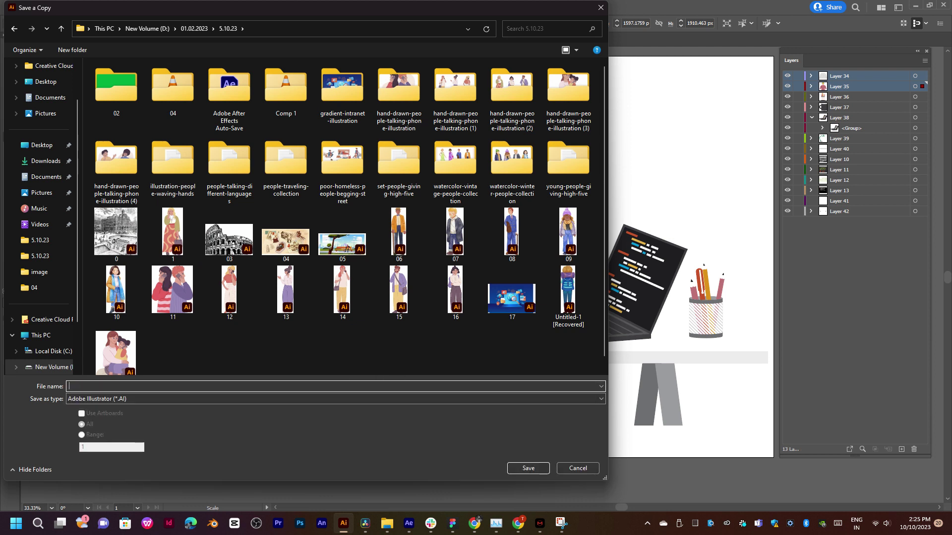
type("18")
key("Return")
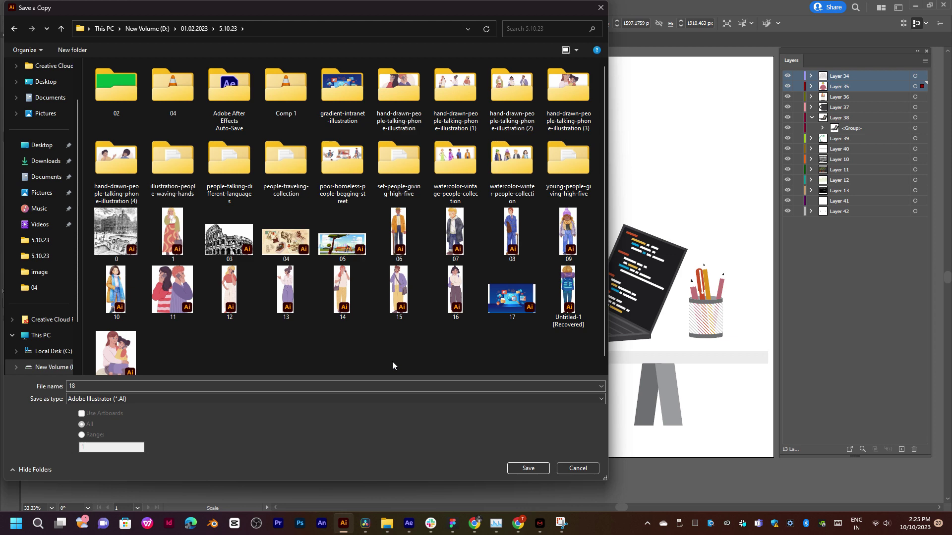
key("Return")
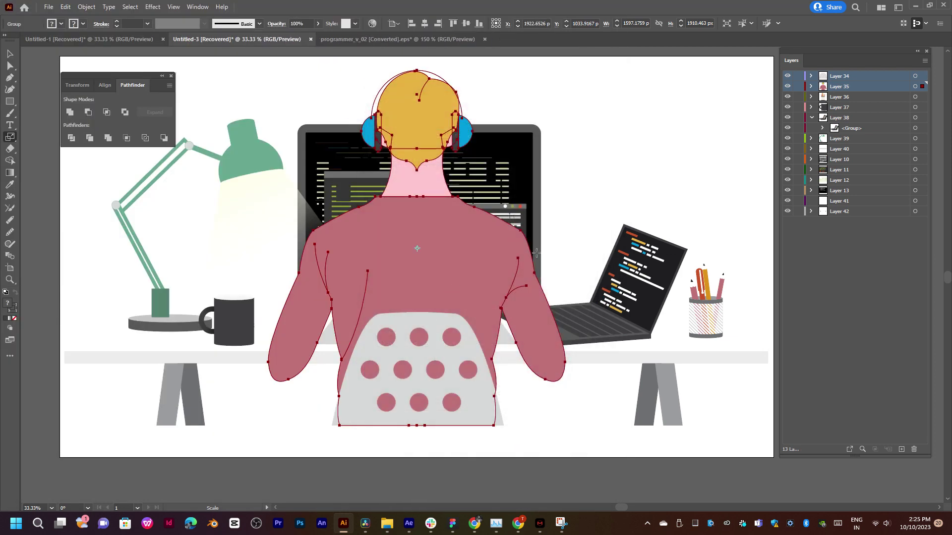
key("v")
left_click(687, 199)
Create a new empty composition, Comp 5, at 1920×1080, 29.97 fps, 30 seconds
scroll(688, 192, "down", 3)
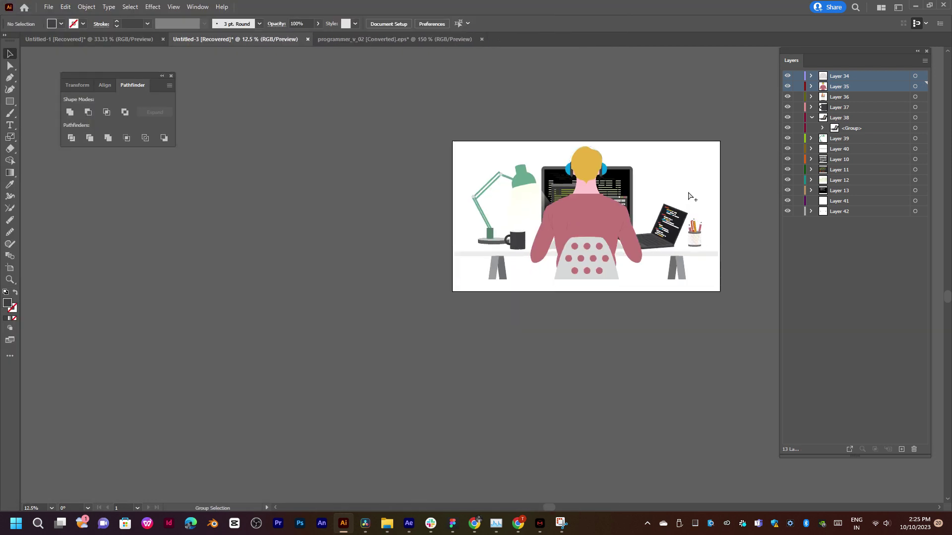
scroll(686, 193, "up", 2)
mouse_move(644, 193)
left_mouse_down()
mouse_move(489, 220)
mouse_move(511, 228)
left_mouse_up()
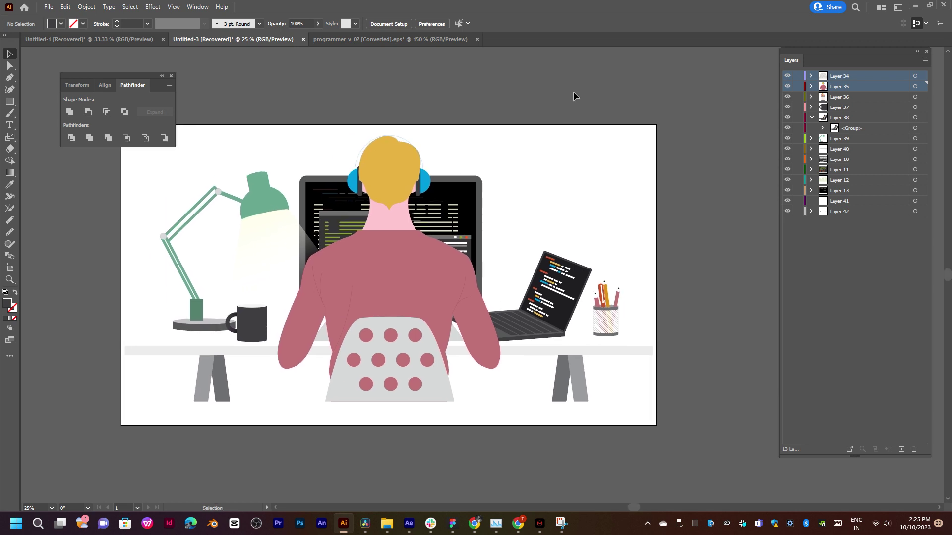
left_click(408, 524)
left_click(32, 283)
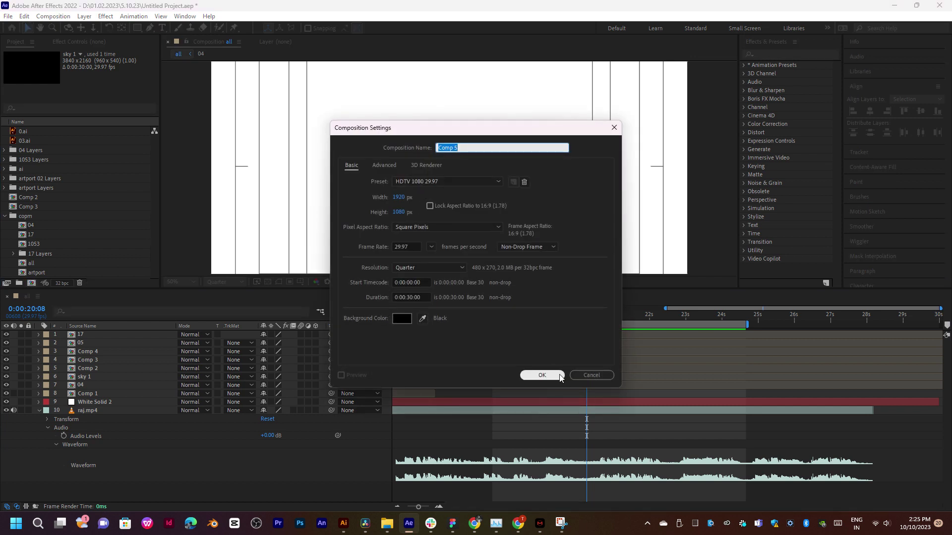
left_click(542, 375)
left_click_drag(451, 324, 426, 327)
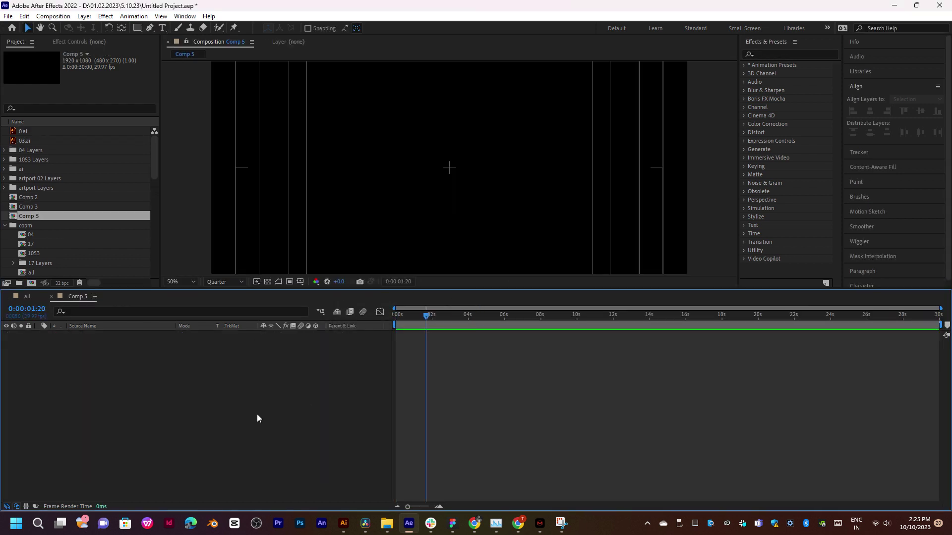
right_click(256, 414)
In File Explorer, browse to the 5.10.23 folder and select the illustration file 18
left_click(130, 383)
left_click(387, 524)
left_click(409, 479)
key("alt+Up")
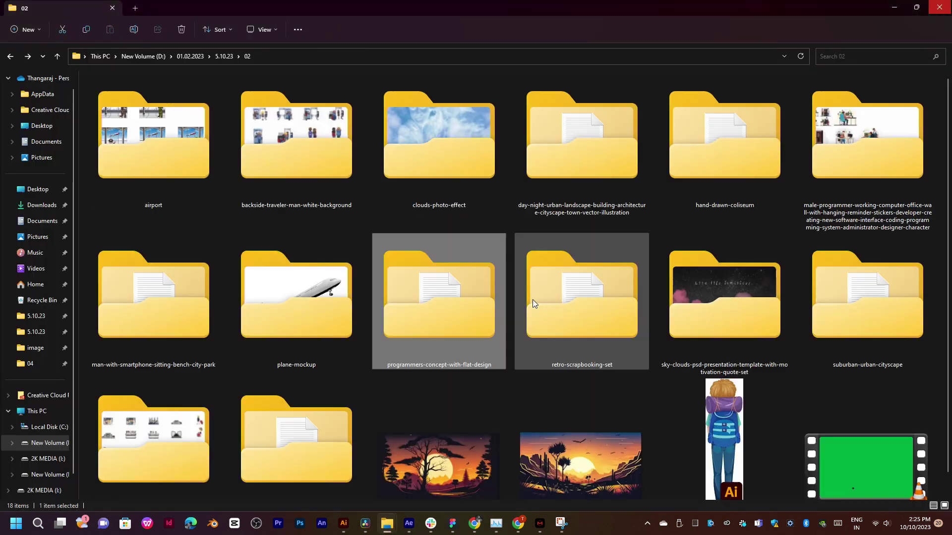
scroll(645, 344, "down", 1)
key("alt+Up")
scroll(669, 397, "down", 10)
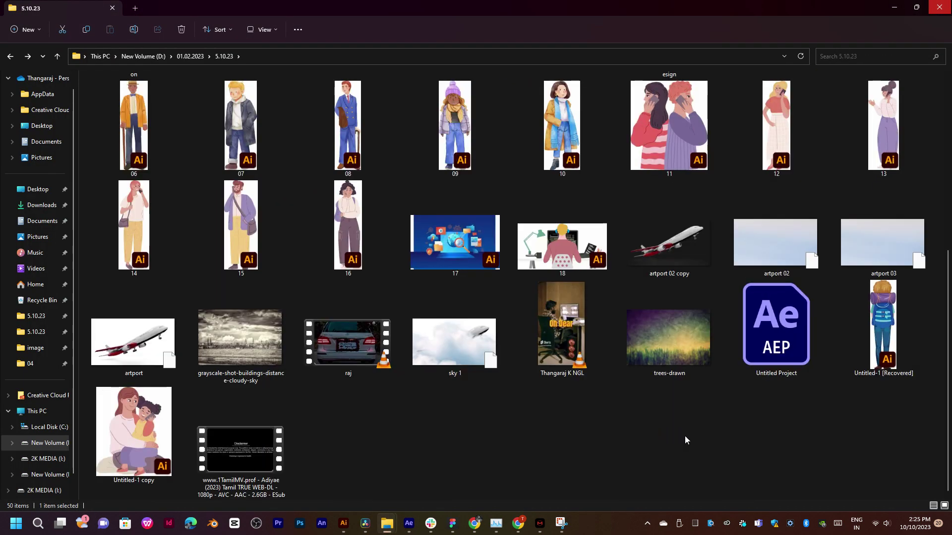
left_click(174, 366)
left_click(557, 243)
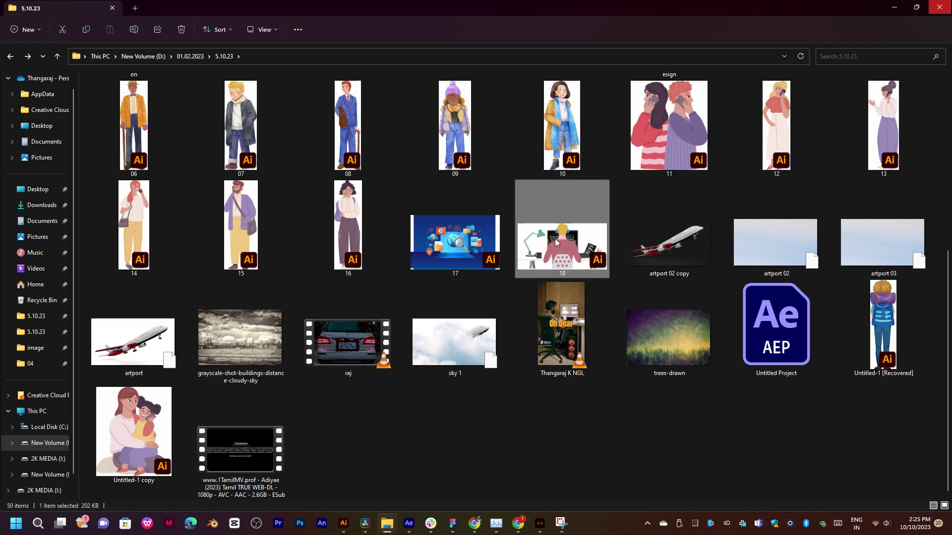
key("alt+Tab")
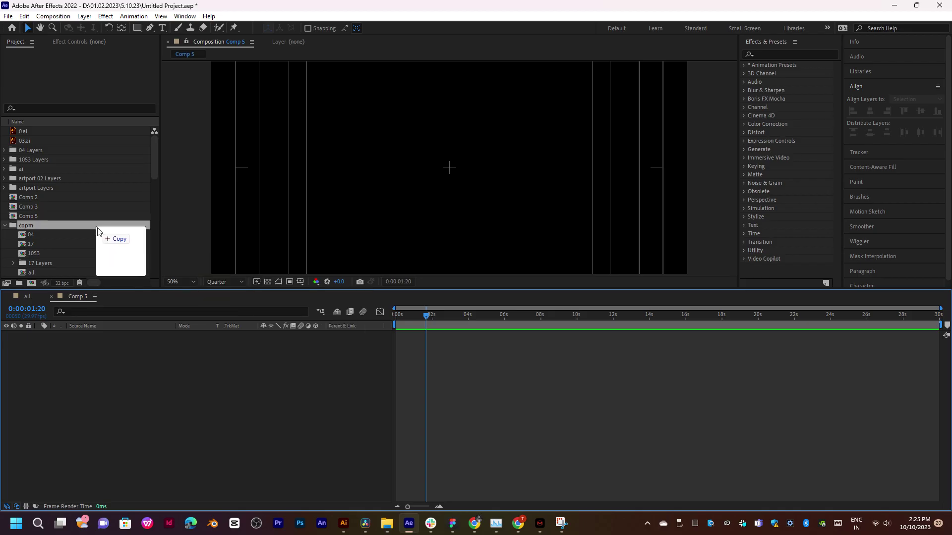
Import 18.ai as a composition and open it, zoomed out to show the frame
left_click_drag(542, 303, 99, 228)
left_click(490, 301)
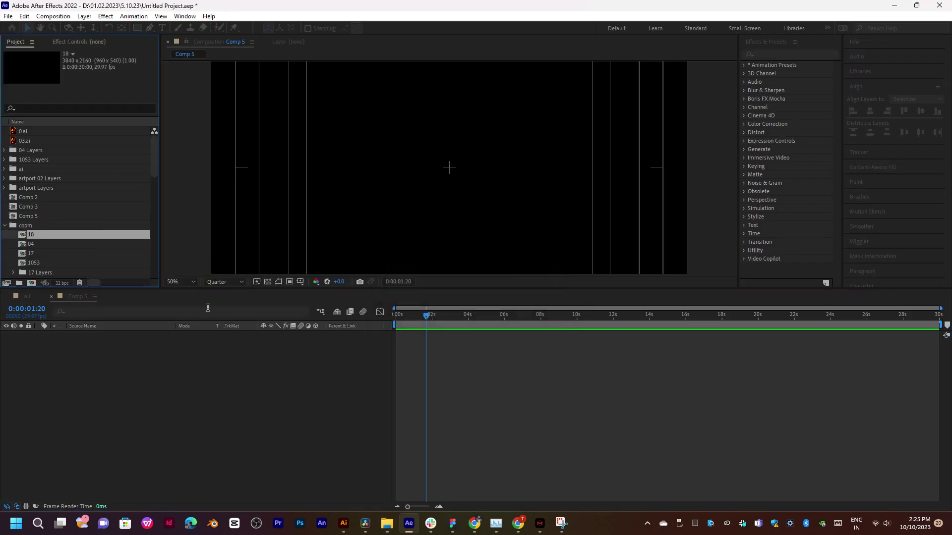
double_click(39, 251)
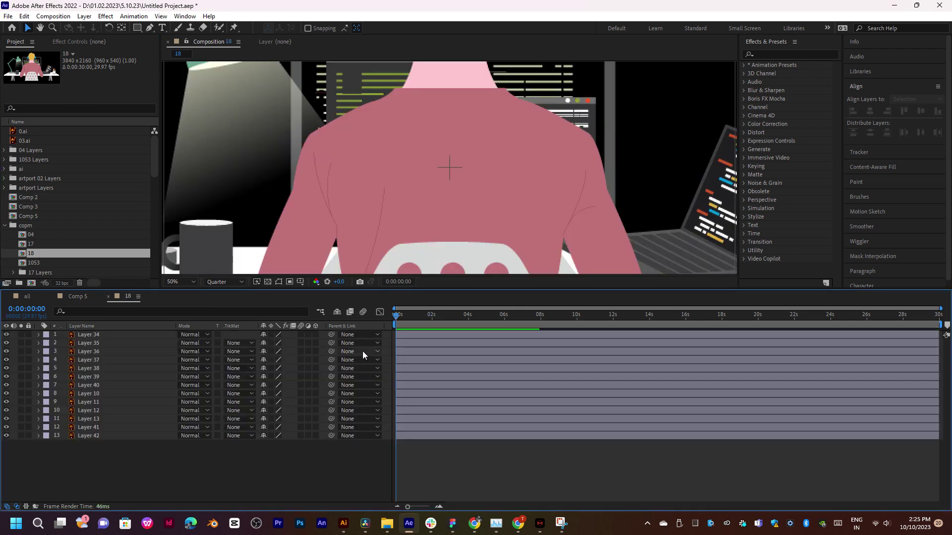
left_click(464, 315)
key("comma")
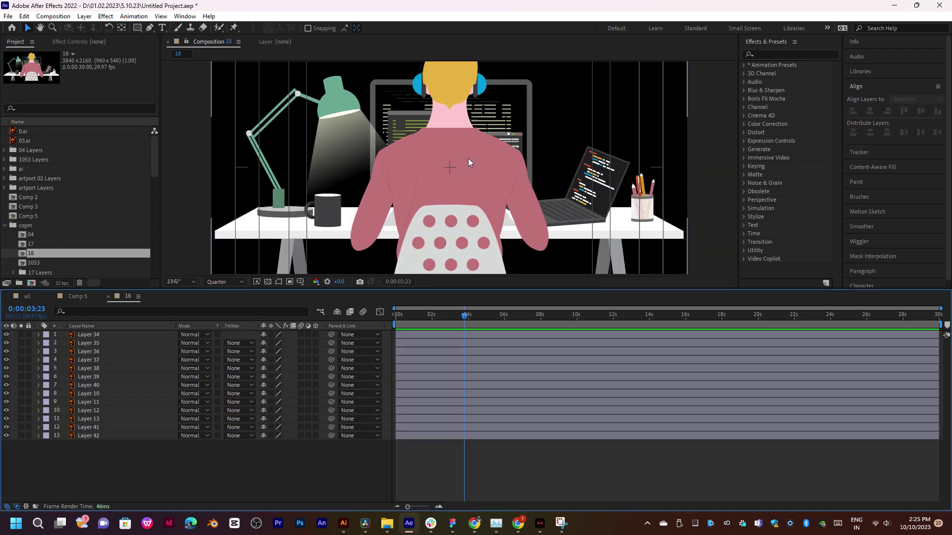
key("comma")
Add a white solid layer and move it beneath all 13 illustration layers
right_click(147, 460)
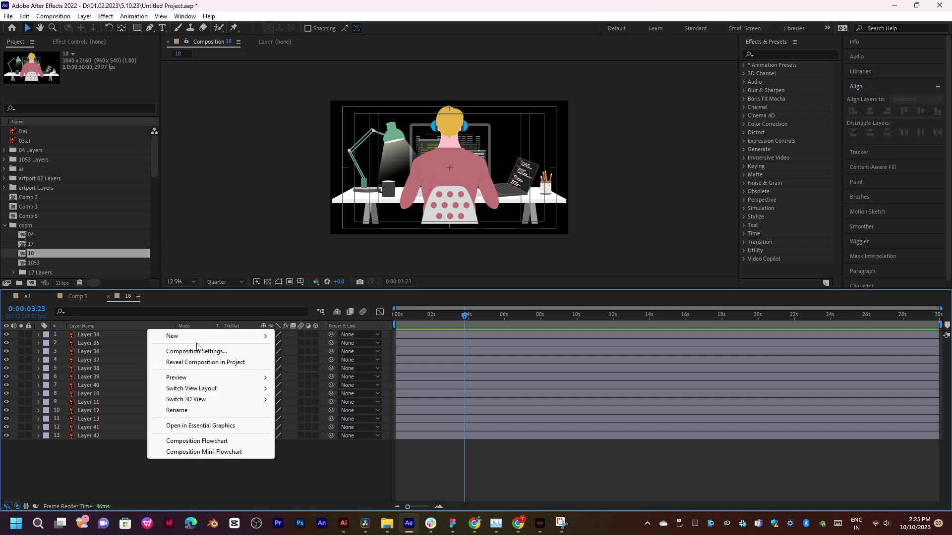
mouse_move(199, 336)
left_click(322, 364)
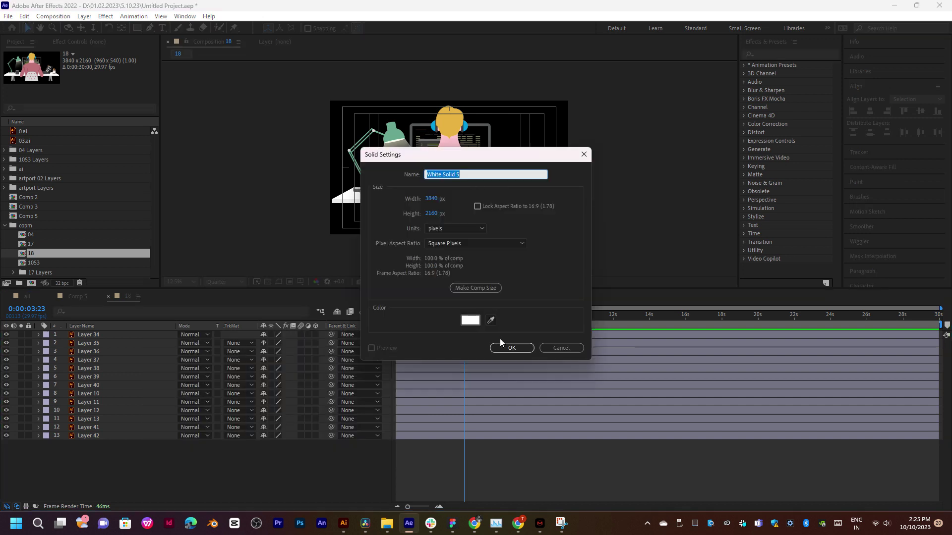
left_click(506, 346)
left_click_drag(99, 334, 154, 474)
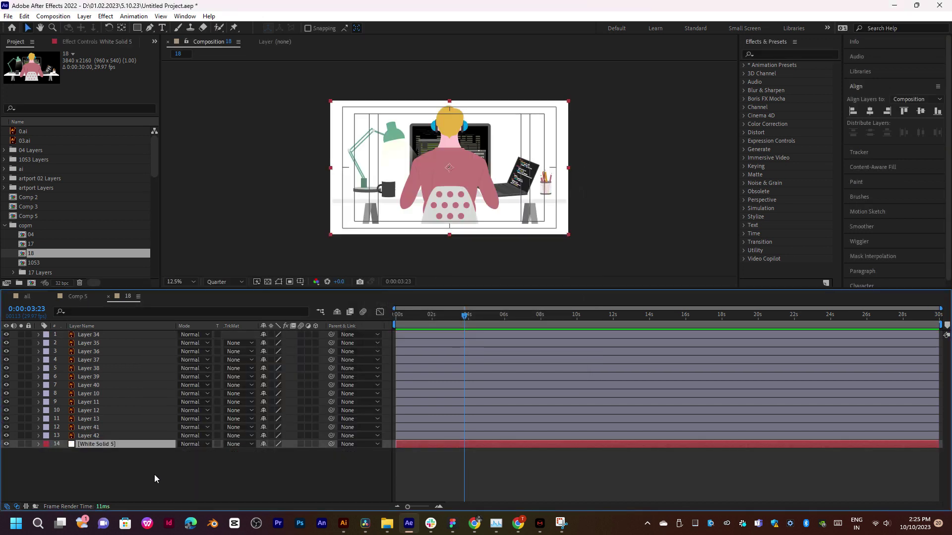
scroll(439, 172, "up", 2)
scroll(442, 166, "down", 2)
left_click(117, 334)
Hide Layers 34 and 35 to remove the programmer figure
left_click(109, 343)
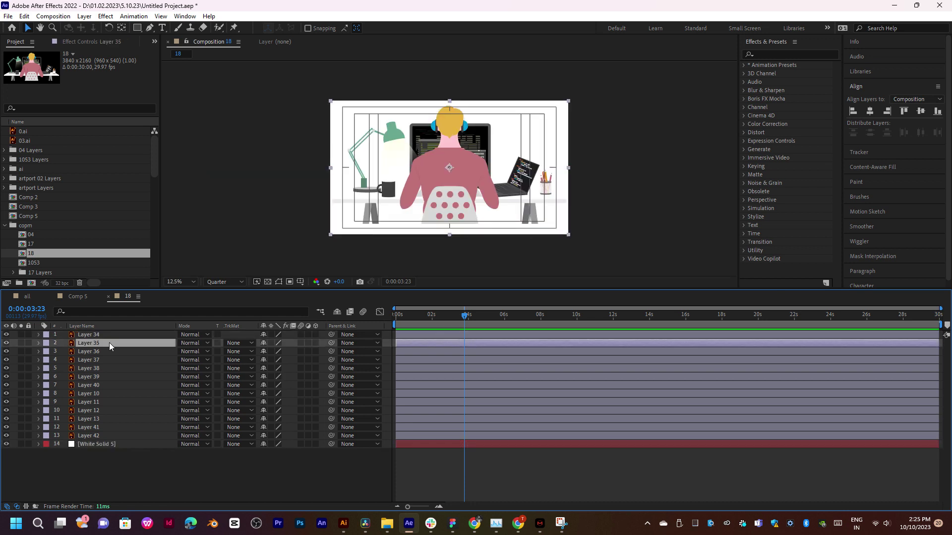
left_click(6, 343)
left_click(6, 335)
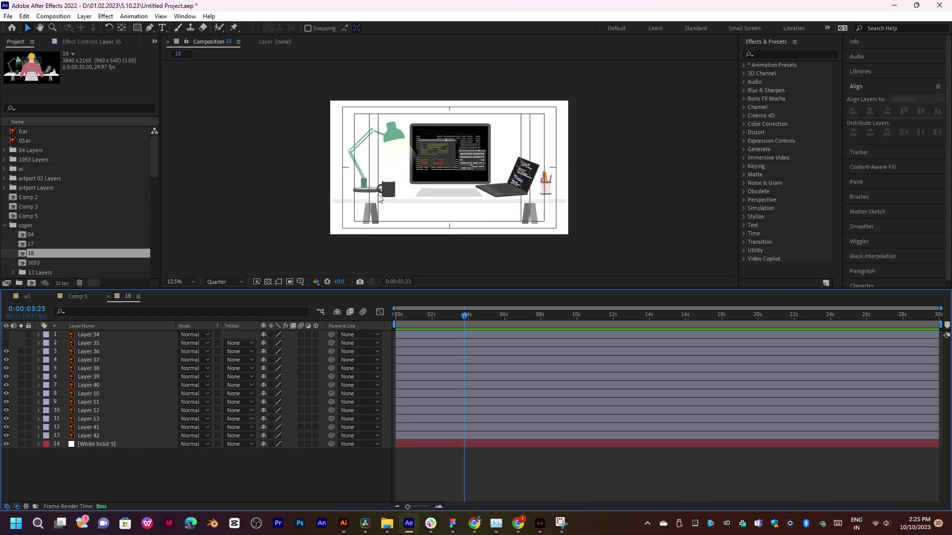
scroll(445, 166, "up", 2)
left_click_drag(464, 143, 465, 149)
left_click(82, 351)
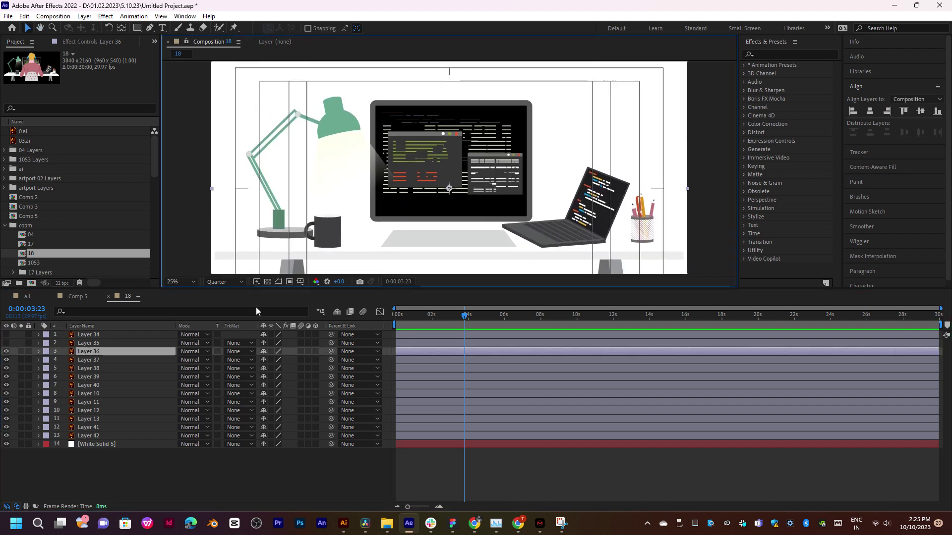
left_click(94, 363)
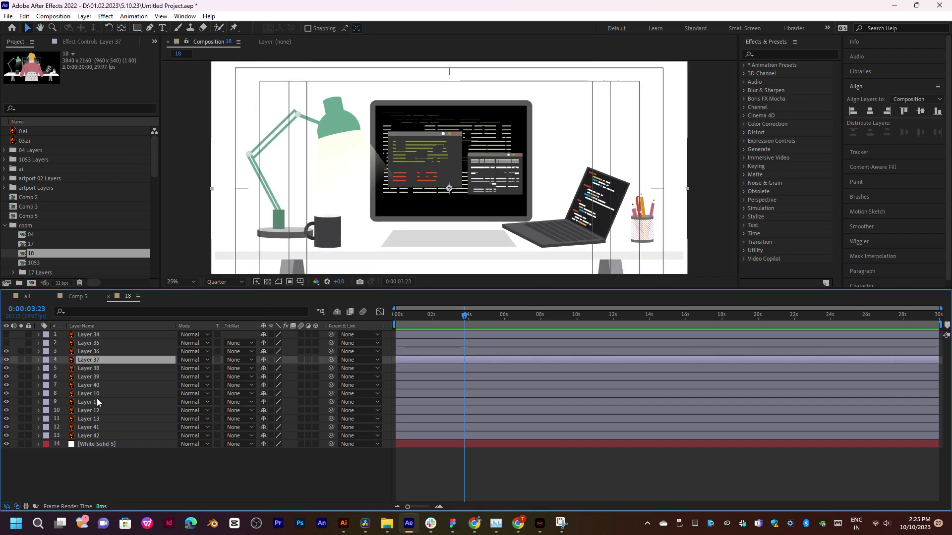
Toggle Layer 11's visibility to identify its small code window, restoring the monitor stand
left_click(6, 401)
left_click(6, 402)
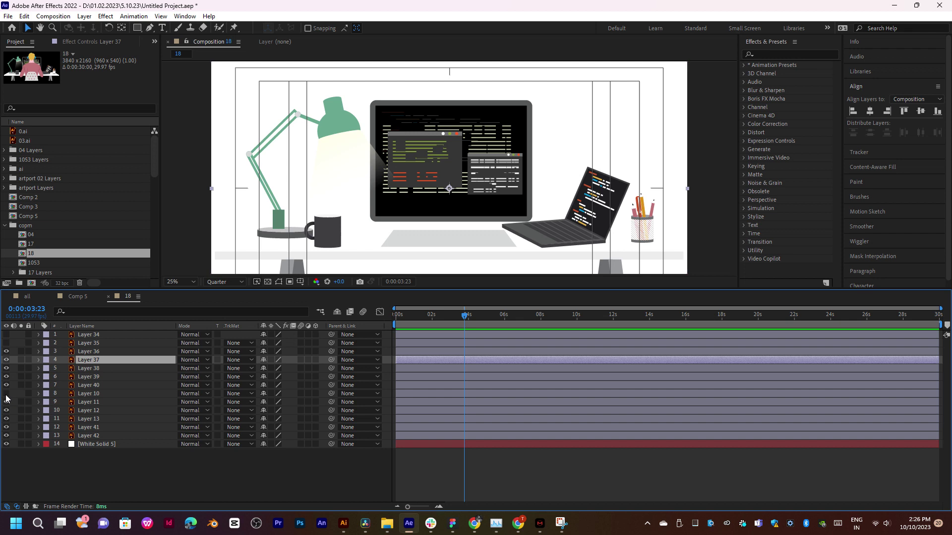
left_click(6, 400)
left_click(6, 401)
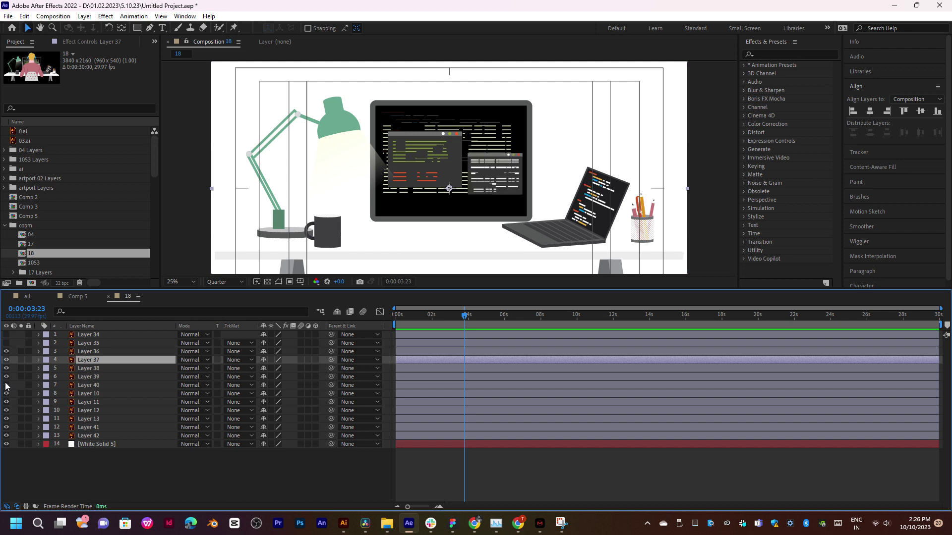
left_click(6, 385)
left_click(6, 402)
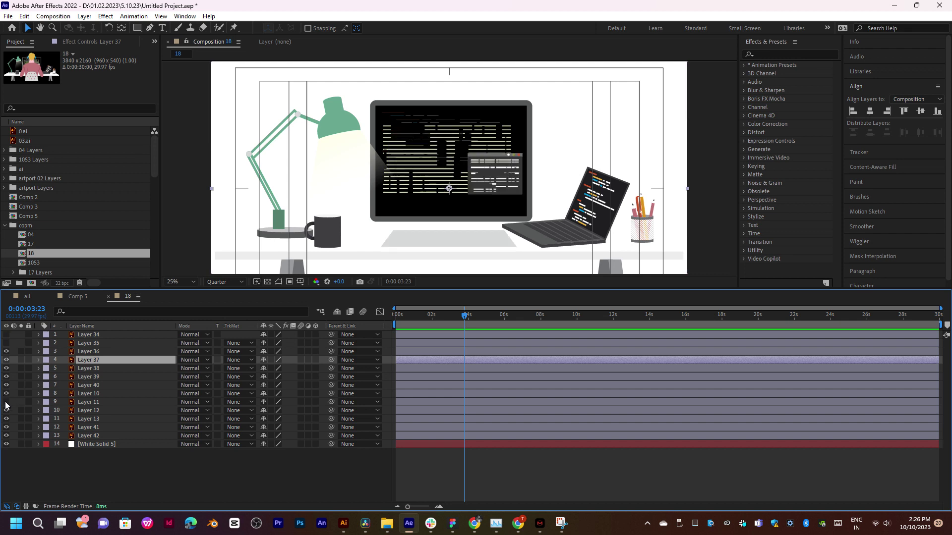
left_click(6, 402)
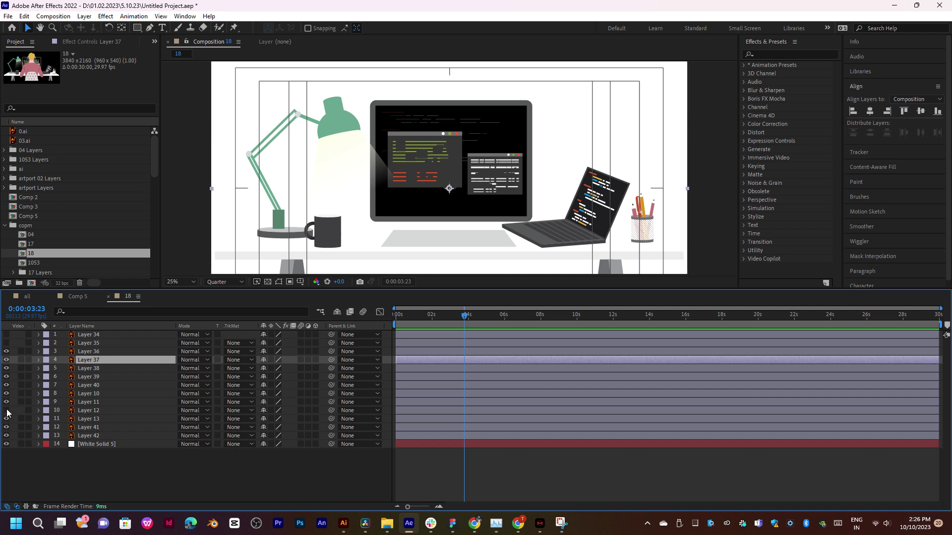
Select Layers 10–13 and turn on their Solo switches
left_click(86, 403)
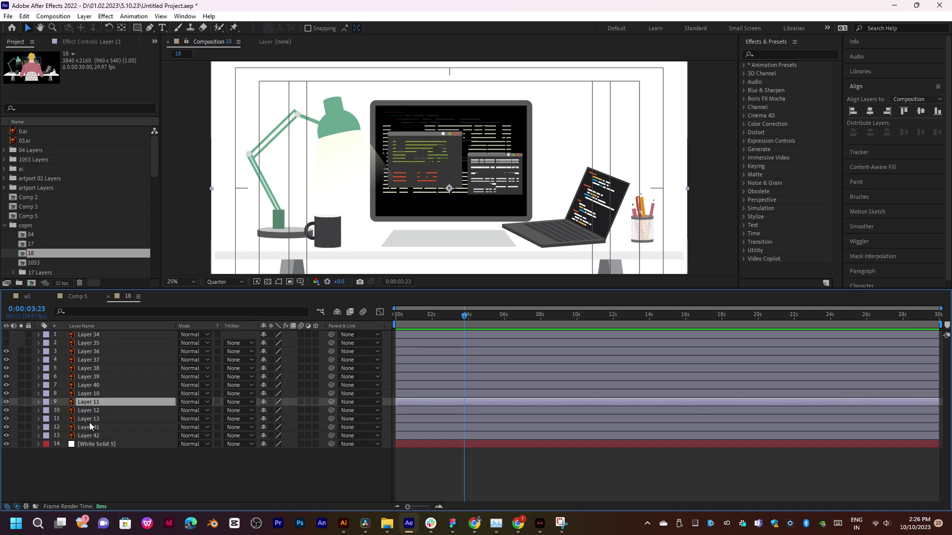
left_click(89, 420)
left_click(88, 395, "shift")
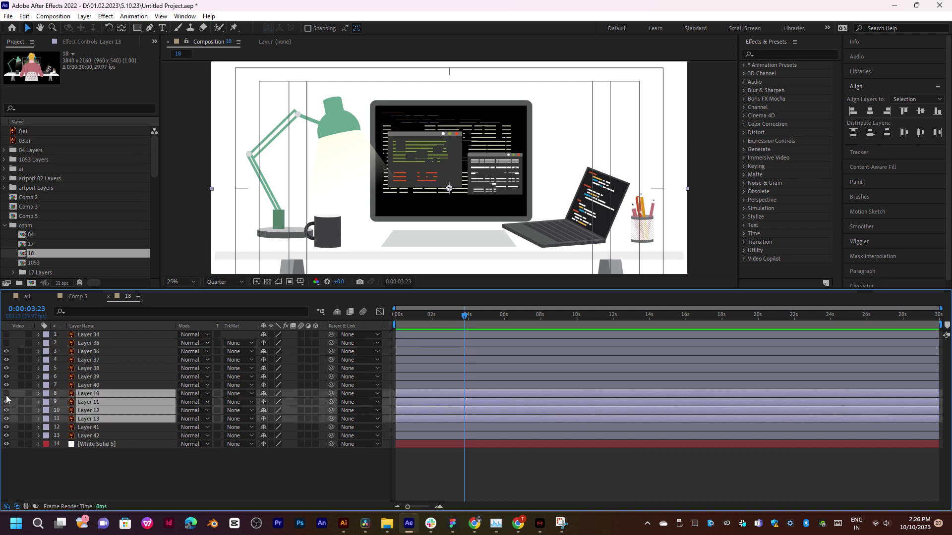
left_click(6, 395)
left_click(7, 395)
left_click(20, 393)
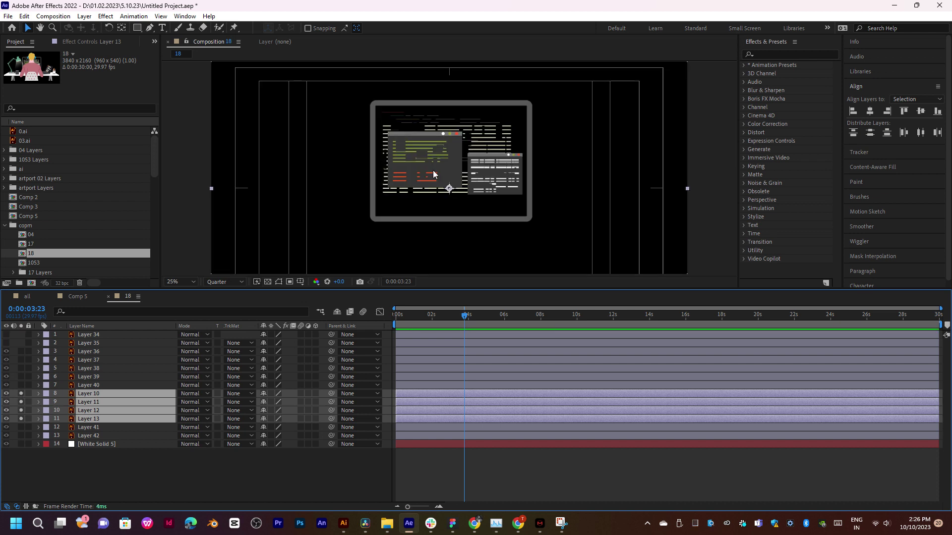
Move Layer 10's anchor point onto the right code window
scroll(433, 174, "up", 2)
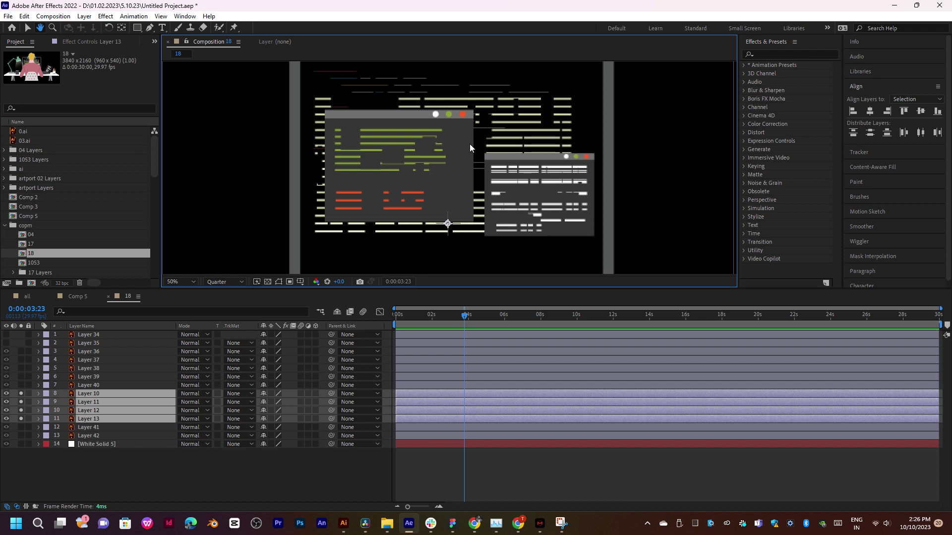
key("v")
left_click(104, 390)
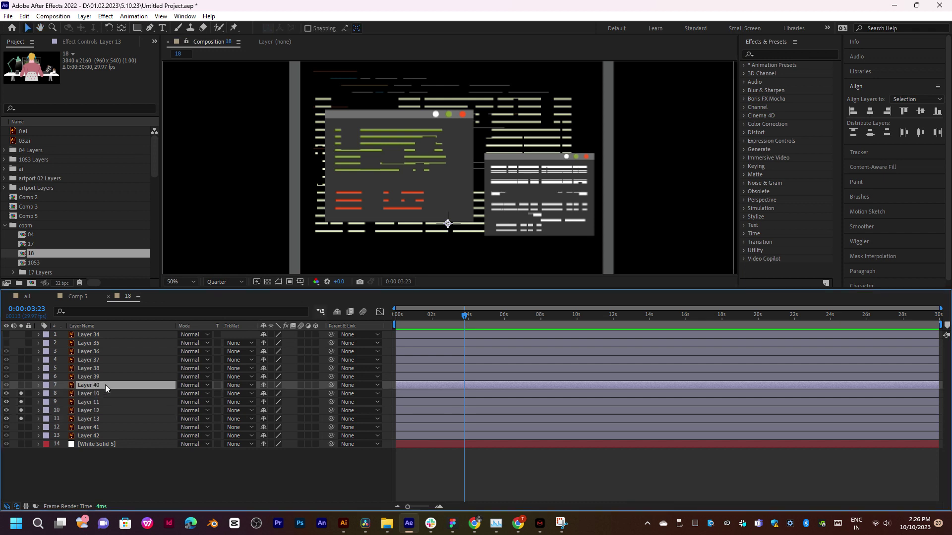
left_click(22, 396)
left_click(22, 395)
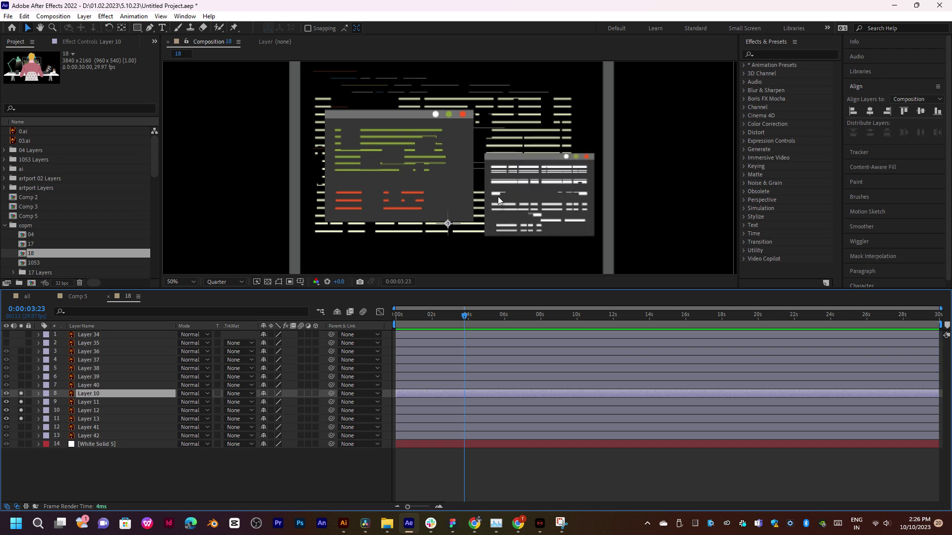
key("y")
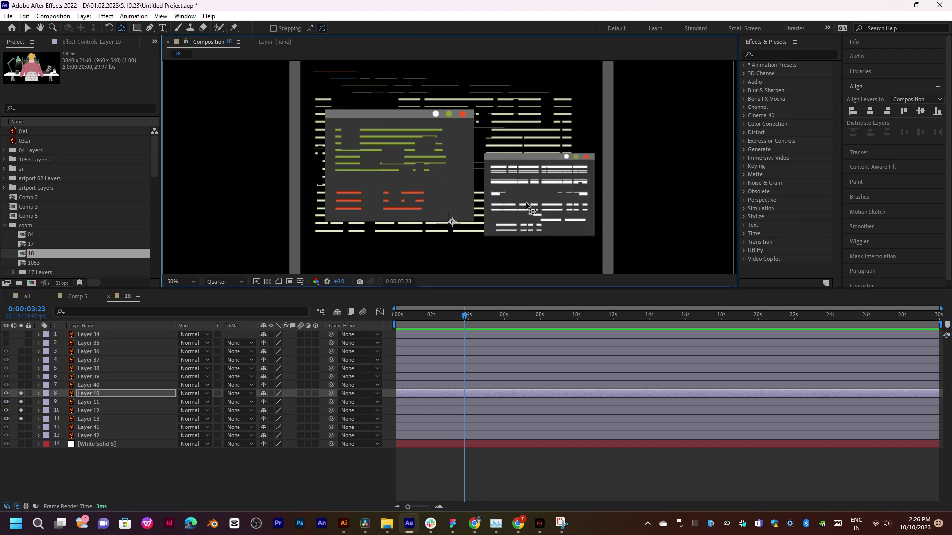
mouse_move(447, 223)
left_mouse_down()
mouse_move(528, 203)
mouse_move(538, 231)
left_mouse_up()
mouse_move(540, 232)
left_mouse_down()
mouse_move(487, 198)
mouse_move(486, 232)
mouse_move(542, 233)
left_mouse_up()
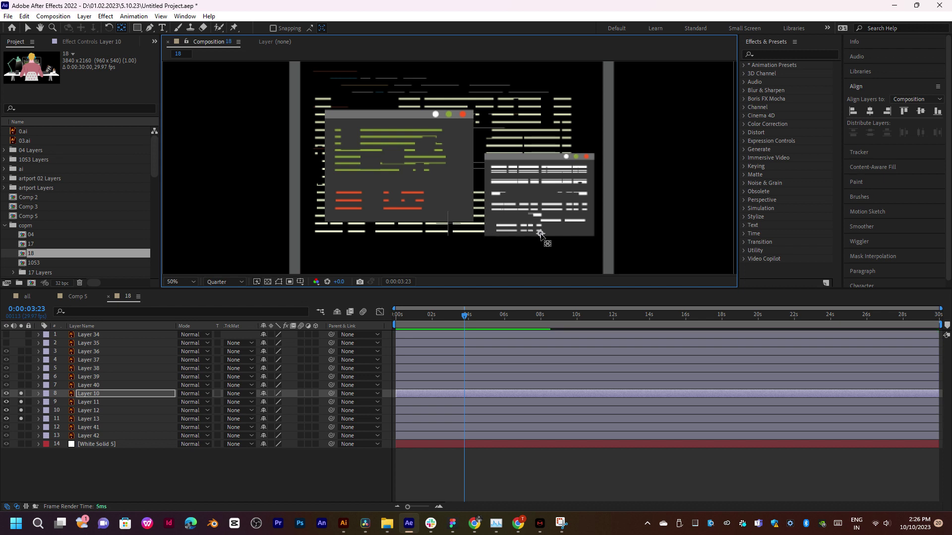
Reposition the anchor points of Layers 11 and 12 onto their code windows
left_click(106, 404)
left_click(20, 402)
left_click(21, 401)
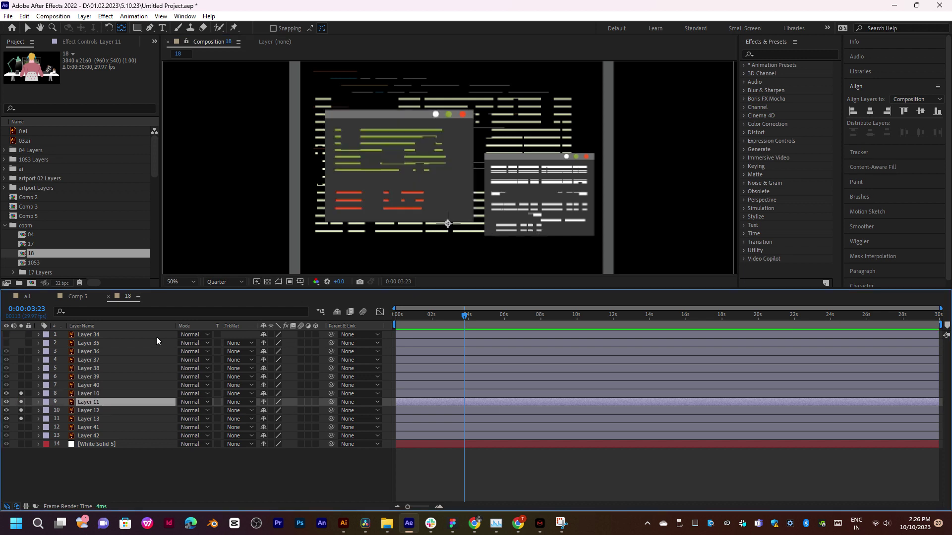
left_click_drag(445, 222, 396, 221)
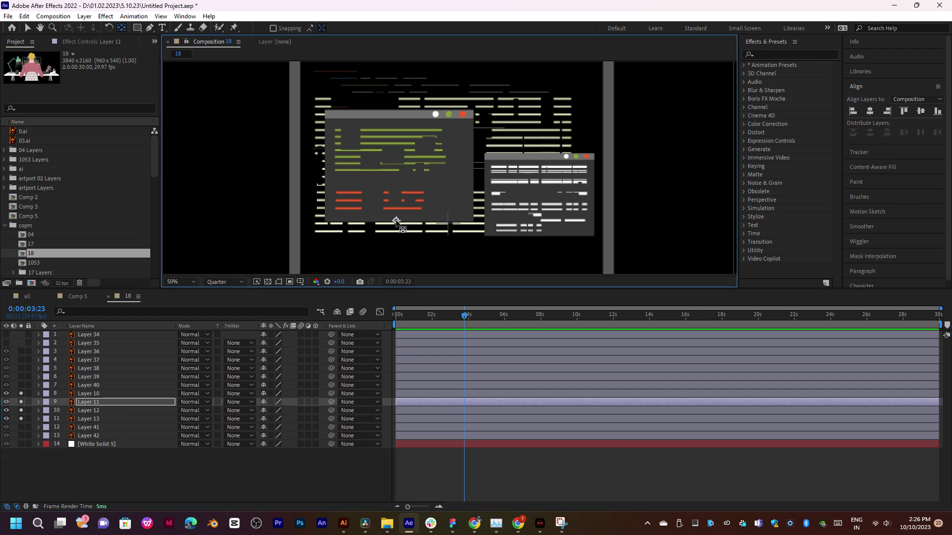
left_click(436, 410)
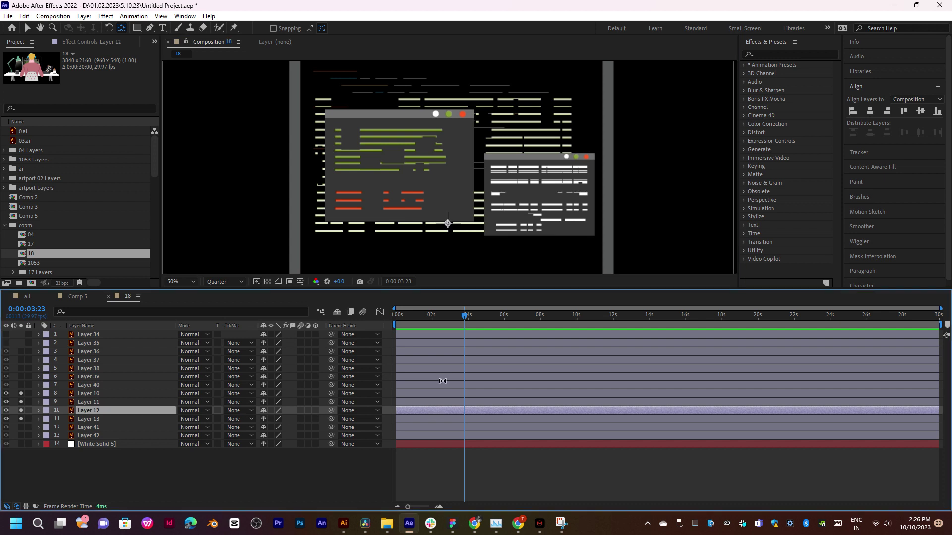
left_click(21, 411)
left_click_drag(448, 224, 447, 230)
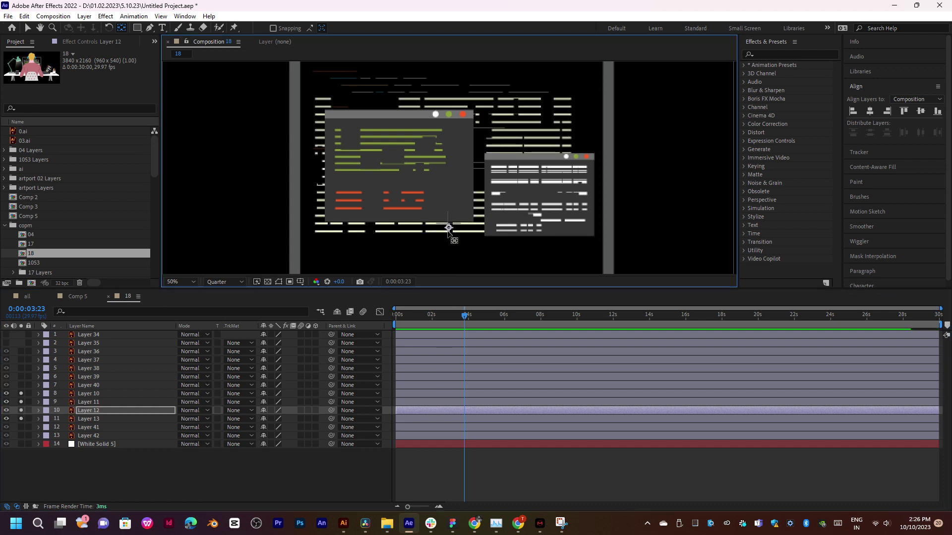
Bring the code windows back into view and select Layers 10–13 together
left_click(452, 418)
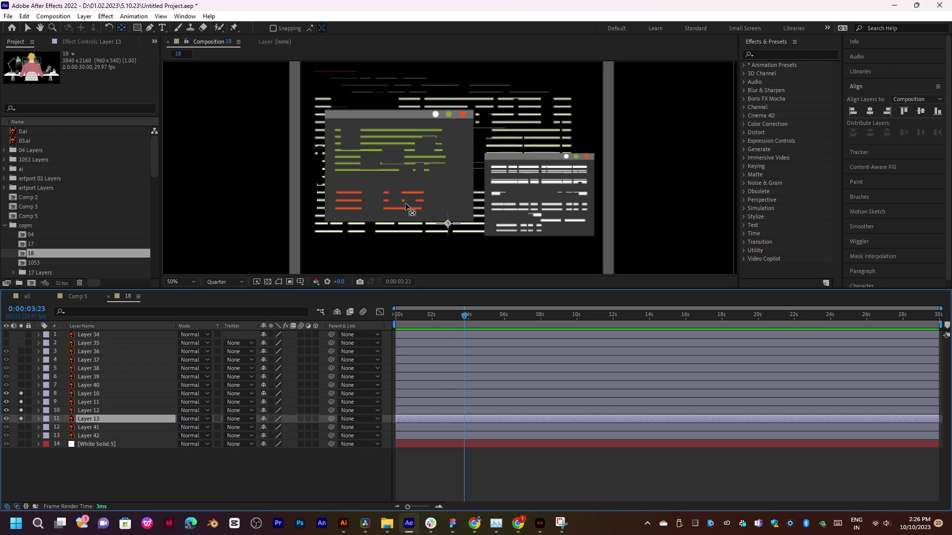
scroll(405, 204, "down", 2)
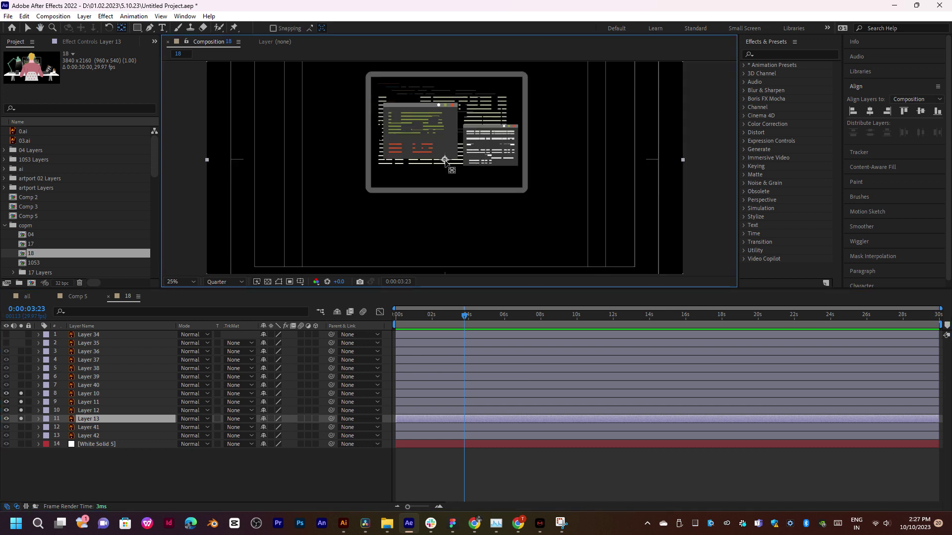
key("Return")
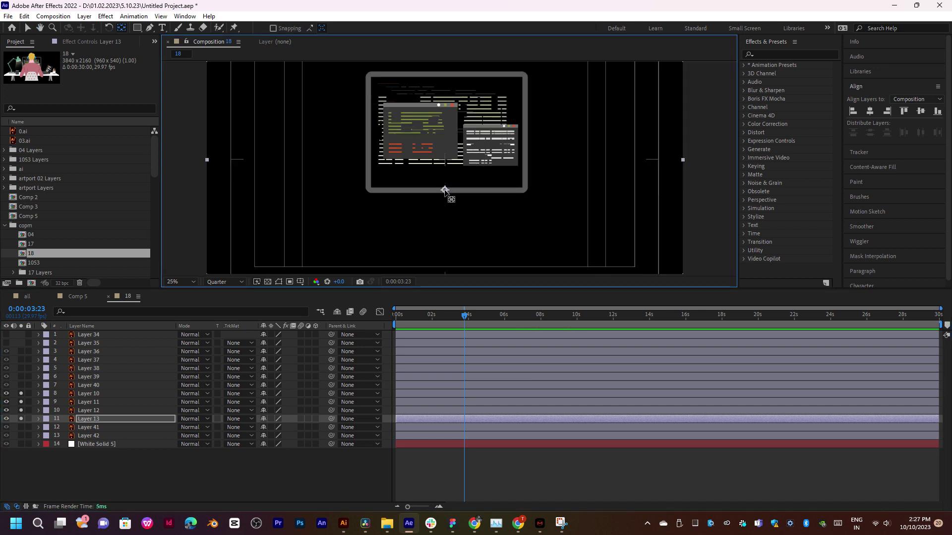
scroll(455, 167, "up", 2)
left_click_drag(451, 126, 445, 180)
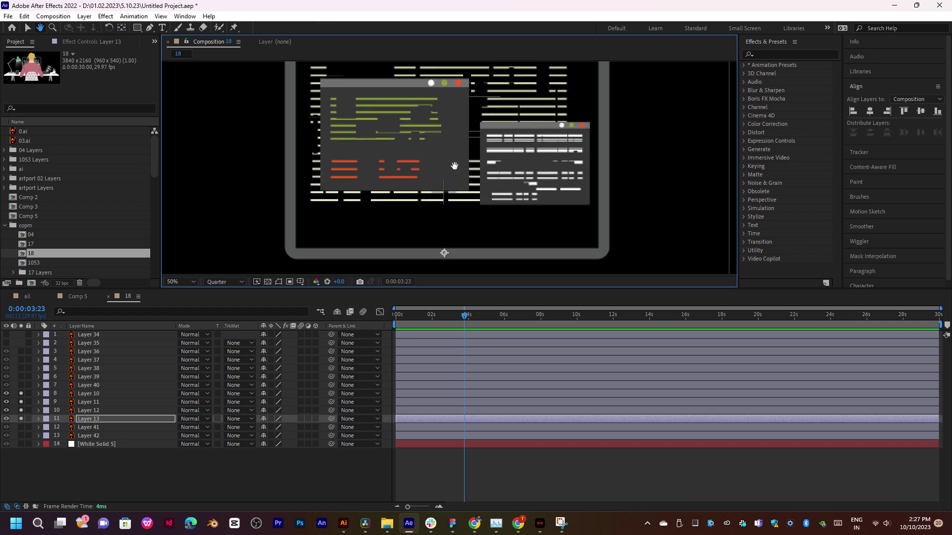
key("v")
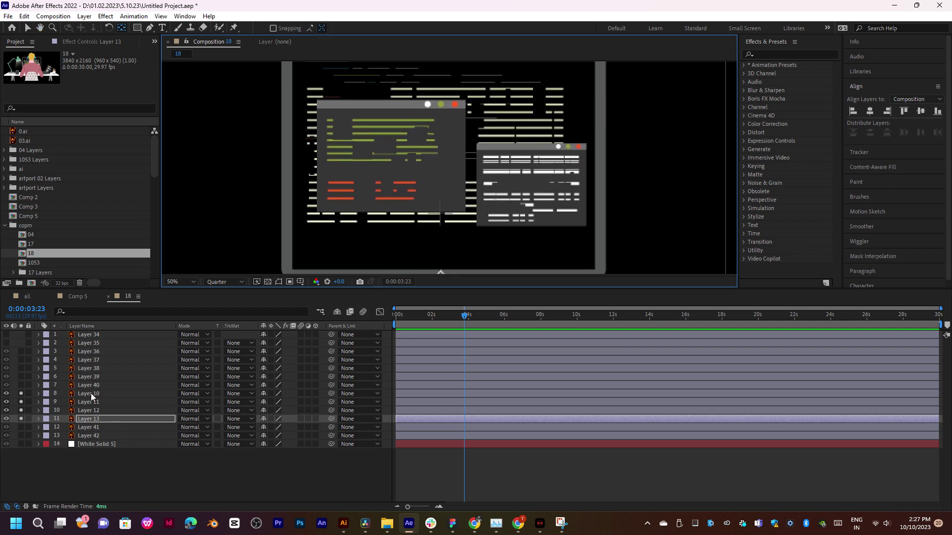
left_click(91, 395, "shift")
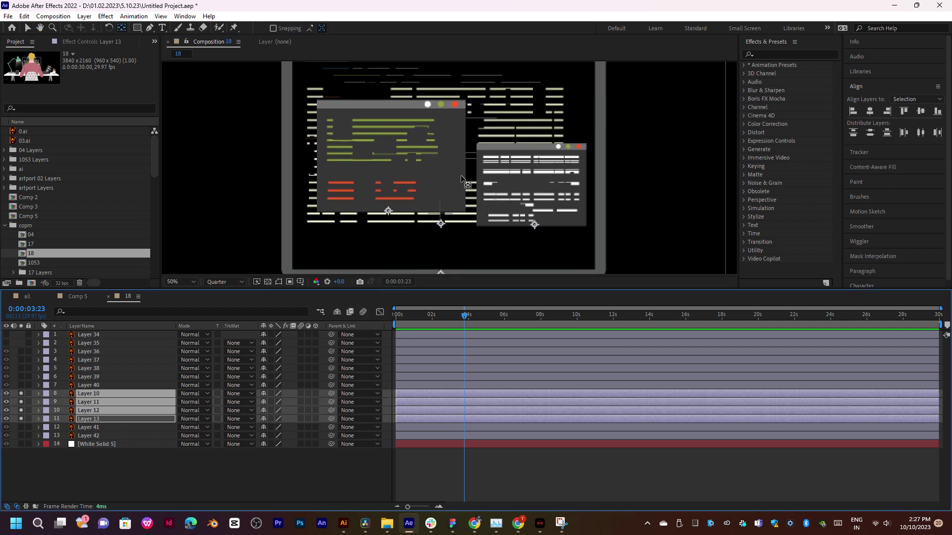
Keyframe Scale on Layers 10–13 at 100% at 2 seconds and 0% at 1 second
key("s")
left_click_drag(466, 324, 428, 319)
key("equal")
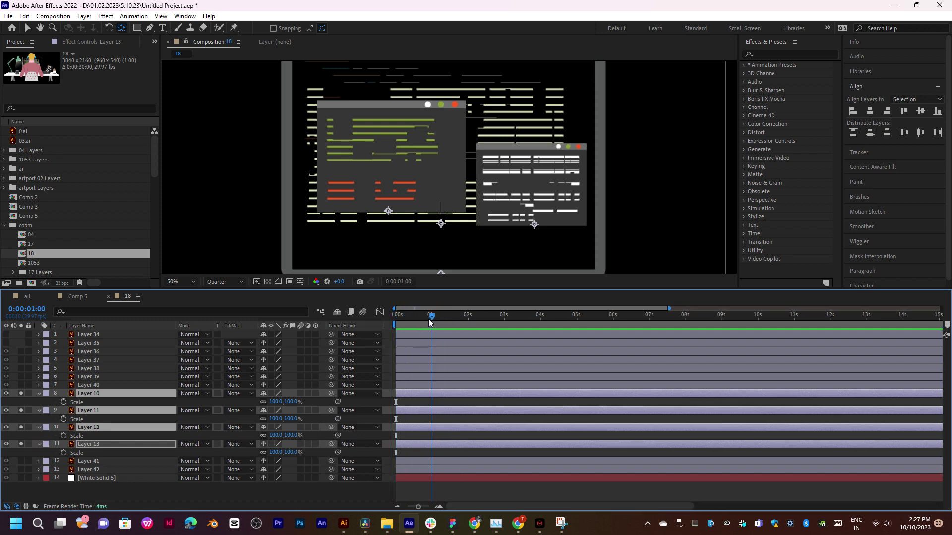
left_click(468, 315)
left_click(64, 401)
left_click(433, 316)
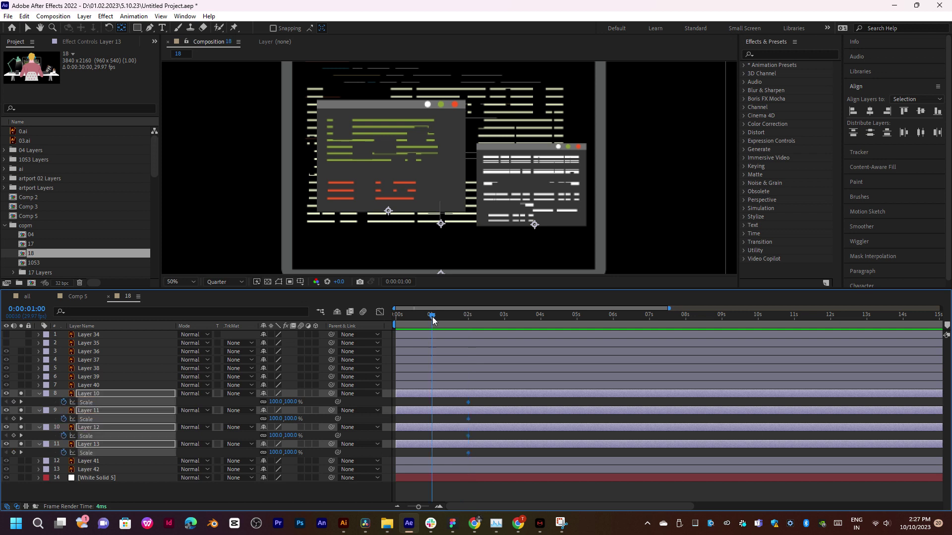
left_click(276, 402)
type("0")
key("Return")
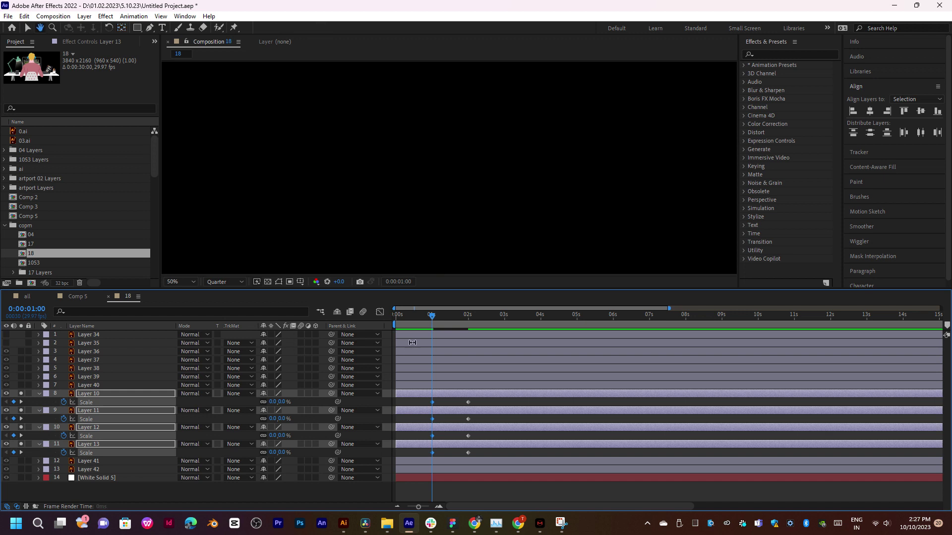
Delay the Scale keyframes of Layers 10–12 by a few frames to stagger them
mouse_move(432, 315)
left_mouse_down()
mouse_move(452, 316)
mouse_move(434, 326)
mouse_move(458, 325)
left_mouse_up()
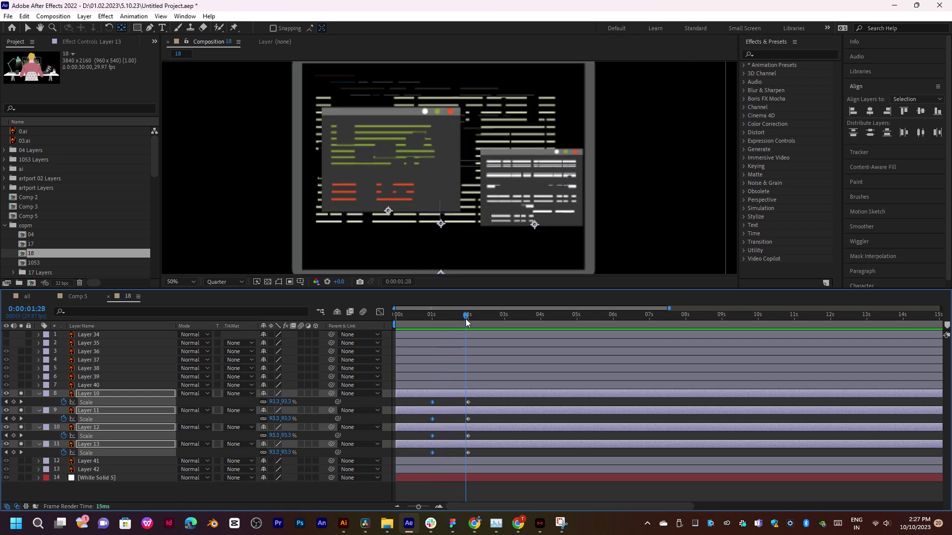
left_click_drag(473, 402, 425, 439)
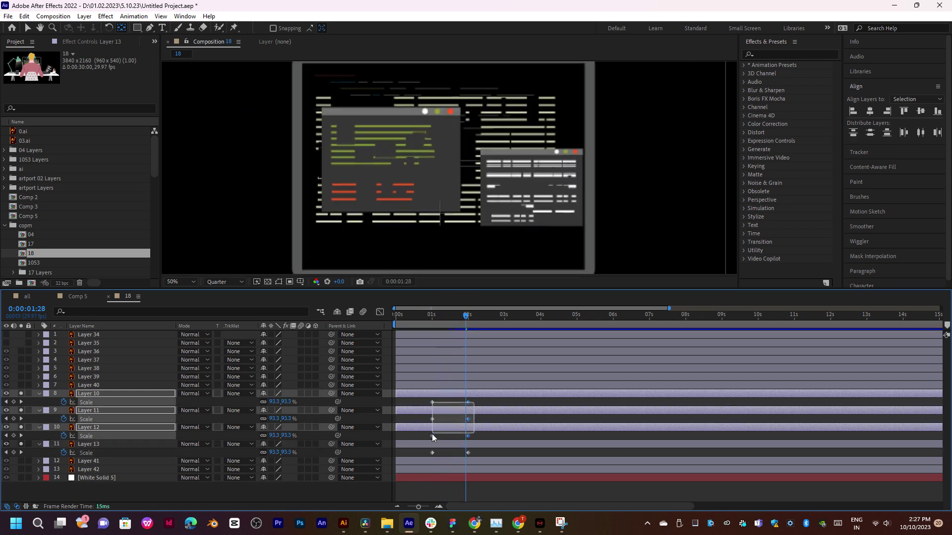
left_click_drag(433, 402, 442, 403)
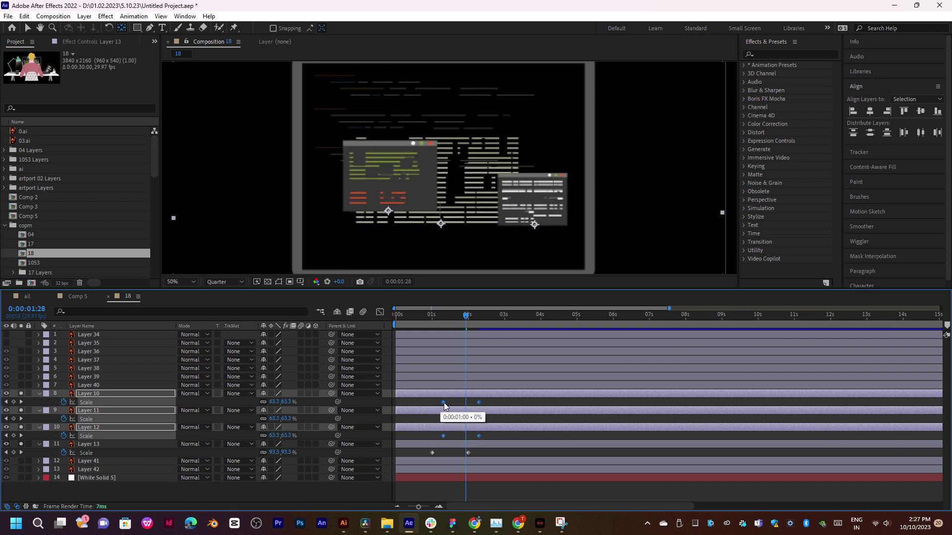
mouse_move(442, 402)
left_mouse_down()
mouse_move(454, 419)
mouse_move(460, 403)
mouse_move(428, 453)
left_mouse_up()
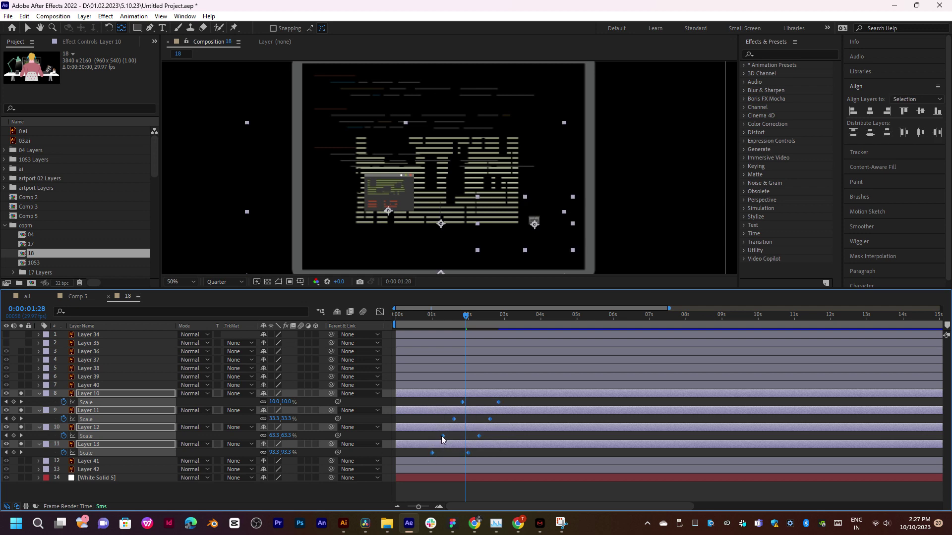
Apply Easy Ease to the selected Scale keyframes and preview the pop-in
right_click(443, 436)
mouse_move(483, 429)
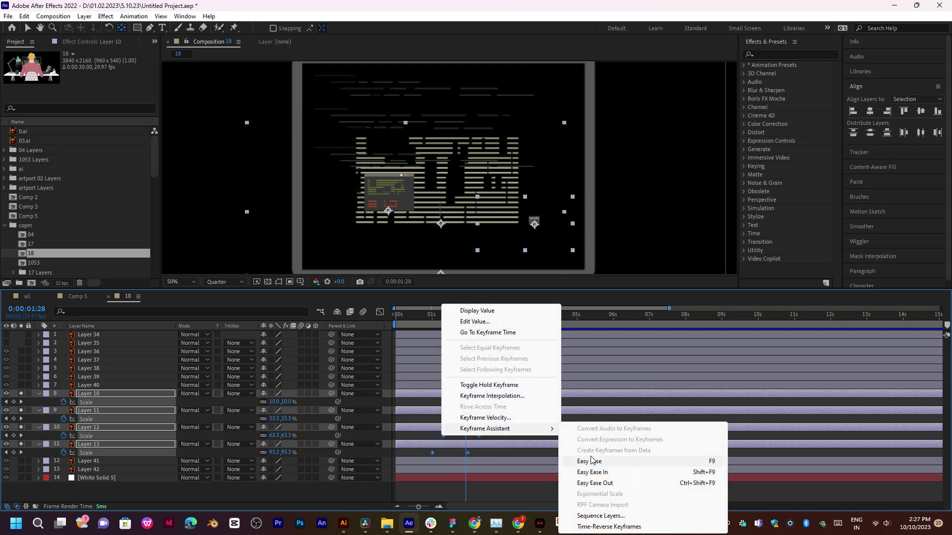
left_click(591, 460)
left_click(439, 319)
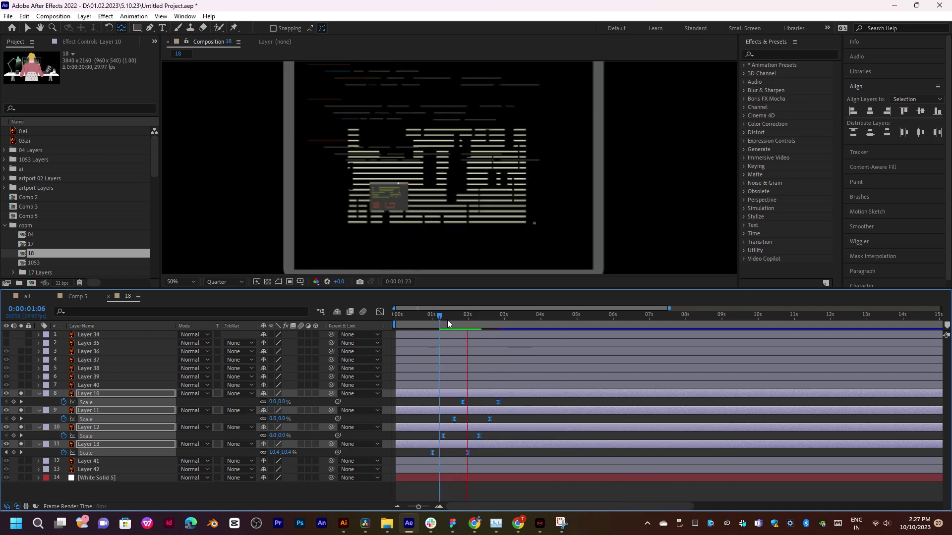
key("space")
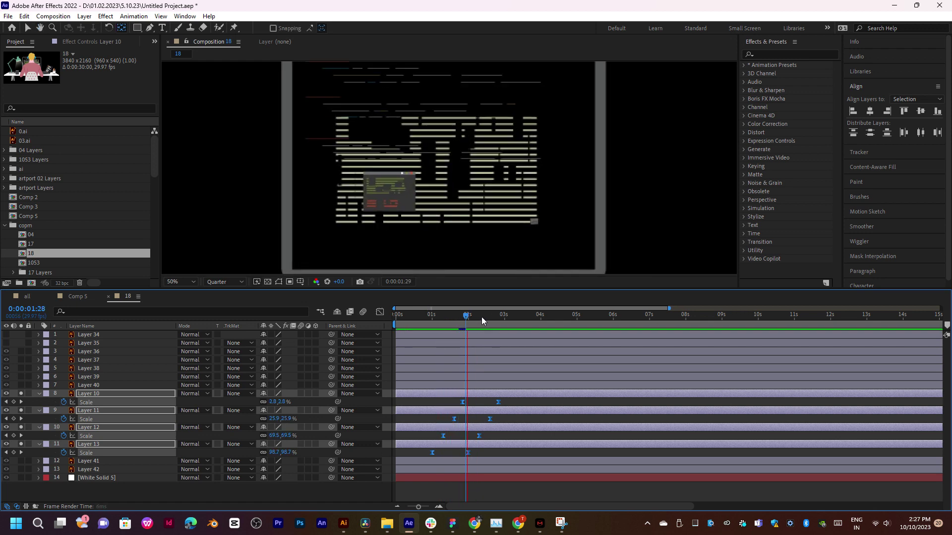
End the work area at about 6 seconds and replay the shortened preview
left_click_drag(480, 316, 606, 322)
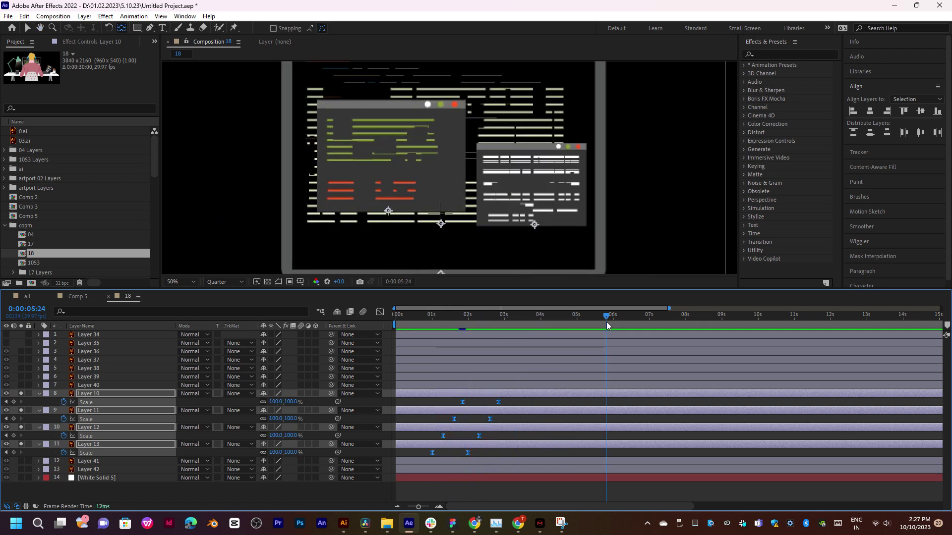
key("n")
key("space")
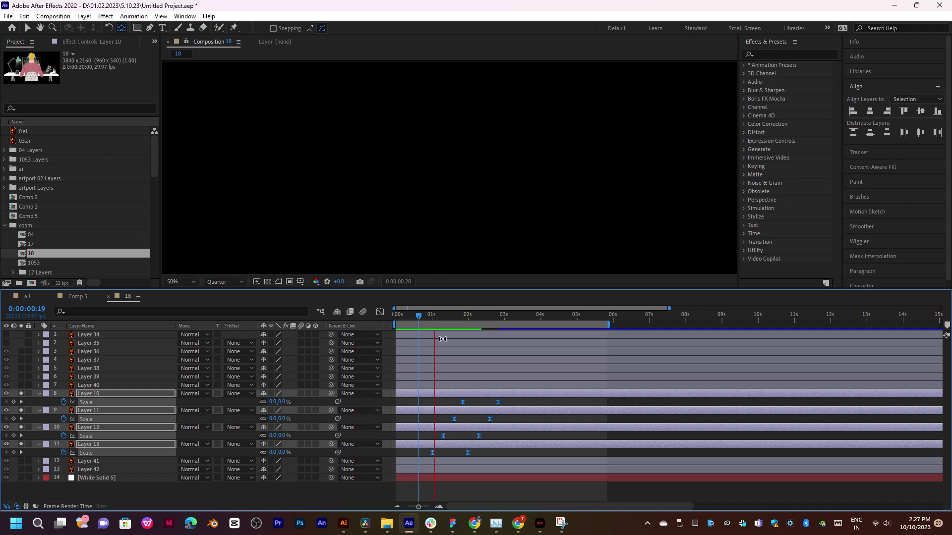
left_click_drag(486, 314, 523, 316)
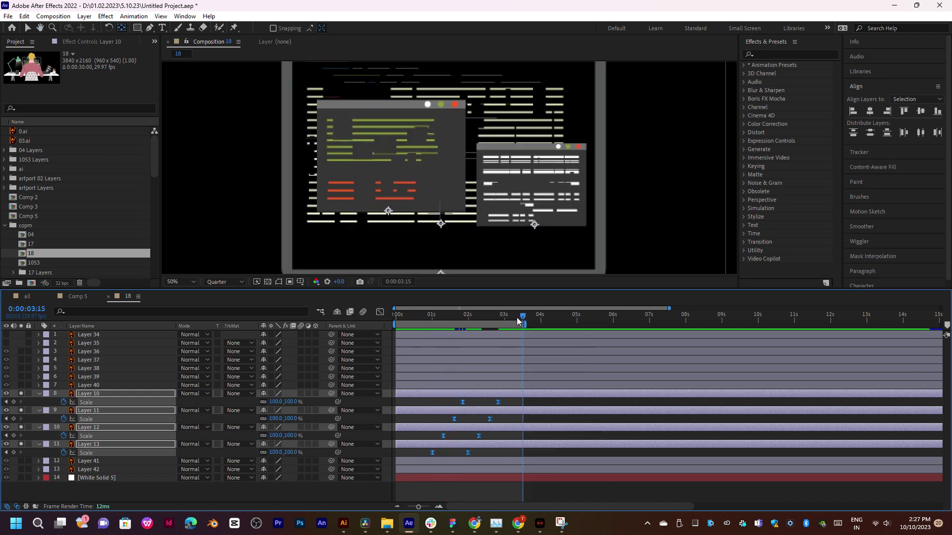
key("space")
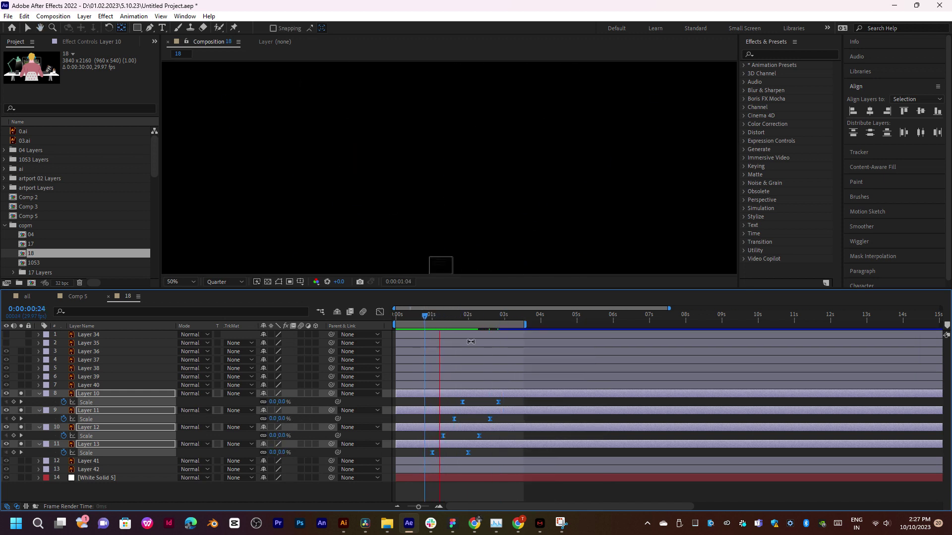
left_click(445, 316)
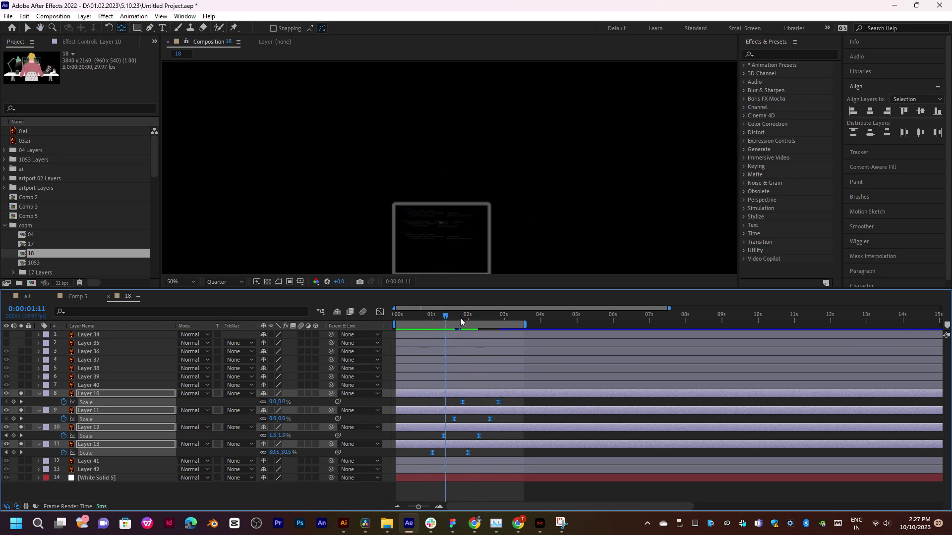
Trial-edit Layer 13's 1-second Scale values, undo, and set its height back to 0
left_click(469, 316)
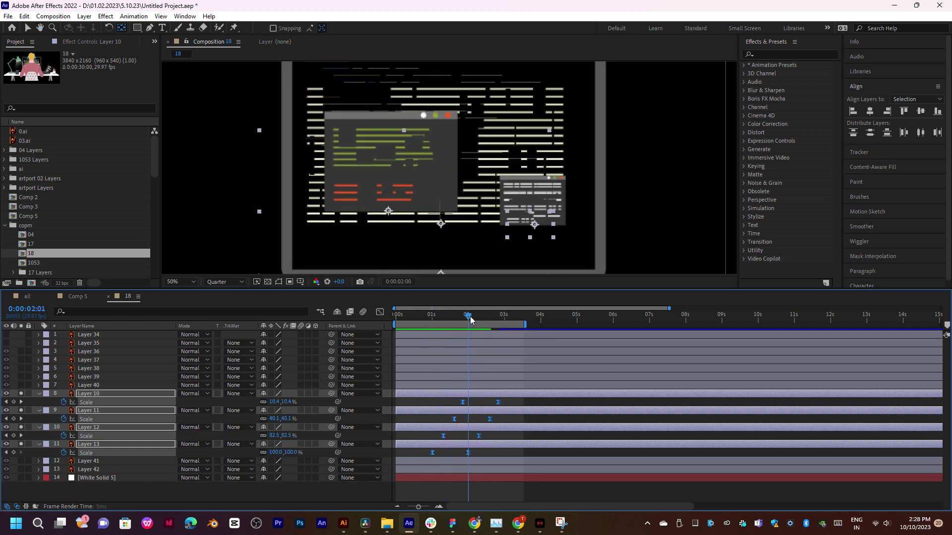
left_click_drag(470, 319, 451, 323)
left_click(449, 444)
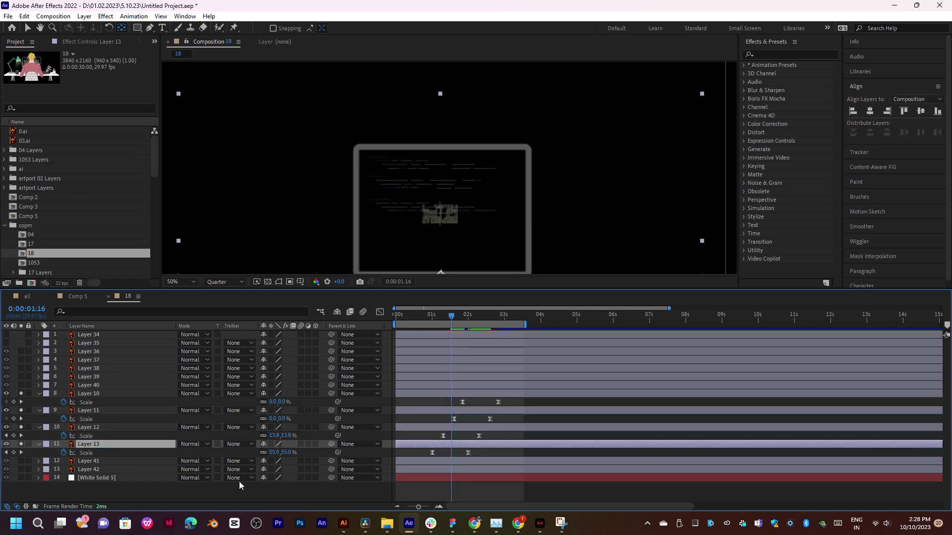
left_click_drag(448, 320, 432, 325)
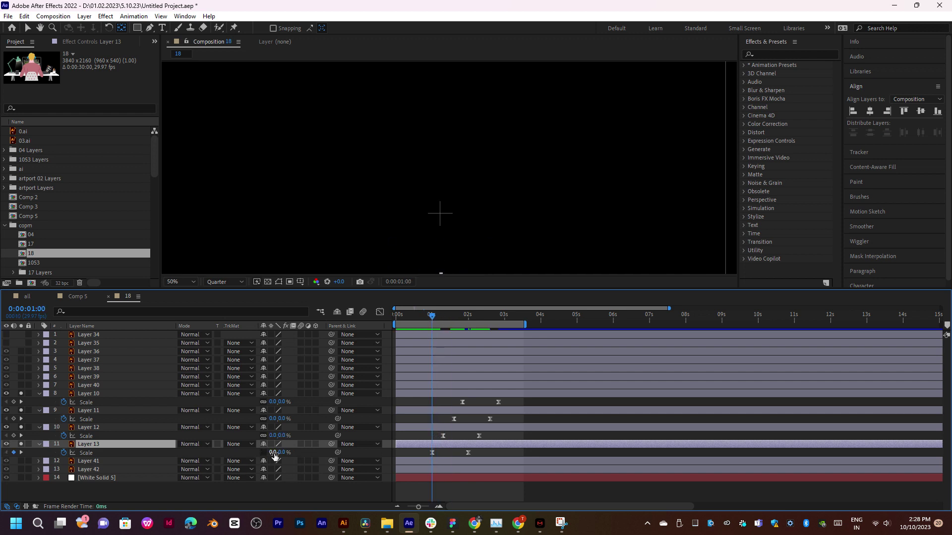
left_click_drag(274, 453, 265, 455)
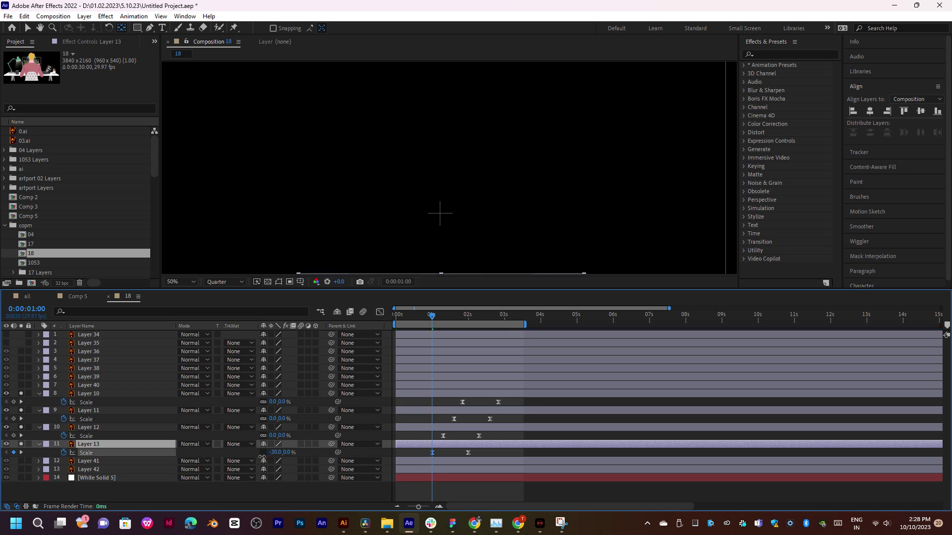
key("ctrl+z")
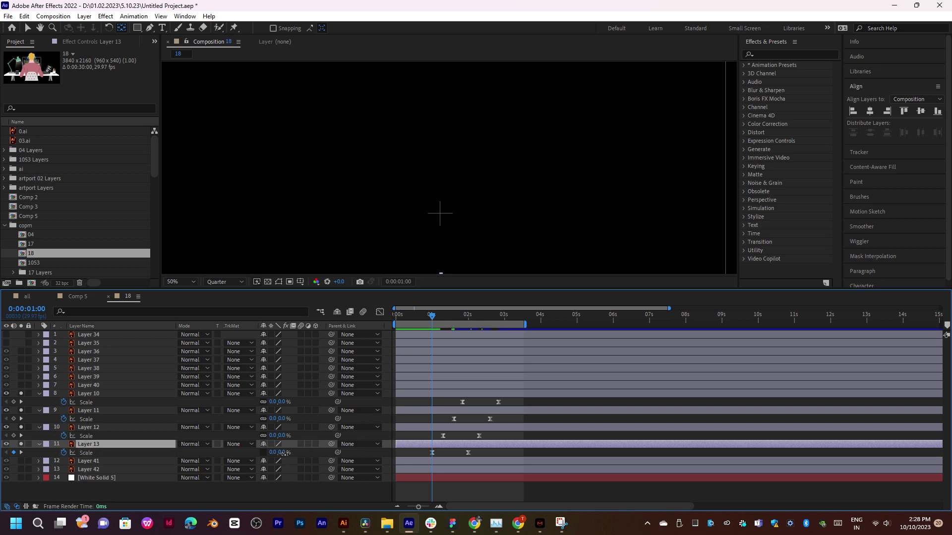
type("100")
key("Return")
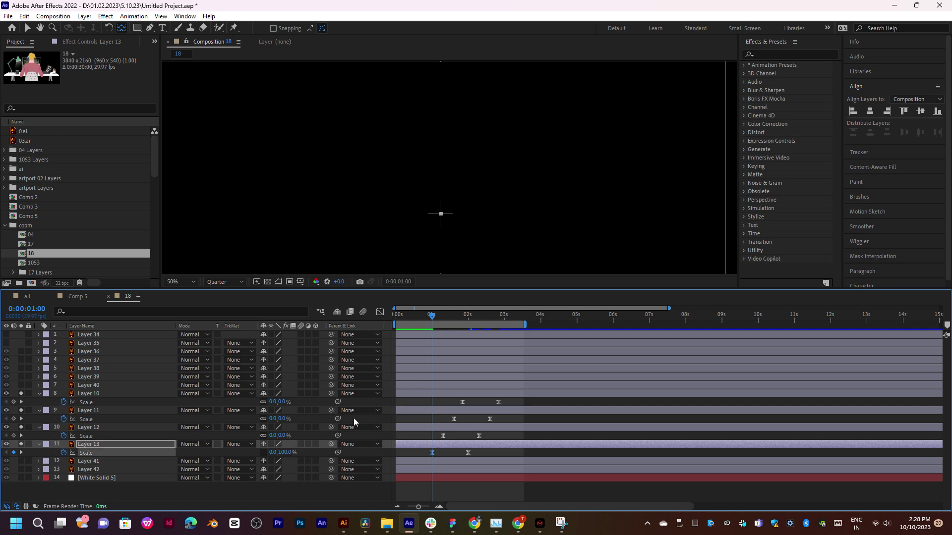
key("space")
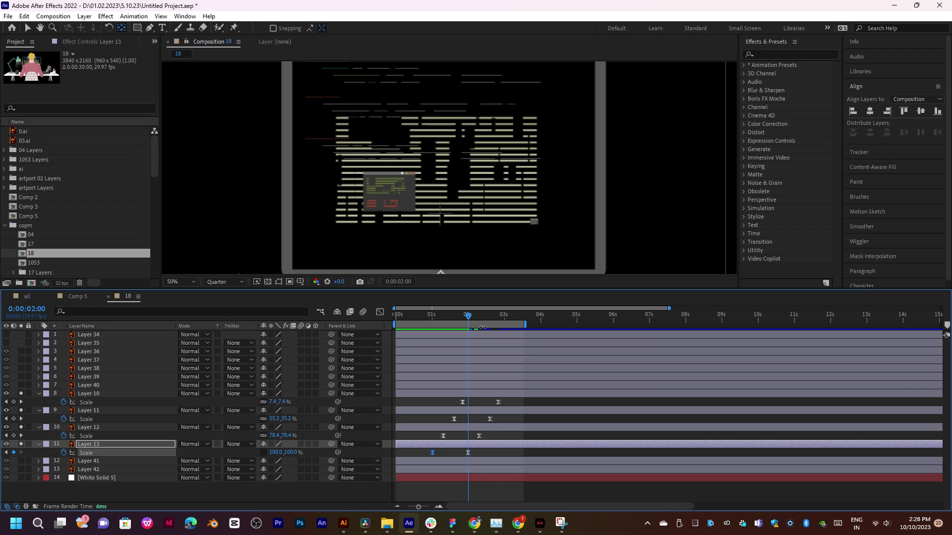
left_click_drag(450, 318, 432, 332)
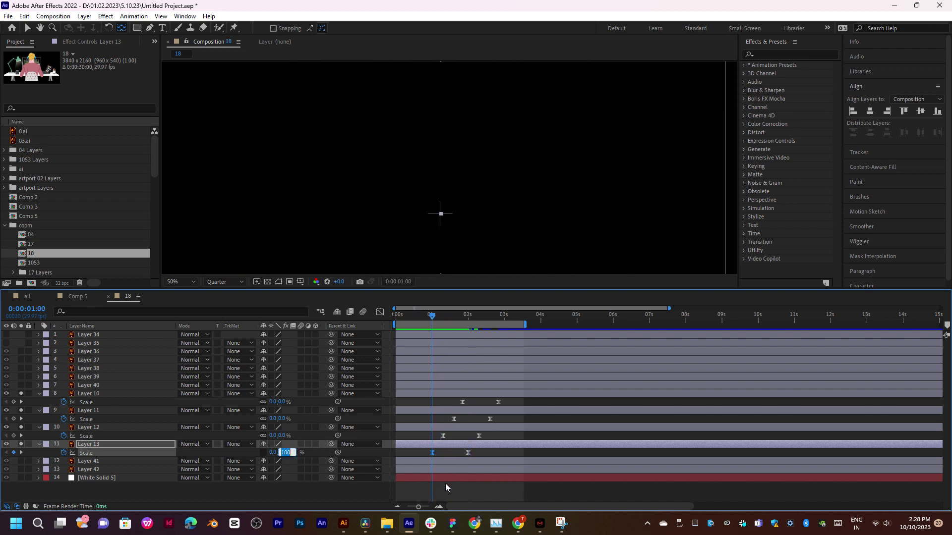
left_click(273, 452)
type("100")
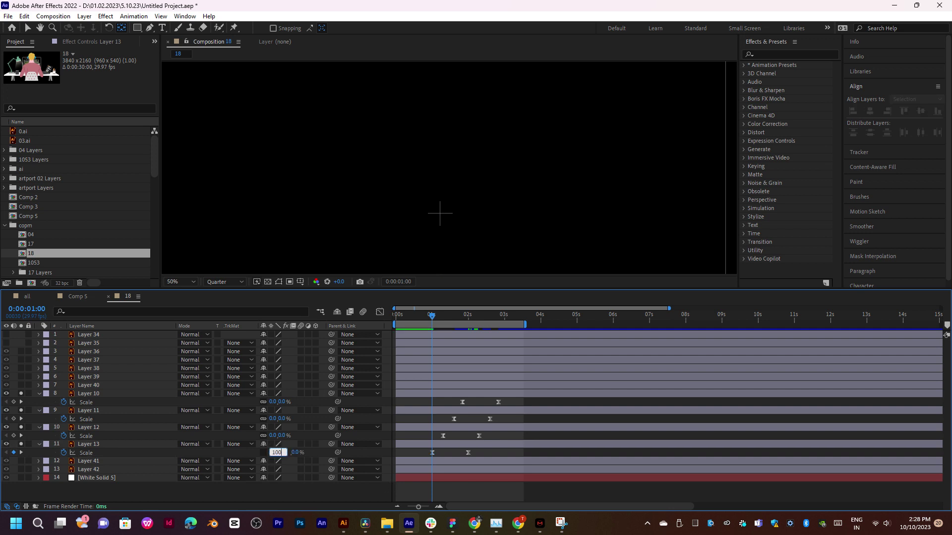
Commit the Scale value and move Layer 13's end Scale keyframe earlier to about 1:14
key("Return")
scroll(484, 193, "down", 2)
key("space")
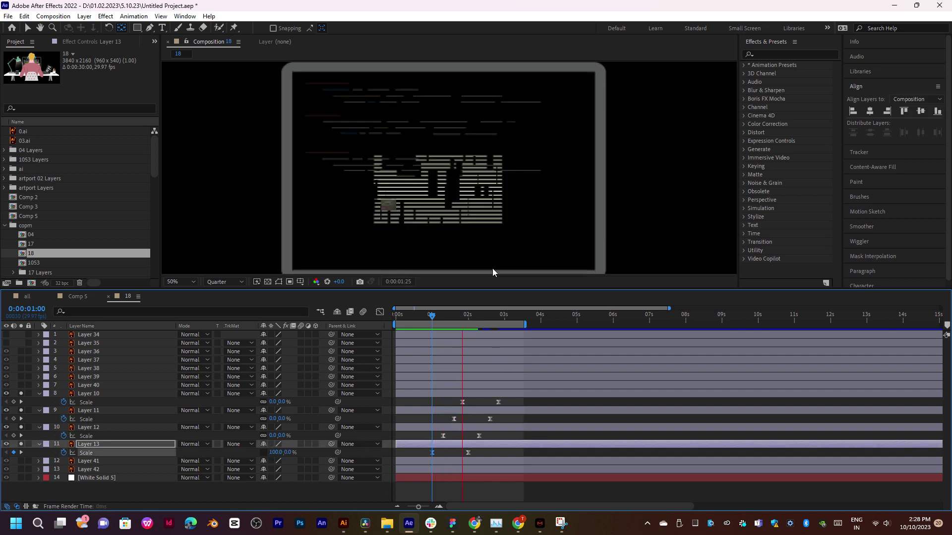
scroll(484, 193, "down", 1)
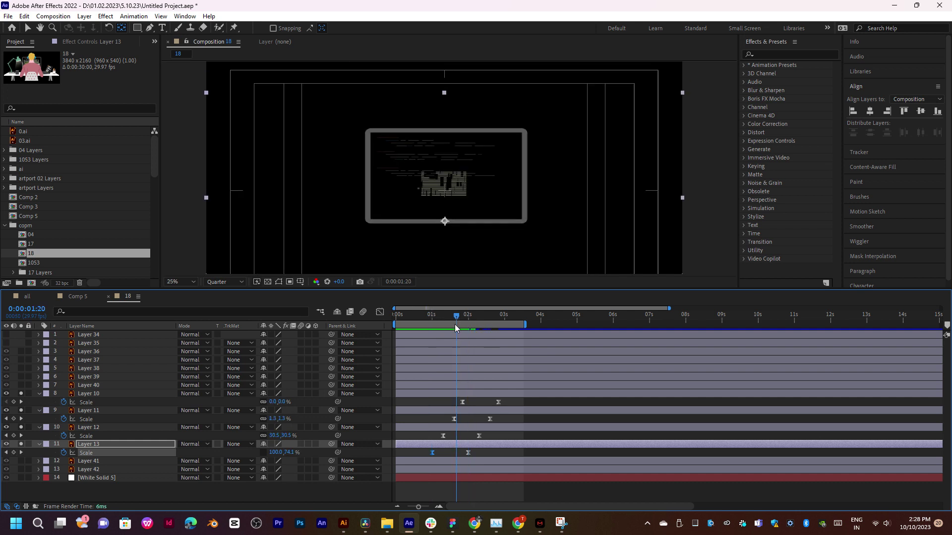
left_click_drag(469, 323, 446, 322)
key("space")
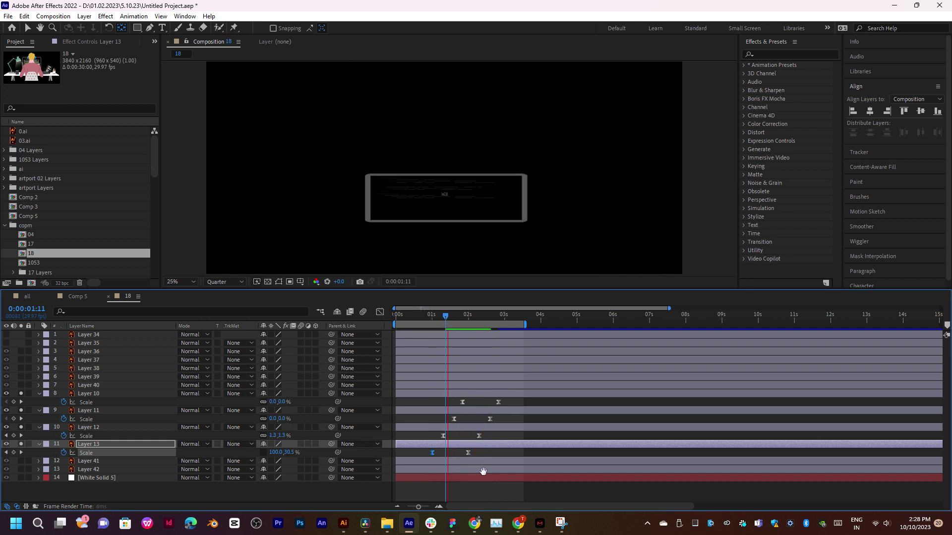
left_click(467, 453)
left_click_drag(467, 452, 446, 453)
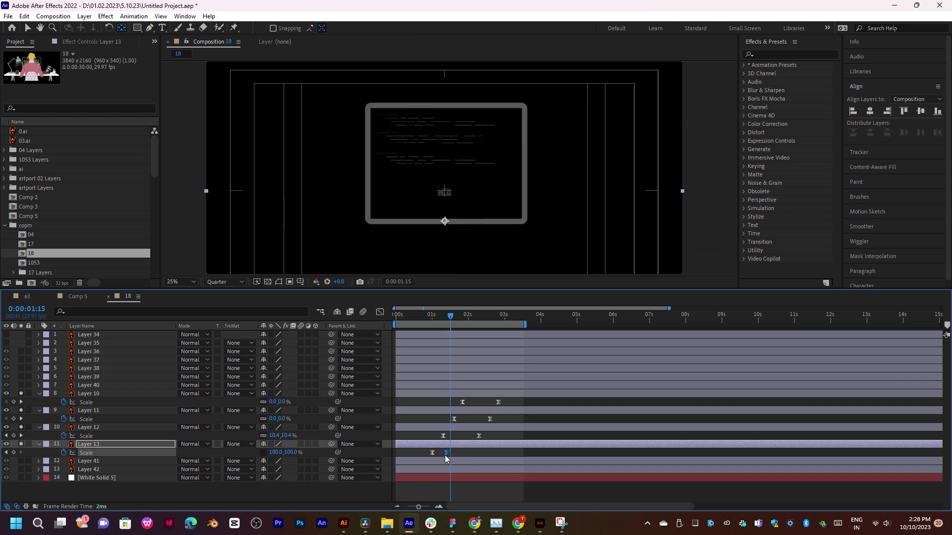
At 1:00, stretch Layer 13's Scale width to 137% as a squash keyframe
left_click(429, 322)
key("space")
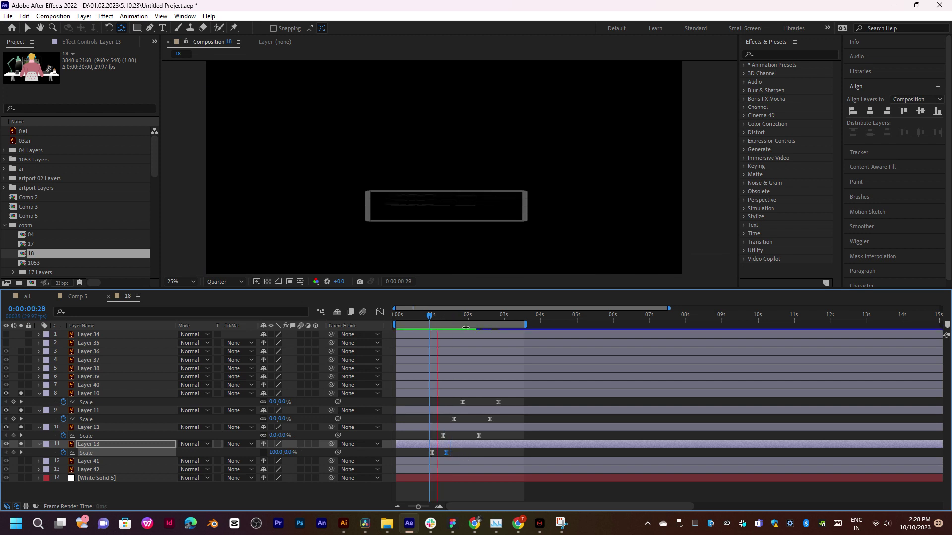
left_click(433, 321)
left_click(431, 322)
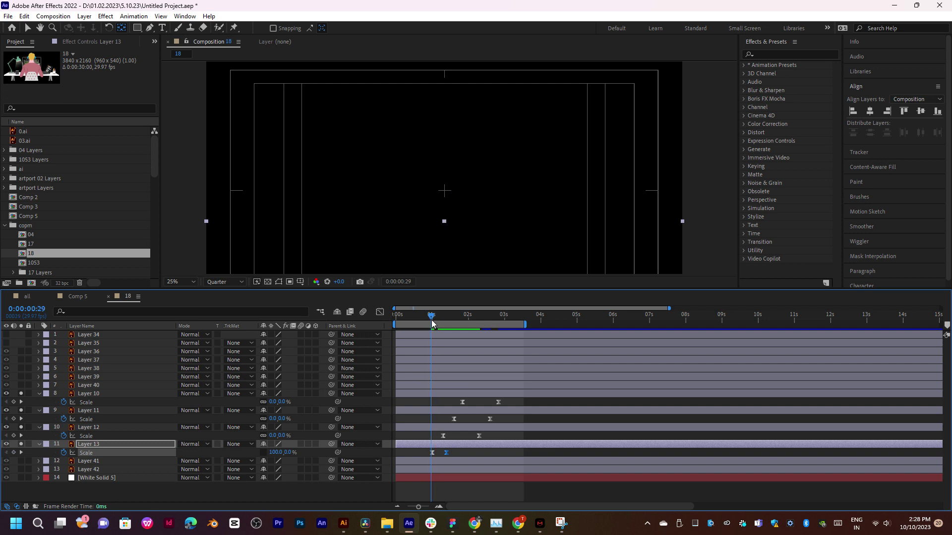
left_click(432, 322)
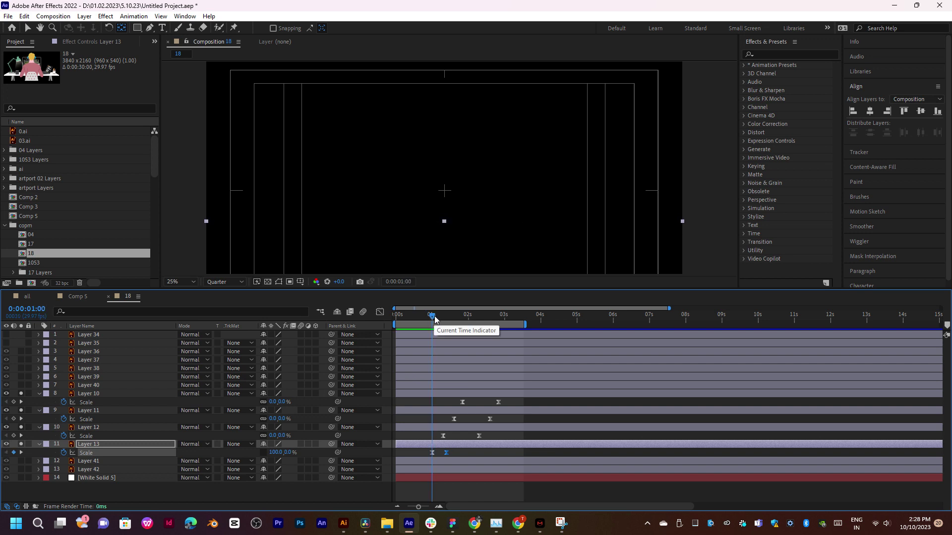
left_click_drag(434, 319, 440, 322)
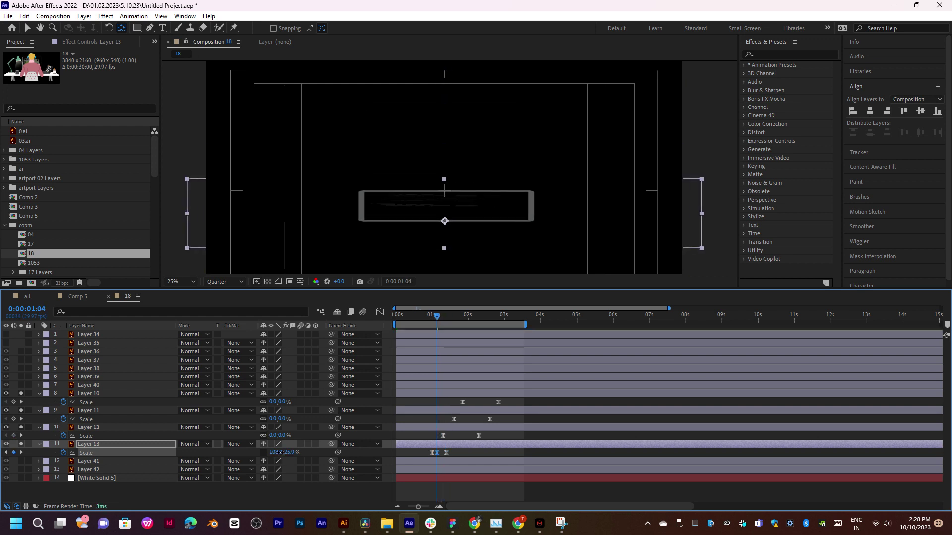
left_click_drag(276, 455, 293, 453)
mouse_move(436, 318)
left_mouse_down()
mouse_move(444, 319)
mouse_move(436, 320)
left_mouse_up()
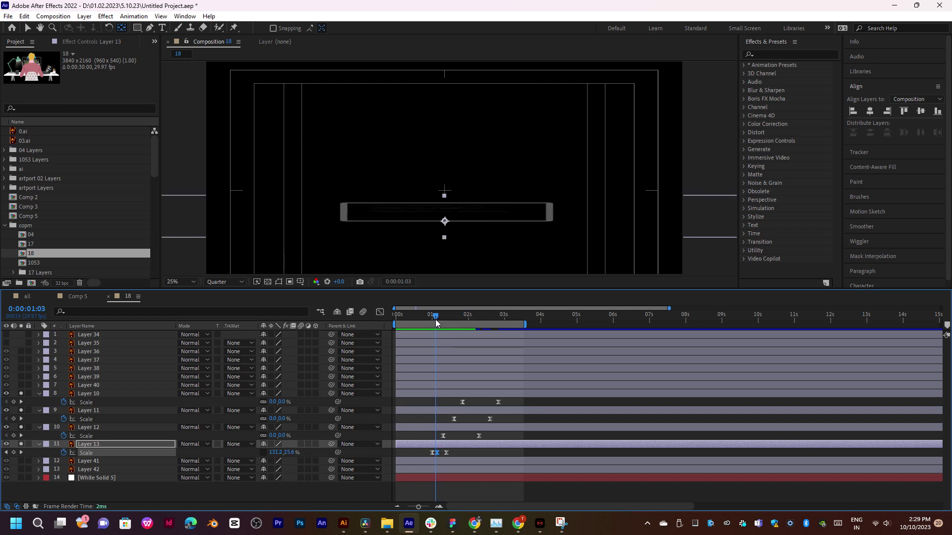
Move Layer 13's squash Scale keyframe next to the start keyframe and preview the pop-in
scroll(438, 319, "up", 2)
scroll(438, 319, "up", 2)
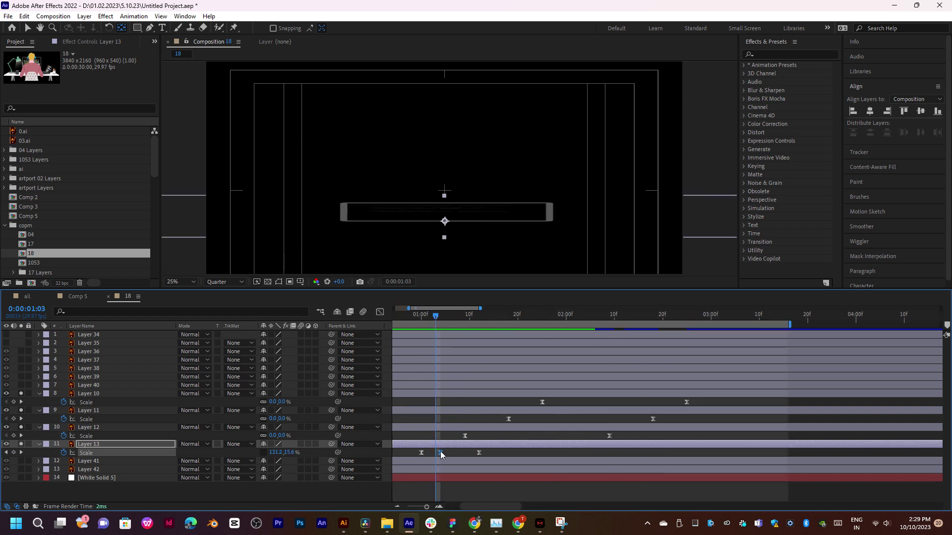
left_click_drag(441, 452, 421, 453)
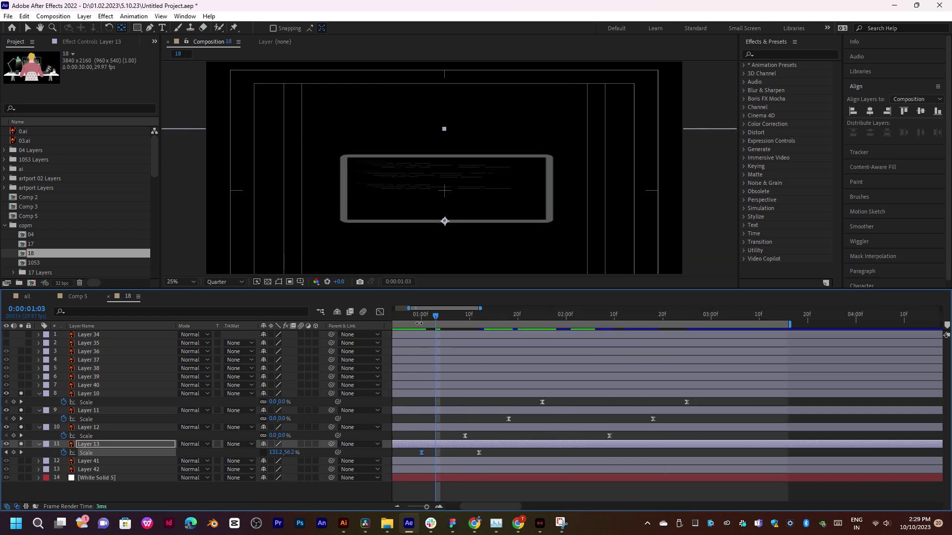
left_click(415, 319)
key("space")
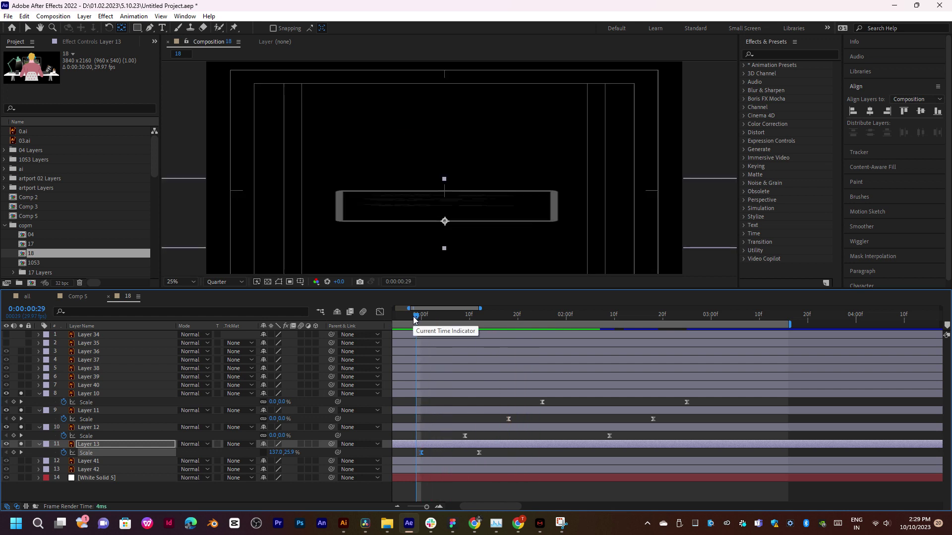
left_click(421, 319)
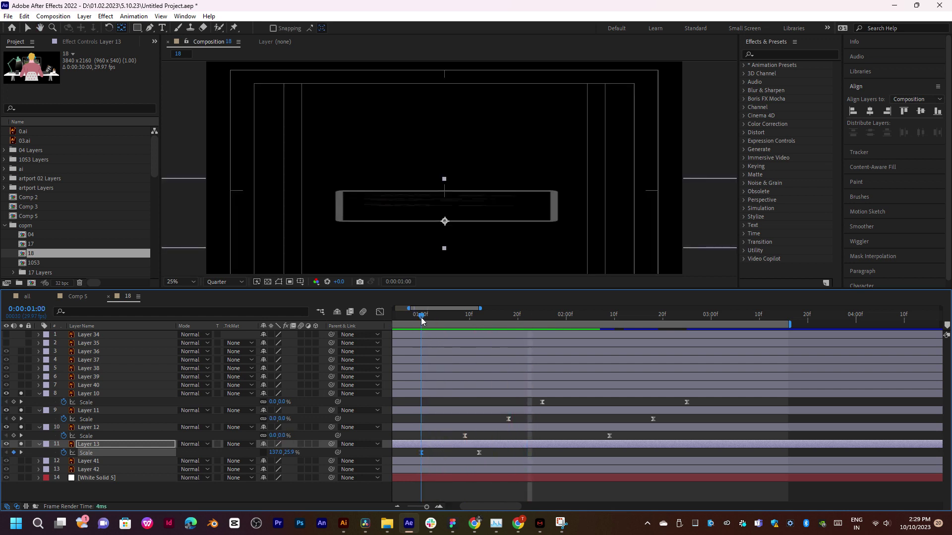
Lower the squash keyframe's Scale width to 95% and preview the updated pop-in
left_click_drag(273, 453, 261, 456)
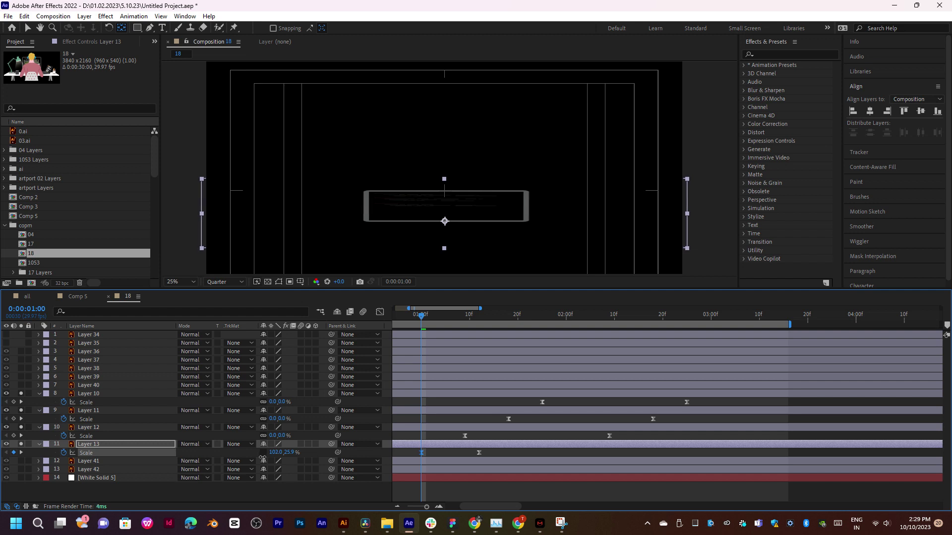
key("space")
key("space")
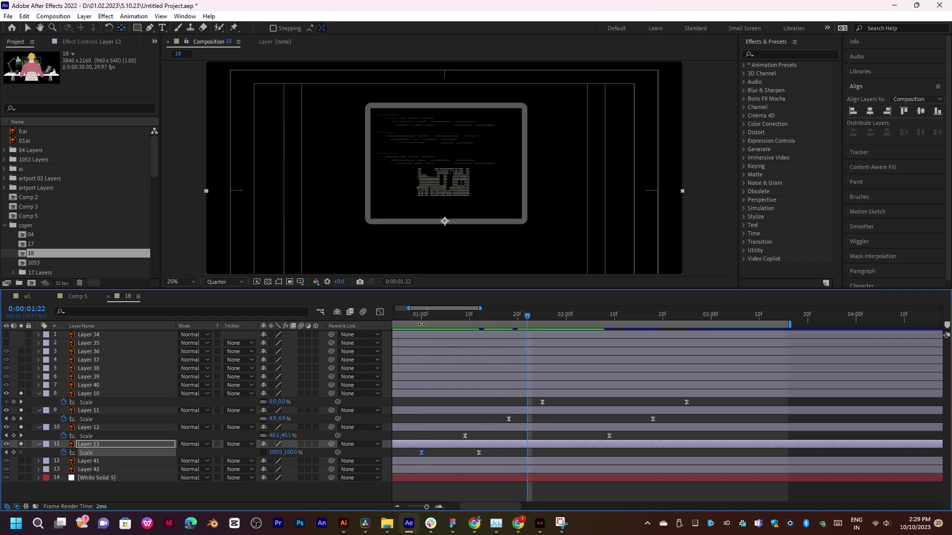
left_click(422, 318)
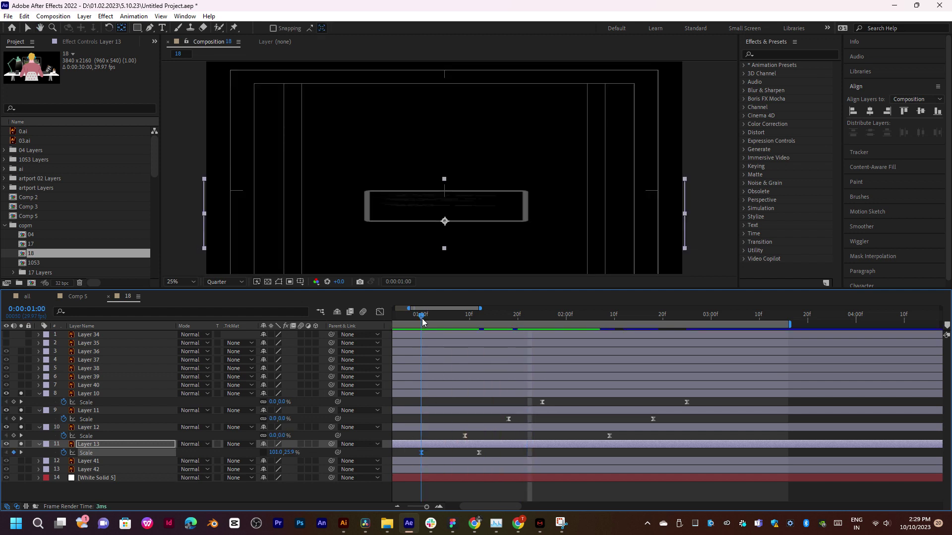
left_click_drag(277, 455, 275, 453)
left_click(274, 453)
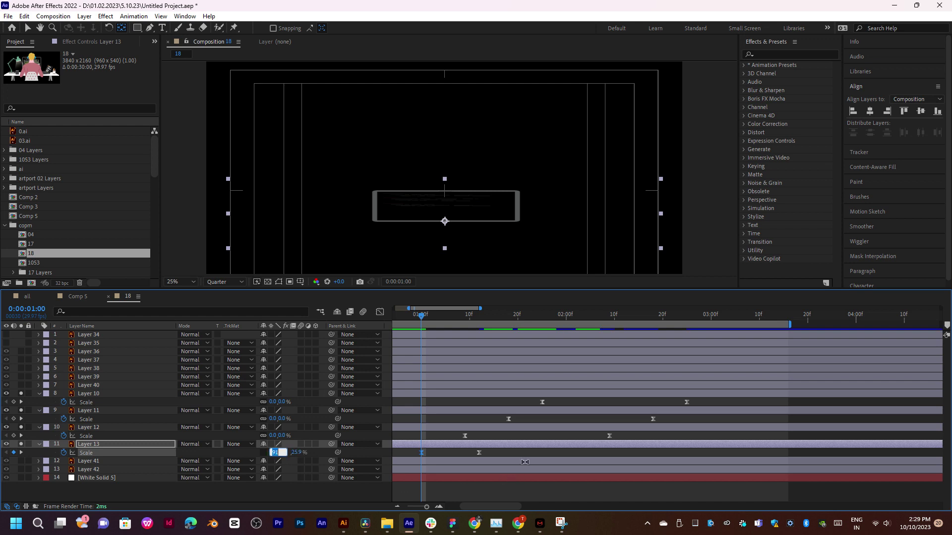
key("Return")
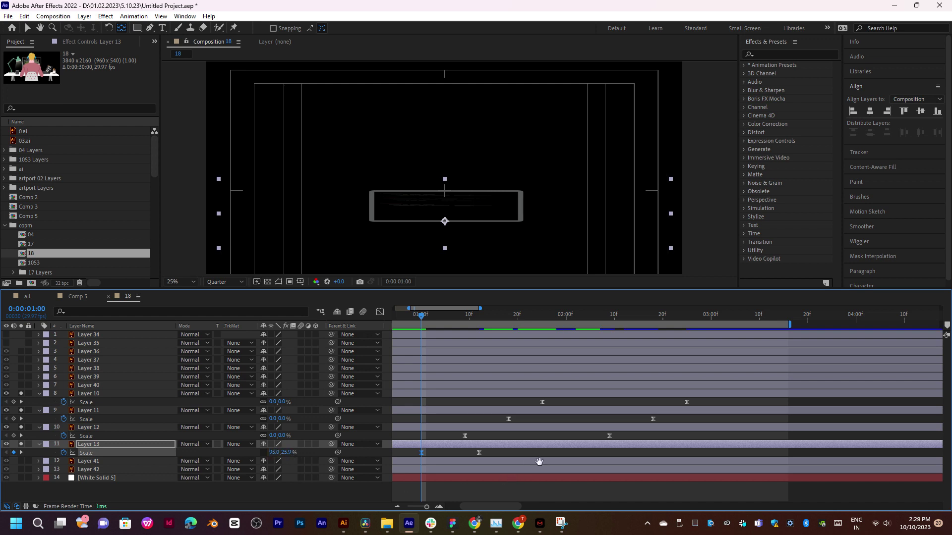
key("space")
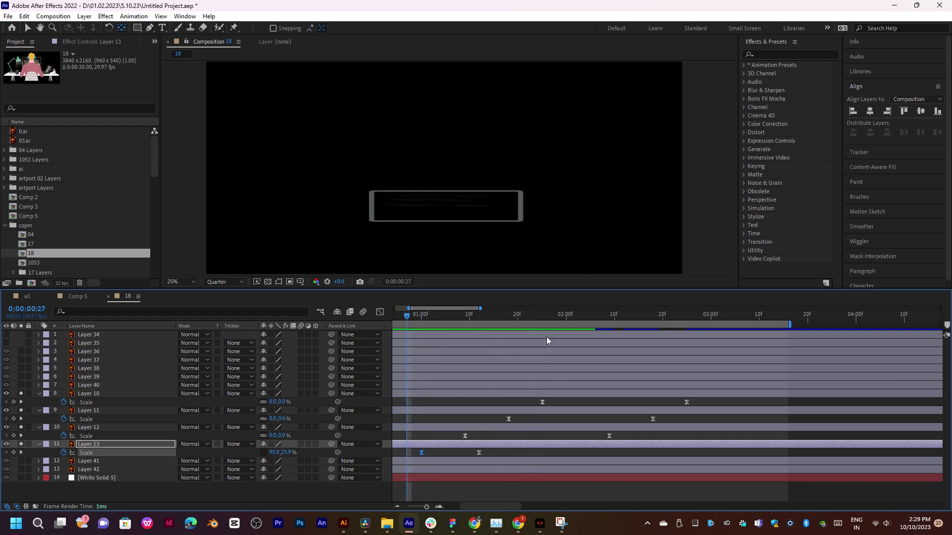
key("minus")
key("minus")
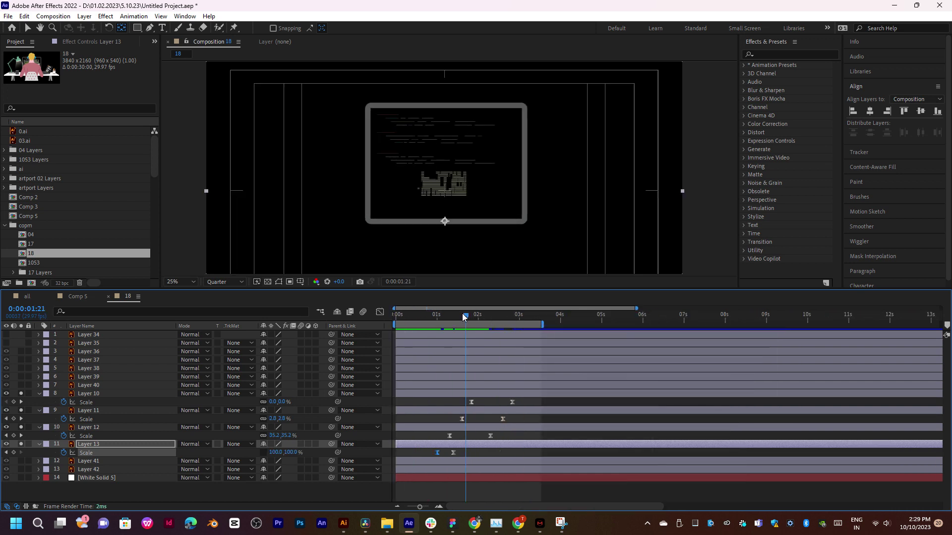
Shift all Scale keyframes of Layers 10–13 about a second earlier and preview from the start
key("space")
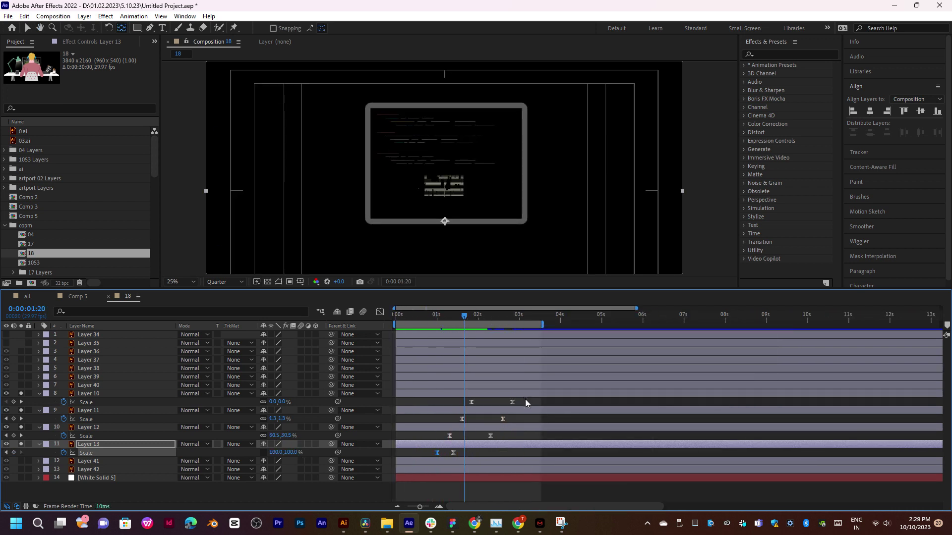
mouse_move(525, 398)
left_mouse_down()
mouse_move(436, 454)
mouse_move(401, 454)
left_mouse_up()
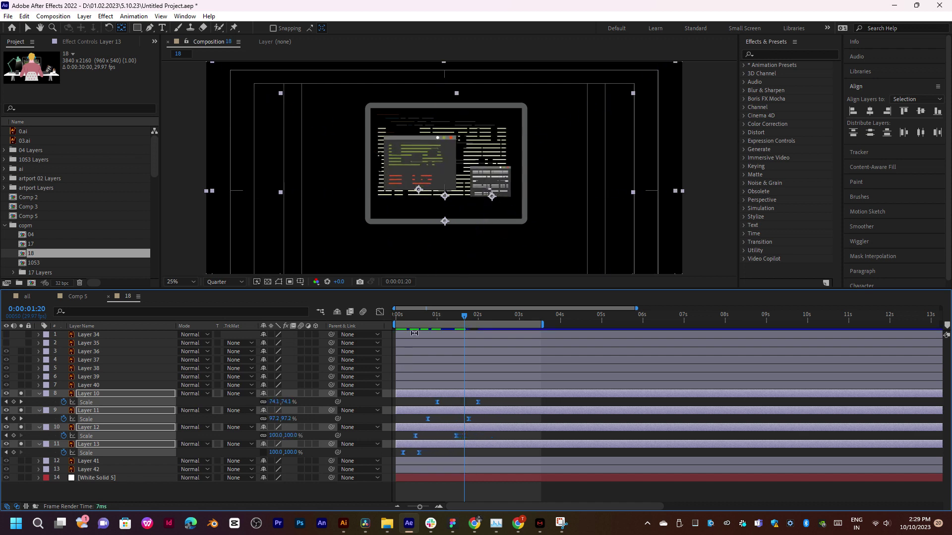
left_click_drag(418, 320, 399, 325)
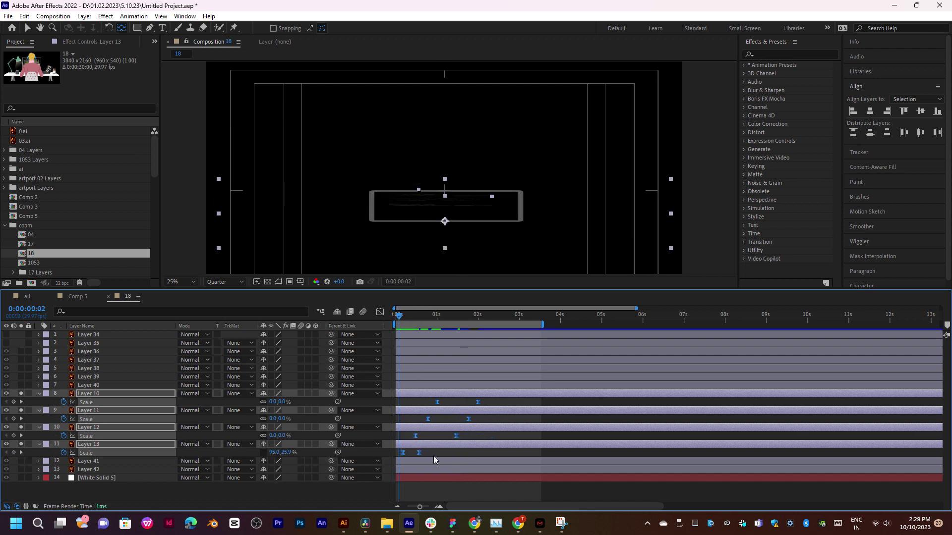
left_click_drag(421, 456, 415, 455)
key("space")
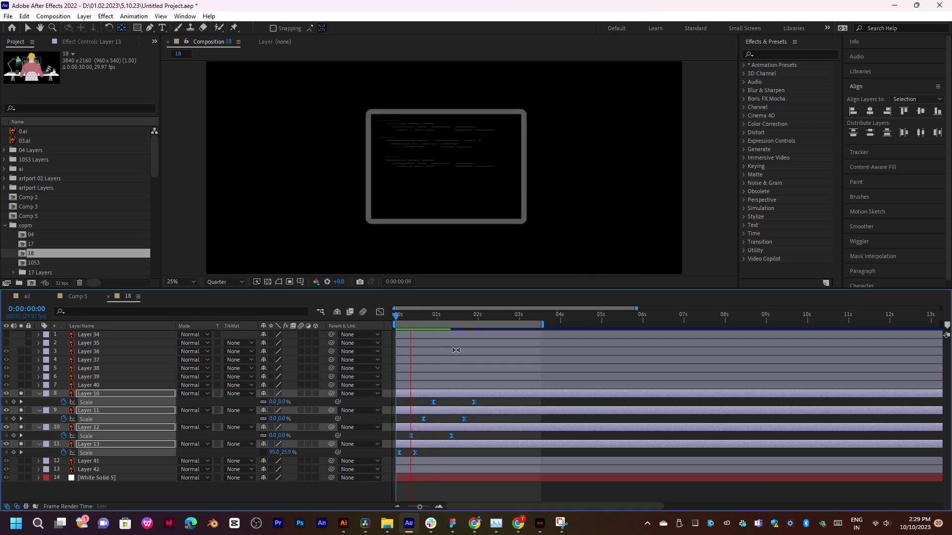
left_click(426, 316)
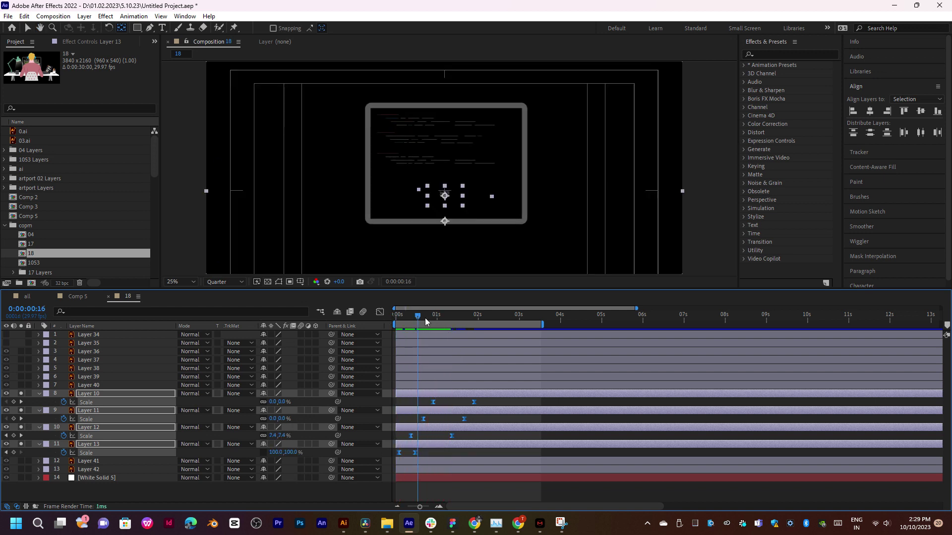
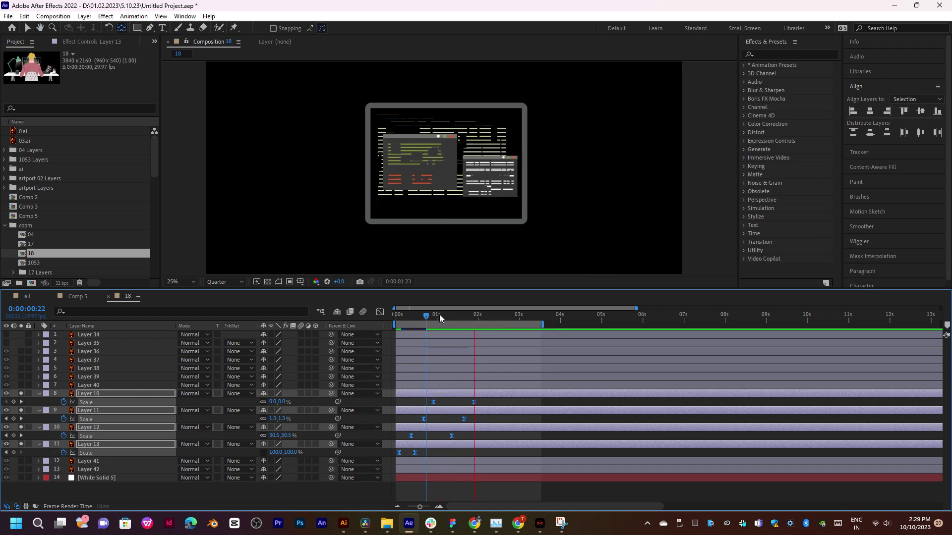
Check the scale pop-in, then select Layers 10, 11 and 12 together
left_click_drag(440, 317, 474, 315)
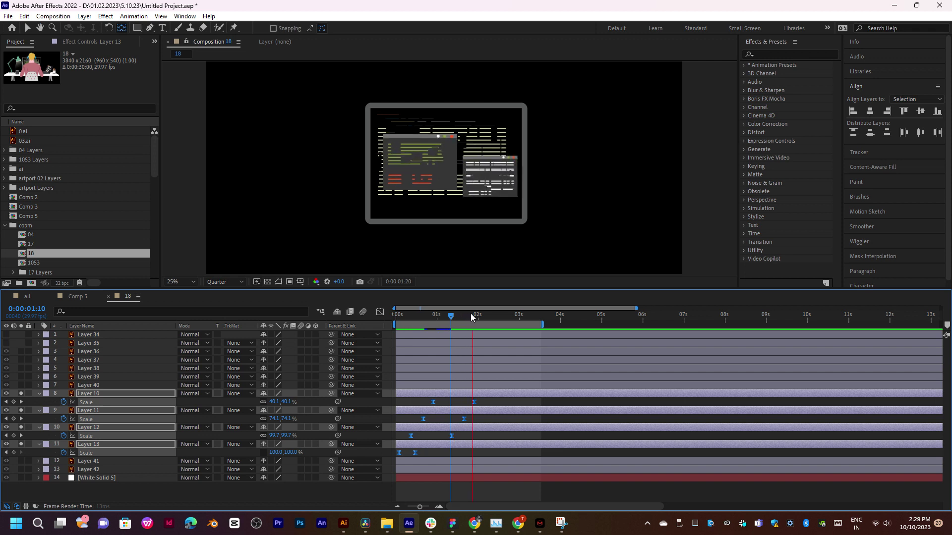
left_click(489, 420)
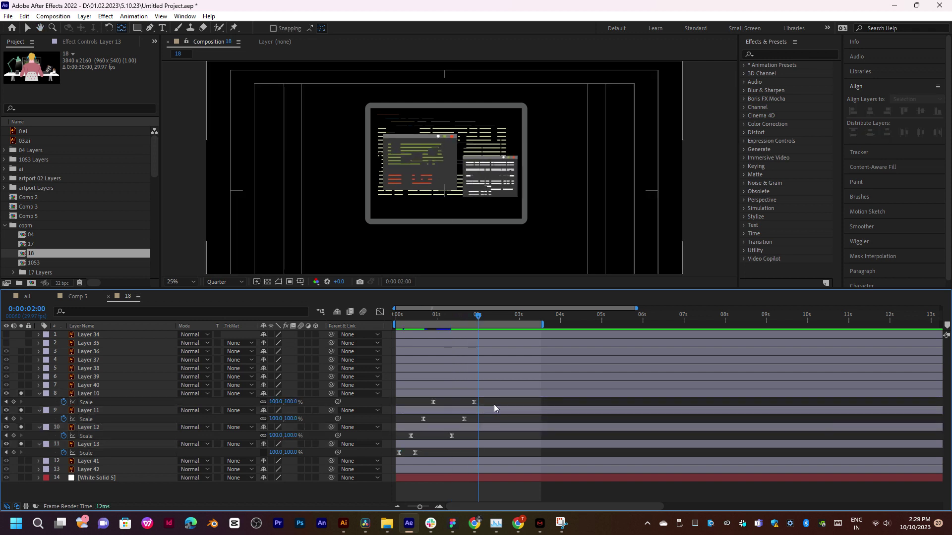
left_click(489, 394)
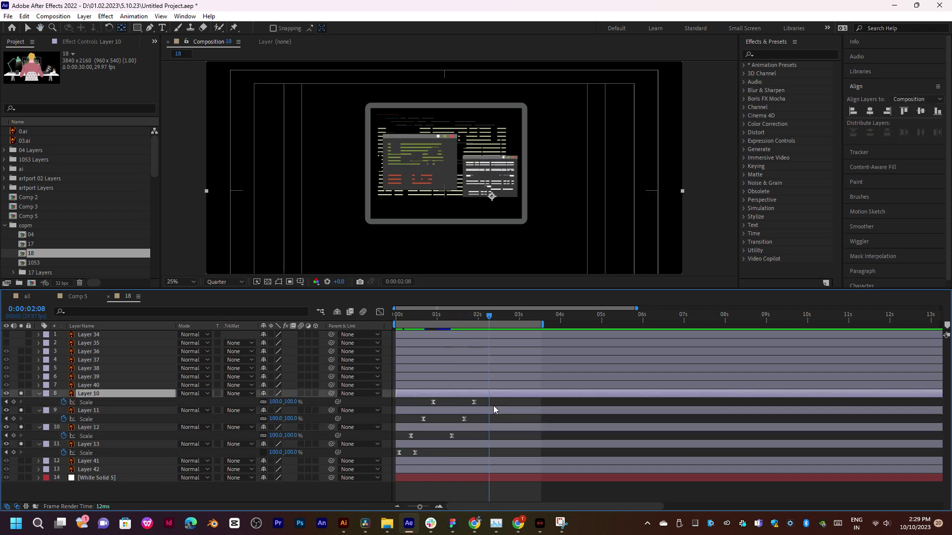
left_click(494, 429, "shift")
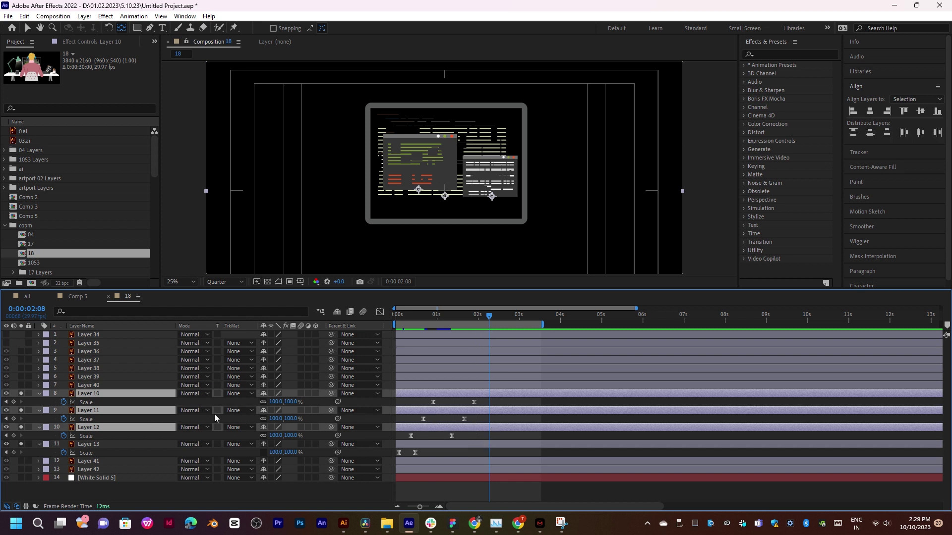
Key Position on Layers 10–12 at 2:08 and lower them 34 pixels at 2:16, then preview
key("shift+p")
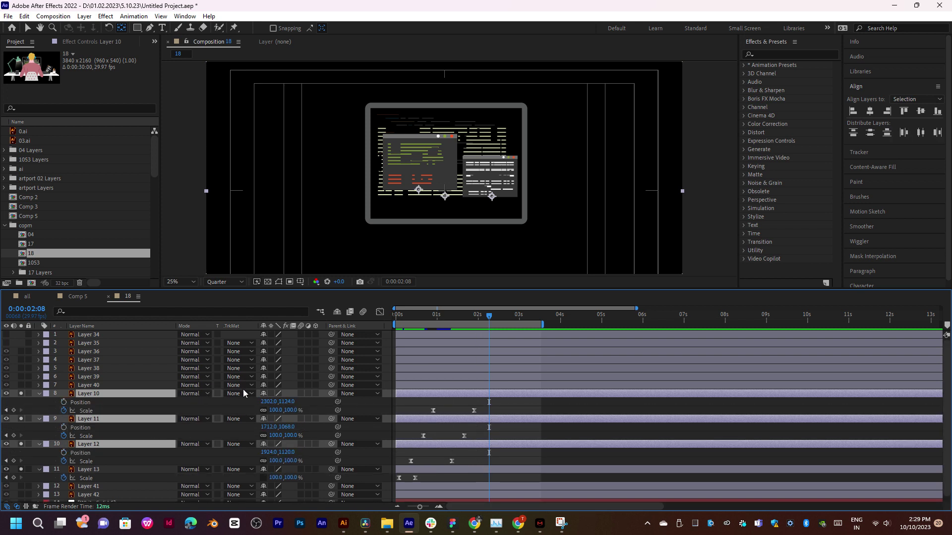
left_click(64, 402)
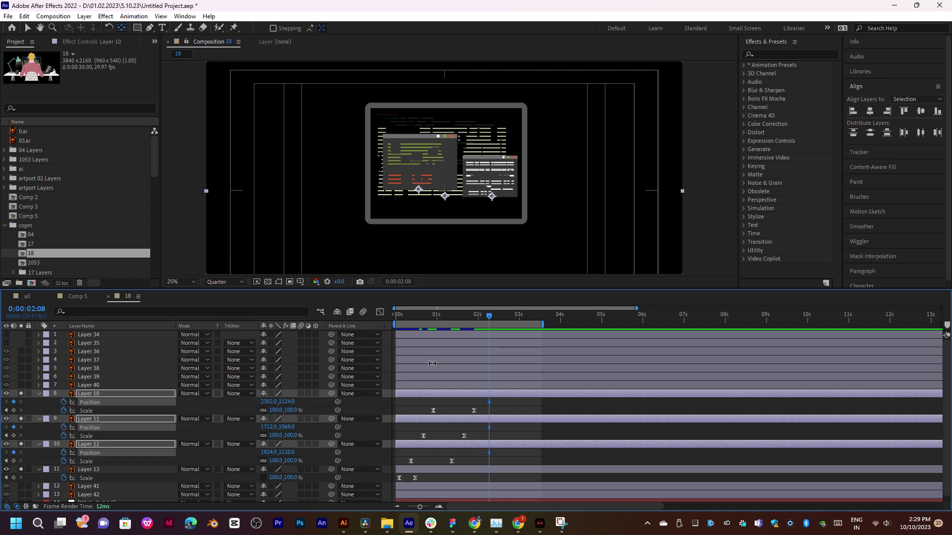
left_click_drag(501, 315, 501, 321)
left_click_drag(282, 402, 290, 402)
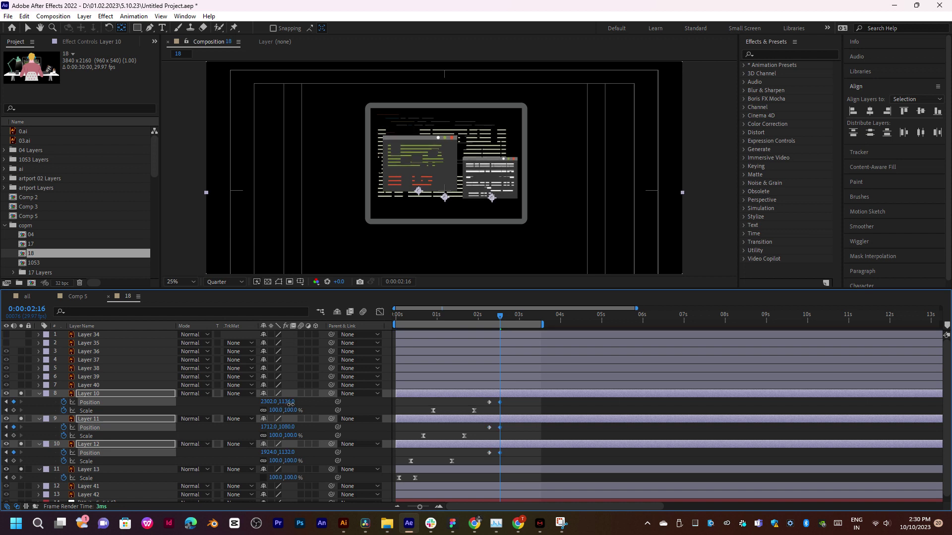
left_click_drag(290, 404, 291, 404)
left_click(289, 401)
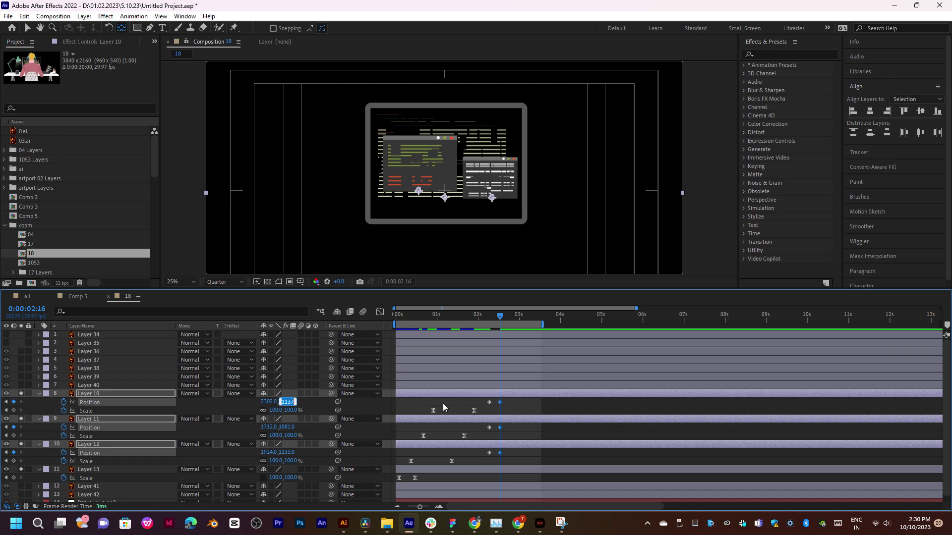
type("1140")
key("Return")
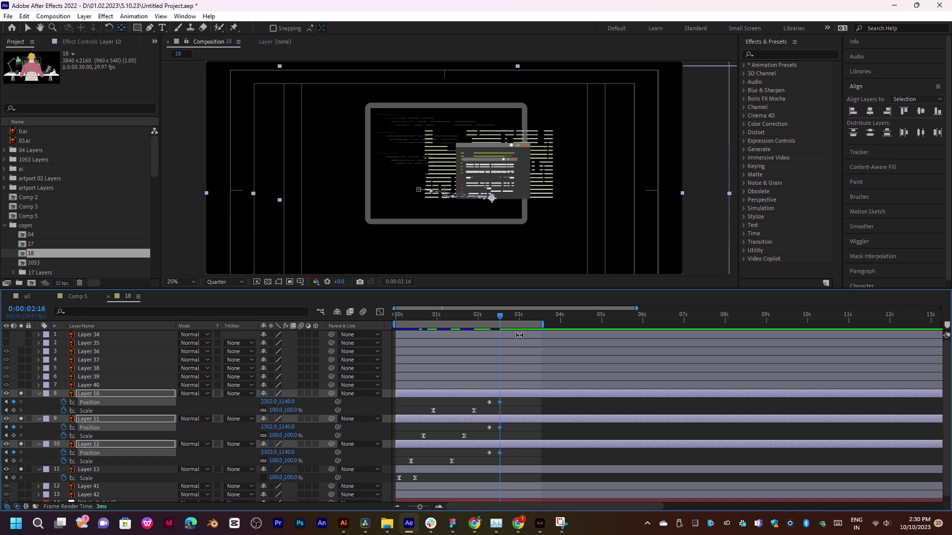
key("ctrl+z")
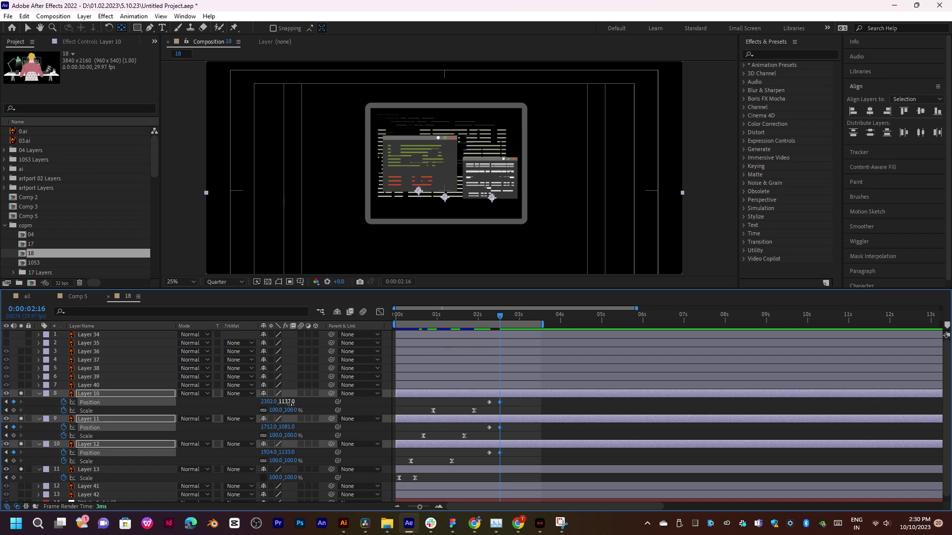
left_click_drag(291, 402, 305, 402)
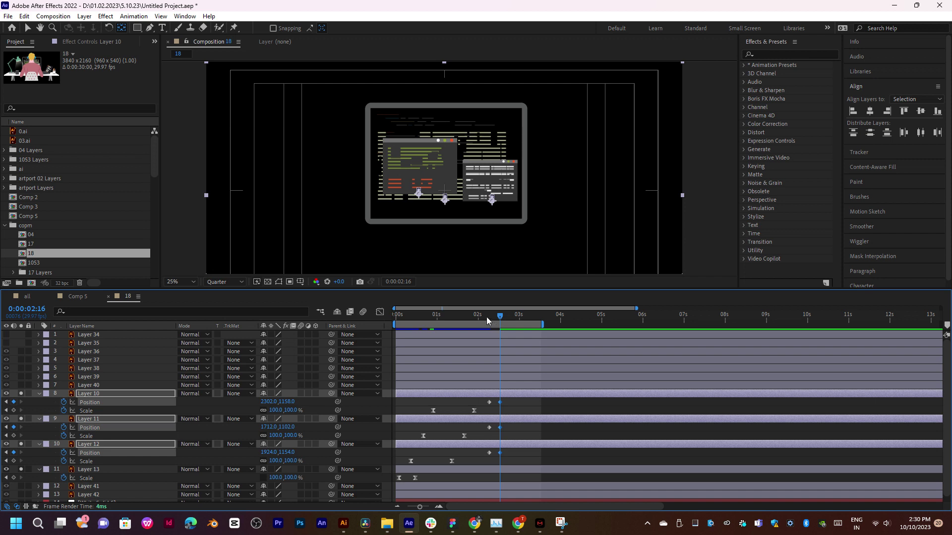
left_click(479, 319)
key("space")
key("space")
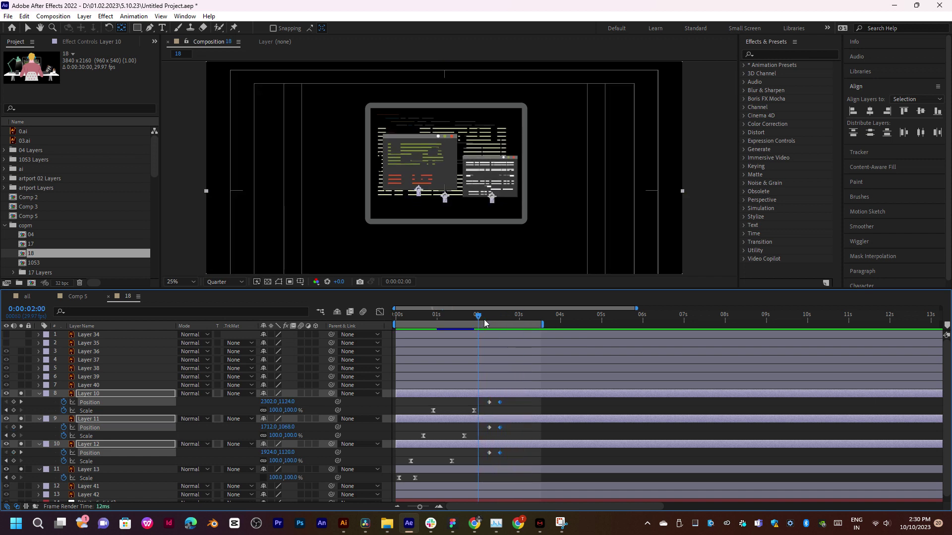
key("space")
key("space")
Copy each layer's starting Position keyframe to 2:24 so Layers 10–12 rise back
left_click_drag(516, 373, 496, 373)
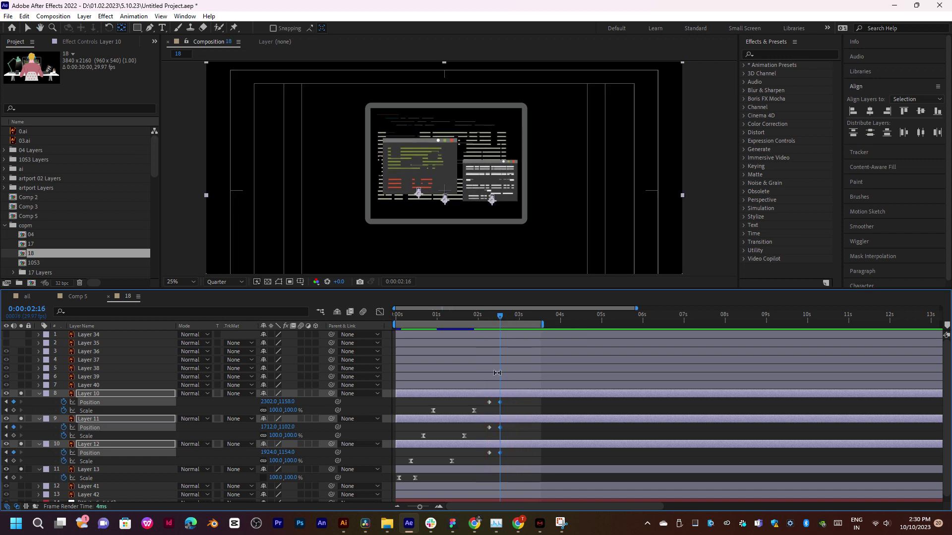
left_click(490, 403)
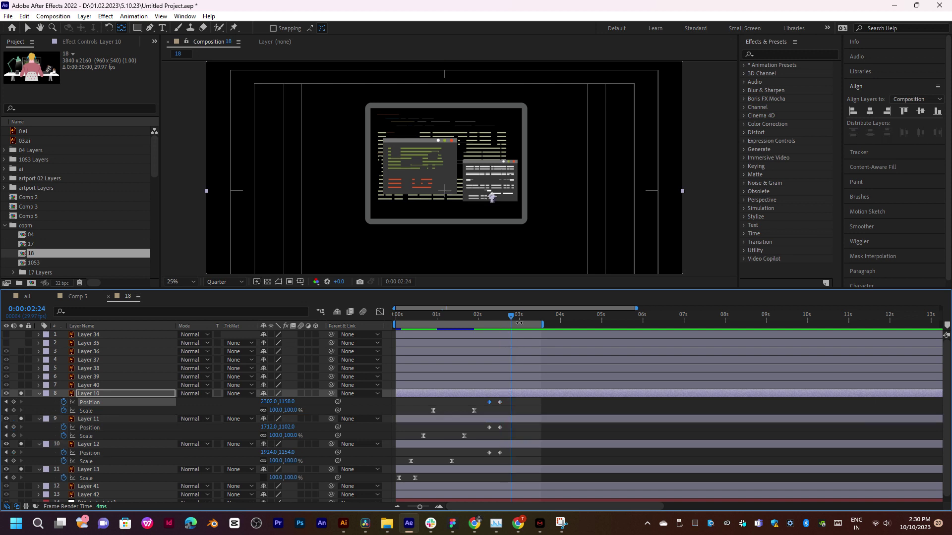
key("shift+Up")
key("shift+Up")
key("shift+Up")
key("Up")
key("Up")
key("Up")
left_click(490, 428)
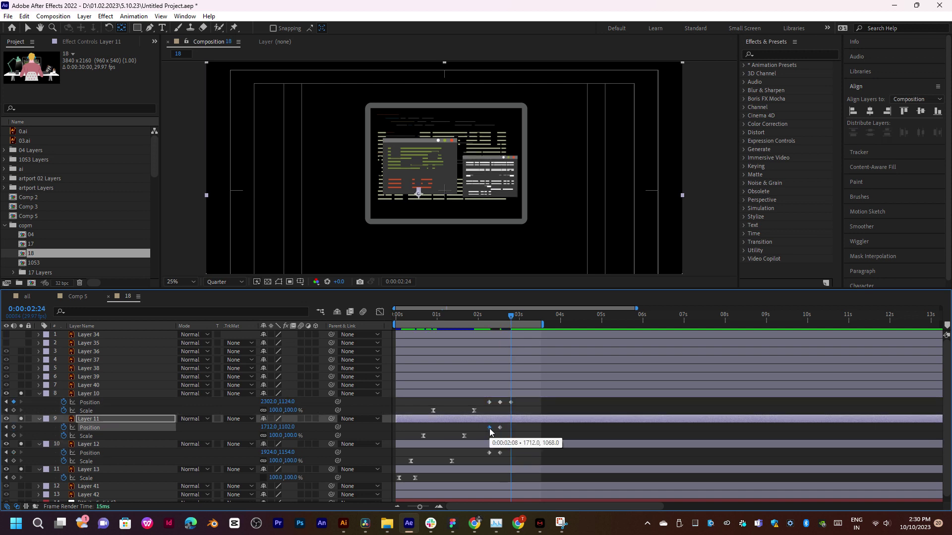
key("shift+Up")
key("shift+Up")
key("shift+Up")
key("Up")
key("Up")
key("Up")
left_click(489, 453)
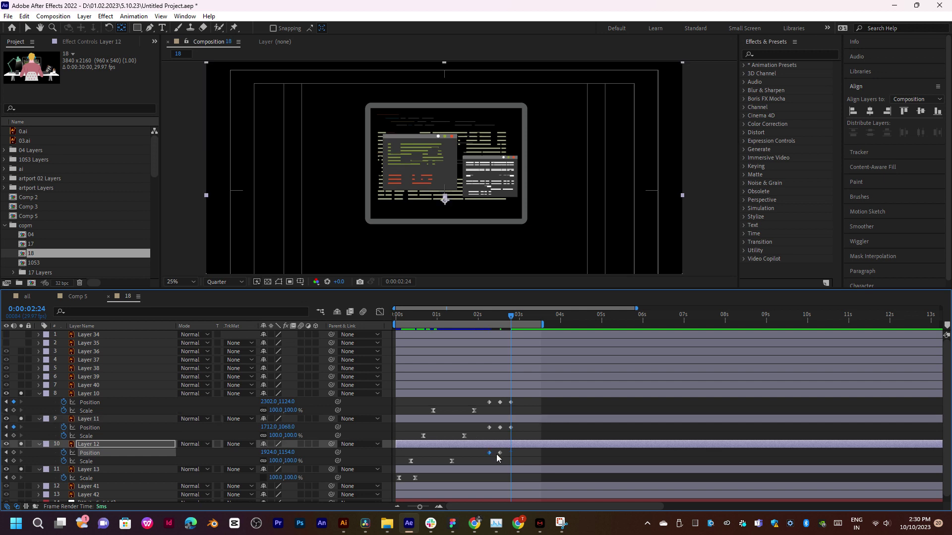
key("shift+Up")
key("shift+Up")
key("shift+Up")
key("Up")
key("Up")
key("Up")
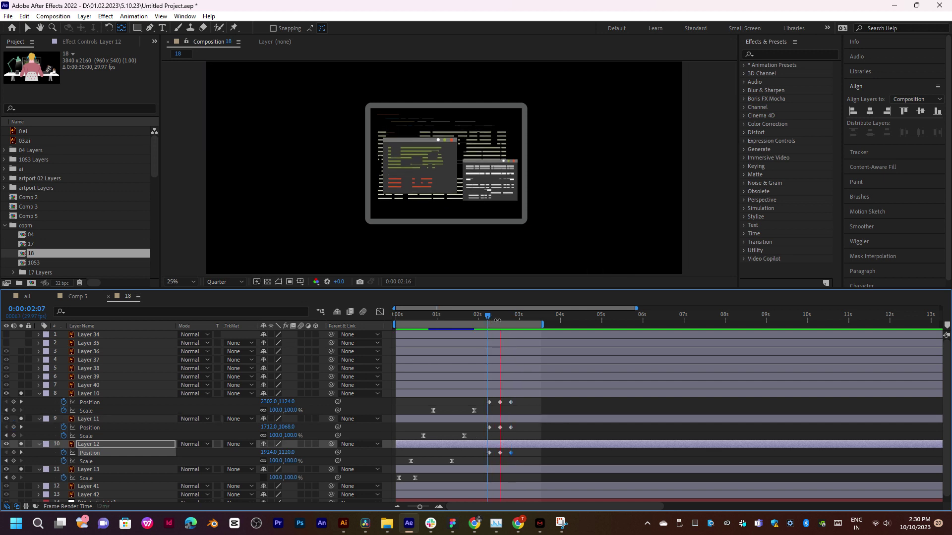
left_click_drag(489, 318, 524, 318)
left_click_drag(516, 399, 487, 456)
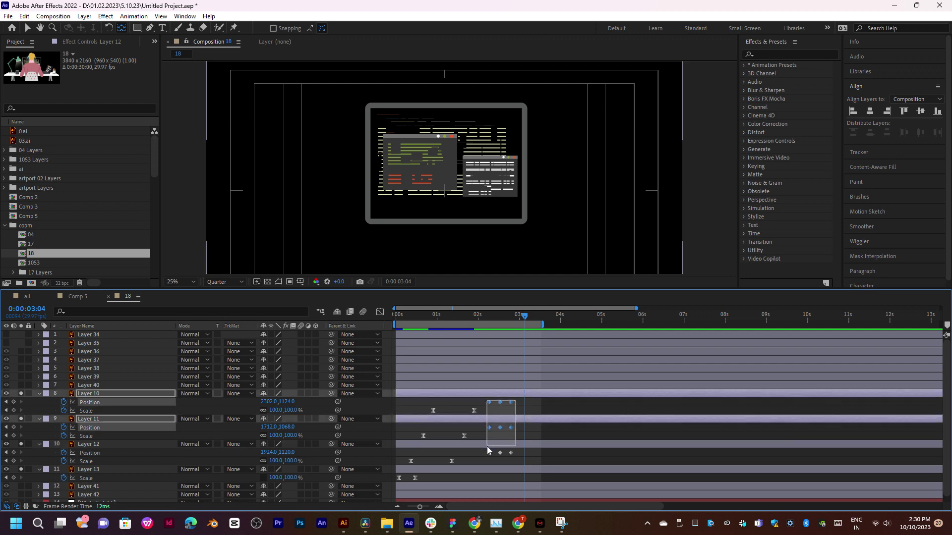
Apply Easy Ease to the Position keyframes of Layers 10–12
right_click(516, 450)
mouse_move(517, 447)
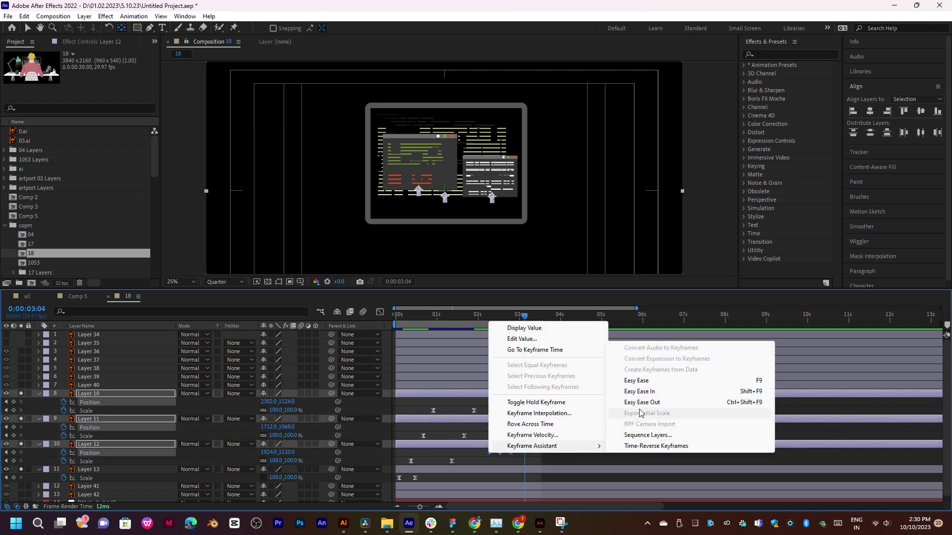
left_click(629, 367)
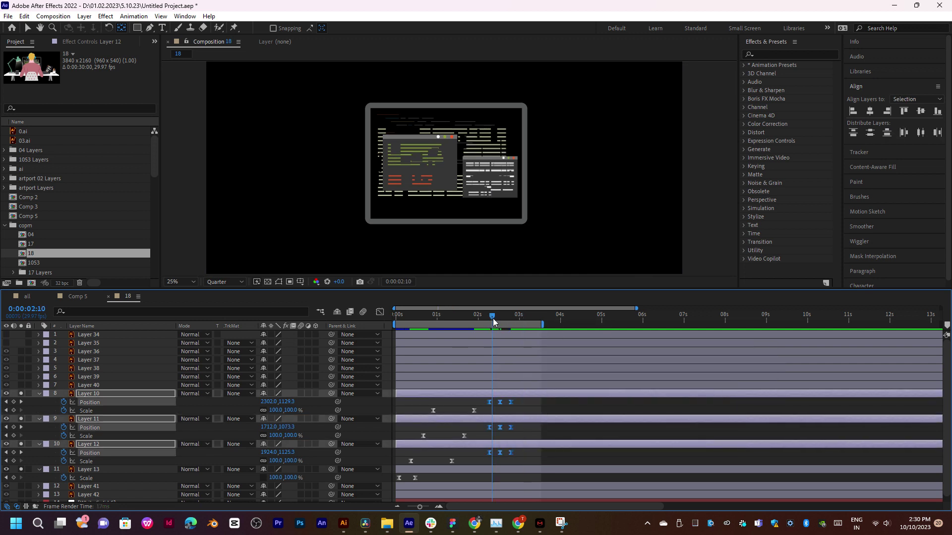
left_click(414, 323)
left_click_drag(414, 322, 453, 322)
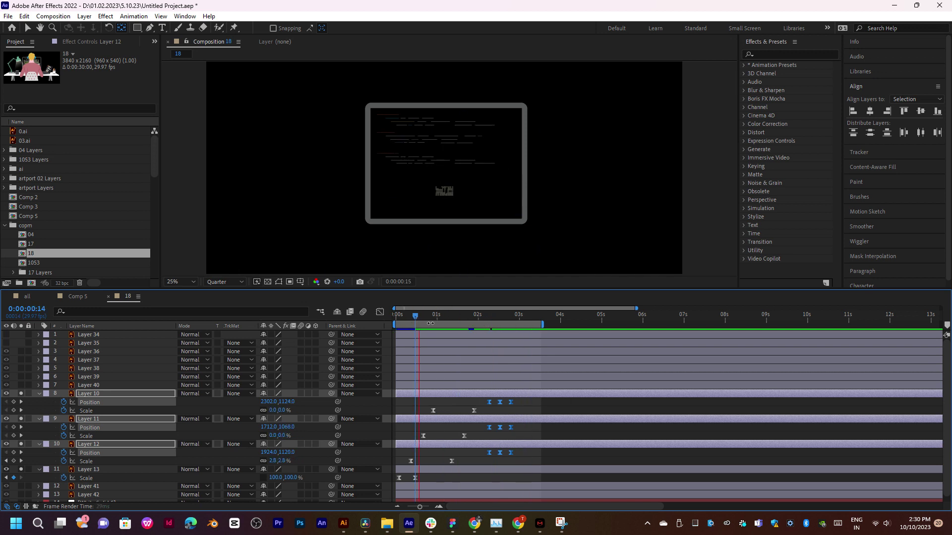
Turn on motion blur for Layers 10–12 and scrub through the scale pop-in
left_click(300, 419)
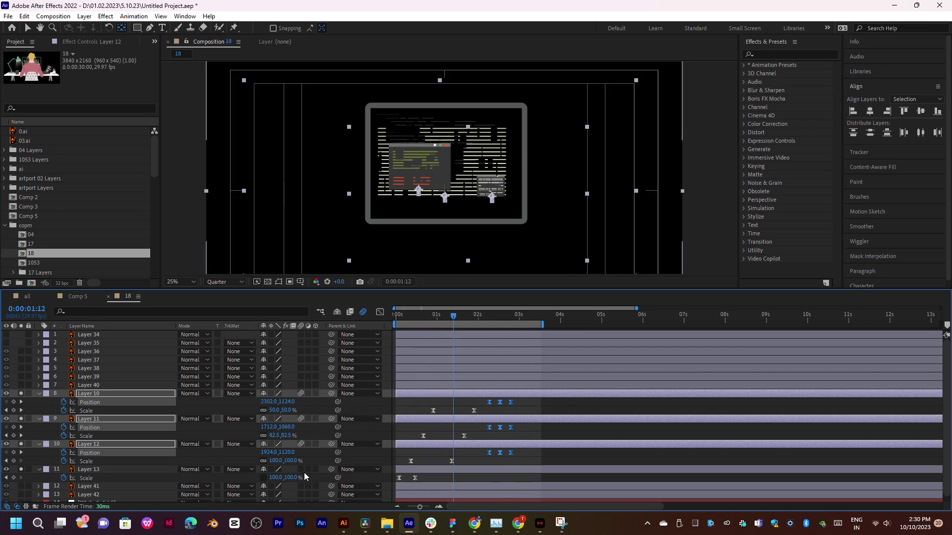
left_click(430, 323)
left_click(411, 327)
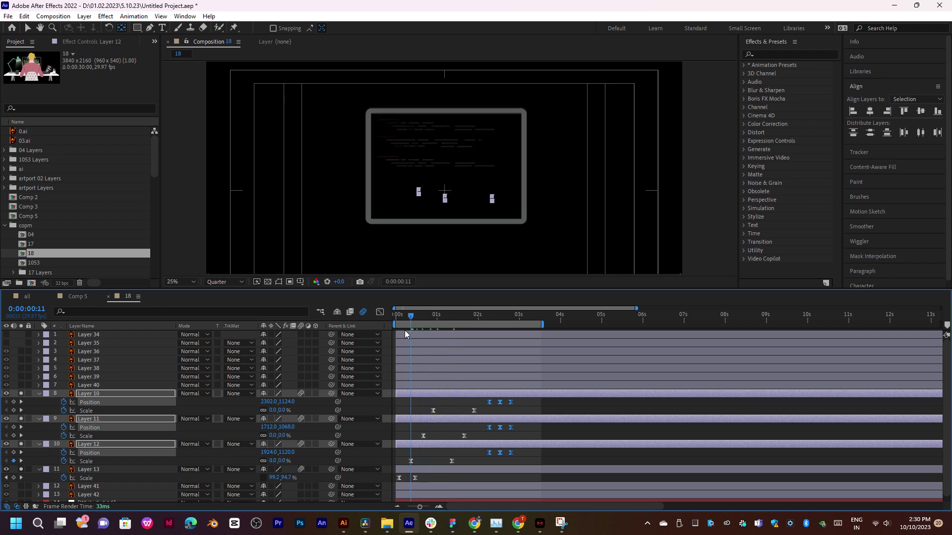
mouse_move(403, 320)
left_mouse_down()
mouse_move(423, 325)
mouse_move(408, 325)
left_mouse_up()
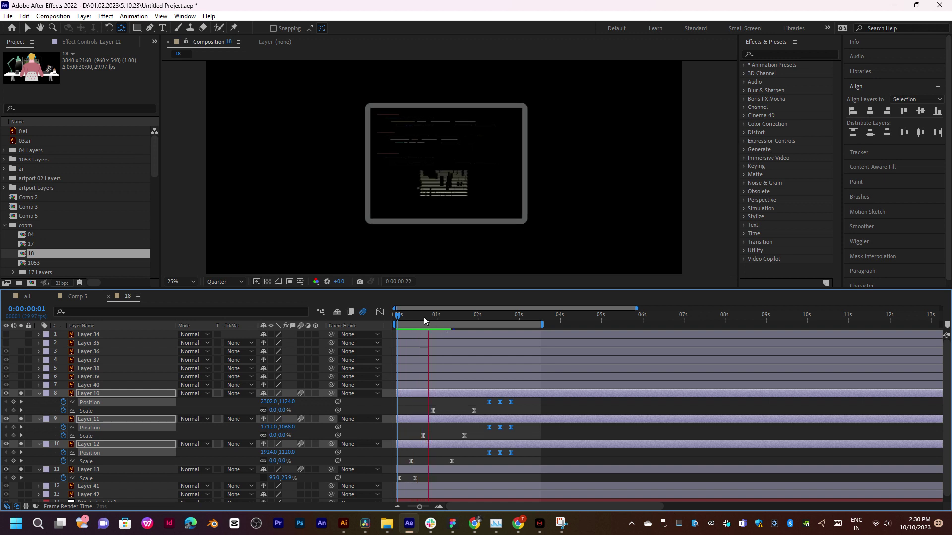
mouse_move(424, 316)
left_mouse_down()
mouse_move(393, 322)
mouse_move(465, 318)
left_mouse_up()
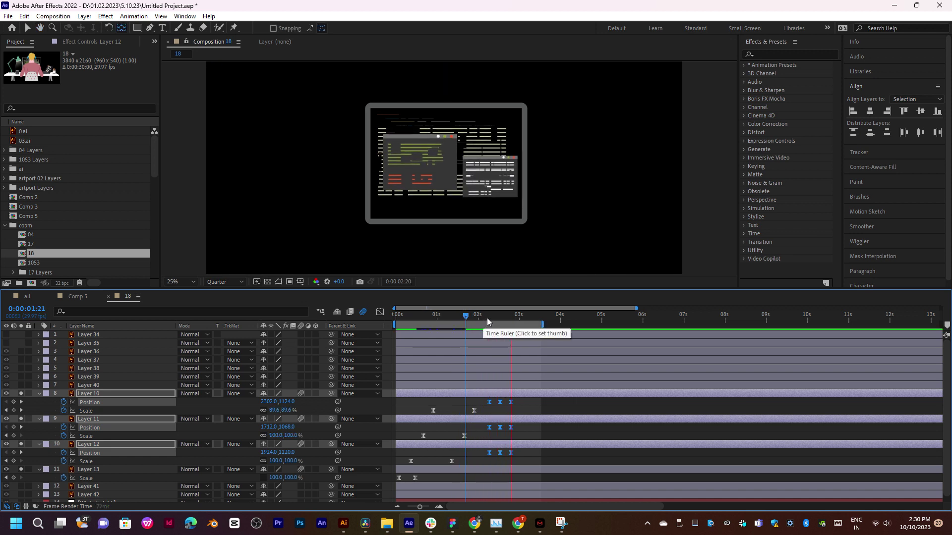
Shift the dip keyframes of Layers 10–12 earlier and stretch them to last longer
left_click(481, 314)
left_click_drag(489, 402, 477, 402)
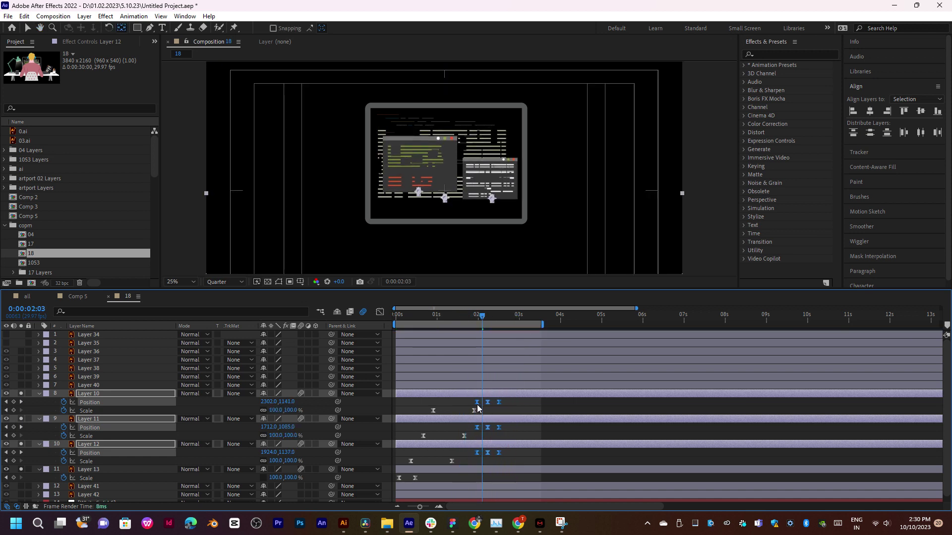
left_click(462, 314)
key("space")
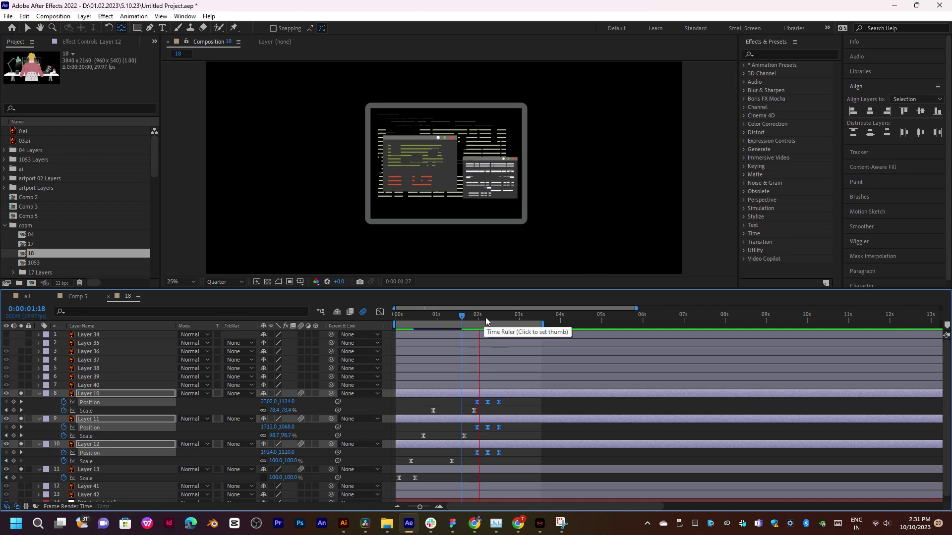
key("space")
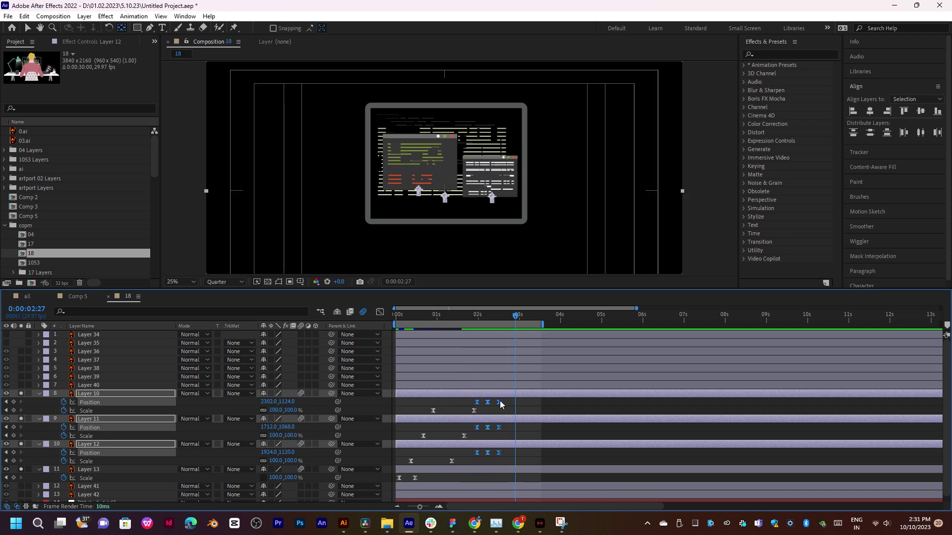
left_click_drag(498, 401, 506, 402, "alt")
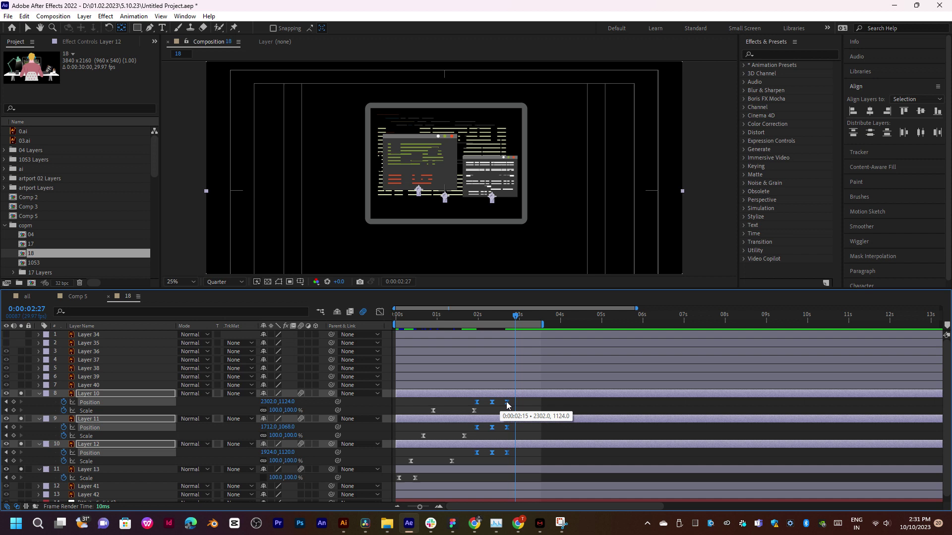
left_click(473, 314)
key("space")
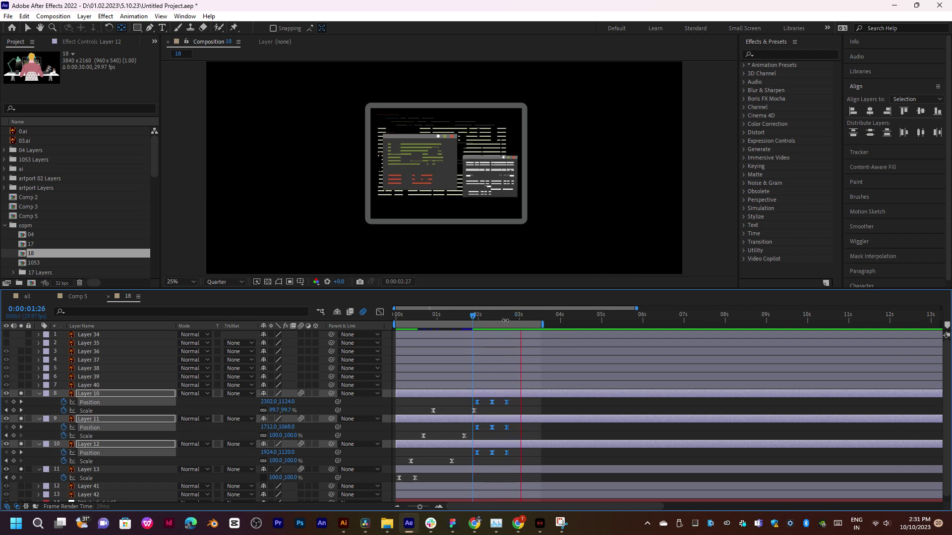
Start the work area at 0:00:01:15 and preview it
left_click_drag(502, 316, 435, 314)
key("space")
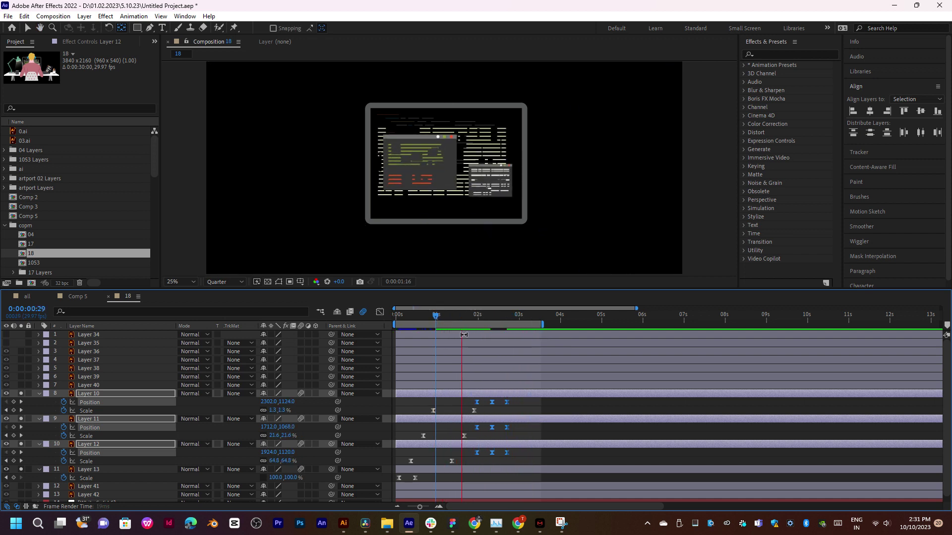
left_click(477, 316)
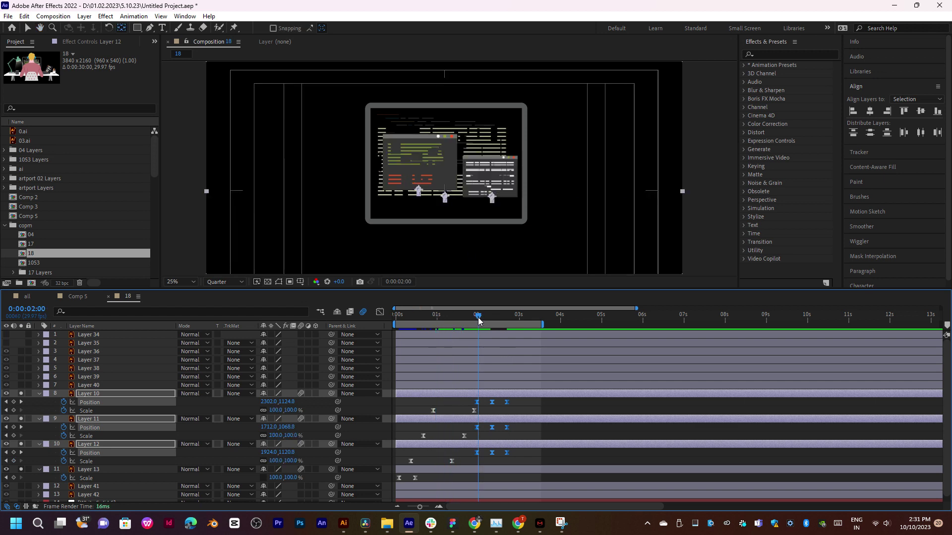
left_click_drag(478, 320, 458, 318)
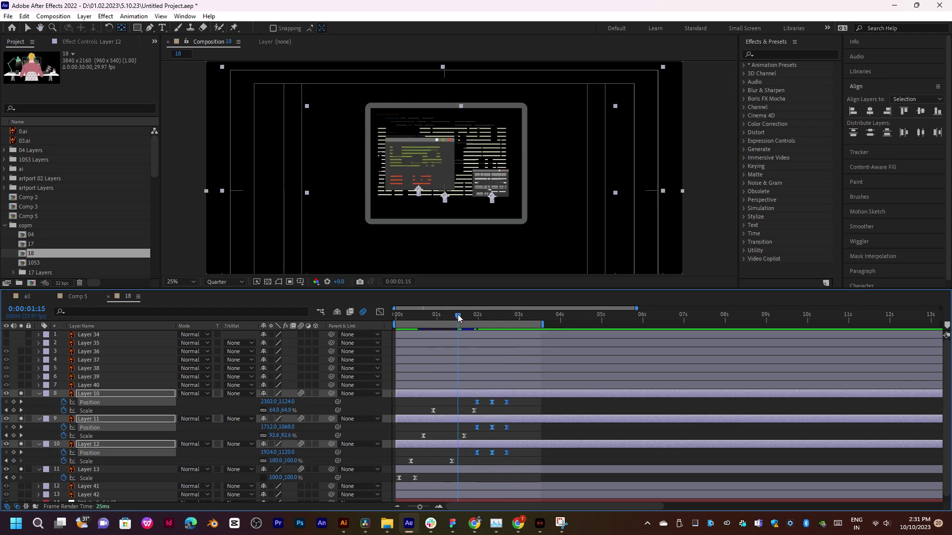
key("b")
key("space")
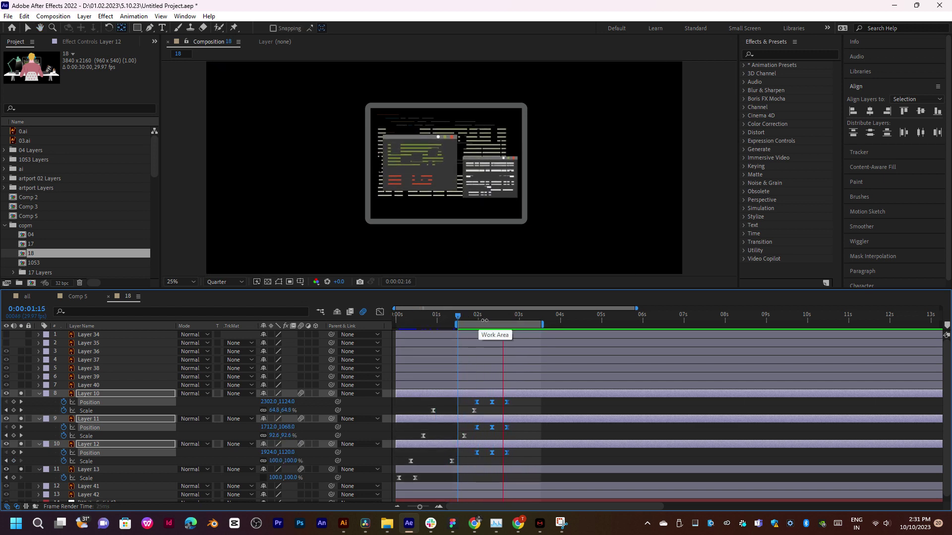
Preview the work area animation with all layers deselected
key("space")
left_click(528, 406)
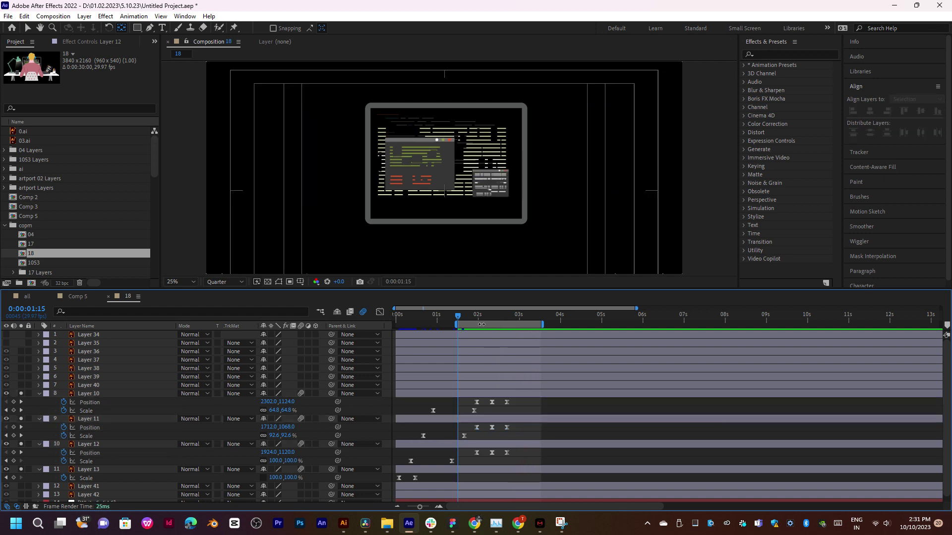
key("space")
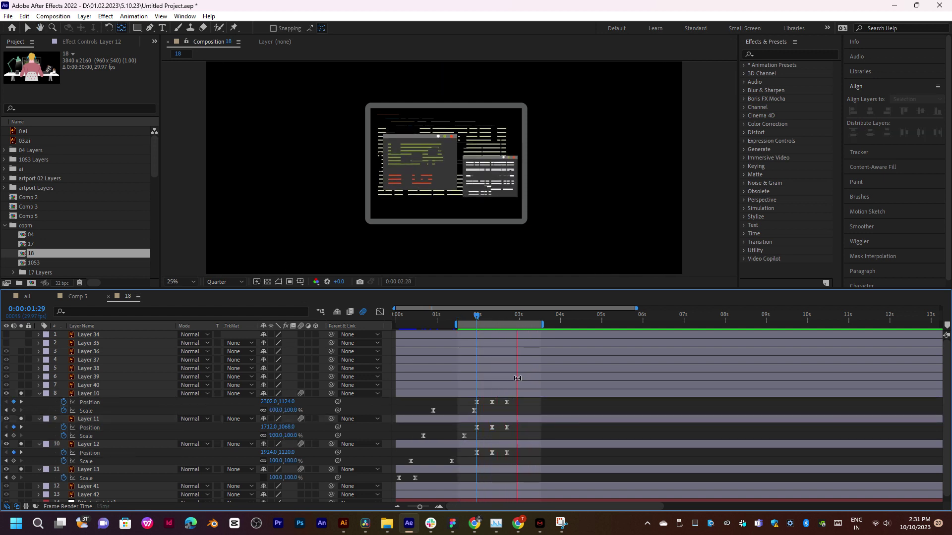
key("space")
At 0:00:03:00, nudge Layers 10, 11 and 12 down to add lowered Position keyframes
left_click(518, 318)
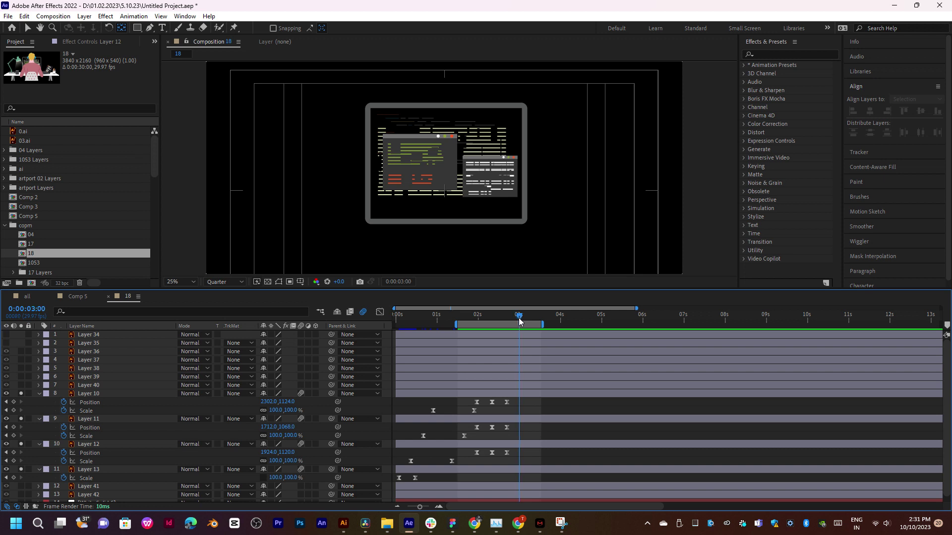
left_click(492, 402)
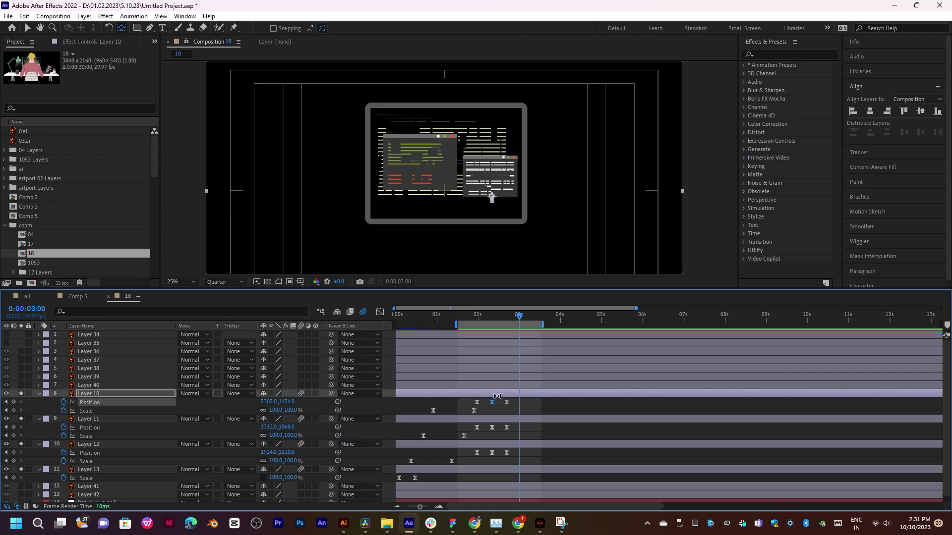
key("shift+Down")
key("shift+Down")
key("shift+Down")
left_click(492, 427)
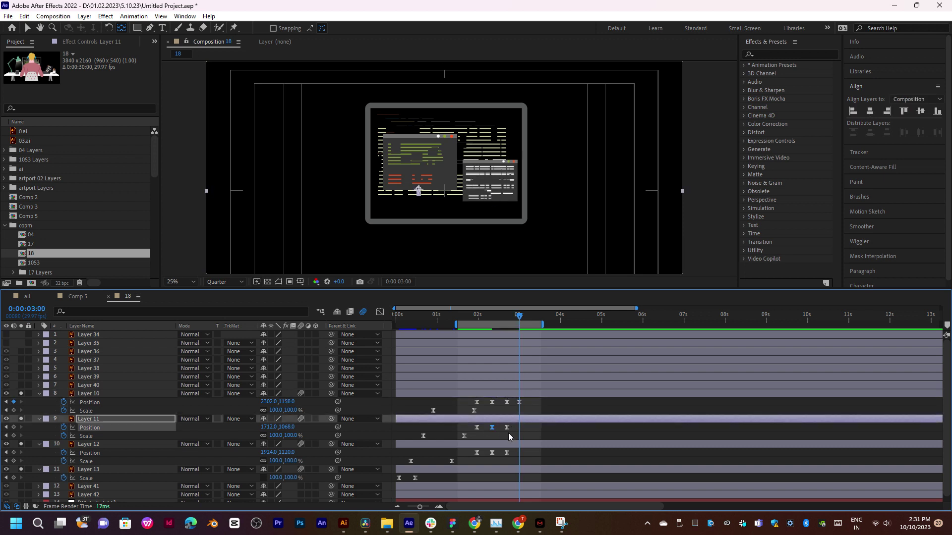
key("shift+Down")
key("shift+Down")
key("shift+Down")
left_click(492, 452)
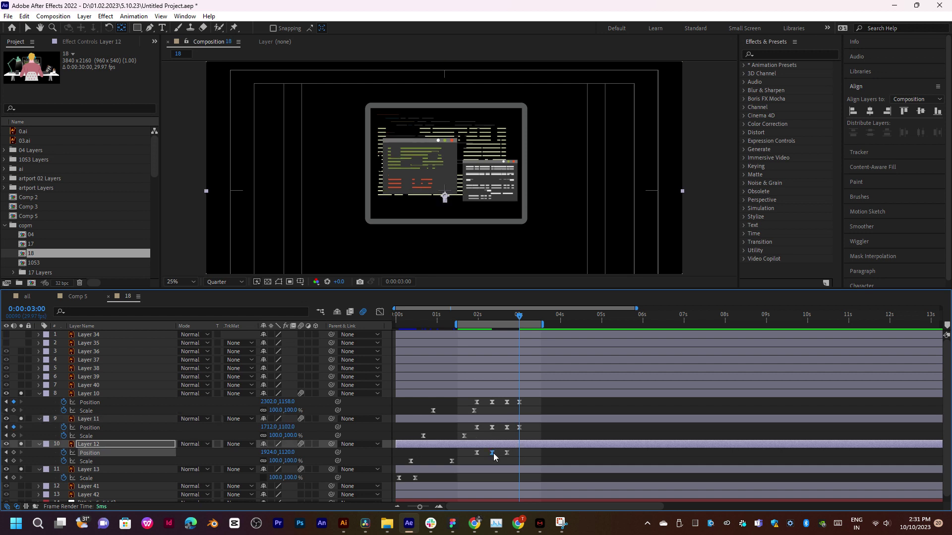
key("shift+Down")
key("shift+Down")
key("shift+Down")
key("space")
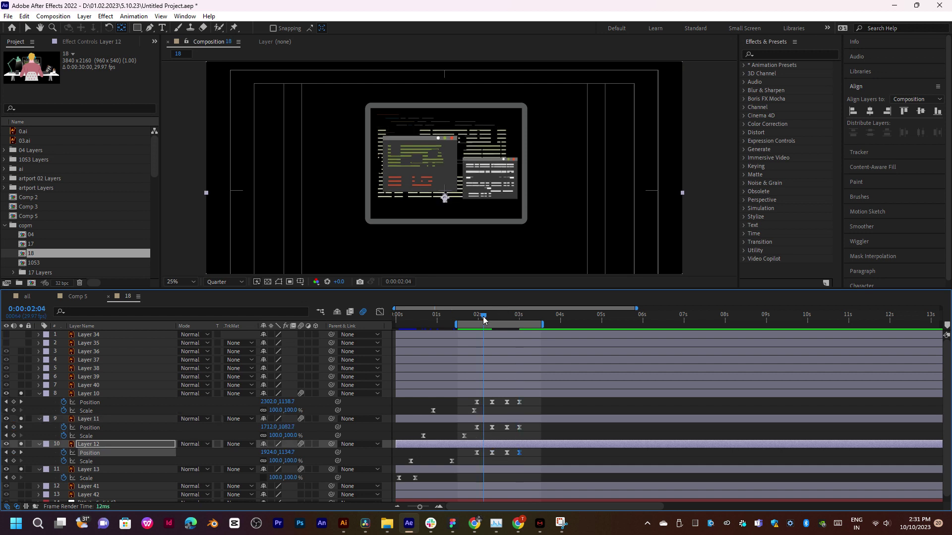
key("space")
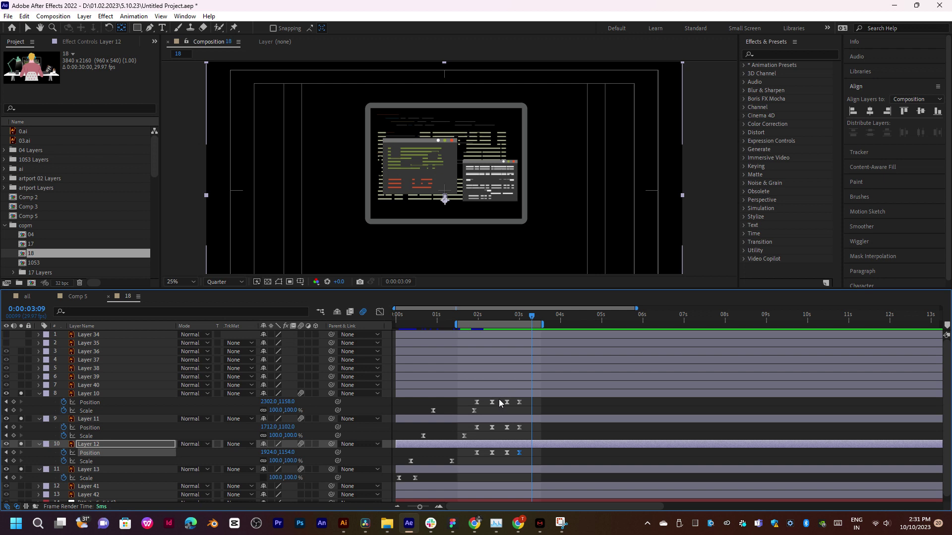
Add a loopOut("cycle") expression to Layer 10's Position and check the looping
left_click(489, 395)
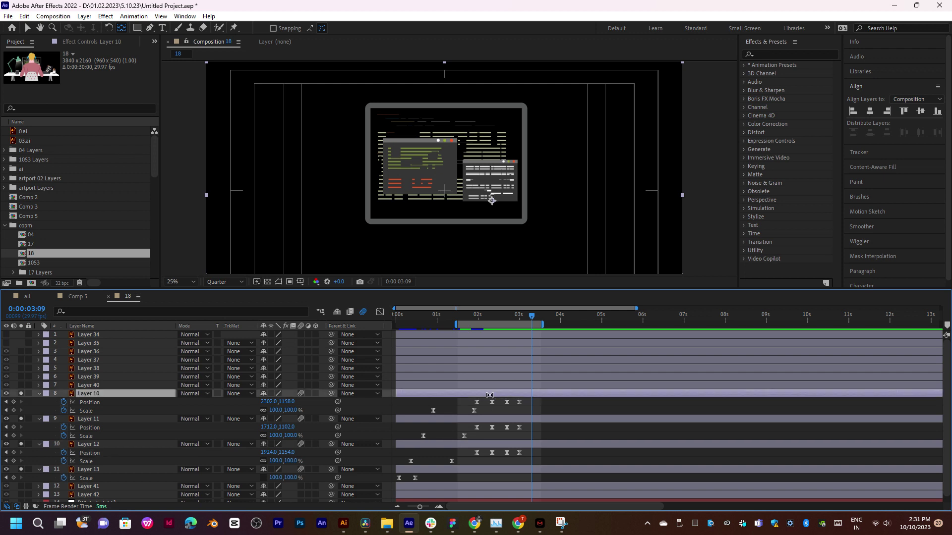
left_click(492, 402)
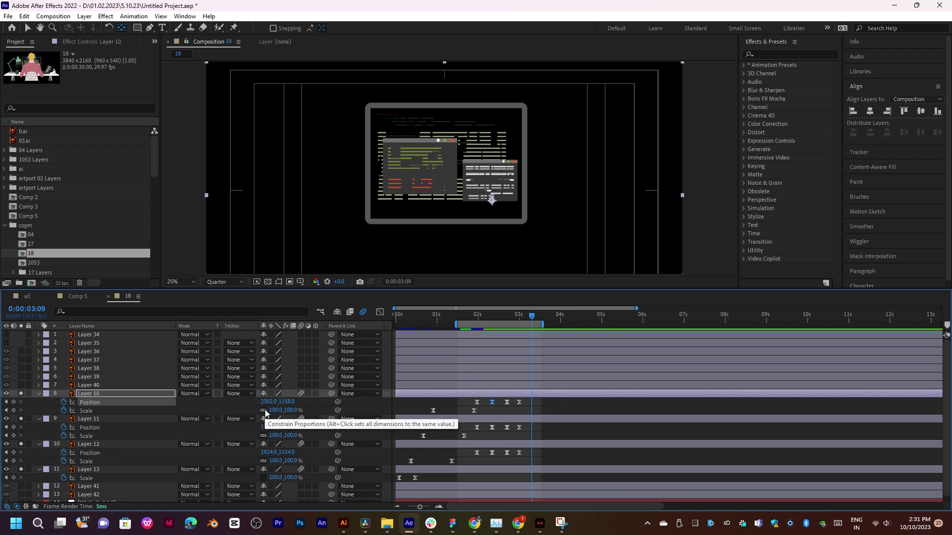
left_click(64, 402, "alt")
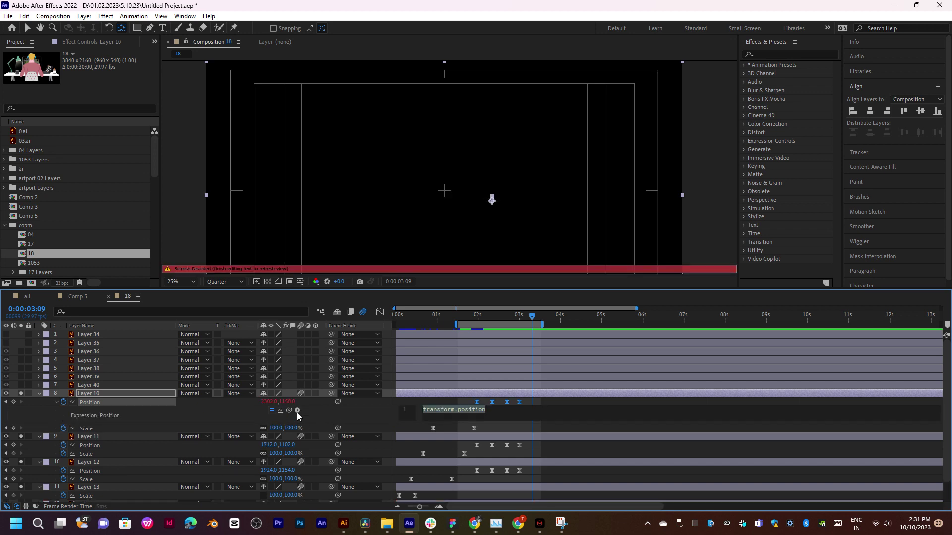
left_click(297, 410)
mouse_move(342, 353)
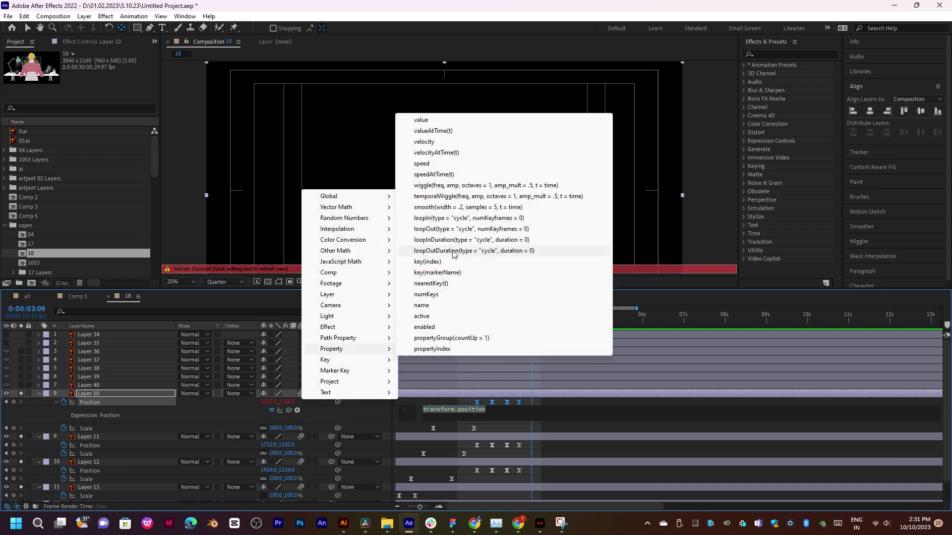
left_click(450, 234)
left_click(511, 316)
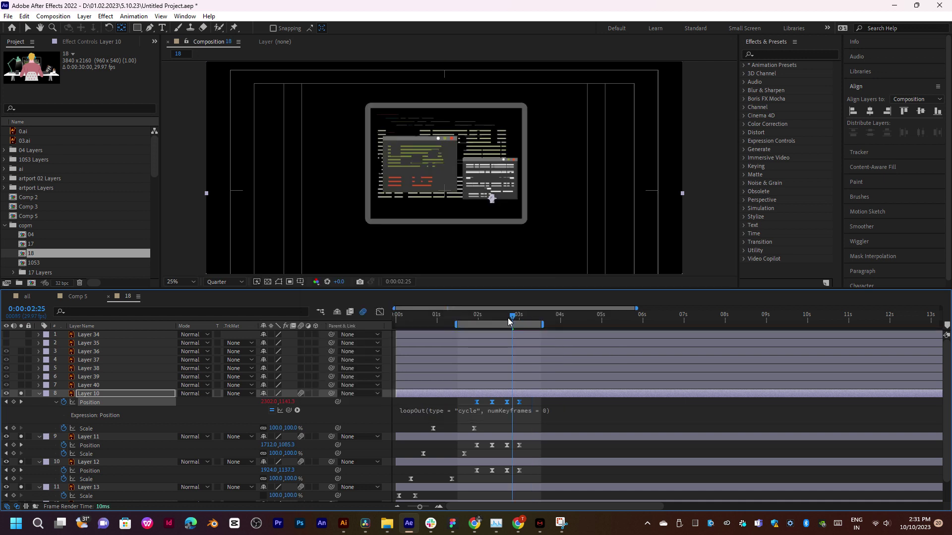
left_click_drag(542, 319, 564, 320)
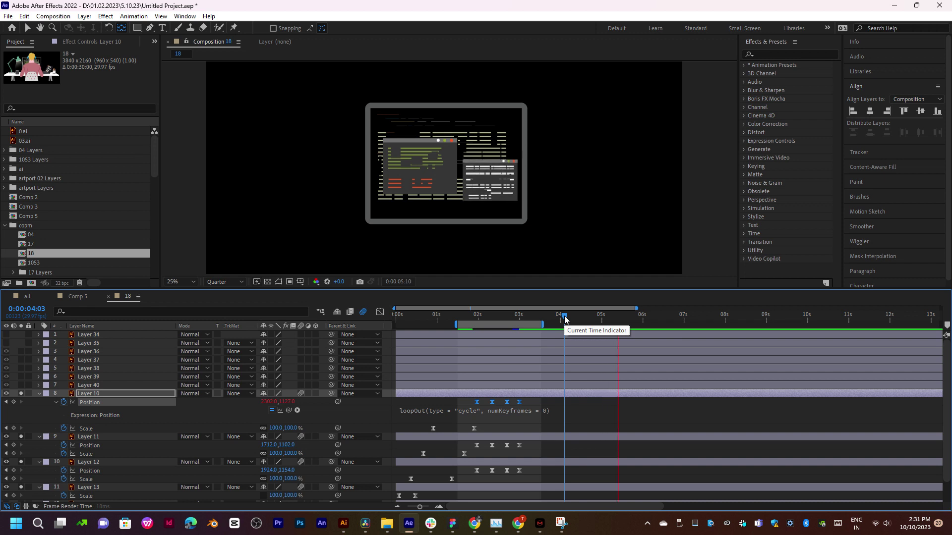
mouse_move(564, 319)
left_mouse_down()
mouse_move(611, 319)
mouse_move(599, 319)
left_mouse_up()
Add the same loopOut("cycle") expression to Layer 11's Position
left_click(536, 437)
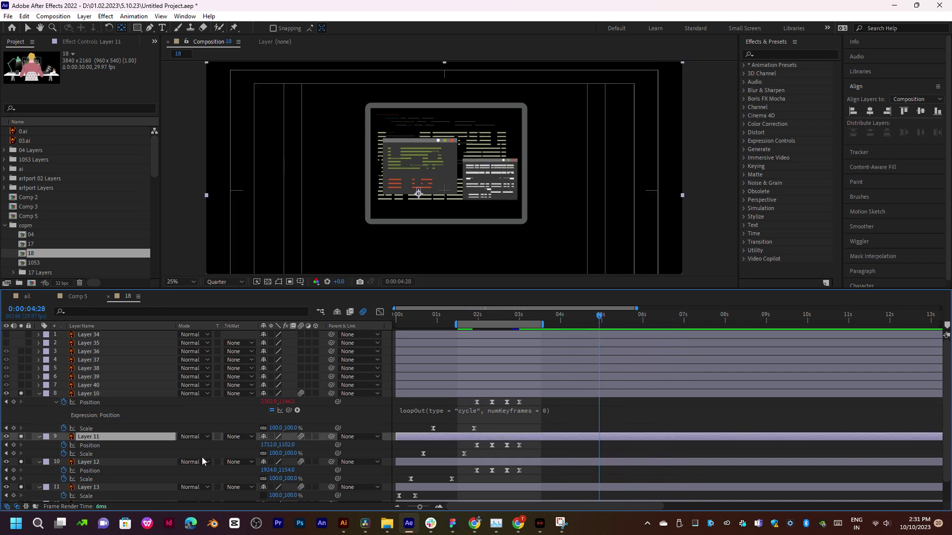
left_click(64, 445, "alt")
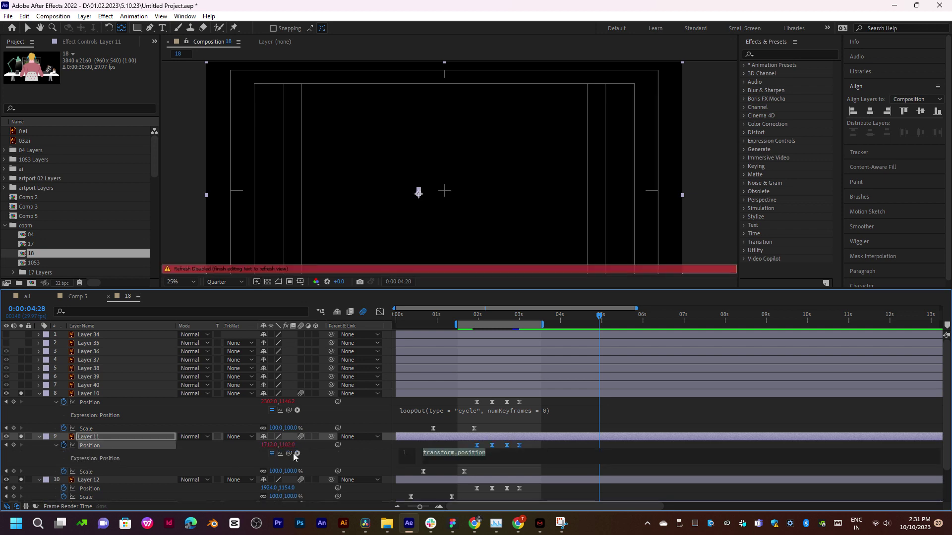
left_click(296, 454)
mouse_move(377, 392)
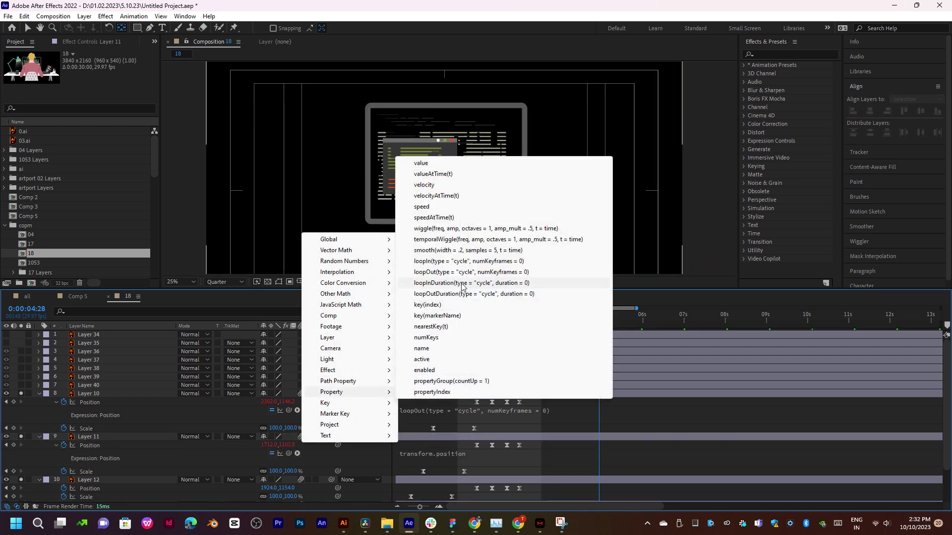
left_click(458, 272)
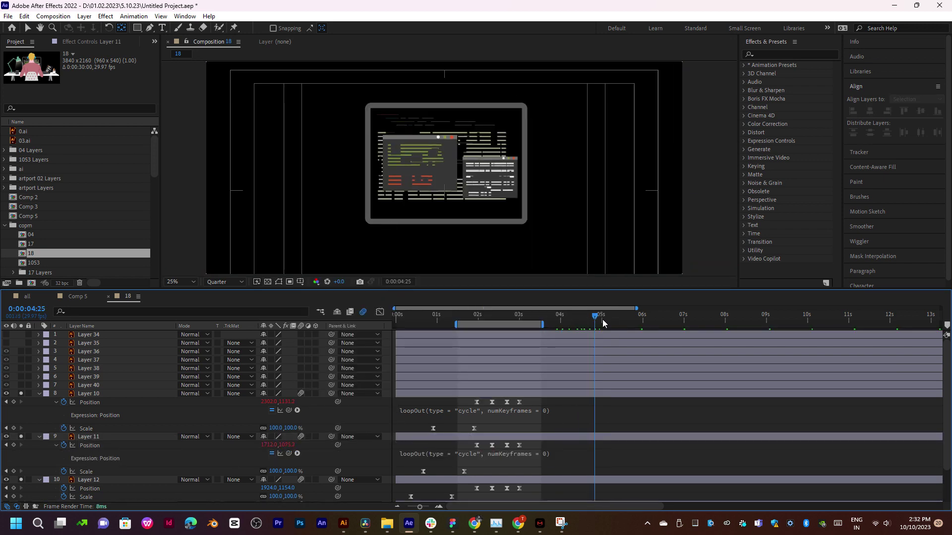
scroll(530, 445, "down", 3)
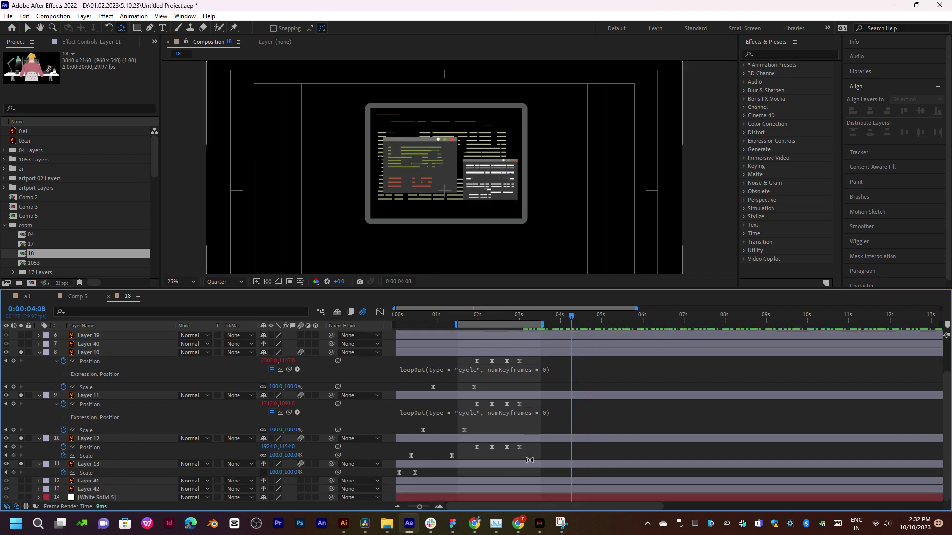
Give Layer 12's Position the loopOut("cycle") expression and shift its keyframes earlier
left_click(531, 439)
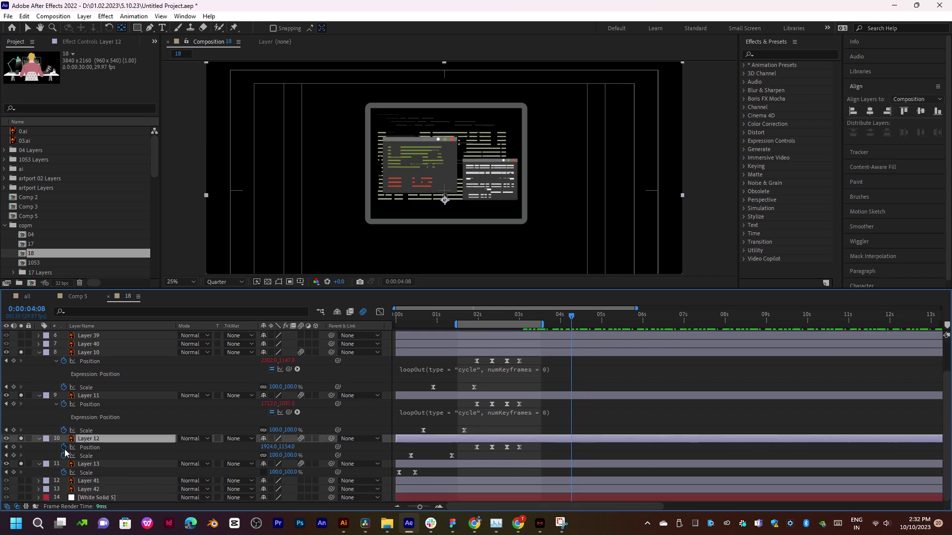
left_click(337, 448, "alt")
left_click(297, 455)
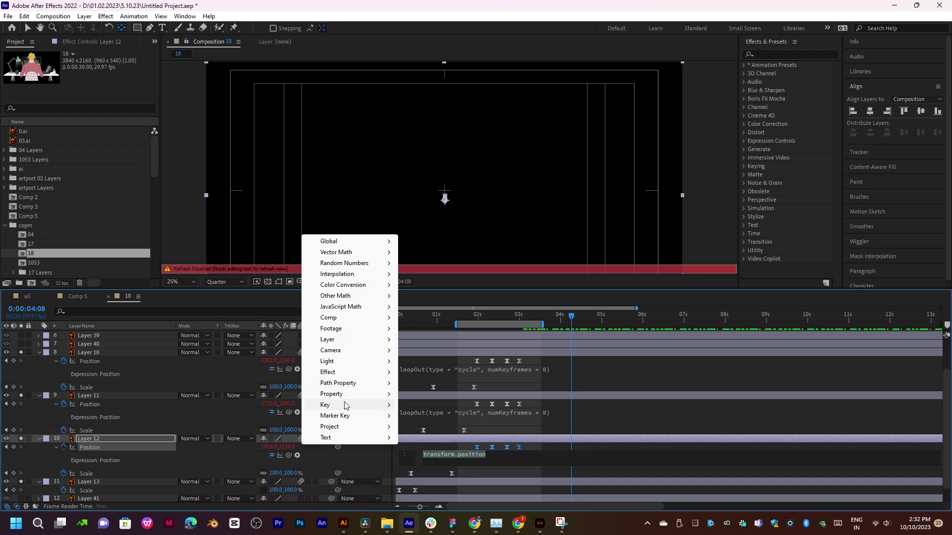
mouse_move(347, 394)
left_click(452, 274)
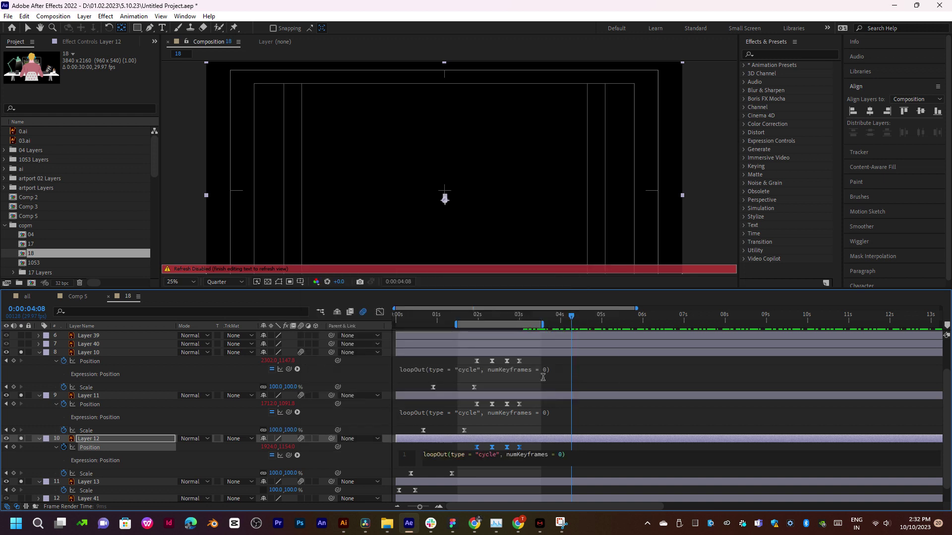
left_click(479, 449)
left_click_drag(521, 448, 465, 451)
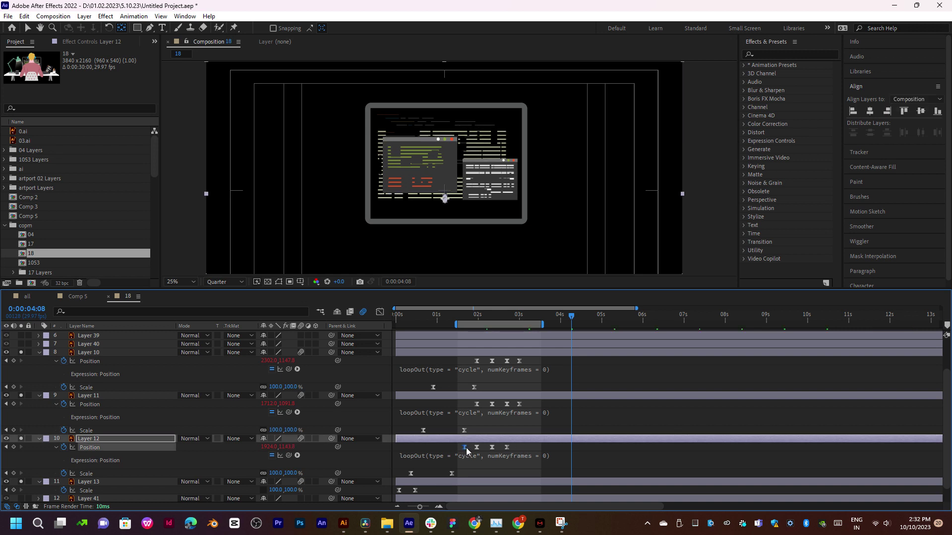
mouse_move(531, 446)
left_mouse_down()
mouse_move(471, 450)
mouse_move(549, 449)
mouse_move(398, 456)
left_mouse_up()
Preview the looping animation from the start and around 0:00:02:02
left_click(407, 323)
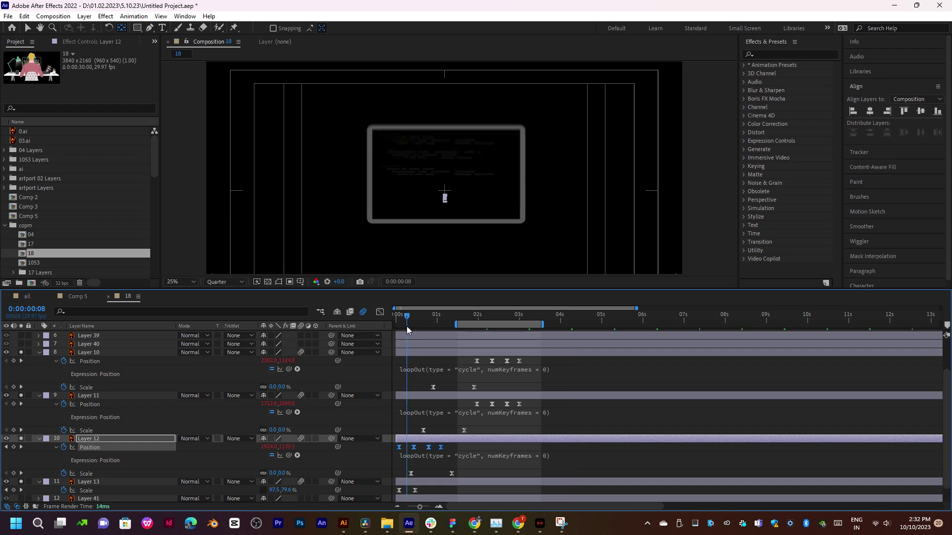
key("space")
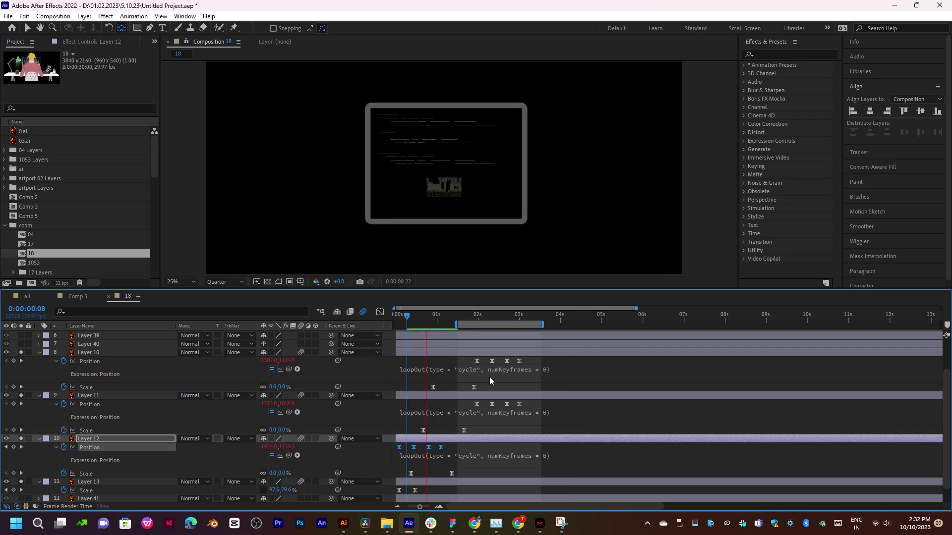
key("space")
key("space")
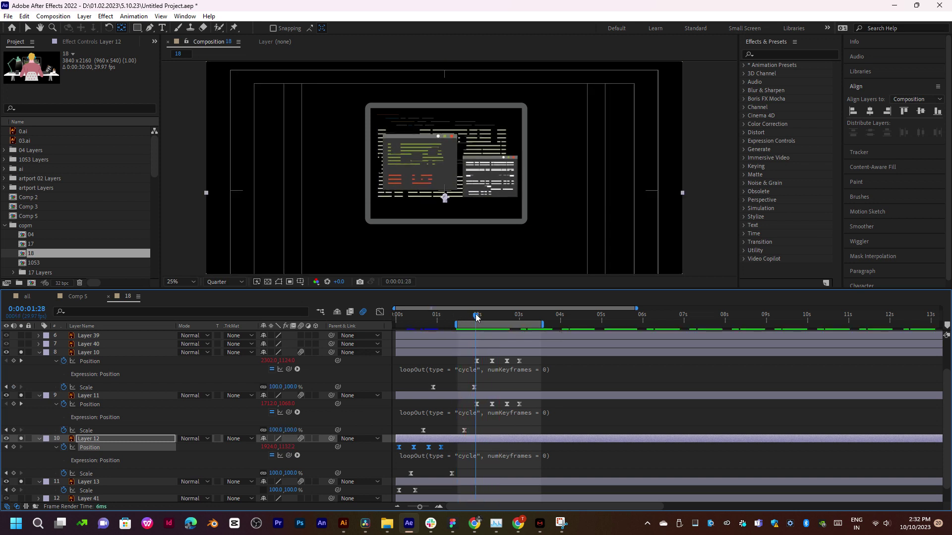
left_click(476, 316)
left_click_drag(477, 317, 483, 321)
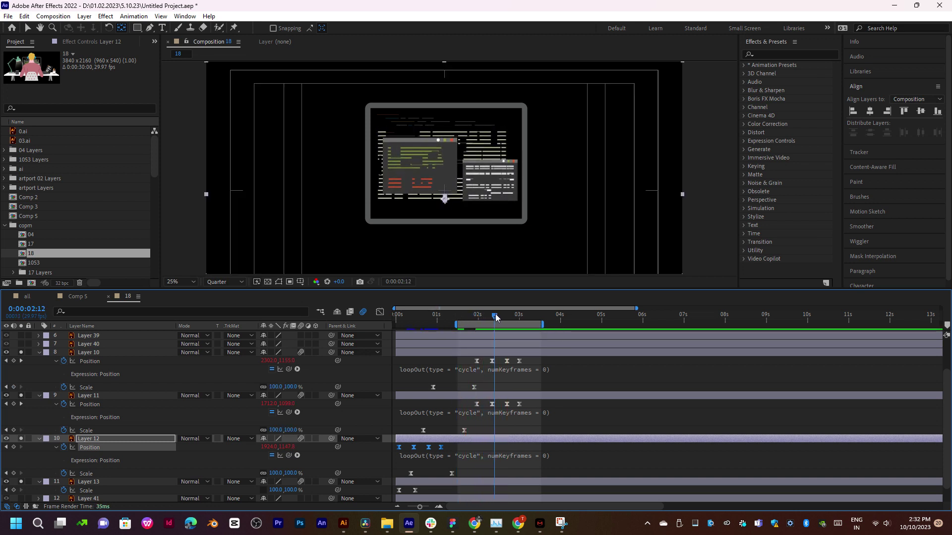
key("space")
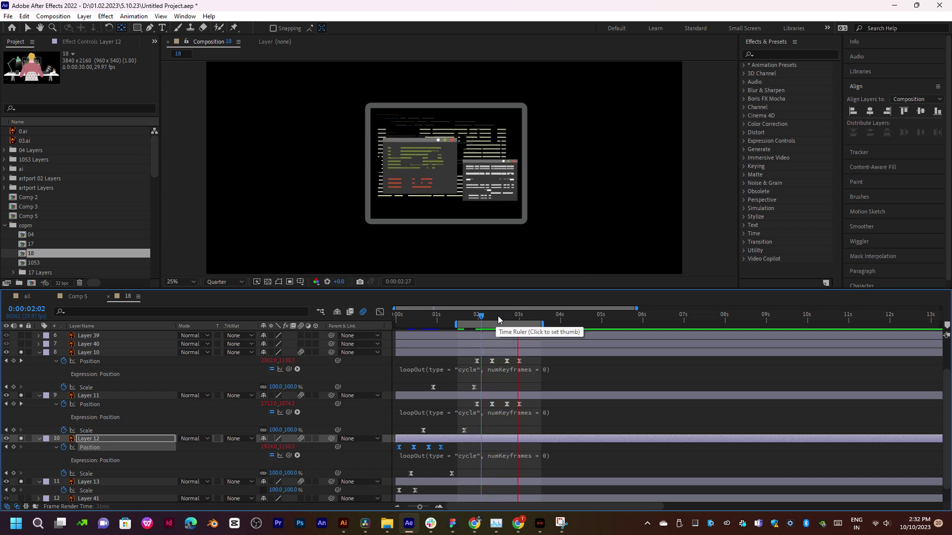
key("space")
Delete the last Position keyframe on Layers 11 and 10
mouse_move(523, 407)
left_mouse_down()
mouse_move(471, 402)
mouse_move(483, 404)
left_mouse_up()
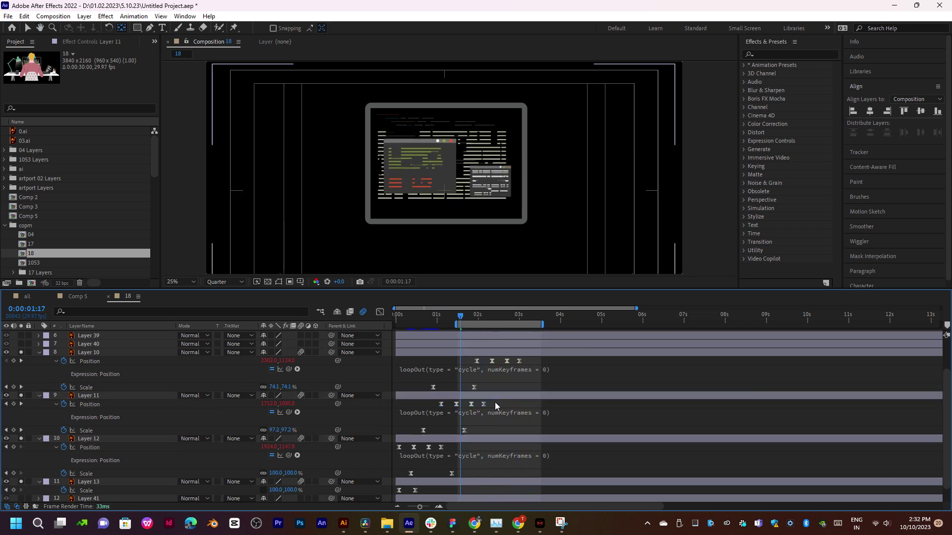
key("Delete")
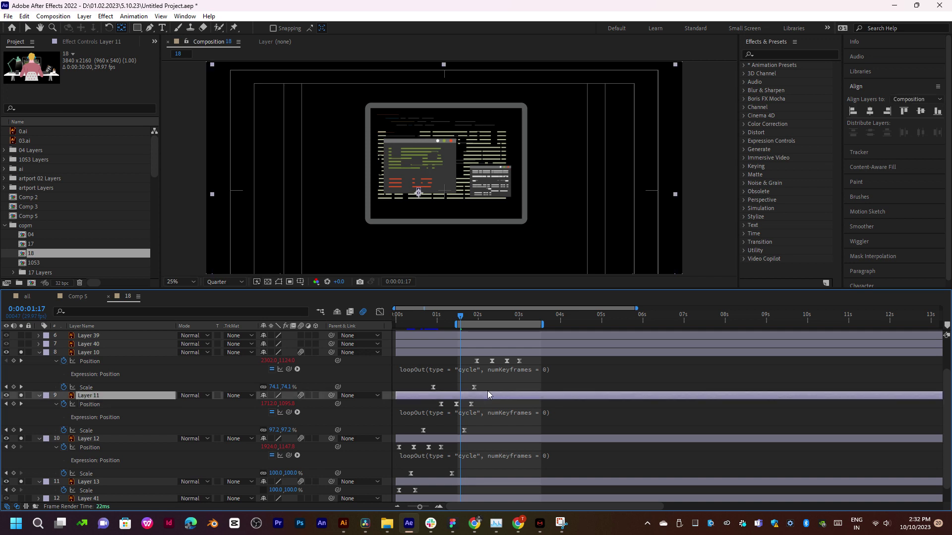
left_click_drag(464, 317, 510, 315)
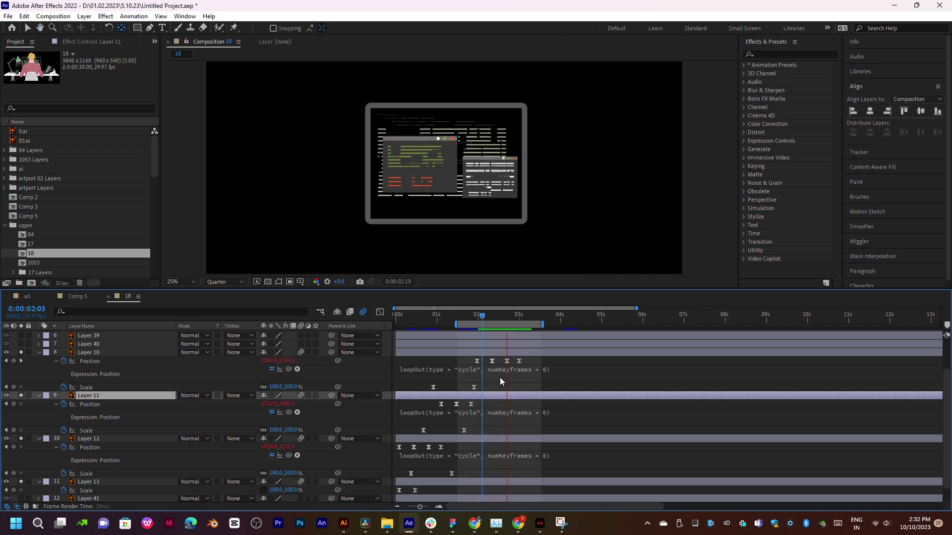
left_click(519, 361)
key("Delete")
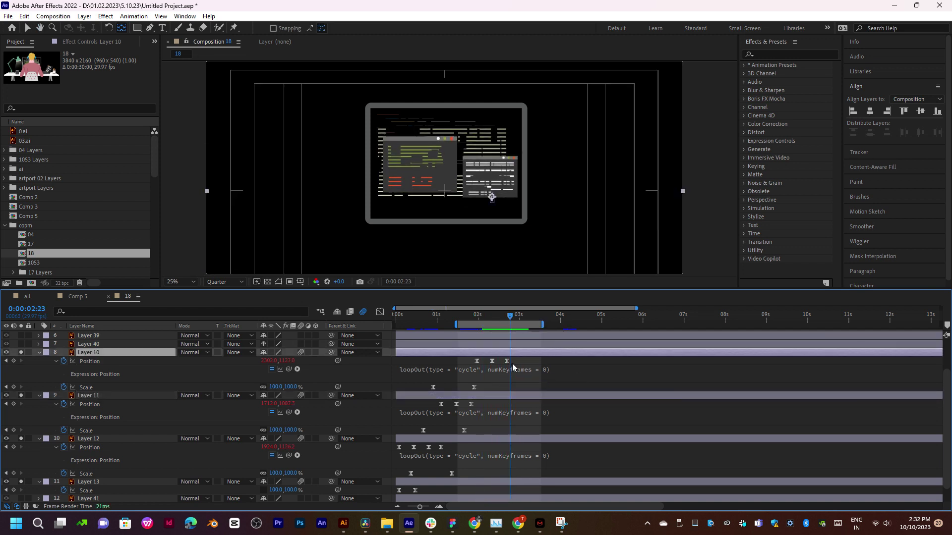
Shift Layer 10's remaining three Position keyframes later and preview the staggered timing
left_click(477, 362)
left_click_drag(476, 364, 511, 365)
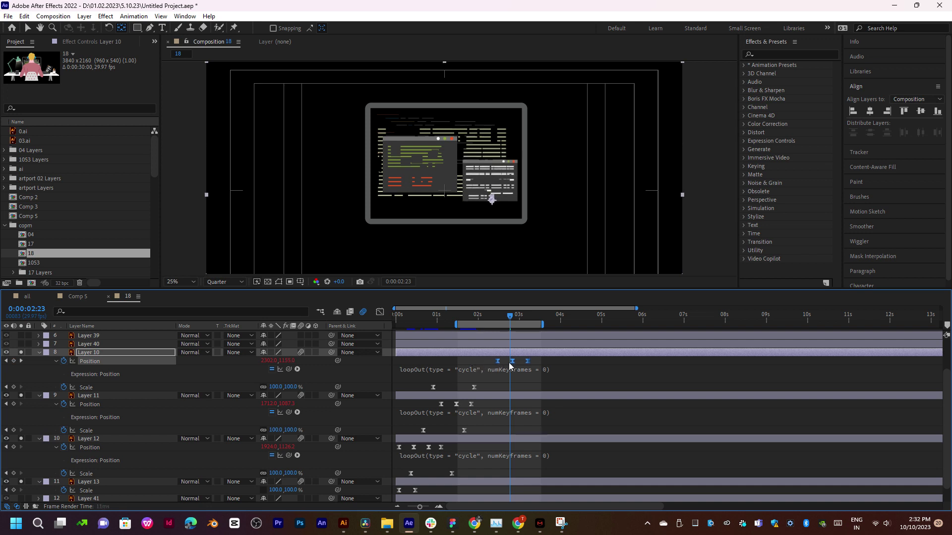
key("space")
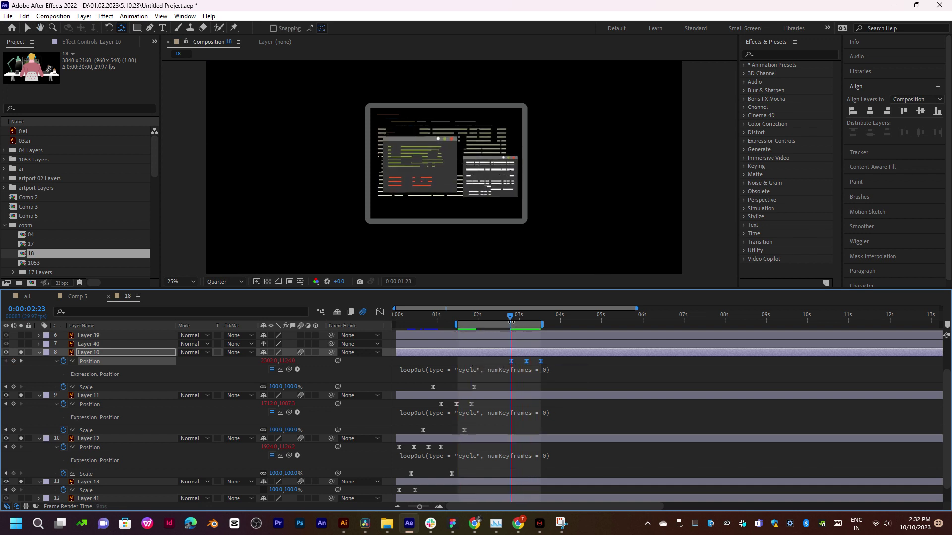
key("space")
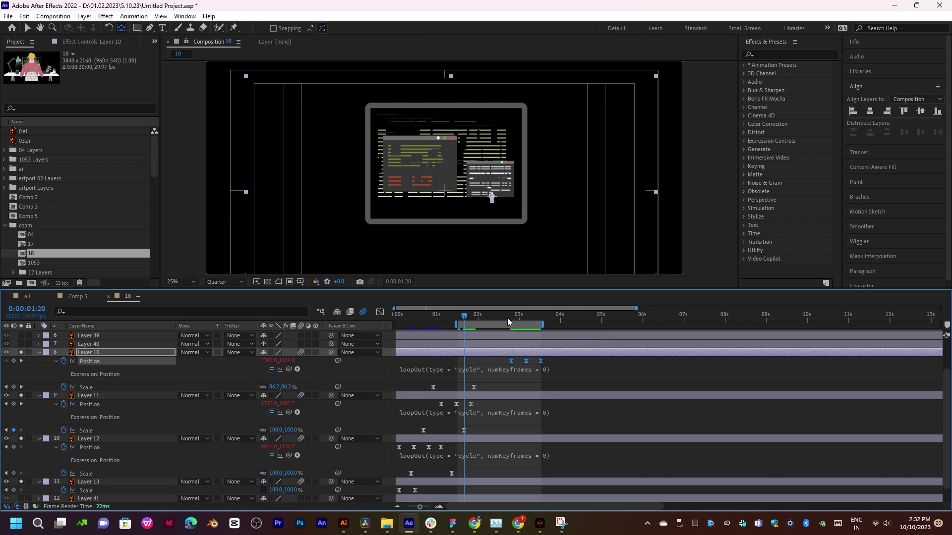
key("space")
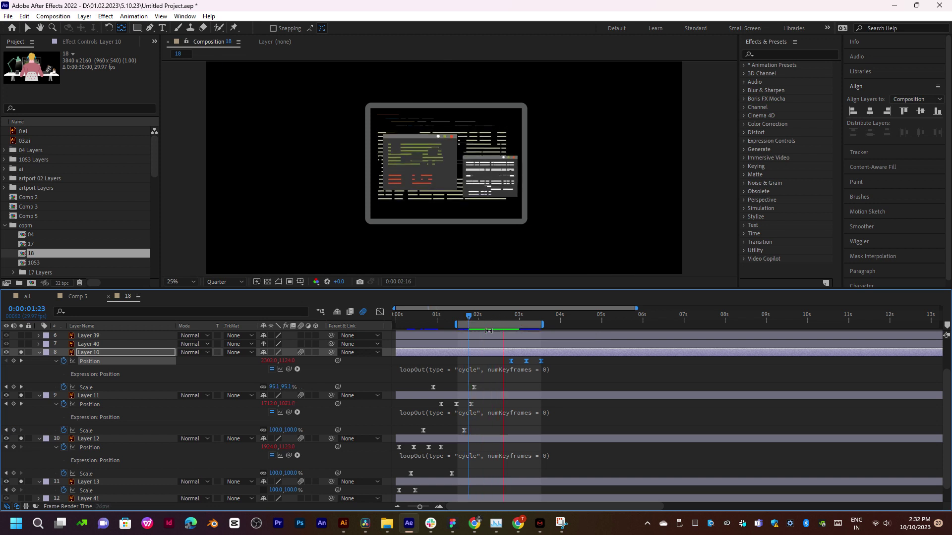
scroll(473, 220, "down", 1)
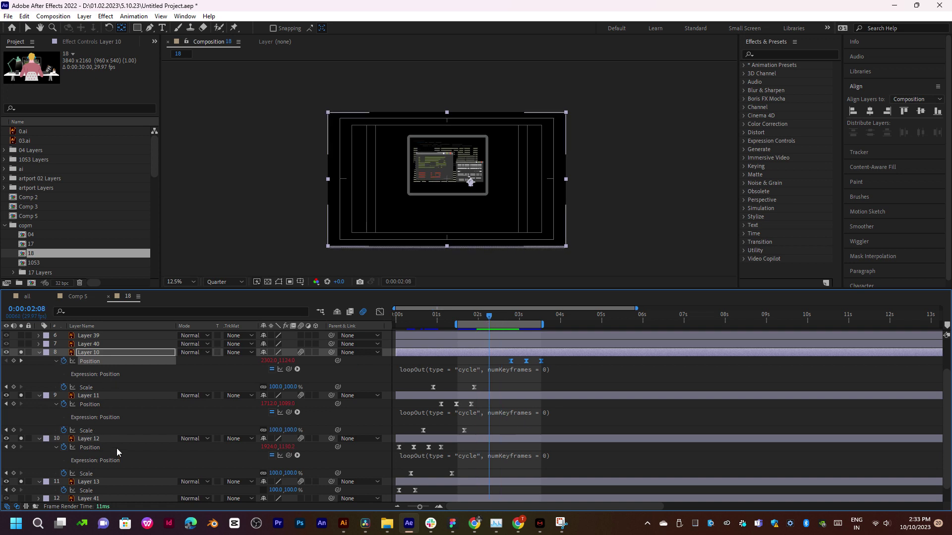
left_click(101, 479, "shift")
Collapse layer properties, unsolo Layer 10 and preview the full desk animation
key("u")
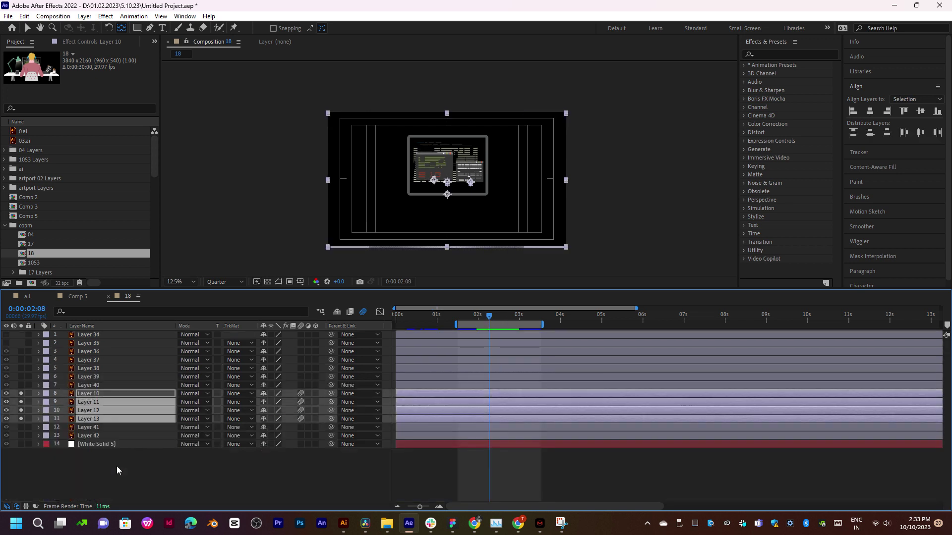
left_click(20, 394)
key("space")
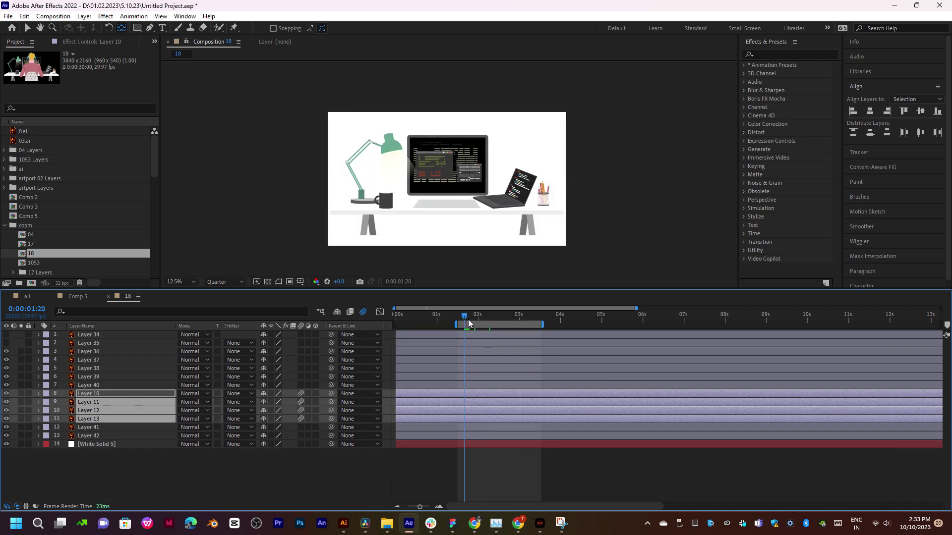
mouse_move(476, 318)
left_mouse_down()
mouse_move(520, 310)
mouse_move(494, 323)
mouse_move(544, 306)
mouse_move(499, 315)
left_mouse_up()
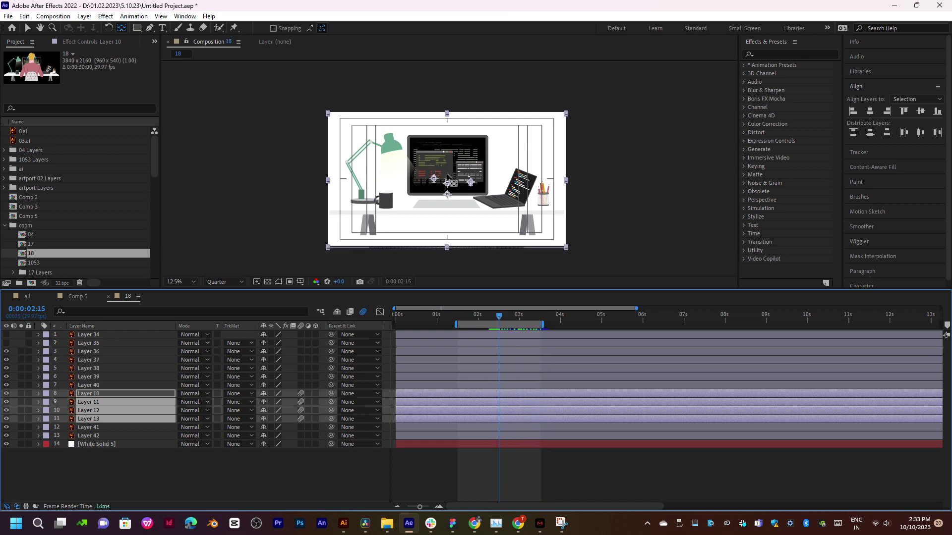
scroll(447, 177, "up", 1)
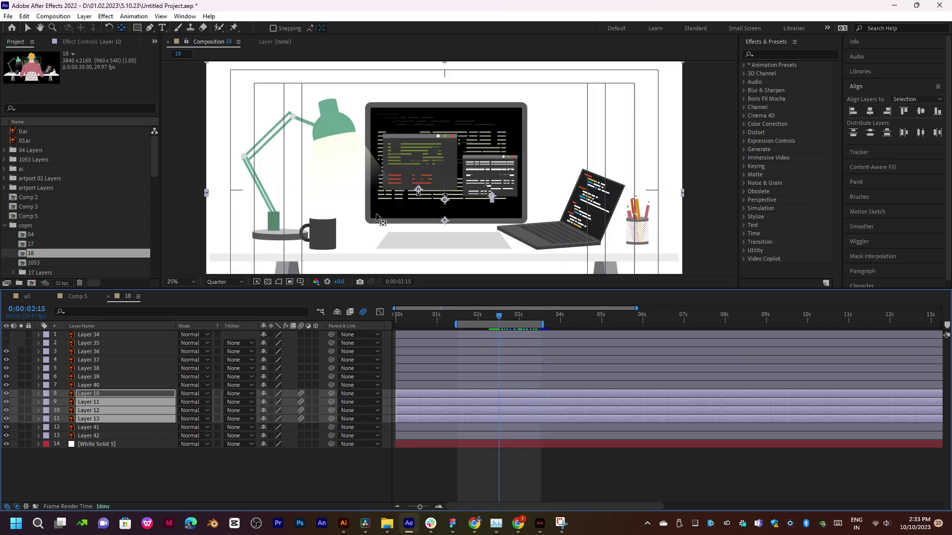
left_click(100, 386)
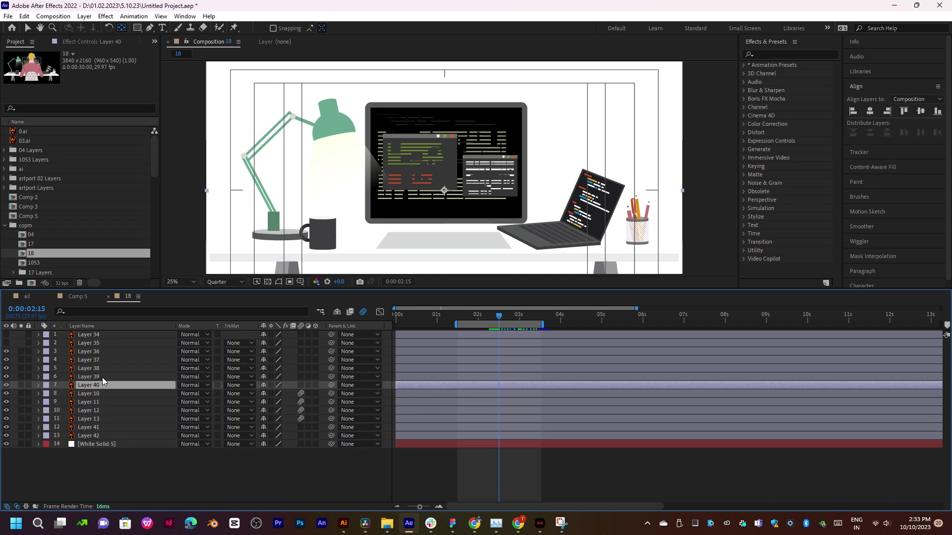
Toggle visibility of Layers 40, 39, 38 and 37 to identify the laptop, lamp and mug
left_click(7, 385)
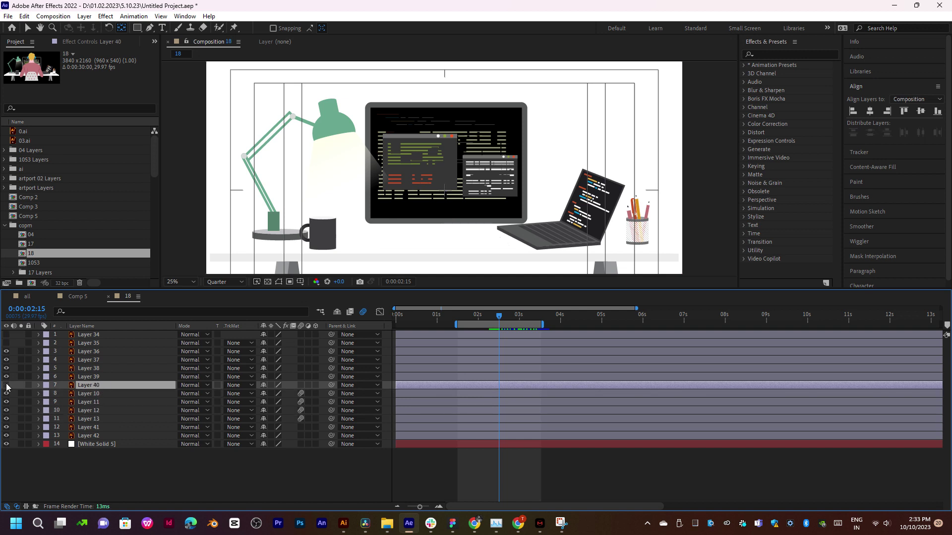
left_click(6, 385)
key("ctrl+Up")
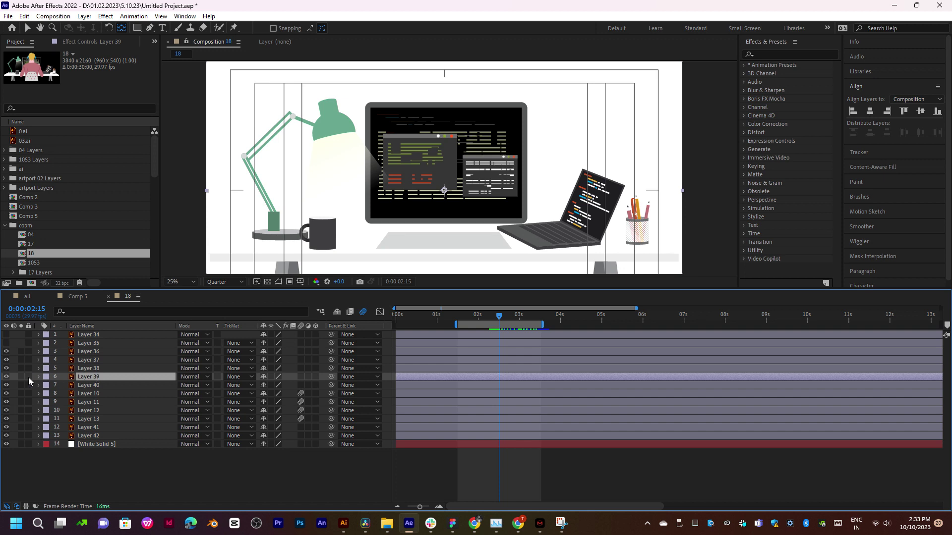
left_click(7, 378)
left_click(7, 377)
left_click(6, 369)
left_click(7, 369)
left_click(6, 360)
left_click(6, 361)
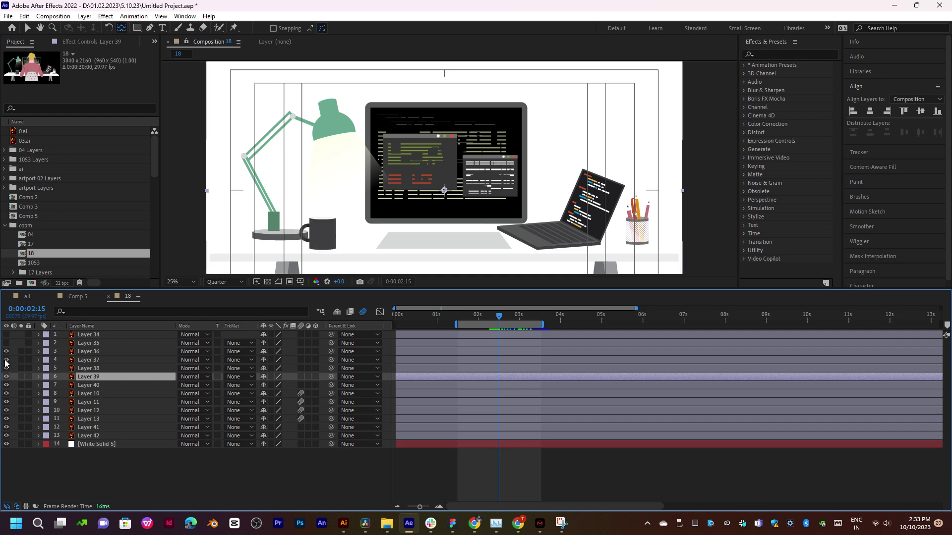
Solo the mug (Layer 37) and lamp (Layer 39) and center them in view
left_click(96, 363)
left_click(96, 376, "ctrl")
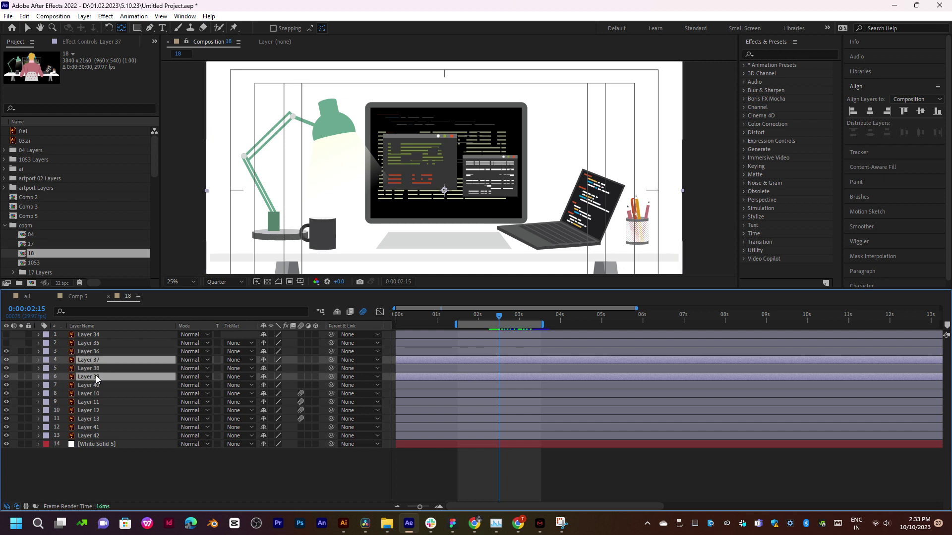
left_click(20, 377)
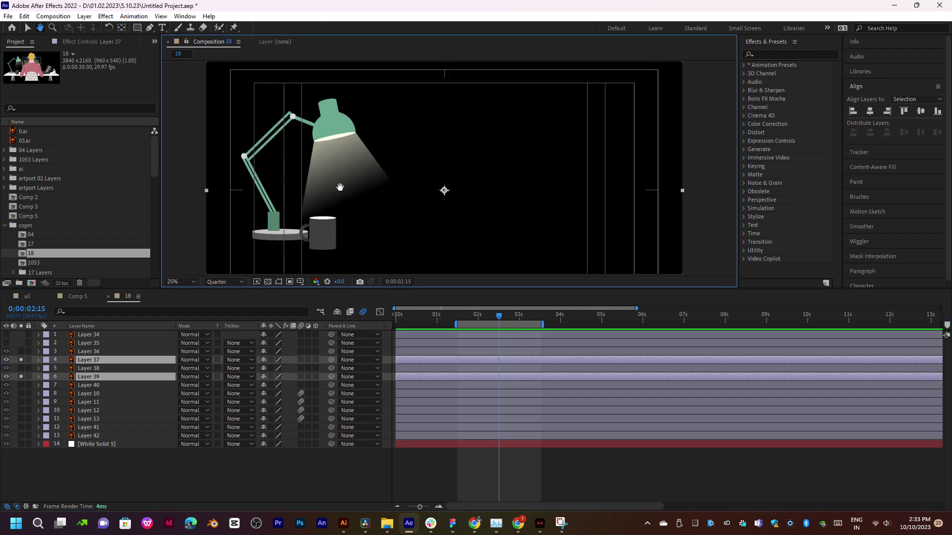
left_click_drag(313, 237, 411, 185)
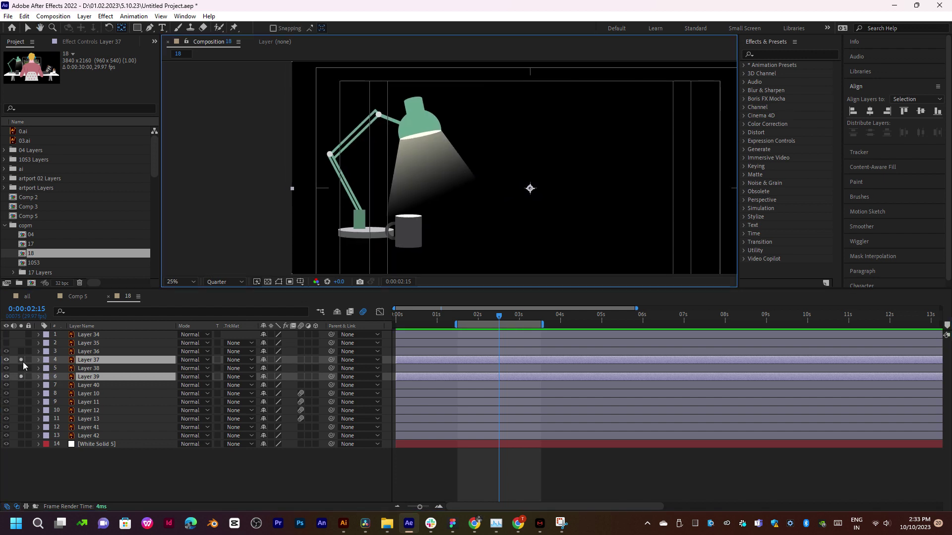
Move the mug's and the lamp's anchor points down to their bases
left_click(87, 360)
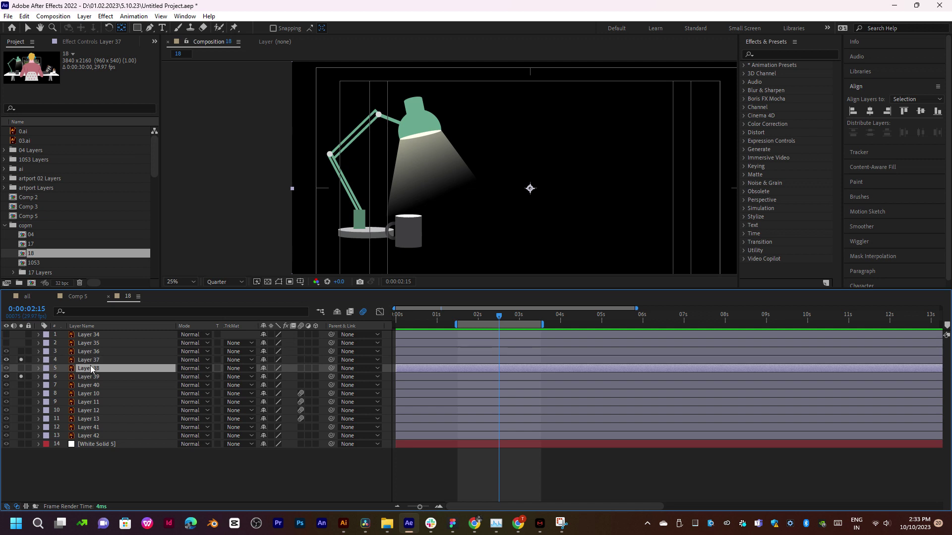
left_click(21, 359)
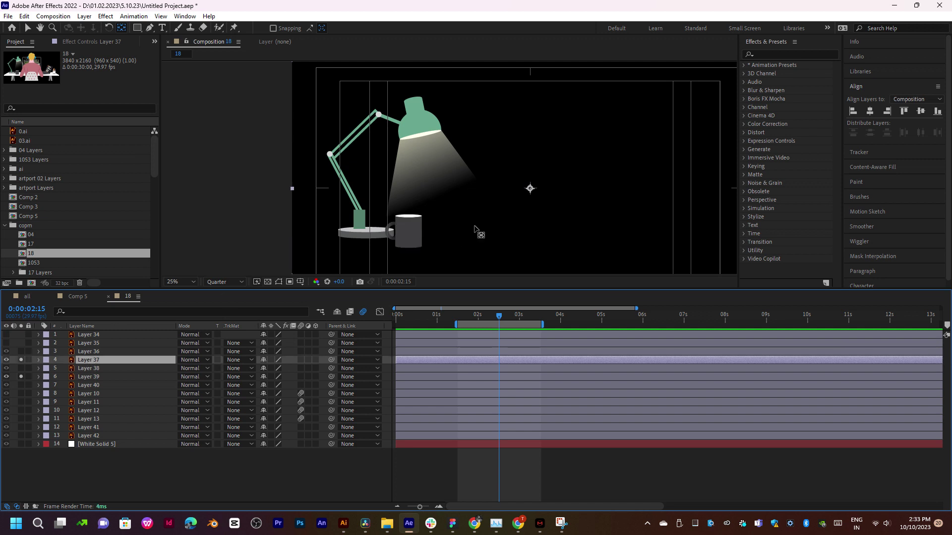
left_click(517, 190)
left_click_drag(444, 224, 407, 246)
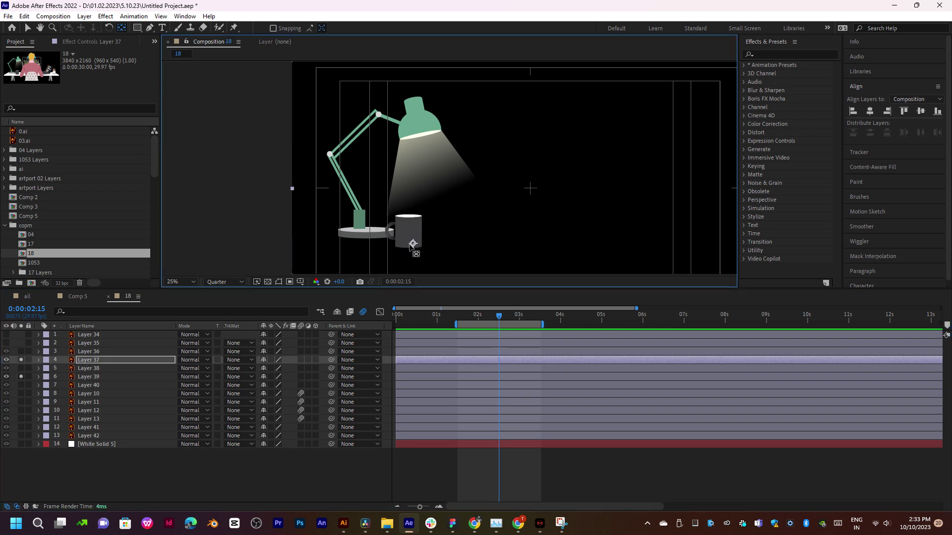
left_click(97, 376)
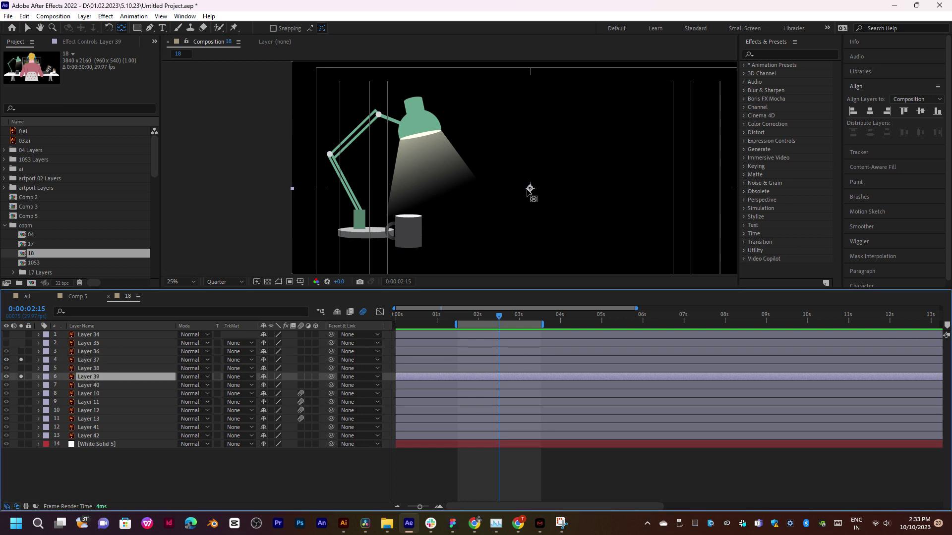
left_click_drag(529, 189, 361, 234)
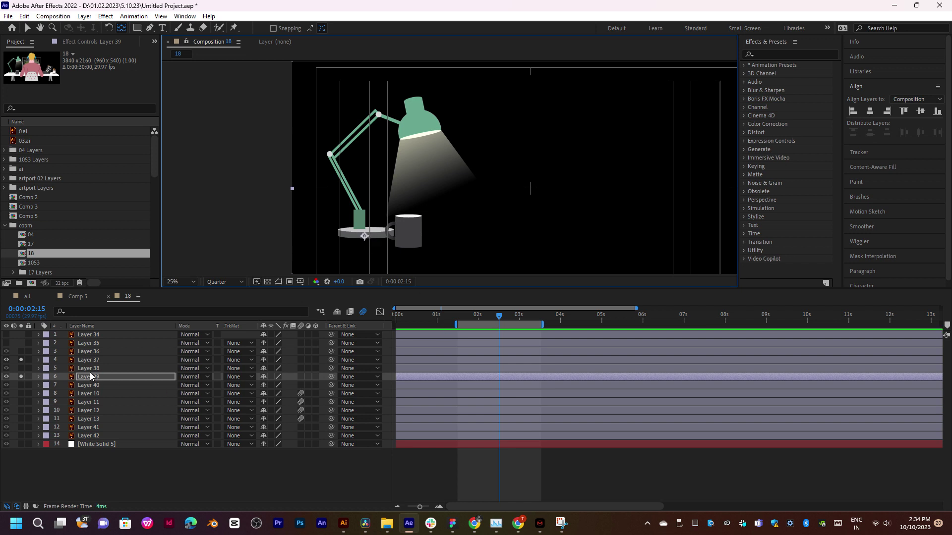
left_click(94, 361, "ctrl")
Keyframe the lamp and mug Position at 0:00:01:12, starting from off-screen left
left_click(426, 315)
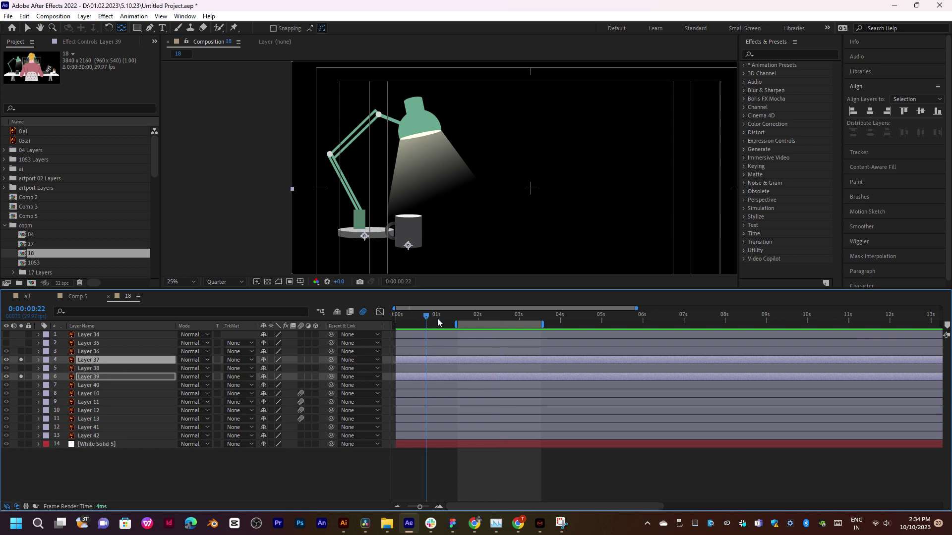
left_click(454, 322)
left_click_drag(399, 323, 388, 325)
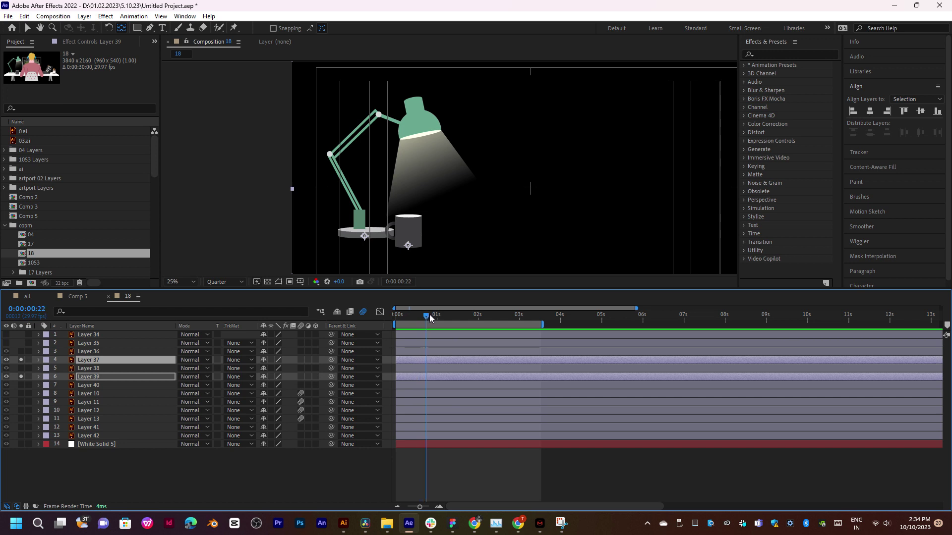
key("p")
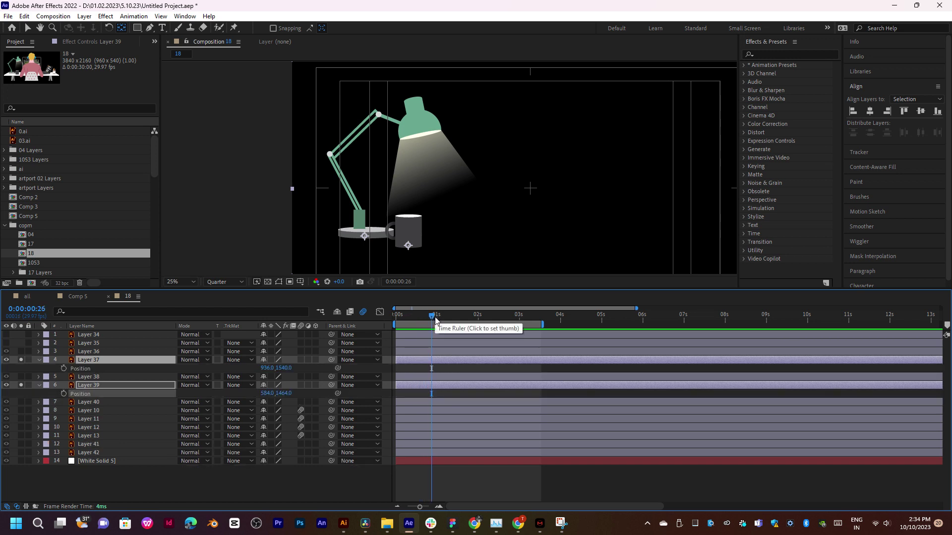
left_click(63, 368)
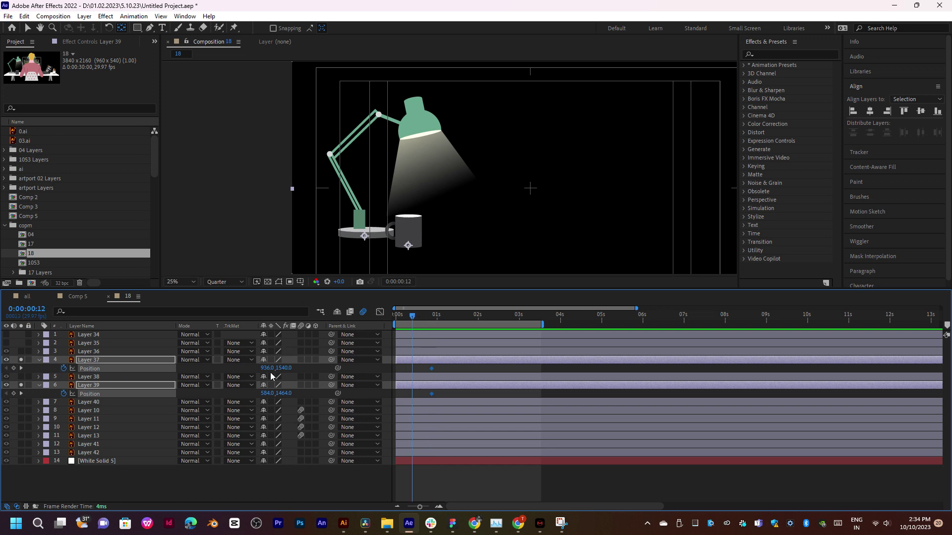
mouse_move(267, 368)
left_mouse_down()
mouse_move(249, 359)
mouse_move(267, 349)
mouse_move(131, 379)
left_mouse_up()
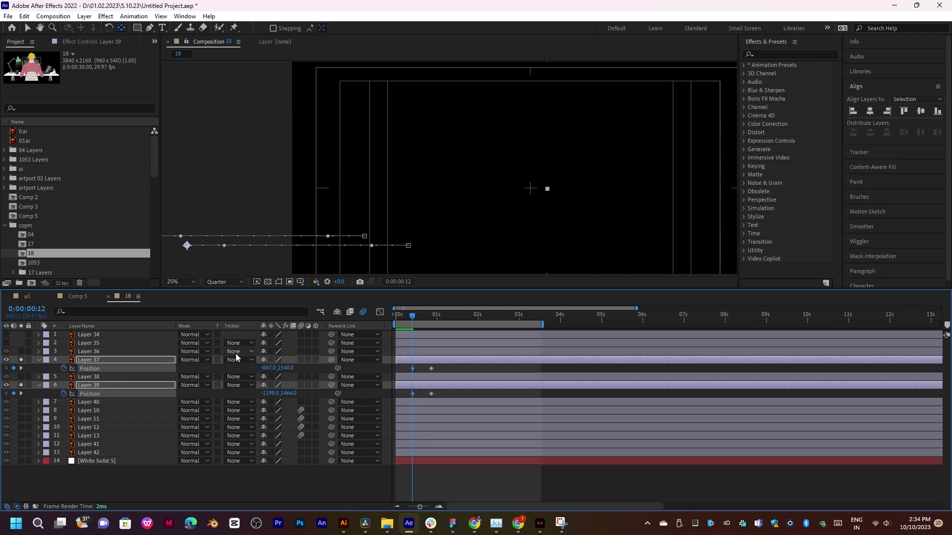
left_click_drag(413, 315, 427, 318)
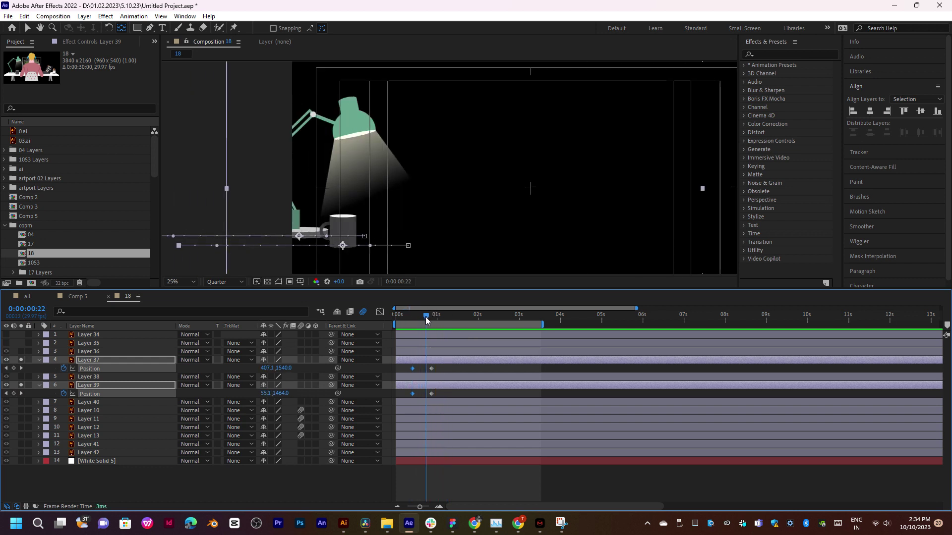
Apply Easy Ease to the lamp and mug Position keyframes and review the slide-in
left_click_drag(443, 365, 404, 398)
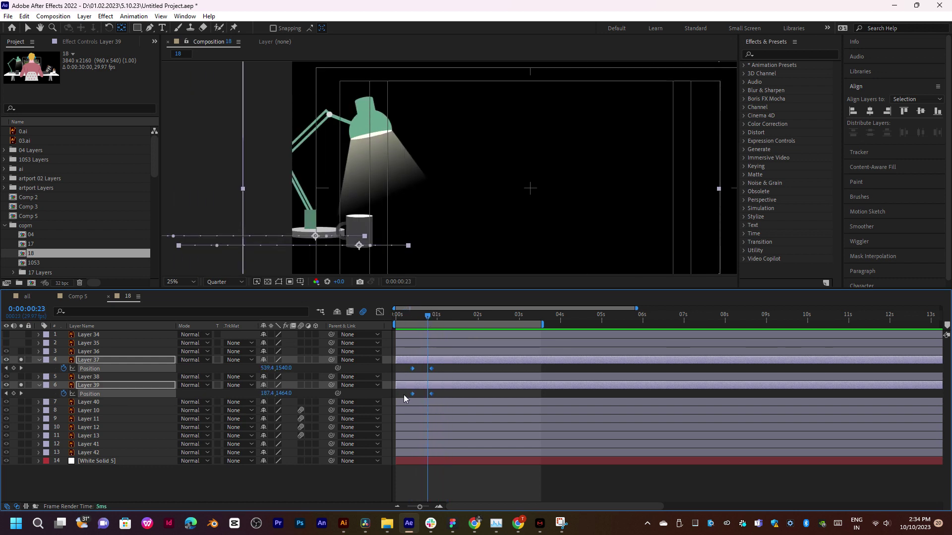
right_click(412, 396)
mouse_move(472, 395)
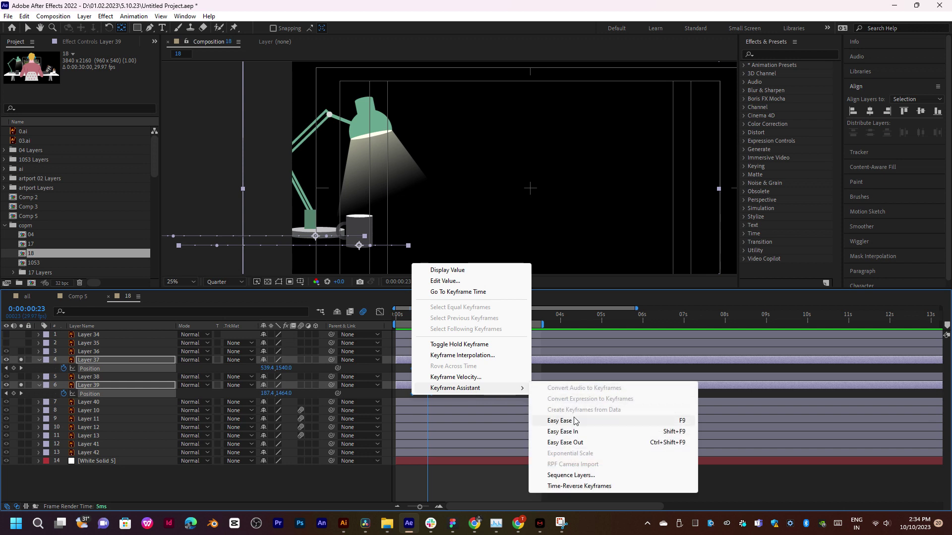
left_click(575, 421)
left_click_drag(413, 321, 423, 318)
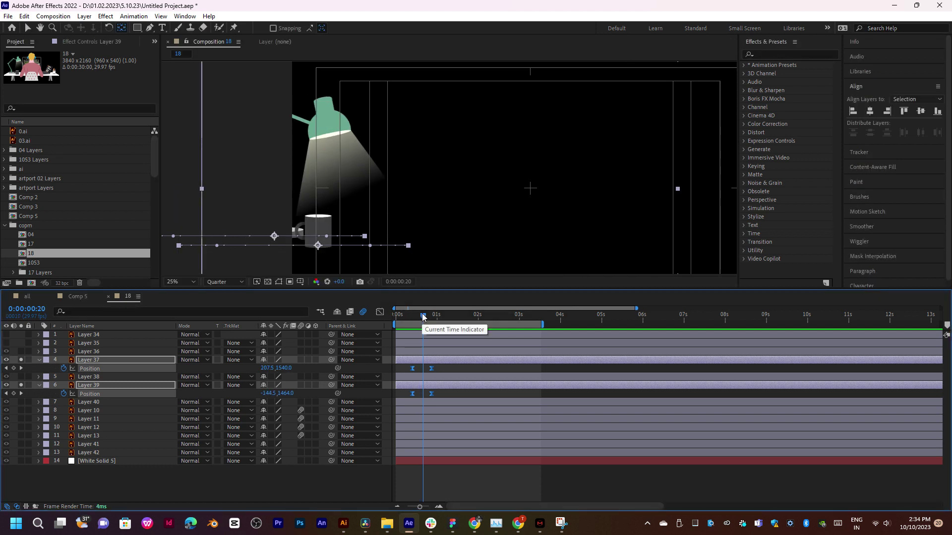
key("shift+r")
Add Rotation keyframes to the lamp and mug, starting tilted at -50°
key("alt+shift+r")
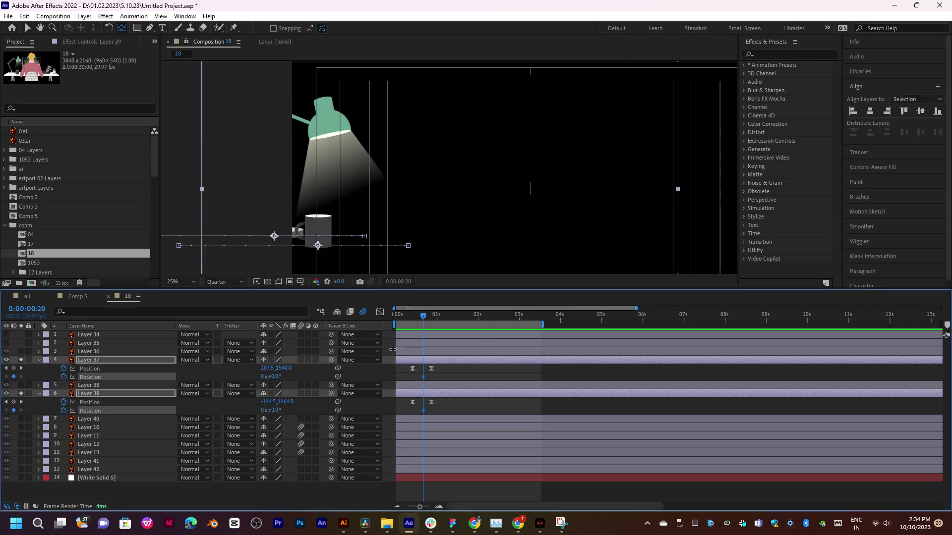
left_click_drag(423, 377, 406, 377)
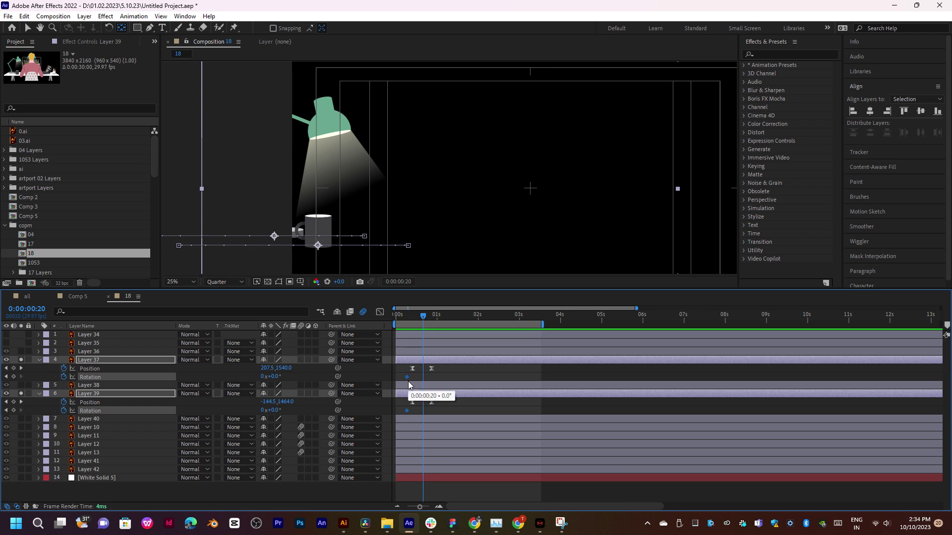
left_click_drag(277, 377, 260, 384)
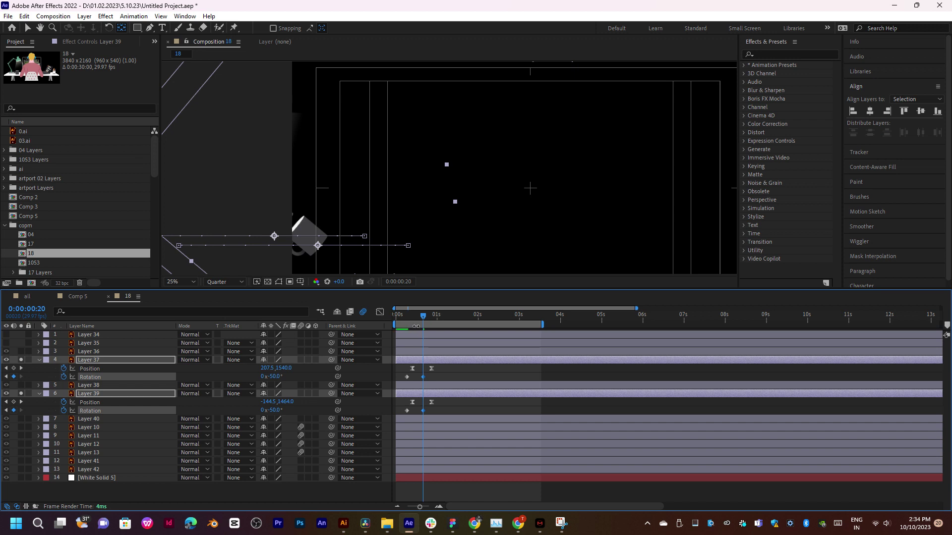
key("space")
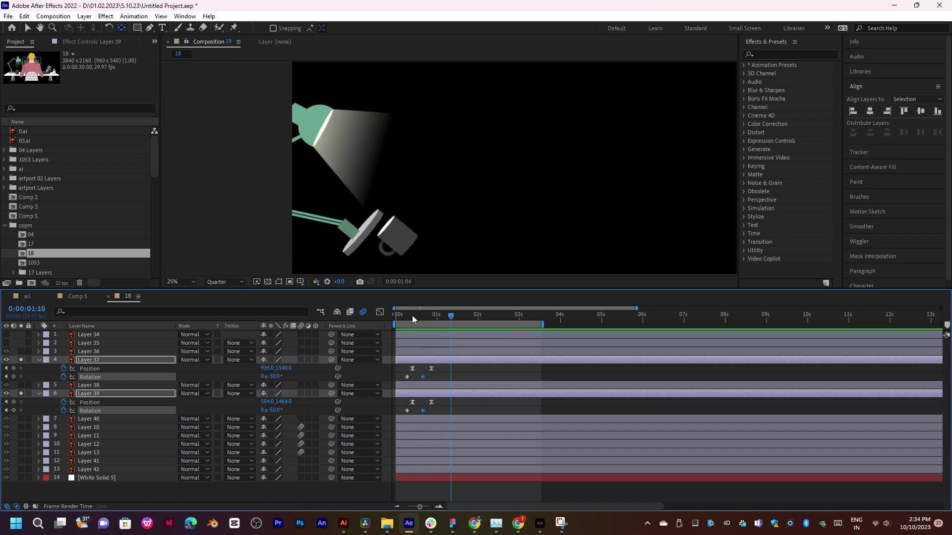
left_click_drag(413, 317, 427, 316)
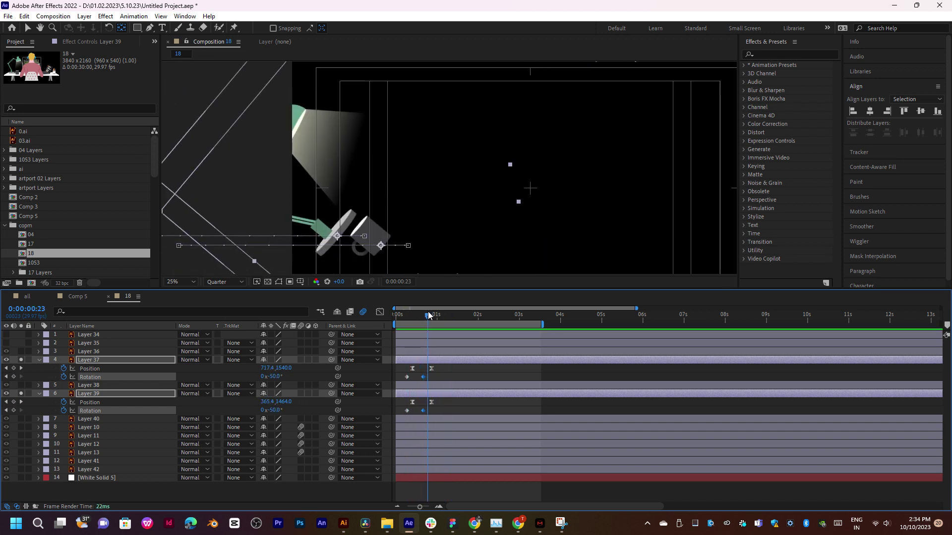
Stagger the lamp and mug rotation keyframes and delay the lamp's final Position keyframe
left_click_drag(407, 378, 453, 377)
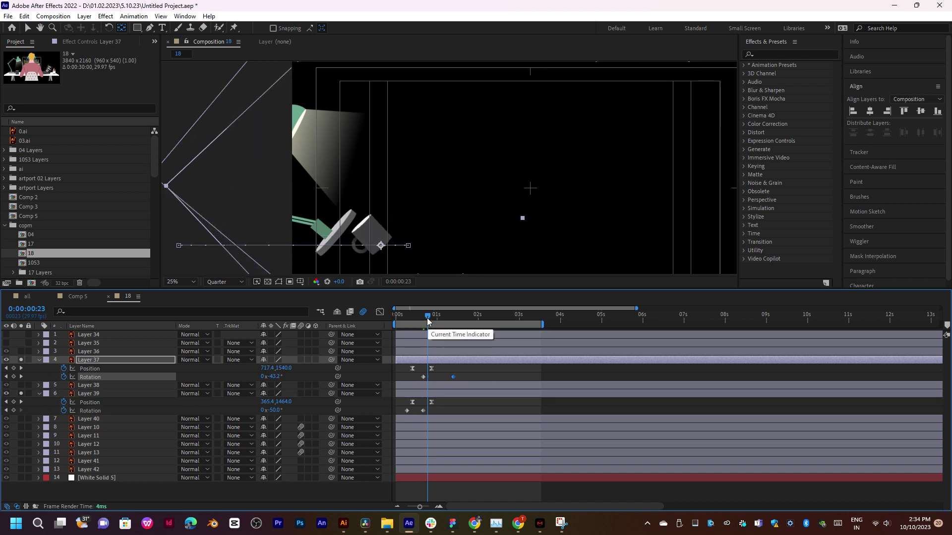
left_click_drag(427, 316, 445, 317)
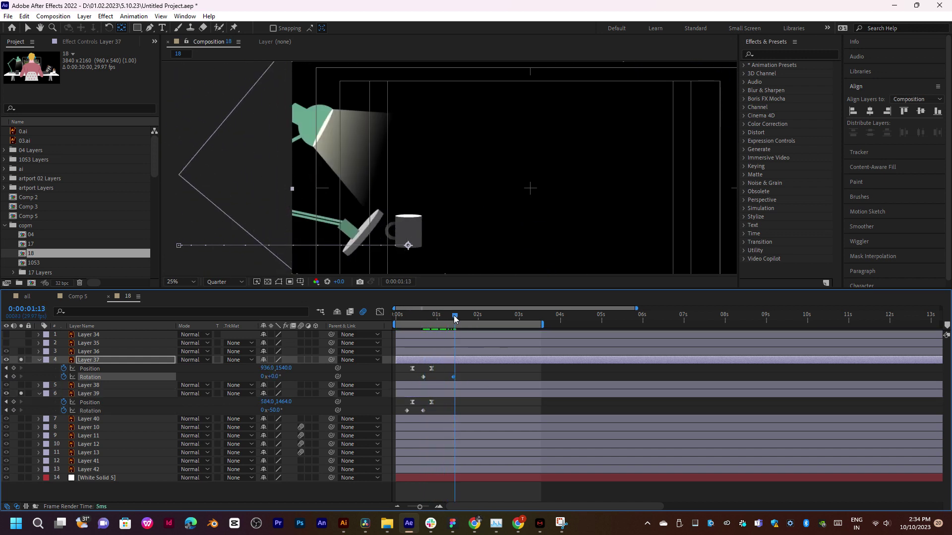
left_click_drag(407, 410, 441, 410)
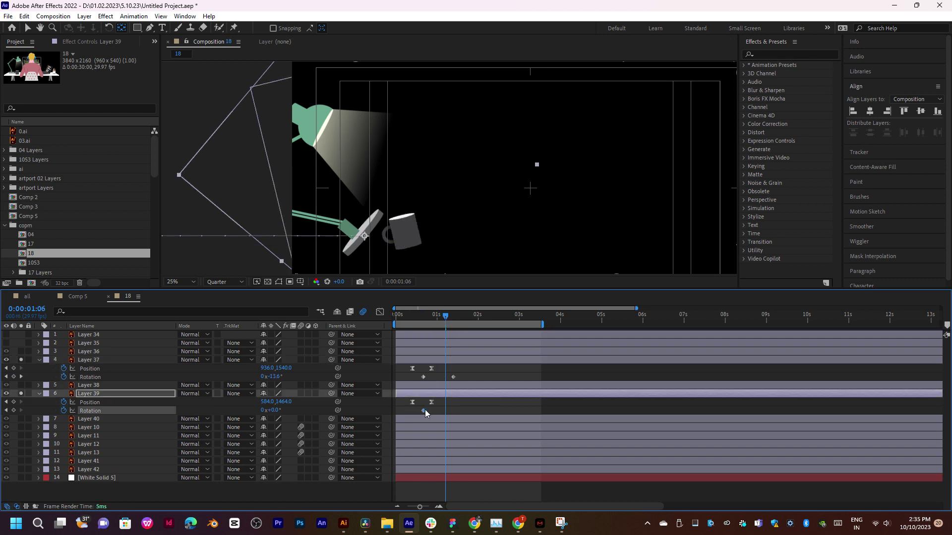
left_click_drag(453, 376, 446, 377)
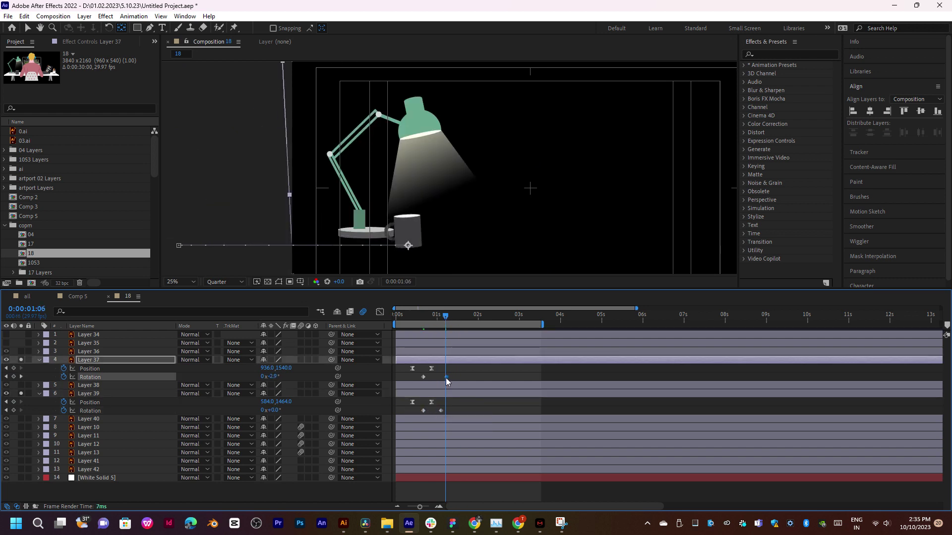
left_click(423, 380)
left_click(423, 378)
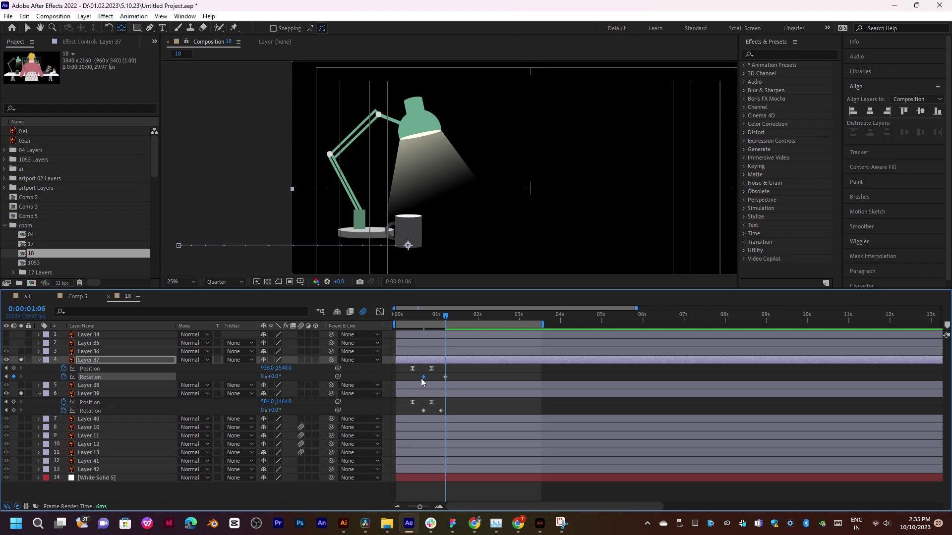
mouse_move(423, 376)
left_mouse_down()
mouse_move(404, 376)
mouse_move(421, 377)
left_mouse_up()
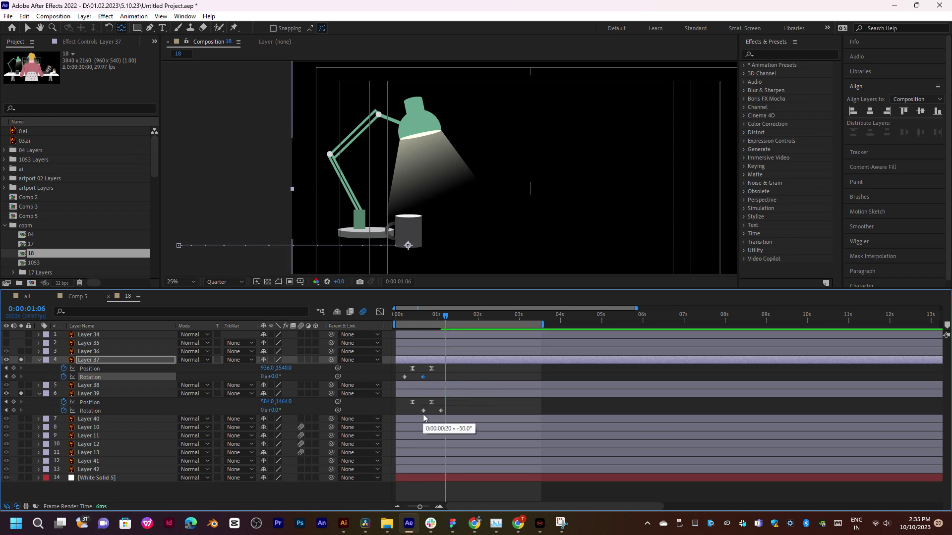
mouse_move(423, 411)
left_mouse_down()
mouse_move(406, 411)
mouse_move(436, 402)
left_mouse_up()
left_click_drag(431, 368, 437, 369)
left_click_drag(428, 322, 411, 327)
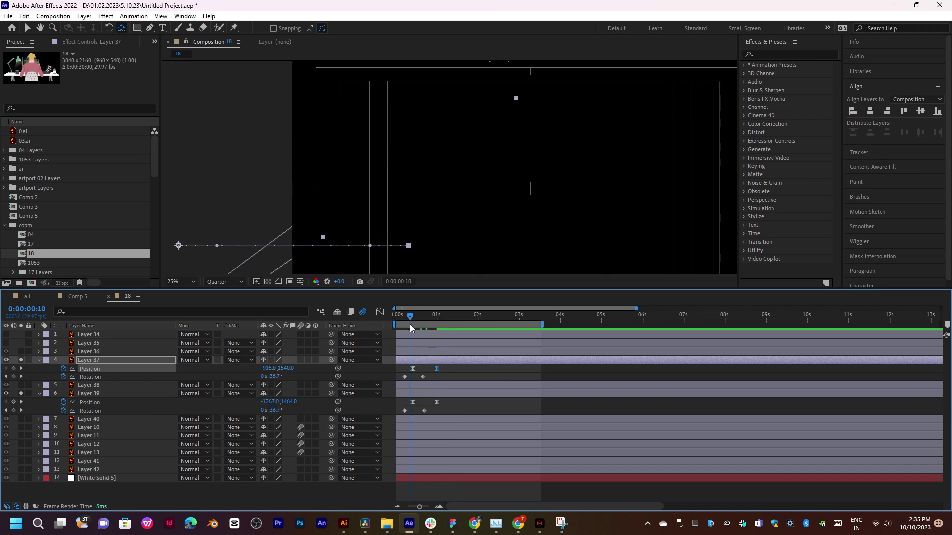
left_click_drag(450, 367, 404, 417)
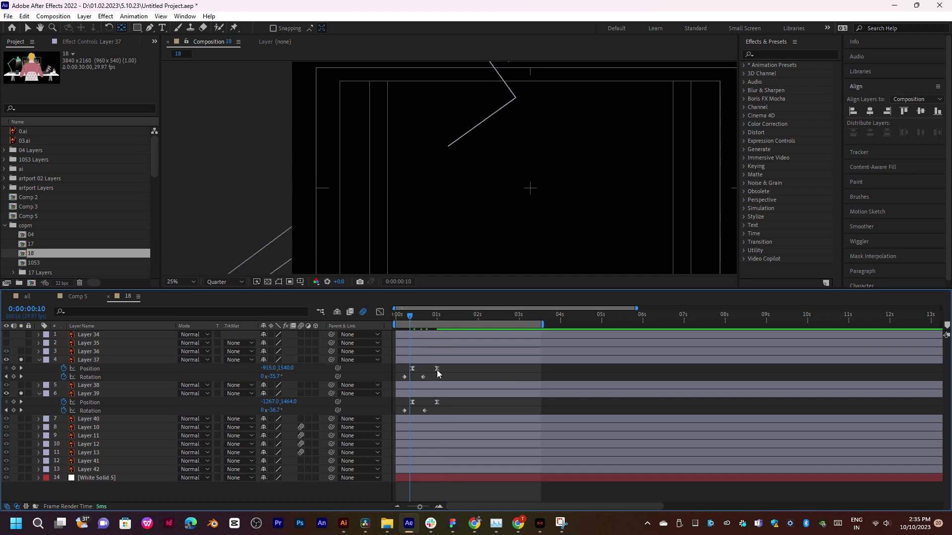
Apply Easy Ease to all selected lamp and mug keyframes
right_click(405, 415)
mouse_move(448, 404)
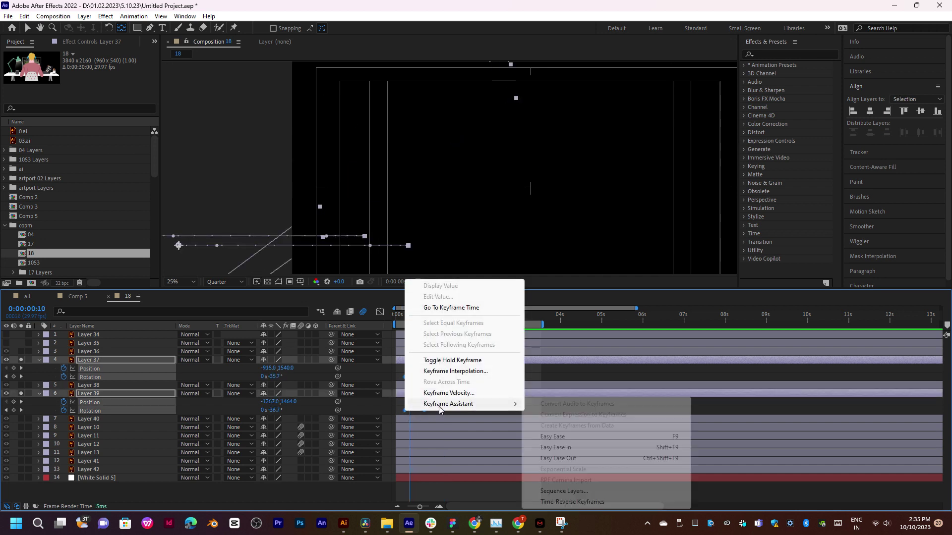
left_click(549, 434)
Preview the intro and move the lamp's final Rotation keyframe later
left_click(405, 321)
key("space")
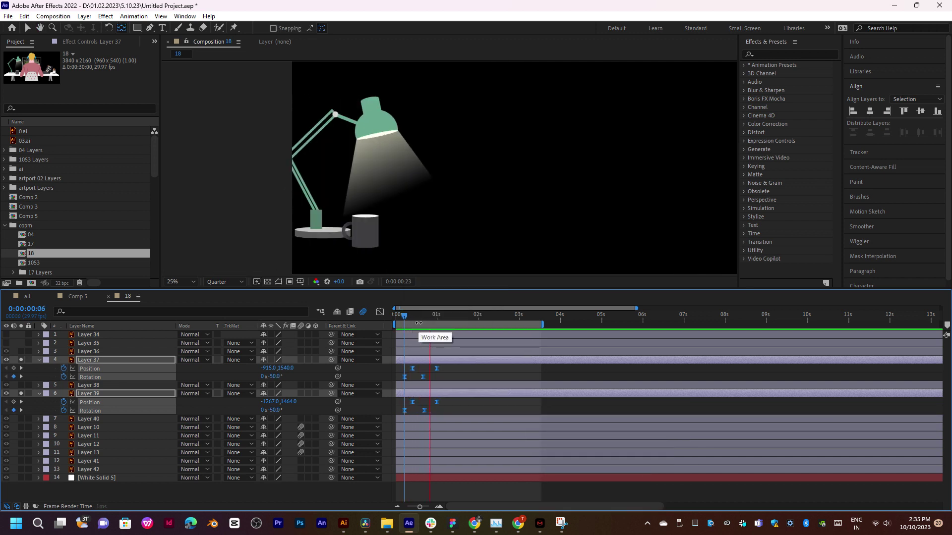
left_click_drag(414, 317, 422, 319)
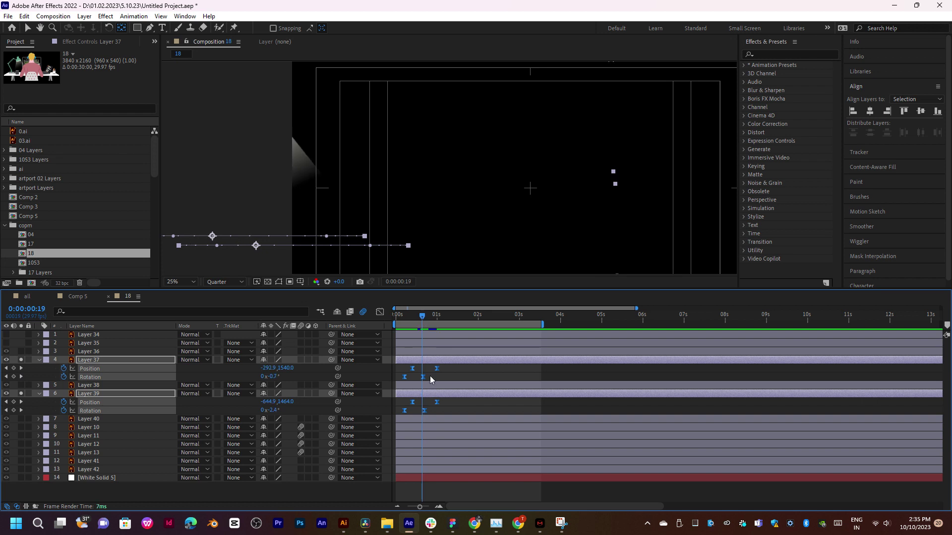
left_click_drag(422, 377, 435, 378)
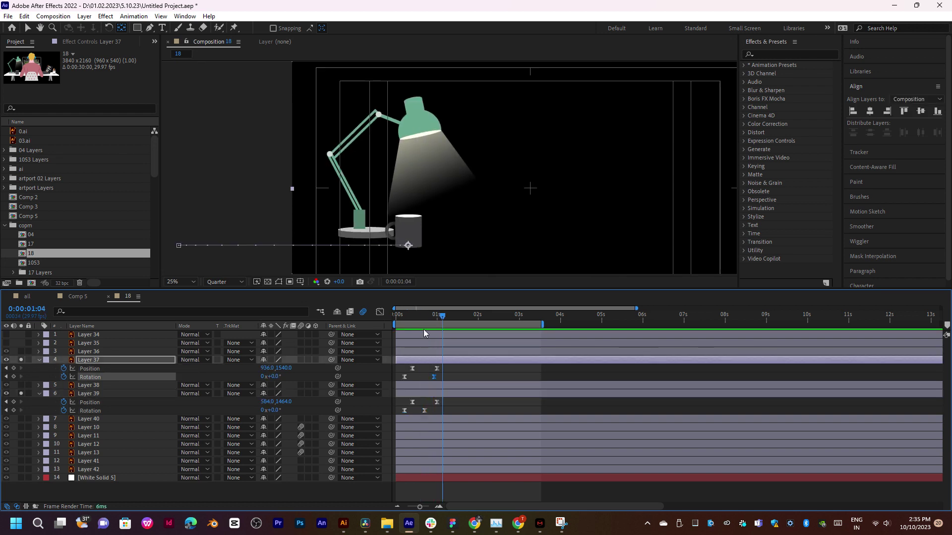
left_click_drag(421, 318, 425, 321)
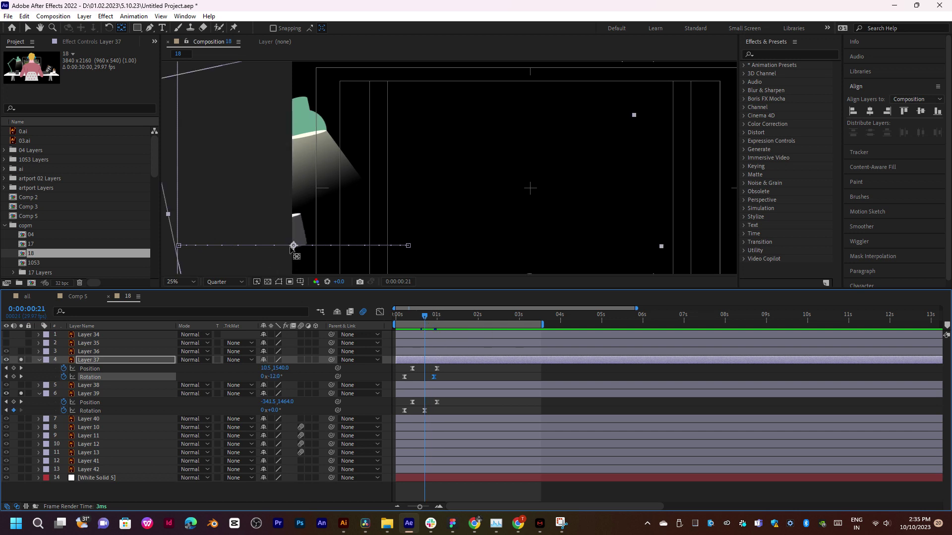
Bend the lamp's motion path upward and delete its middle Position keyframe
key("v")
left_click_drag(292, 246, 290, 231)
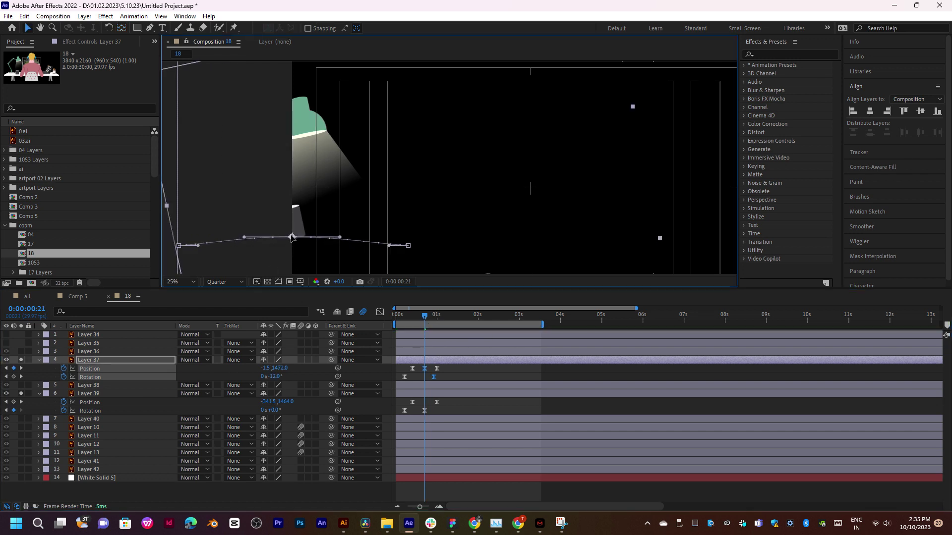
left_click(410, 317)
key("space")
left_click_drag(416, 319, 431, 317)
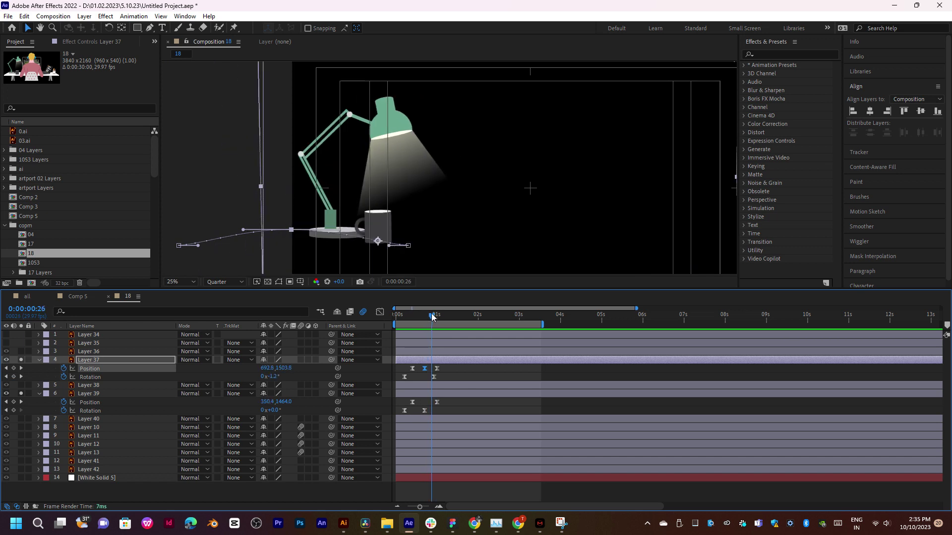
key("Delete")
left_click_drag(432, 317, 432, 325)
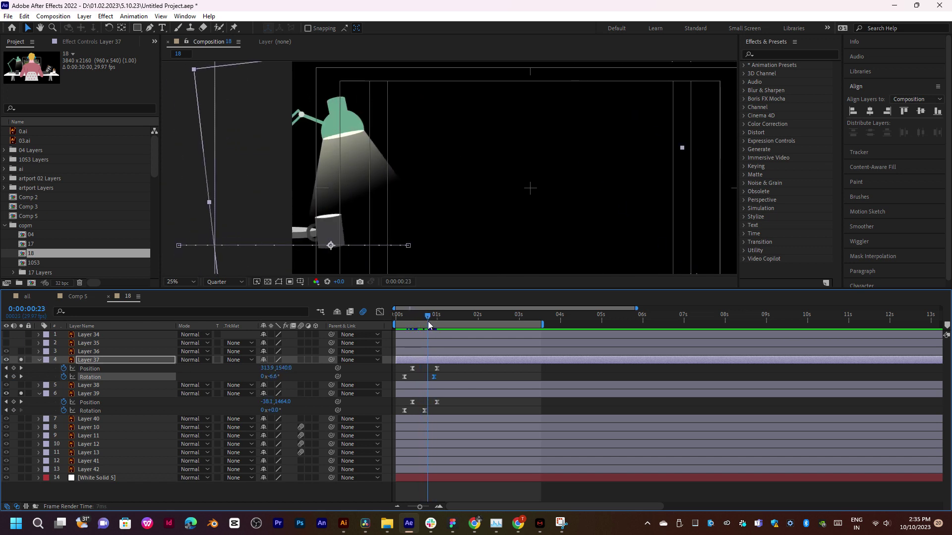
Move the lamp's and mug's second Rotation keyframes to 0:00:01:00 and check the frames
left_click_drag(425, 411, 436, 411)
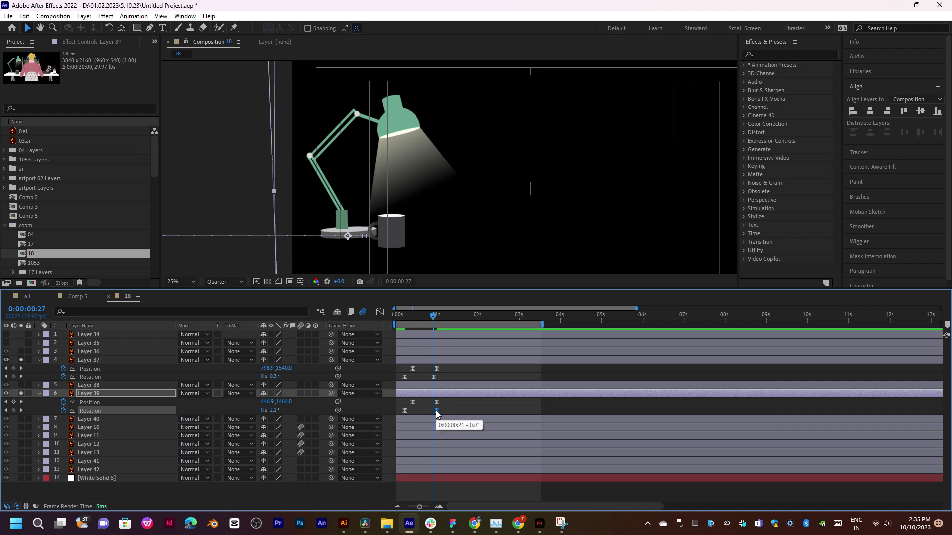
left_click_drag(434, 377, 446, 377)
left_click_drag(436, 410, 446, 410)
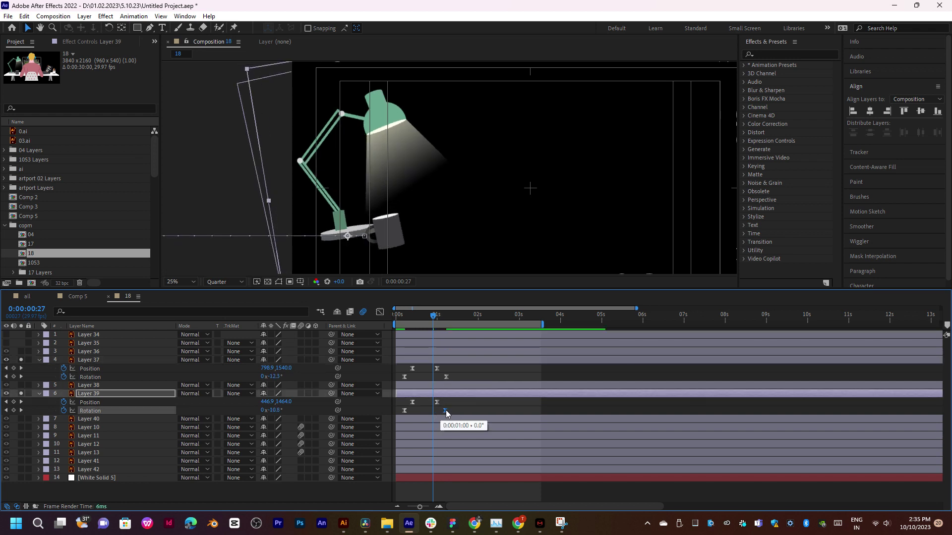
key("Page_Up")
key("Page_Up")
key("Page_Up")
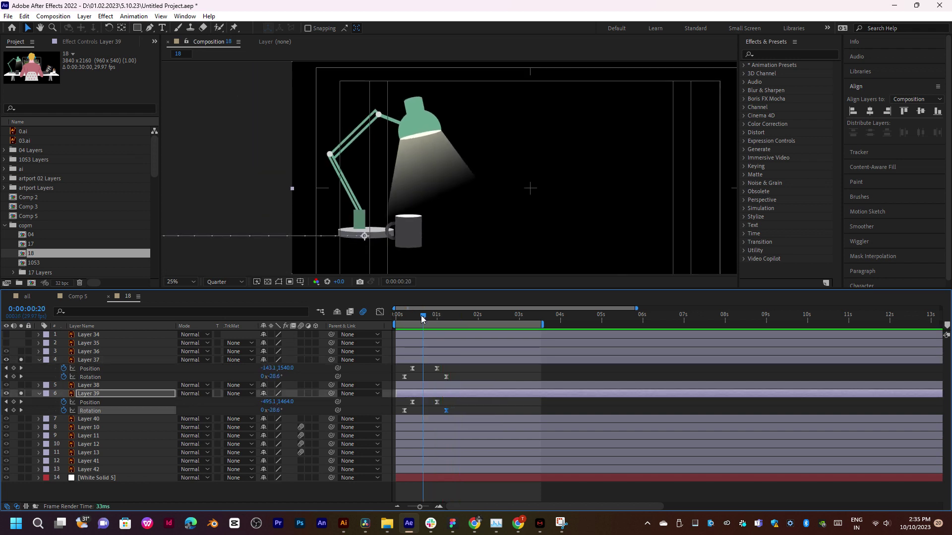
key("space")
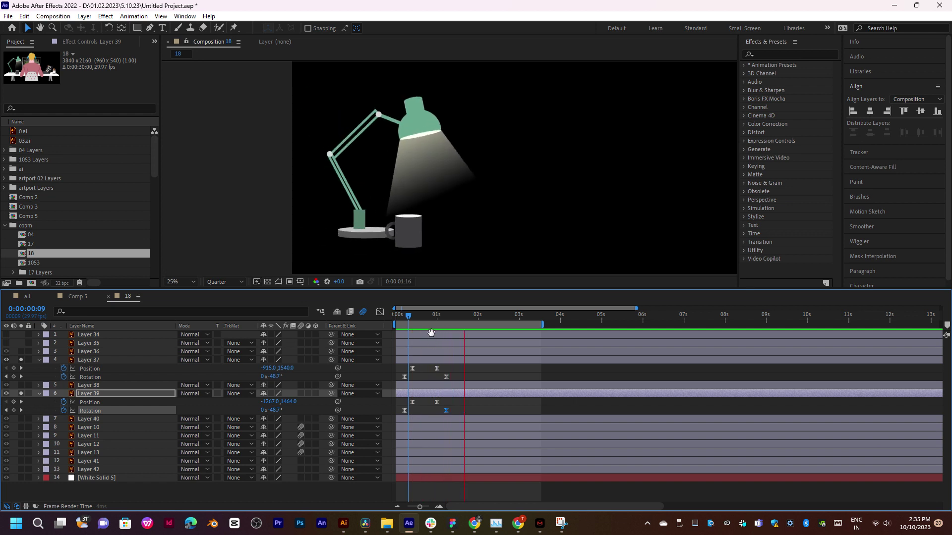
Move Layer 37's landing Position keyframe slightly earlier and preview the entrance
left_click(436, 368)
left_click_drag(437, 369, 433, 403)
left_click_drag(417, 321, 423, 320)
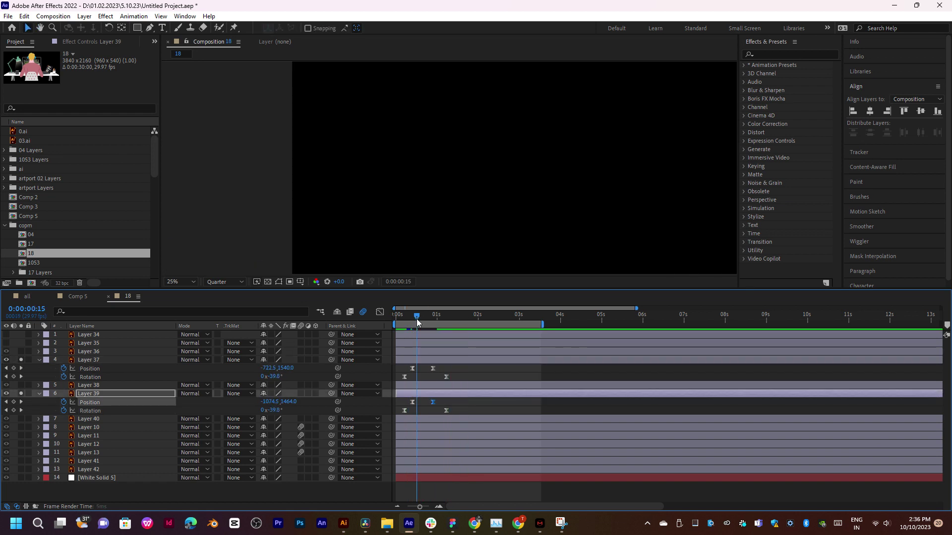
key("space")
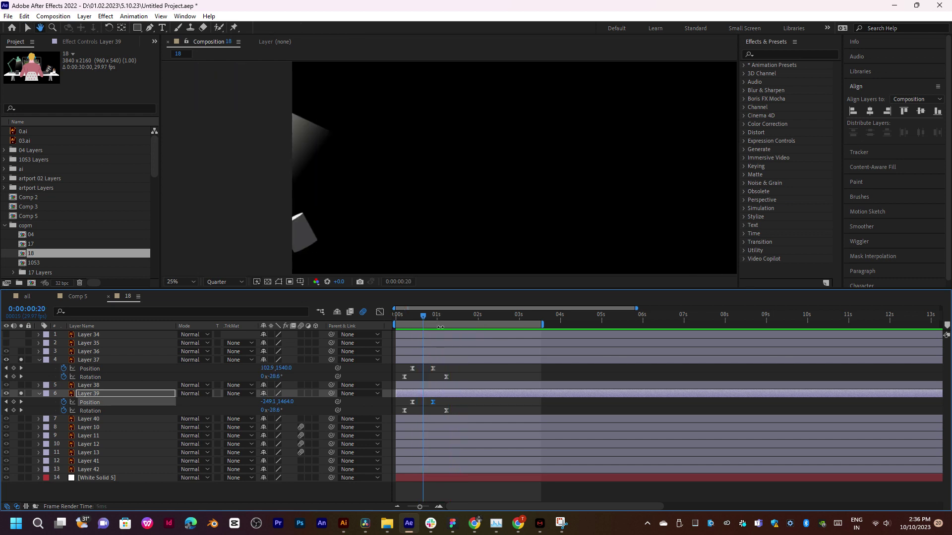
key("space")
left_click(435, 320)
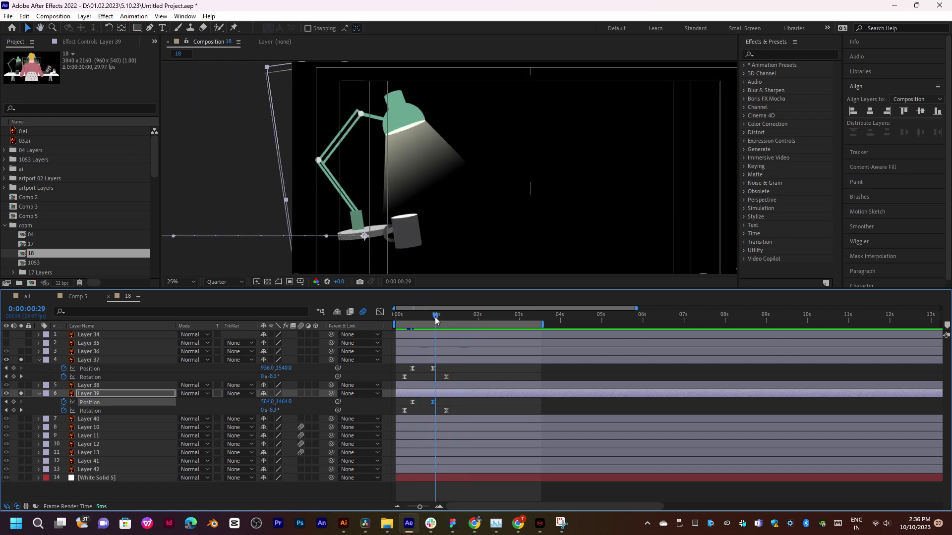
Shift both layers' second Rotation keyframes to 0:00:01:14 and preview
left_click_drag(435, 320, 456, 321)
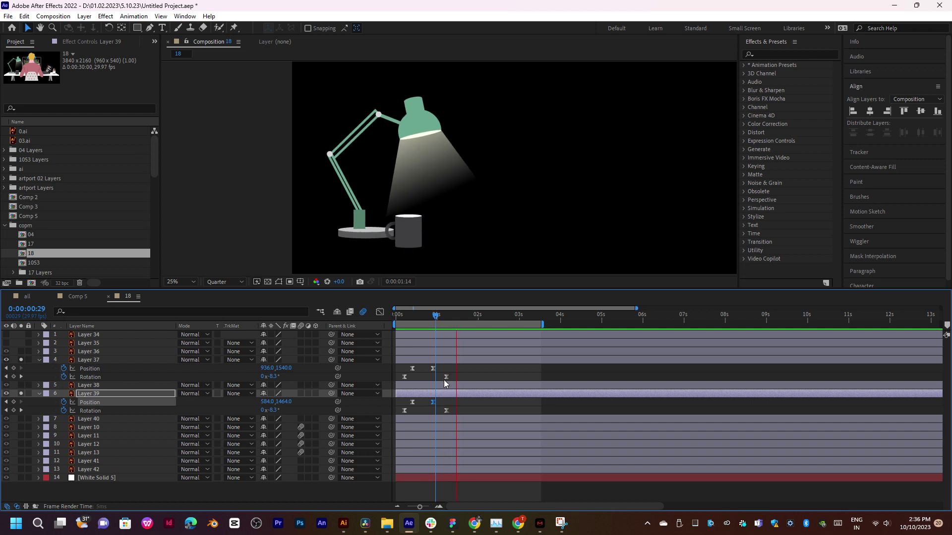
left_click_drag(446, 377, 456, 377)
left_click_drag(446, 410, 451, 413)
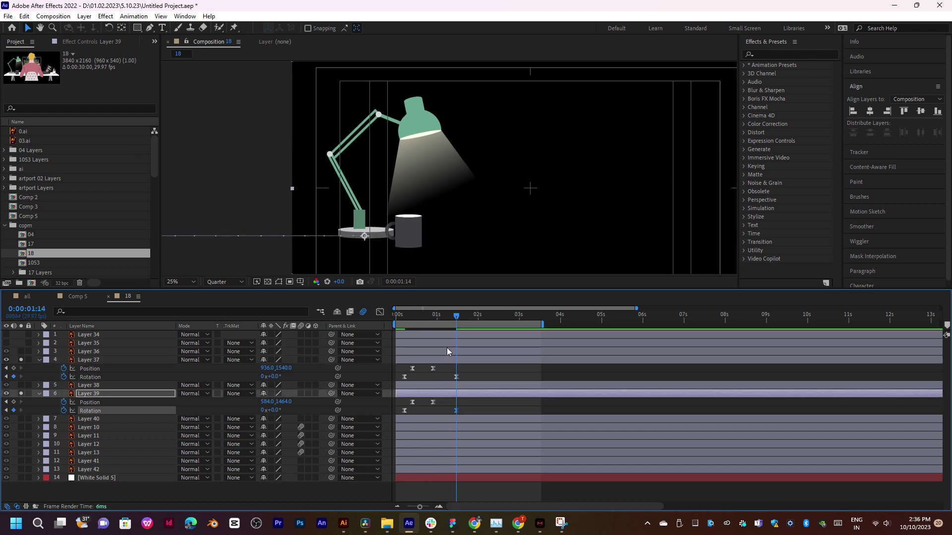
left_click_drag(431, 318, 437, 318)
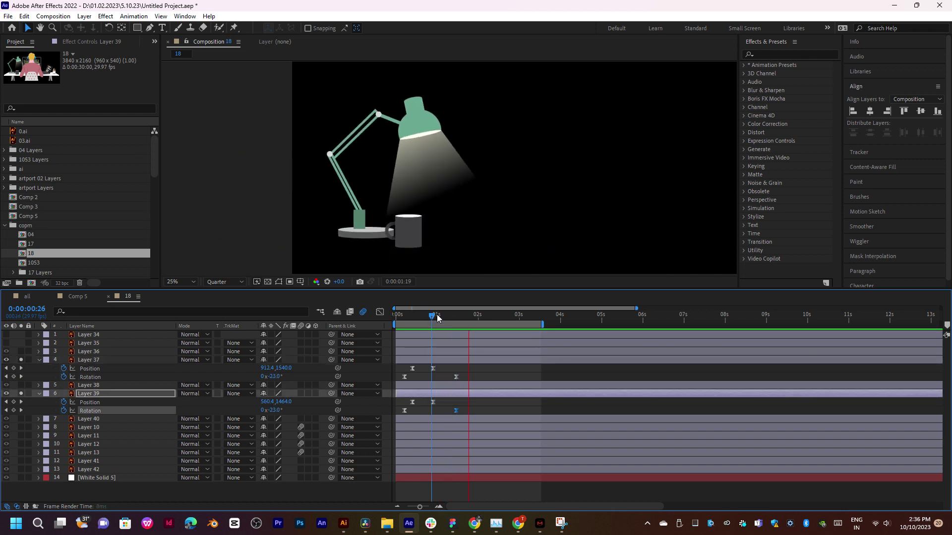
key("space")
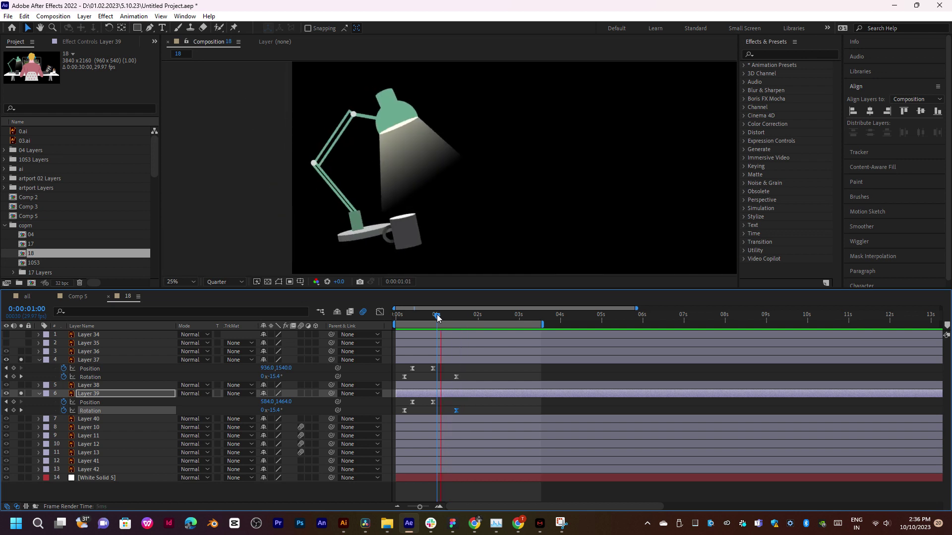
left_click_drag(436, 317, 412, 317)
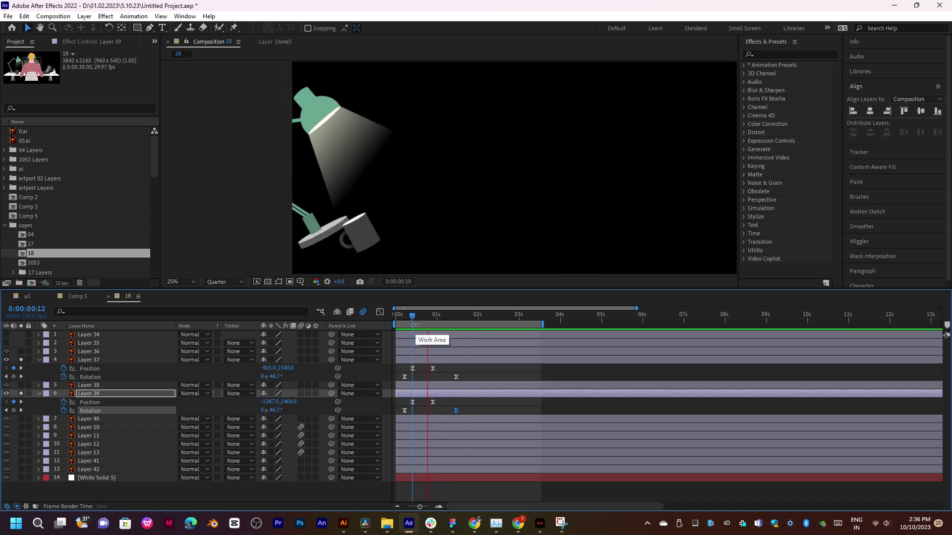
key("space")
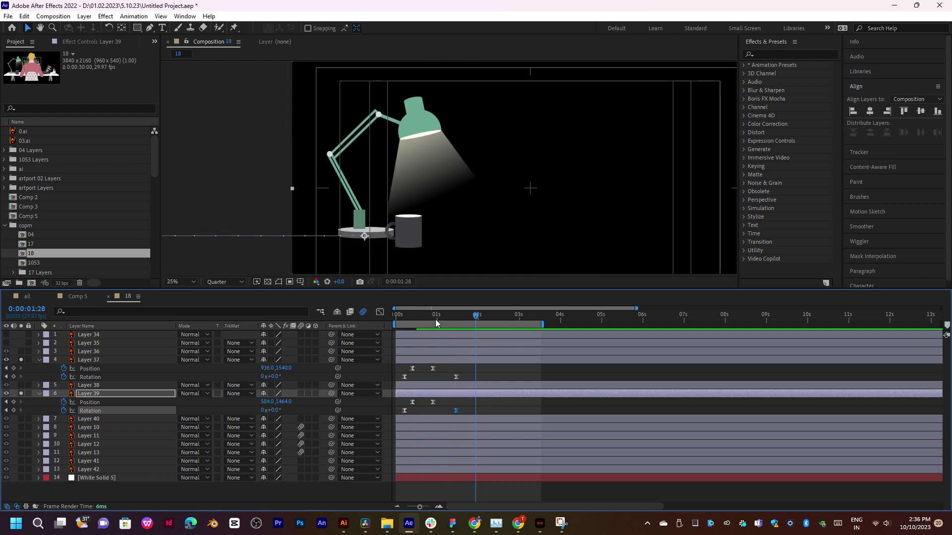
Preview again from frames 29 and 12, then select all lamp and mug keyframes
left_click(435, 323)
key("space")
key("space")
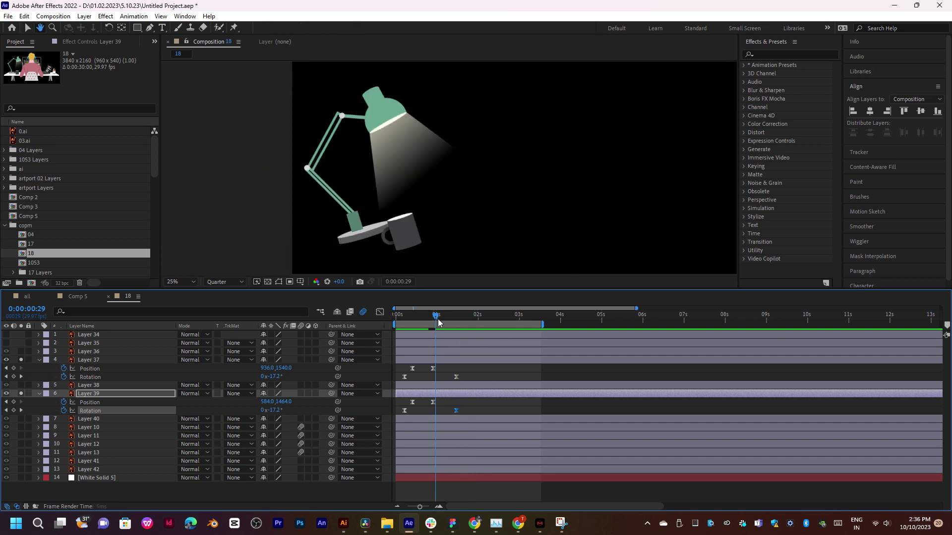
left_click_drag(439, 323, 412, 333)
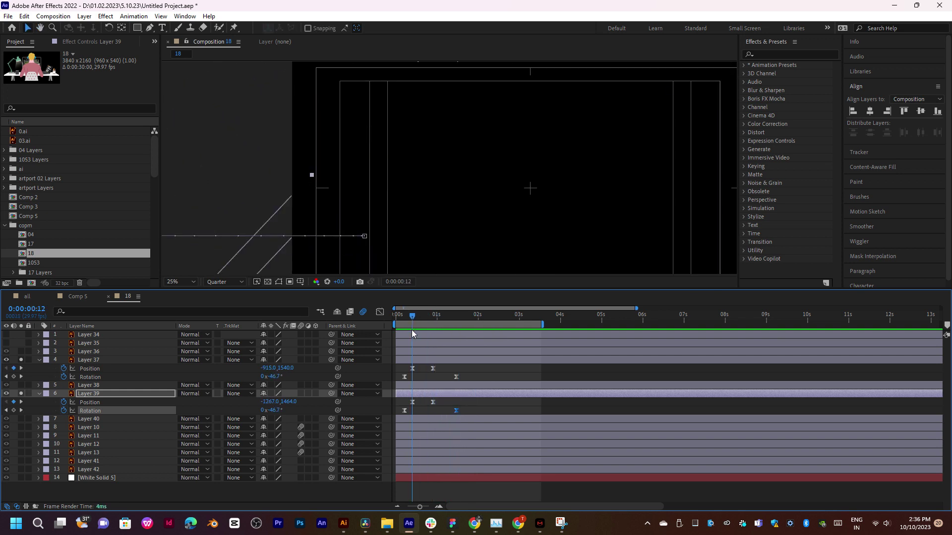
key("space")
key("space")
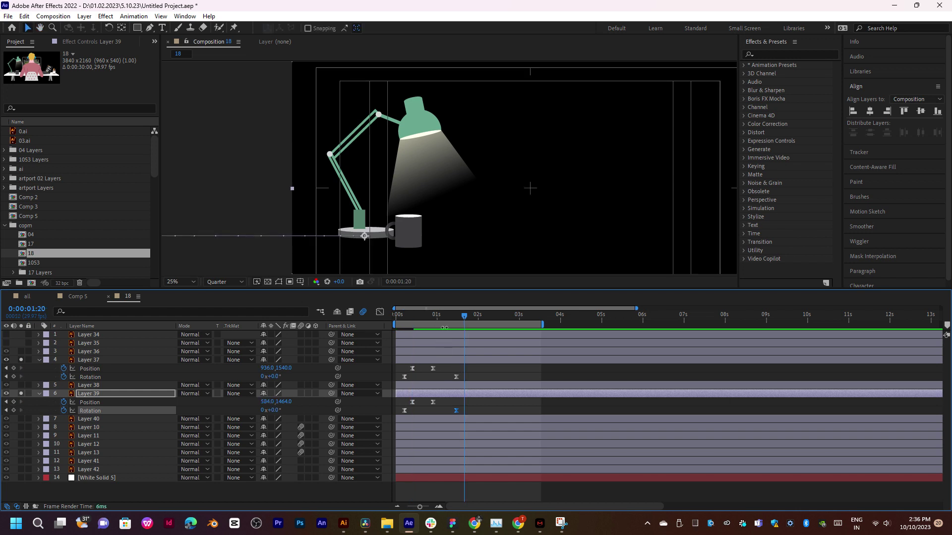
left_click_drag(468, 375, 378, 431)
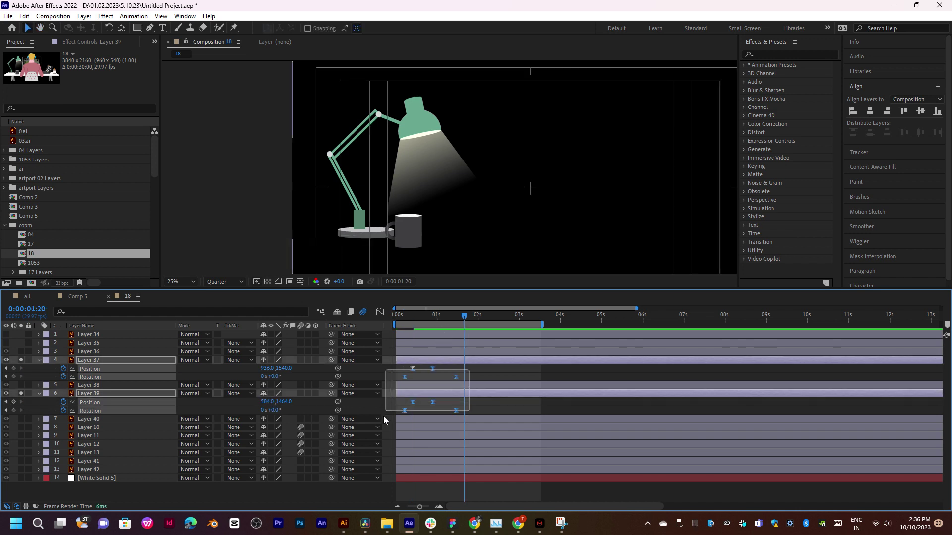
left_click(380, 311)
Drag the Position speed-graph influence handles so speed peaks early and eases out gradually
left_click_drag(481, 440, 398, 491)
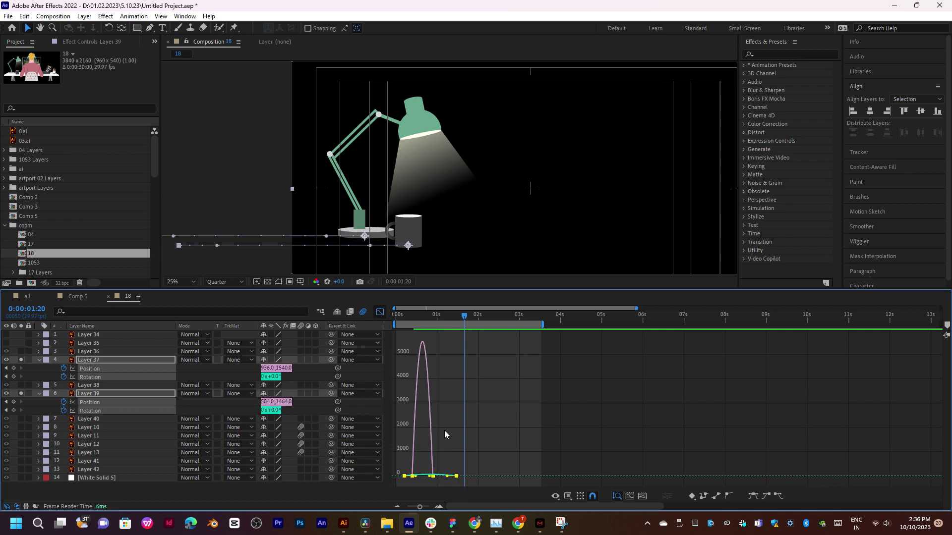
left_click(647, 495)
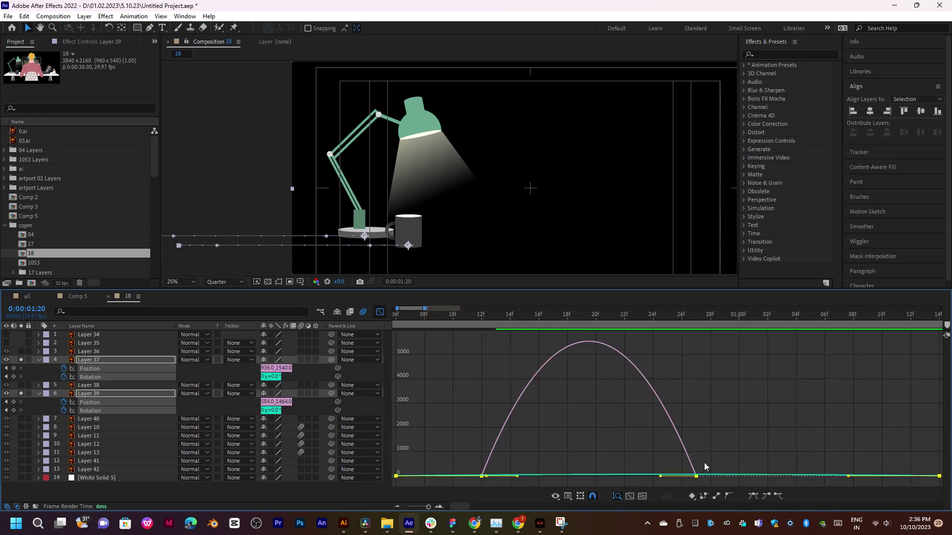
left_click_drag(849, 476, 729, 476)
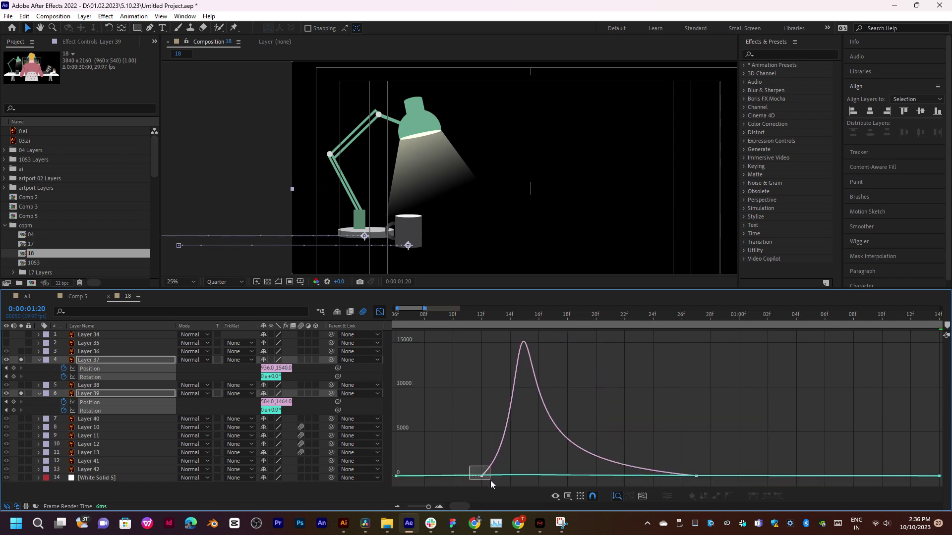
left_click_drag(517, 476, 501, 475)
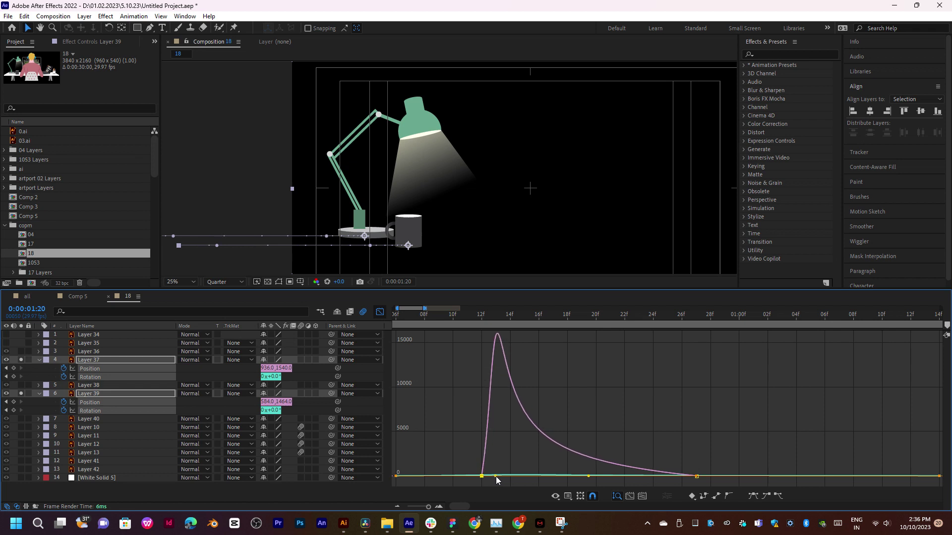
left_click(586, 477)
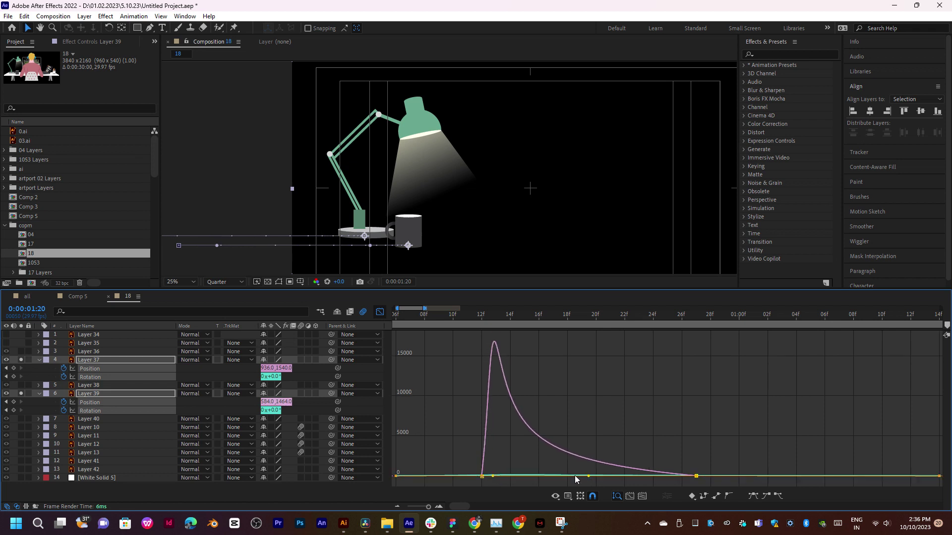
left_click_drag(432, 479, 386, 488)
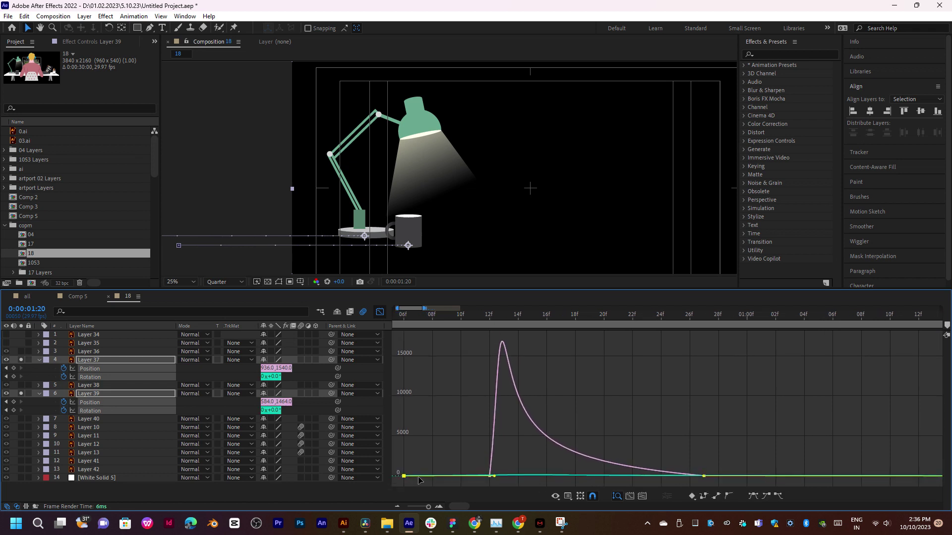
left_click(491, 476)
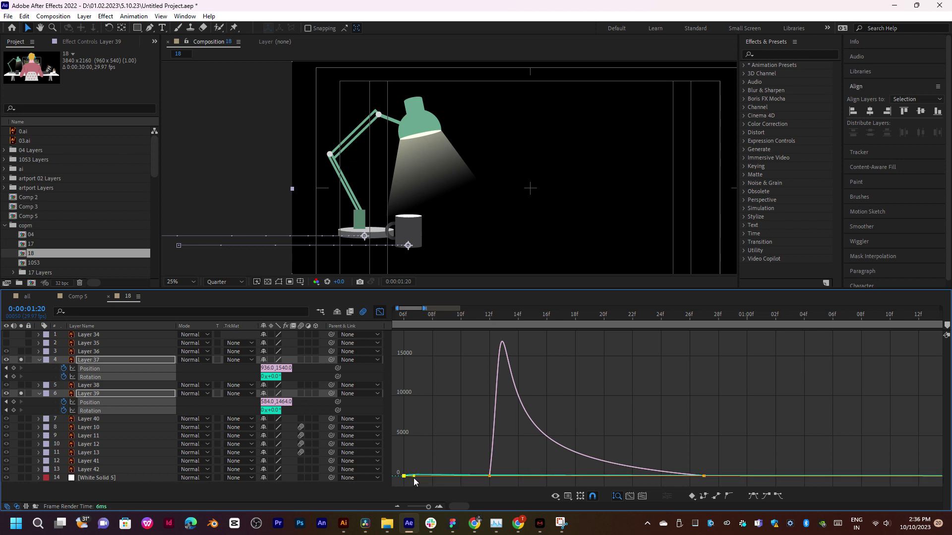
left_click_drag(411, 477, 702, 481)
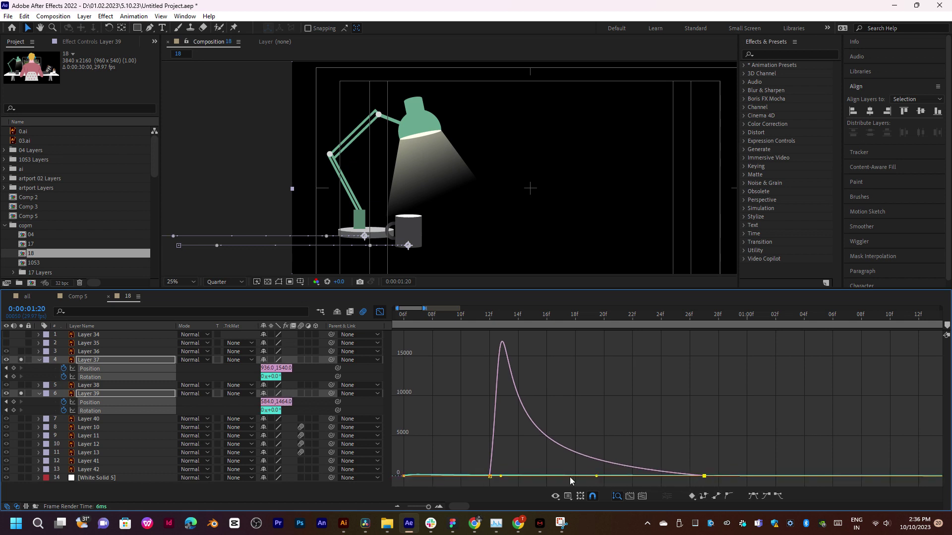
Zoom out the timeline and check the lamp at frames 10, 18 and 27
left_click(382, 314)
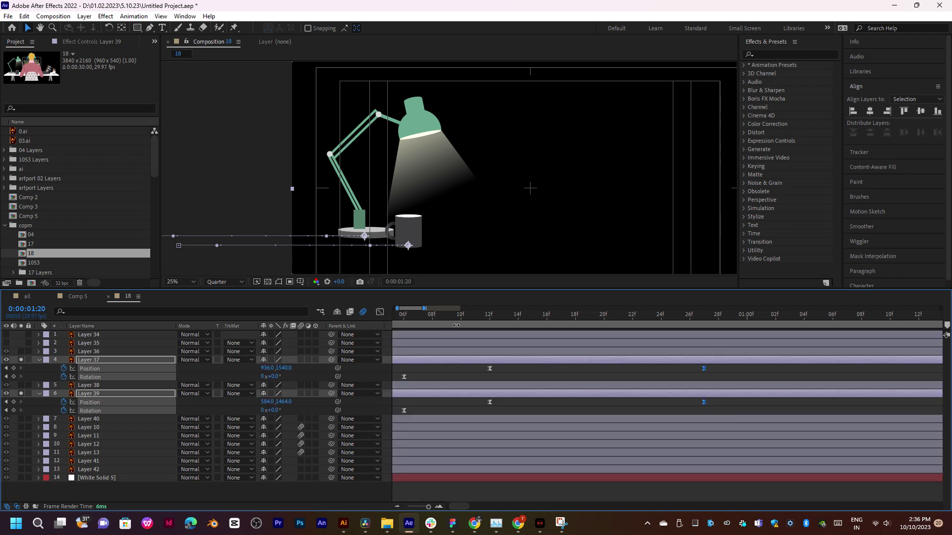
key("minus")
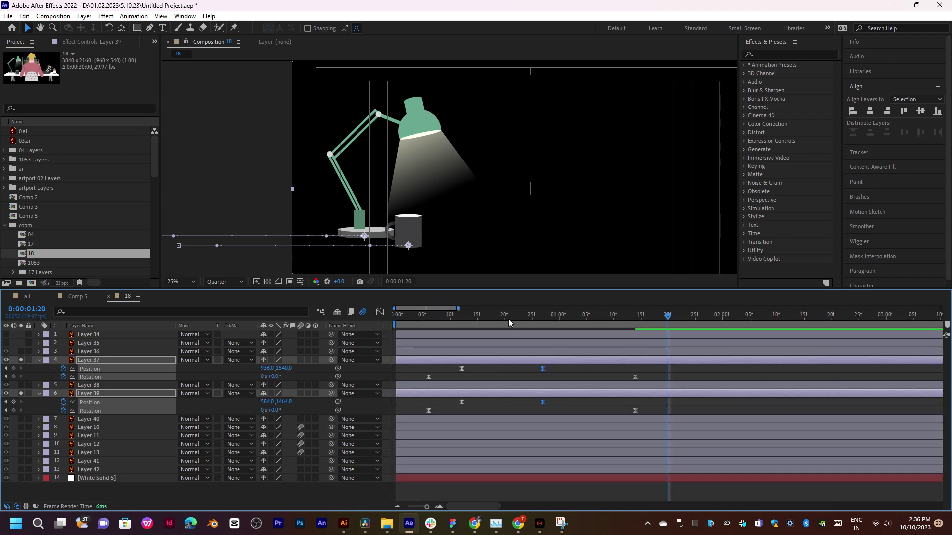
left_click(449, 318)
left_click_drag(440, 322, 494, 319)
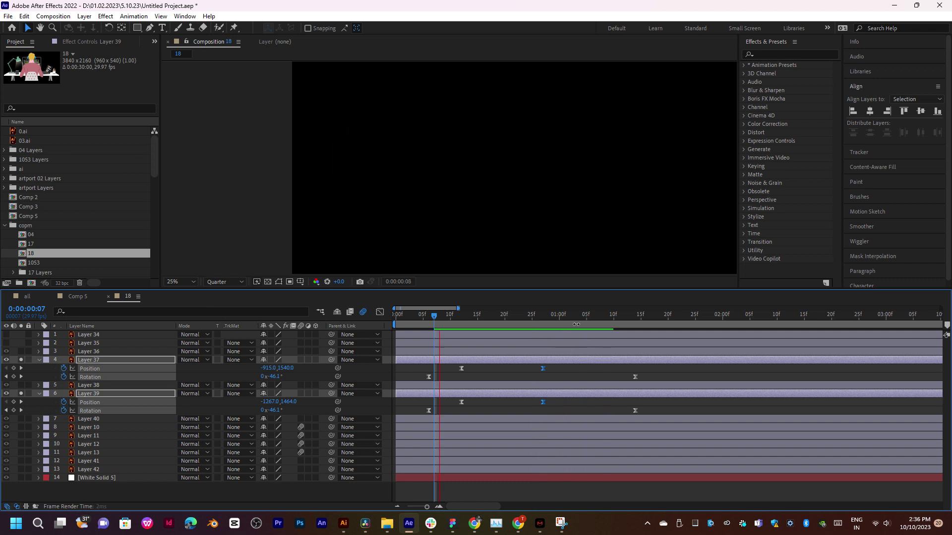
left_click_drag(583, 316, 542, 319)
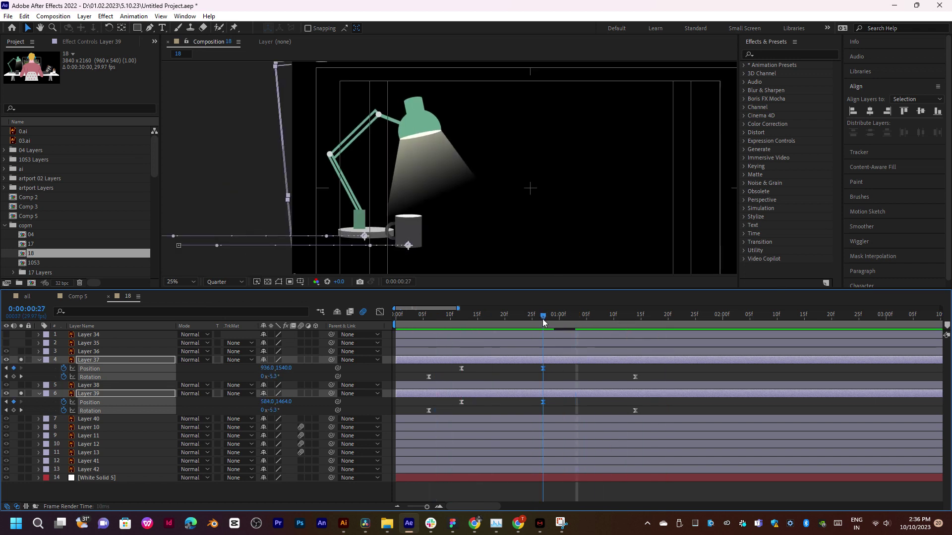
Lengthen the rotation keyframes' easing influence to lower and smooth their speed peaks
left_click_drag(642, 379, 626, 417)
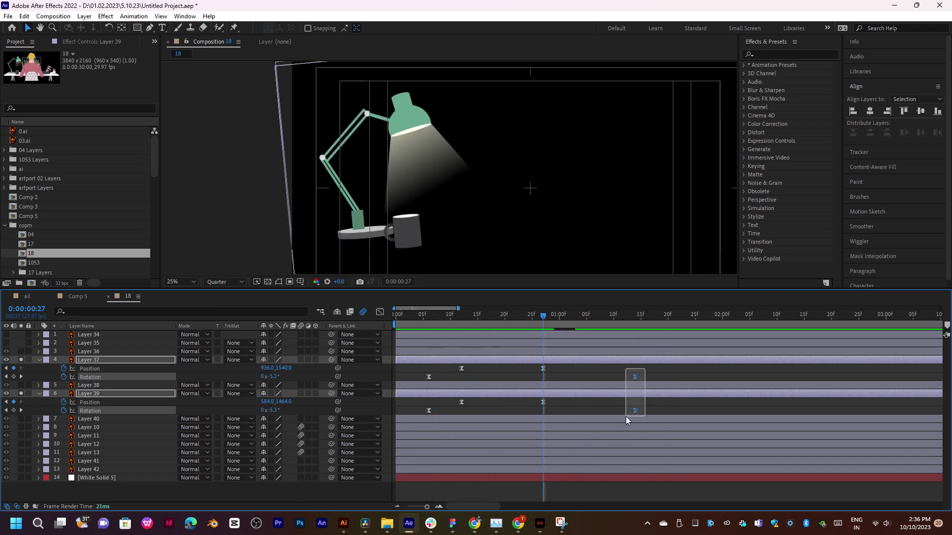
left_click(380, 312)
mouse_move(679, 377)
left_mouse_down()
mouse_move(569, 480)
mouse_move(530, 476)
left_mouse_up()
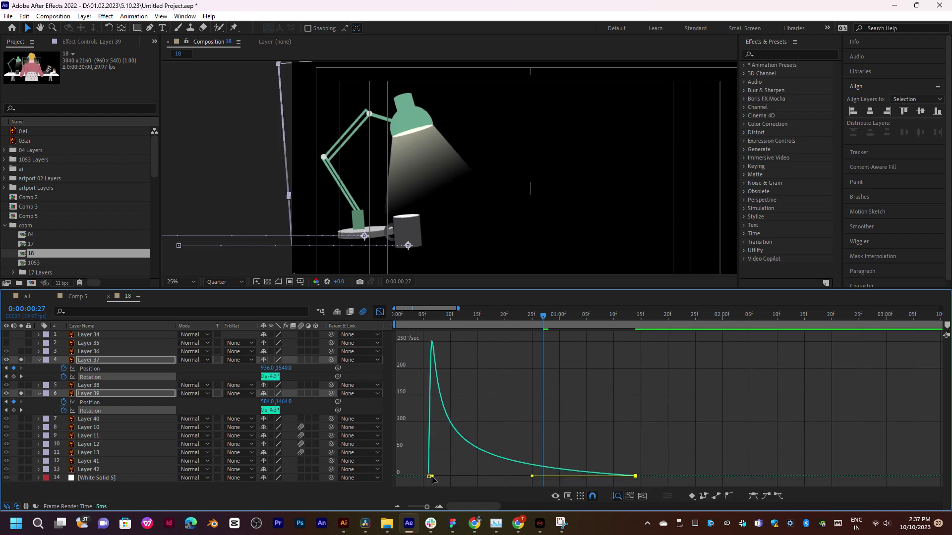
left_click_drag(434, 477, 438, 476)
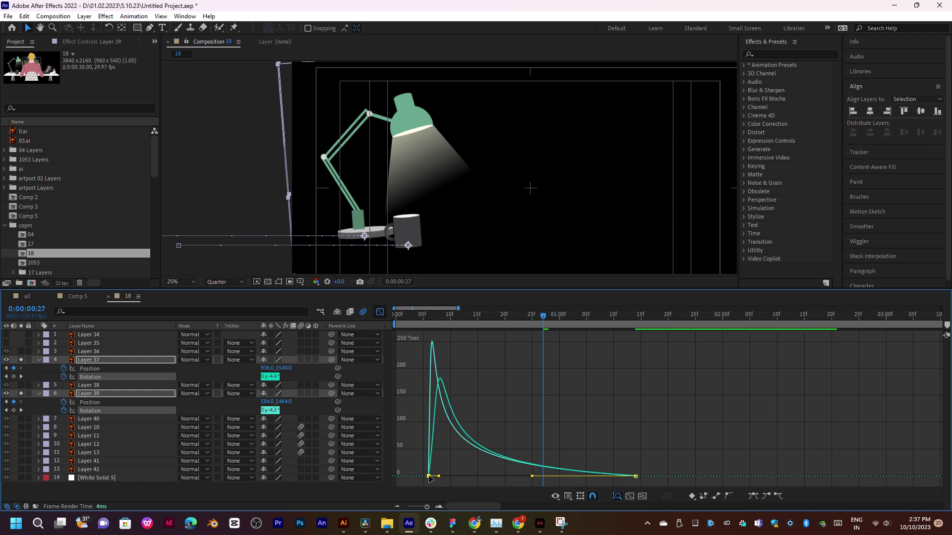
left_click_drag(432, 476, 426, 482)
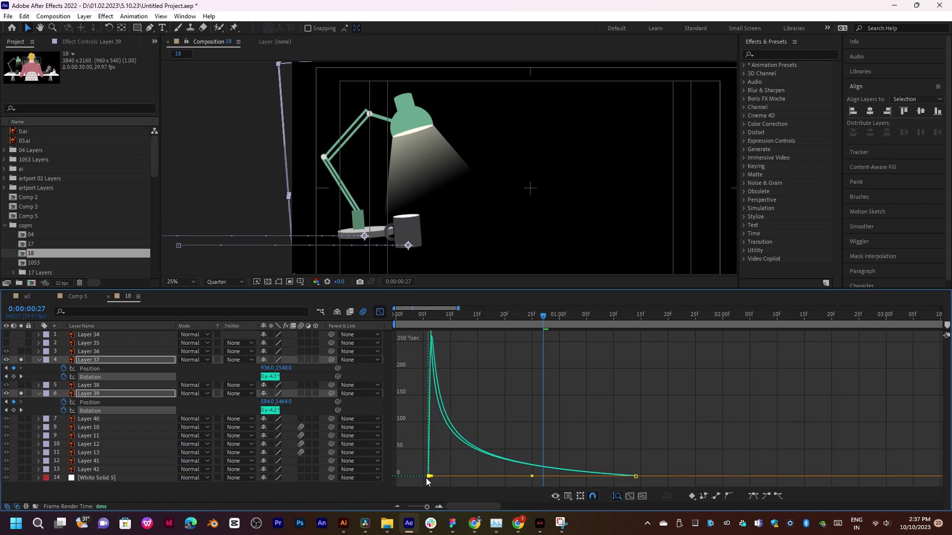
left_click(381, 312)
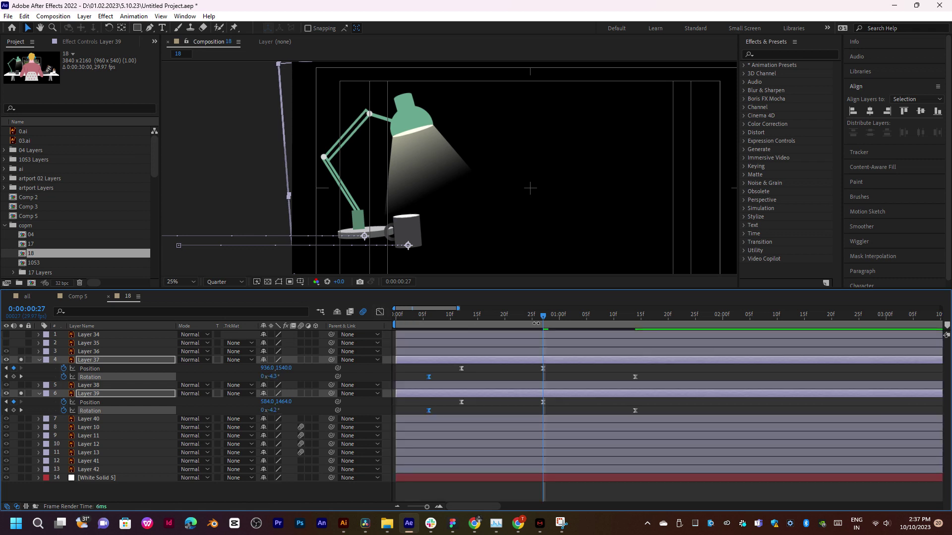
left_click_drag(537, 322, 402, 312)
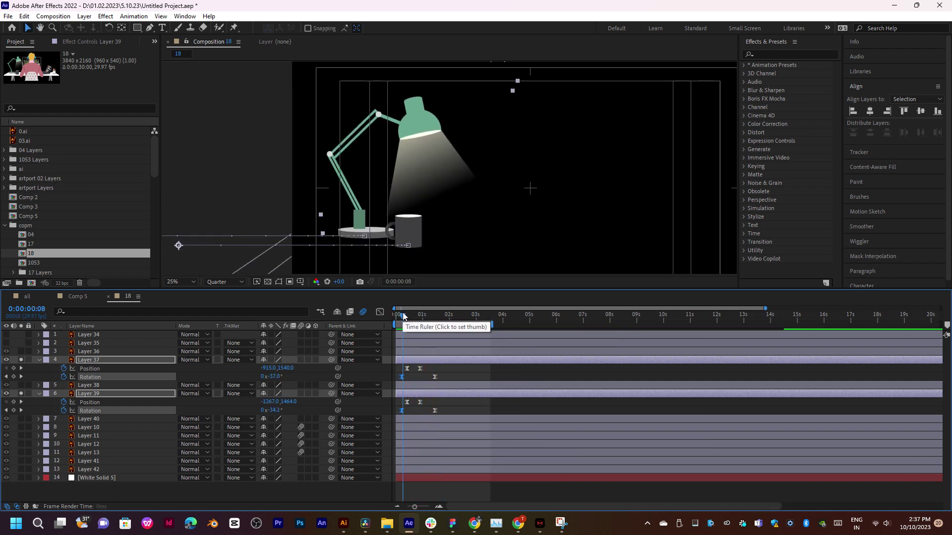
Preview the lamp animation and move Layer 38 above Layer 37
key("space")
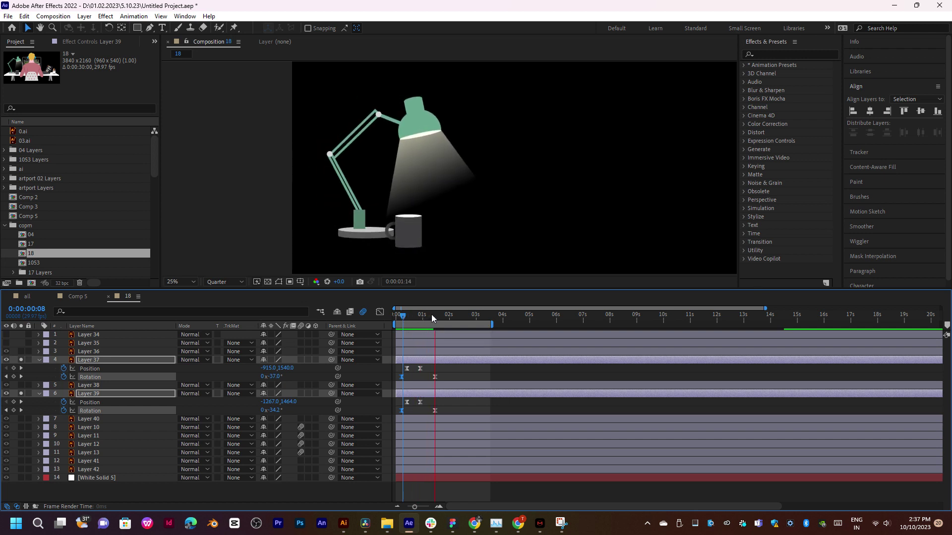
left_click_drag(440, 315, 446, 314)
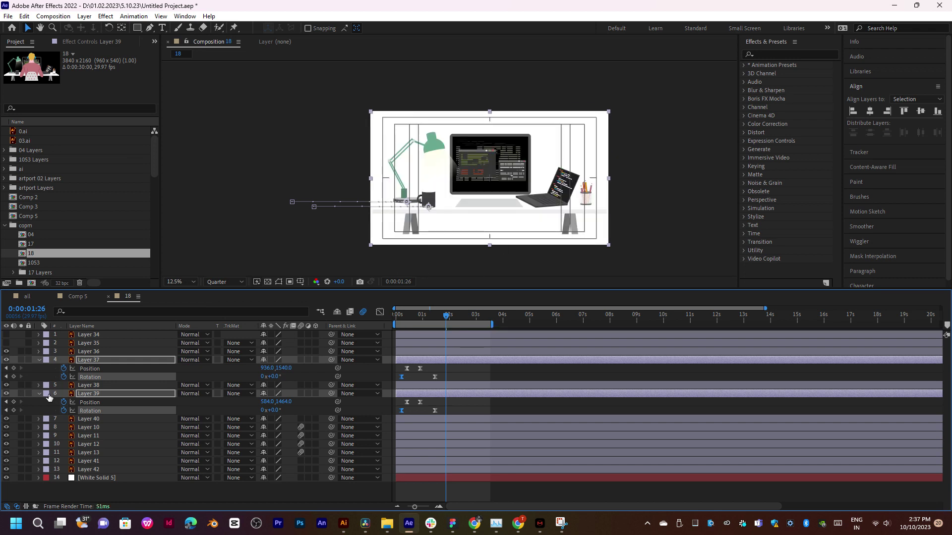
left_click(90, 386)
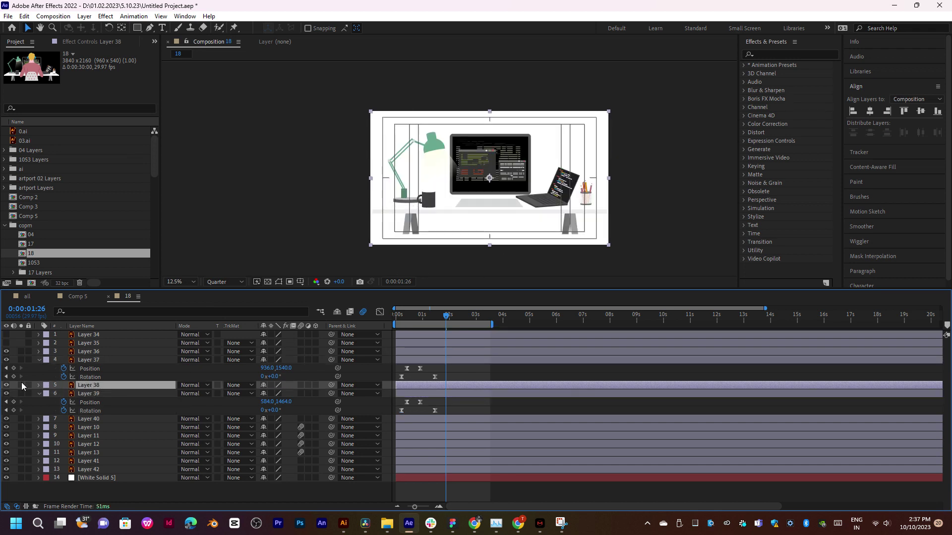
left_click(6, 386)
left_click(6, 386)
left_click_drag(94, 385, 95, 360)
Solo Layers 36 and 38, the laptop and pen holder
left_click(84, 369)
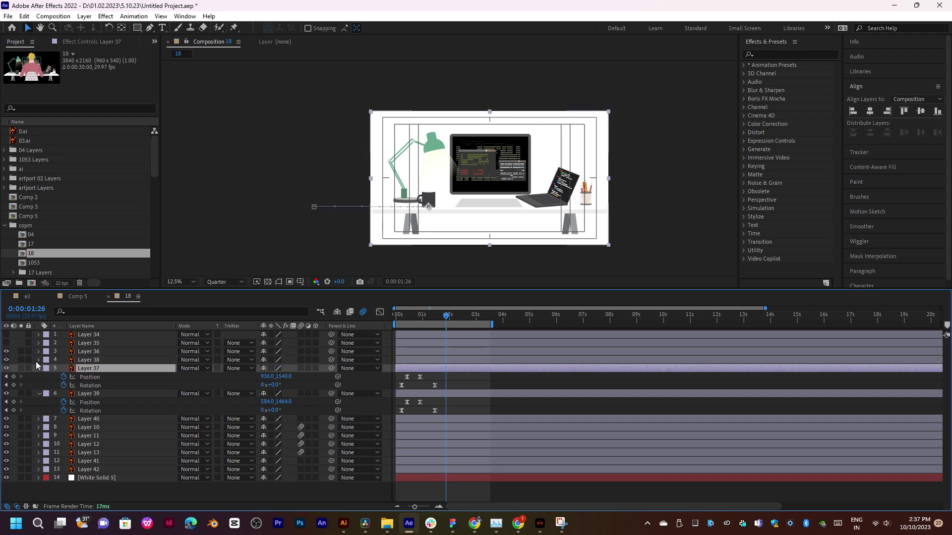
left_click(6, 351)
left_click(7, 351)
left_click(89, 352)
left_click(91, 360, "ctrl")
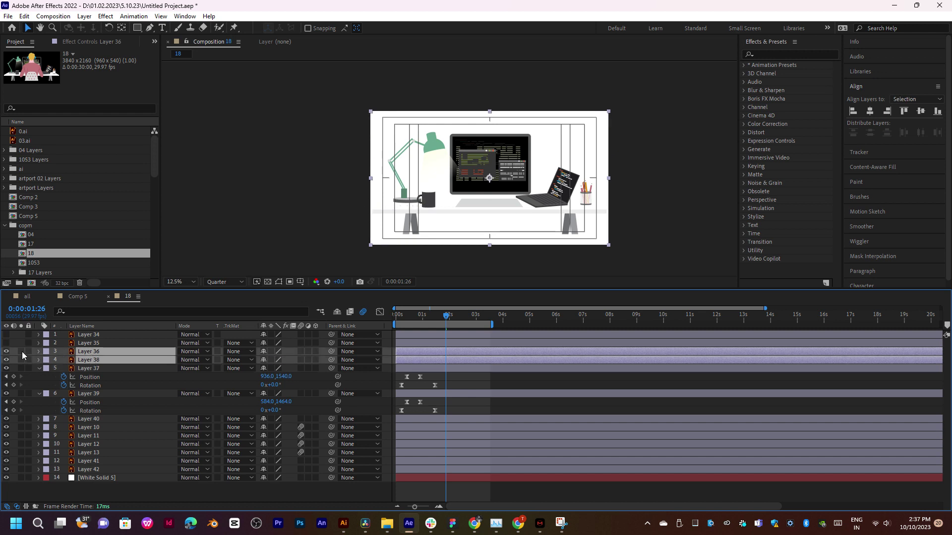
left_click(22, 351)
scroll(556, 184, "up", 2)
Move the pen holder's (Layer 36) anchor point to its base
key("h")
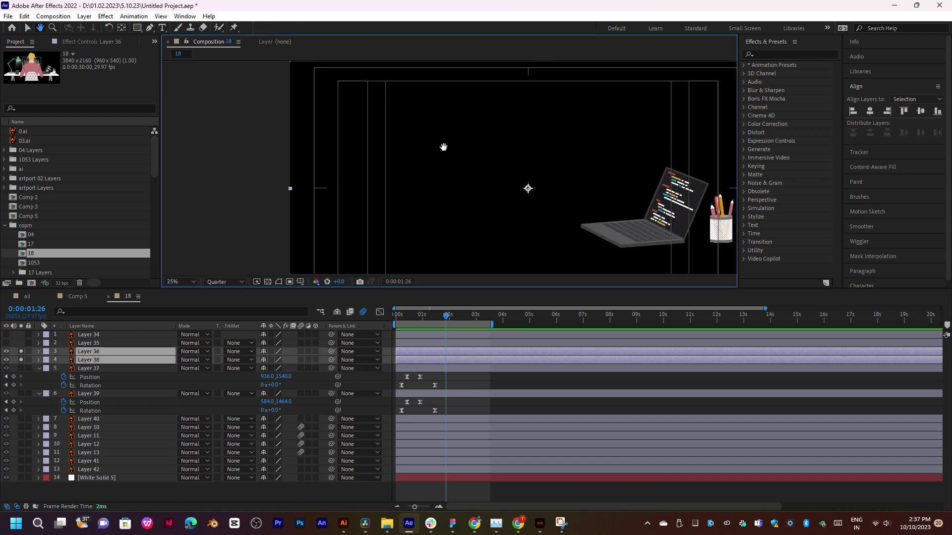
left_click_drag(443, 147, 223, 110)
key("v")
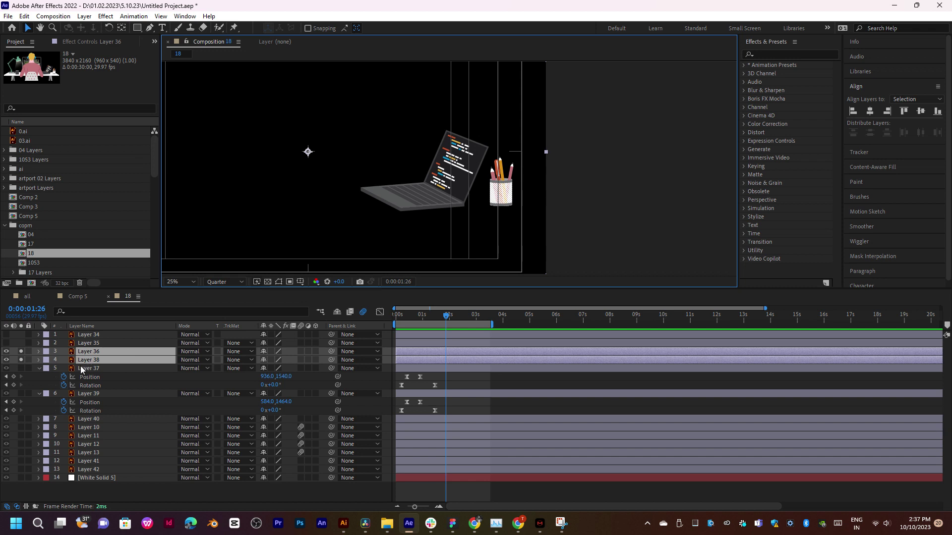
left_click(81, 351)
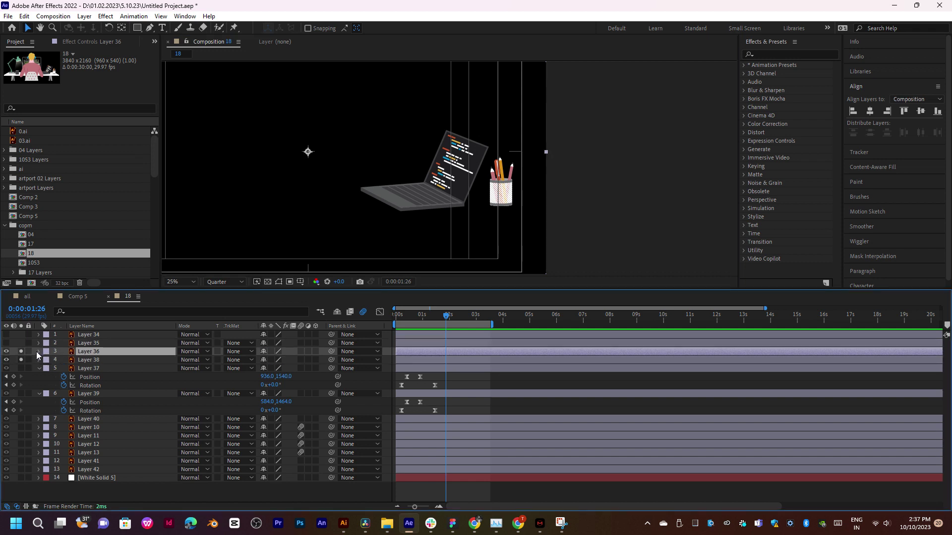
left_click(22, 352)
key("y")
left_click_drag(308, 153, 495, 211)
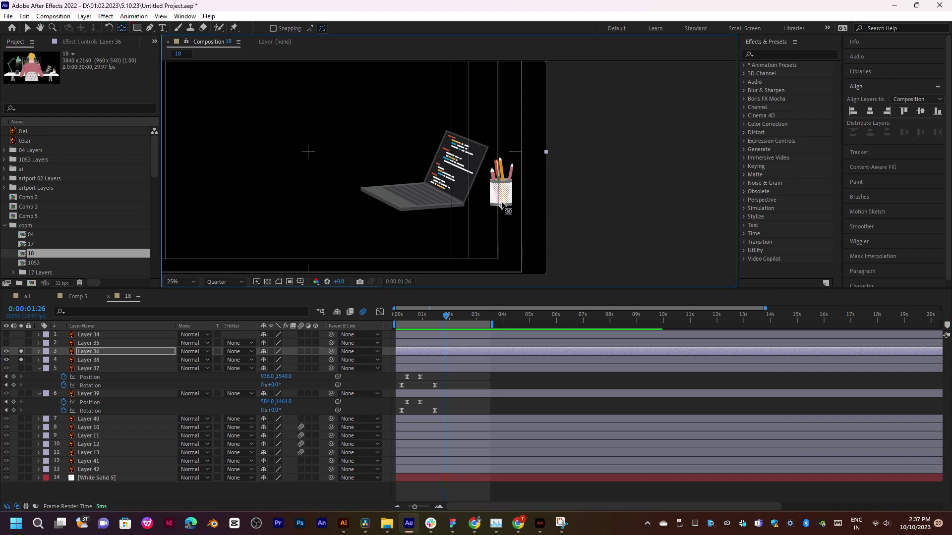
Move the laptop's (Layer 38) anchor point to its bottom edge
key("period")
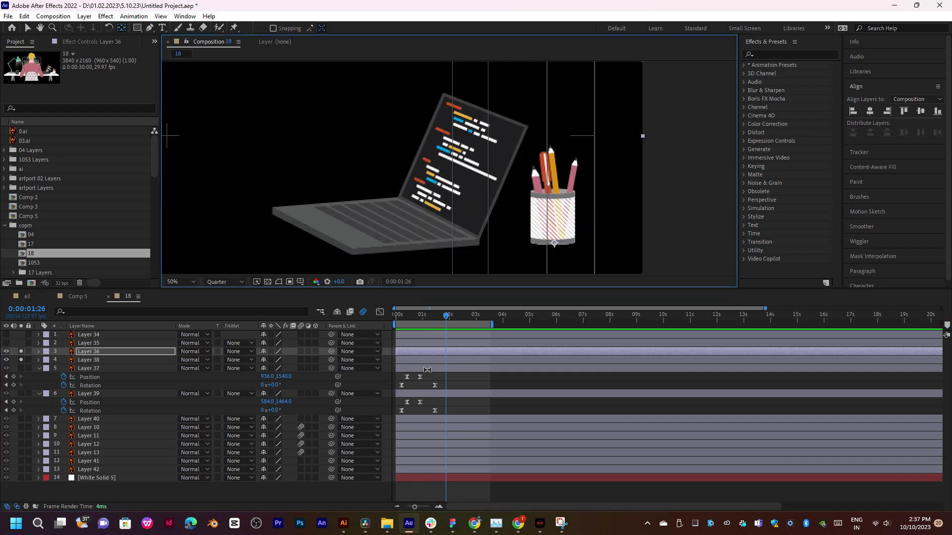
left_click(432, 358)
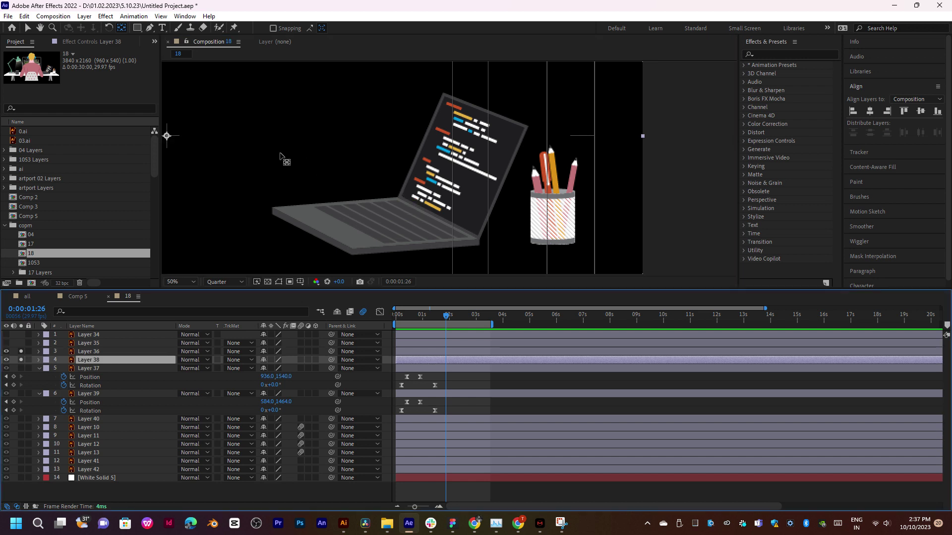
left_click_drag(167, 135, 336, 239)
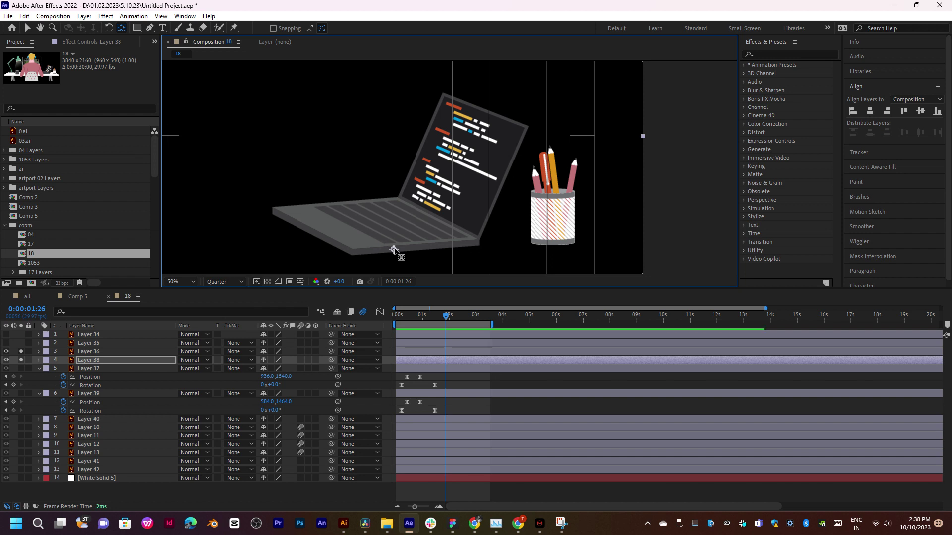
scroll(402, 250, "down", 1)
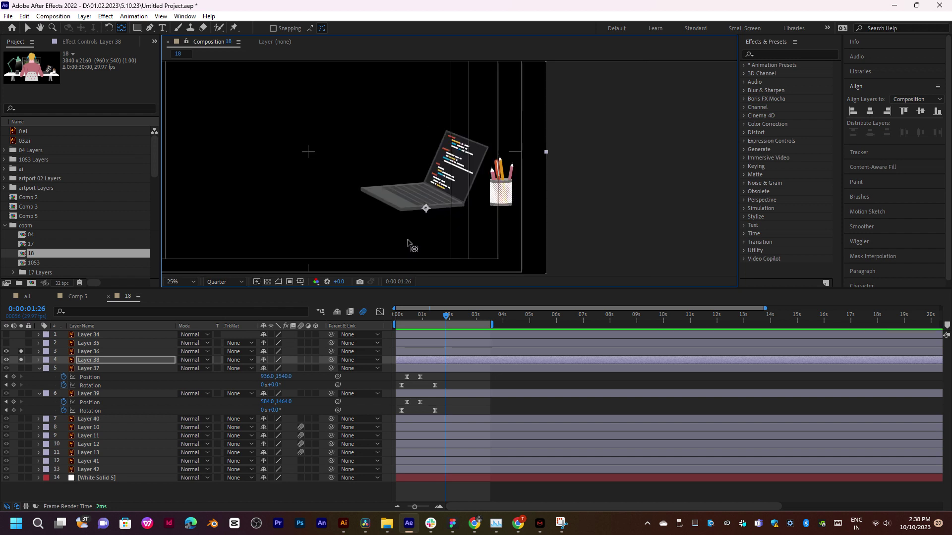
scroll(391, 233, "down", 1)
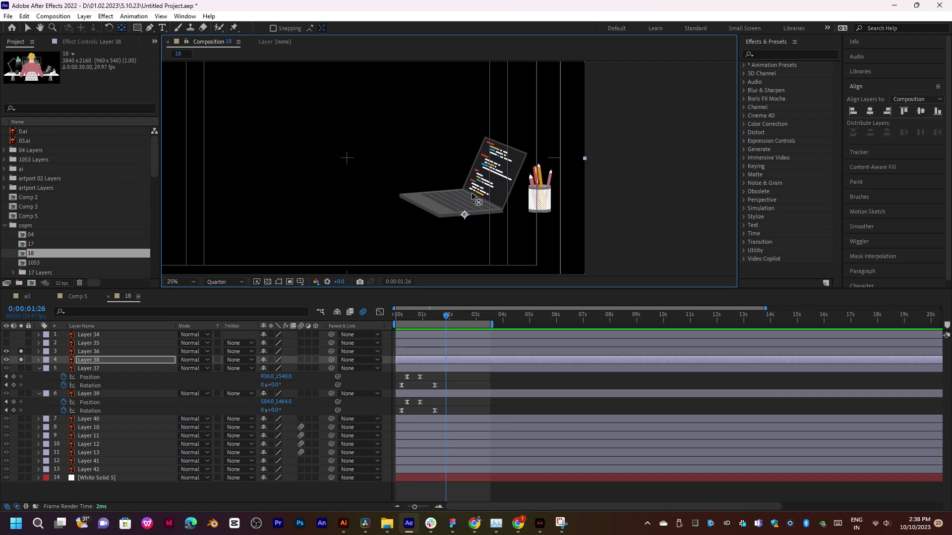
left_click(105, 352, "ctrl")
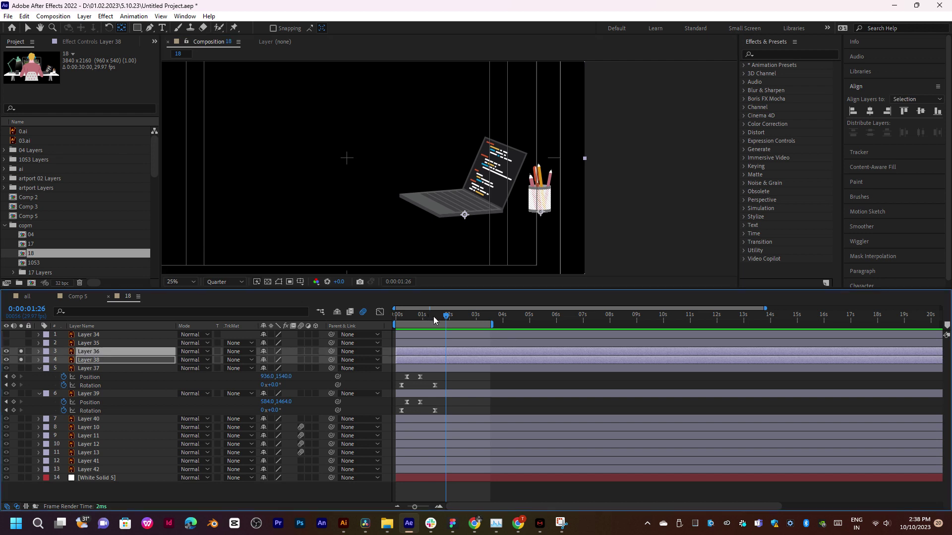
Keyframe laptop and pen holder Position at 0:00:01:00, starting off-frame right at 0:00:00:13
key("s")
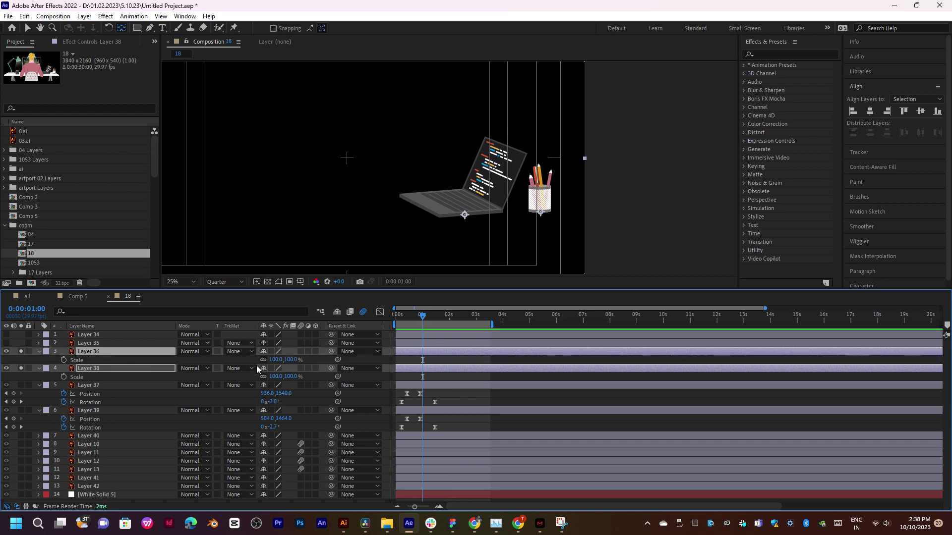
key("p")
key("alt+shift+p")
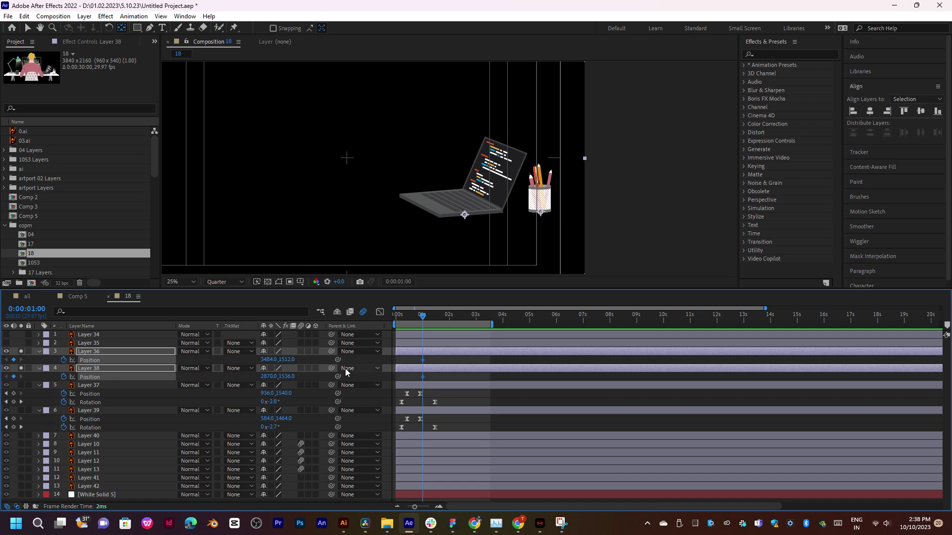
left_click_drag(410, 321, 401, 338)
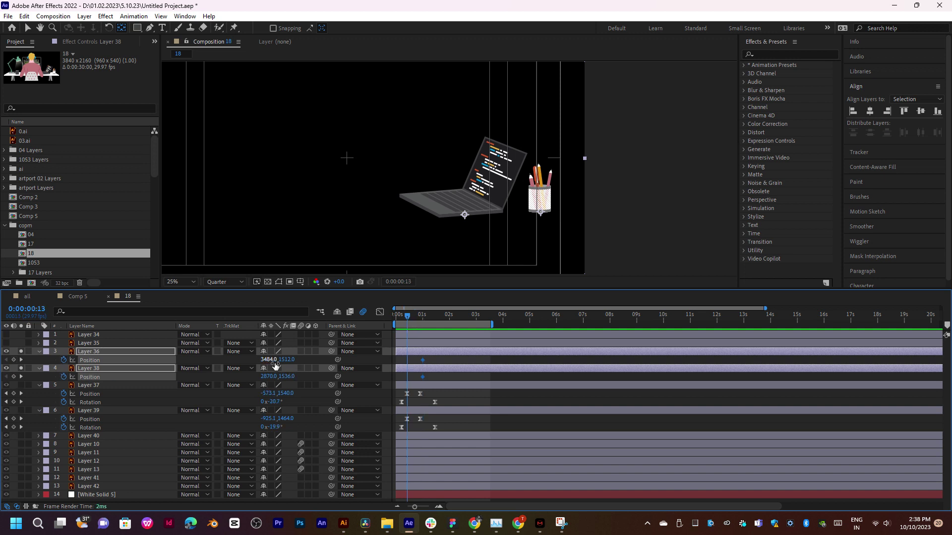
left_click_drag(275, 365, 453, 360)
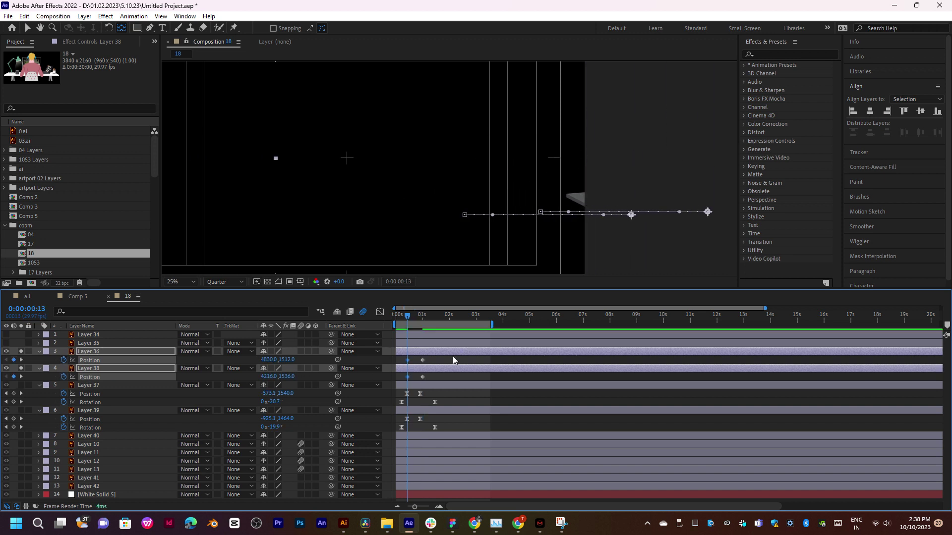
left_click_drag(279, 356, 482, 362)
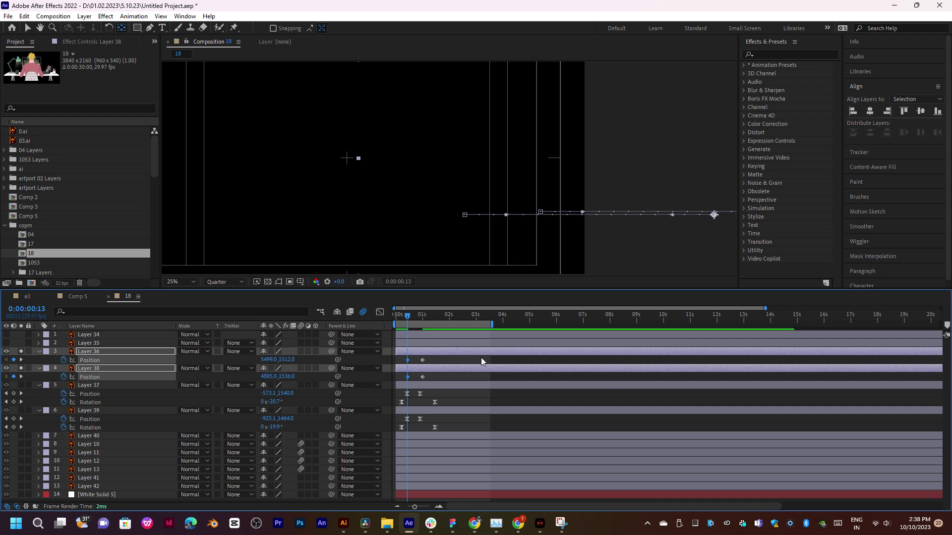
key("space")
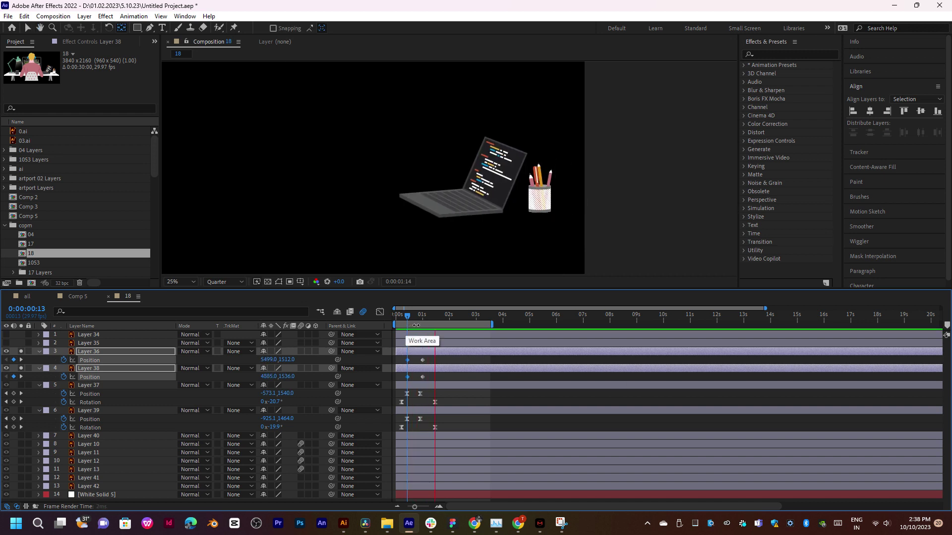
key("space")
Set Rotation keyframes for the laptop and pen holder at 0:00:00:20
left_click(411, 320)
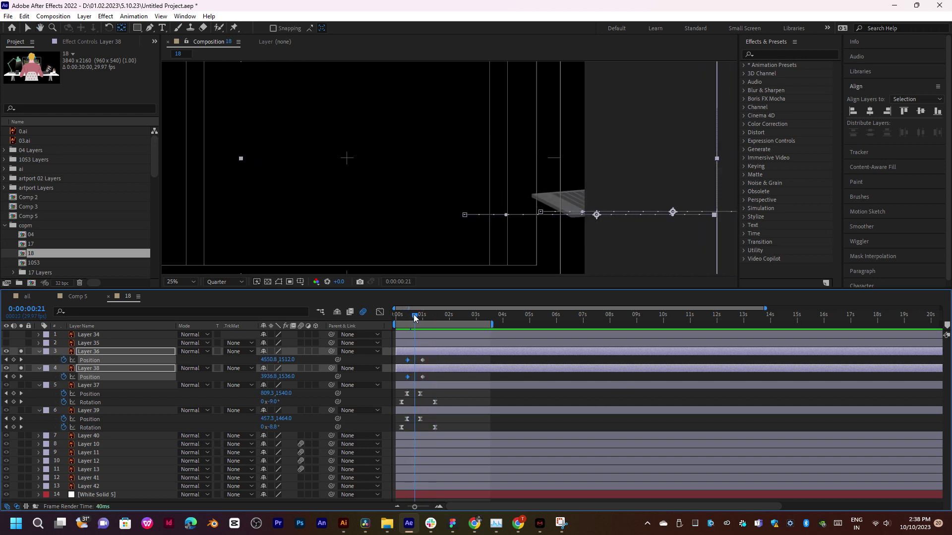
key("shift+r")
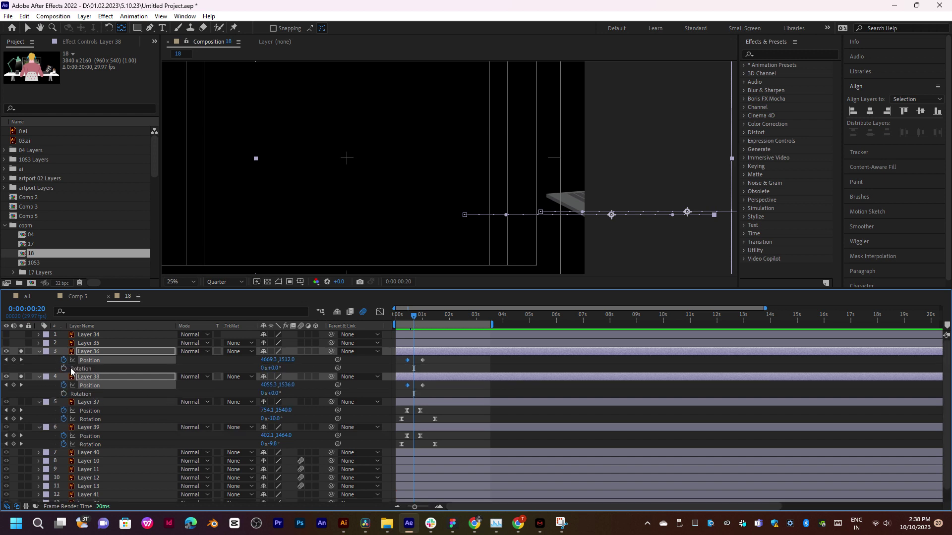
left_click(63, 368)
Rotate the laptop and pencil cup to 30° at the start of their fly-in, then preview the motion
left_click_drag(416, 322, 434, 316)
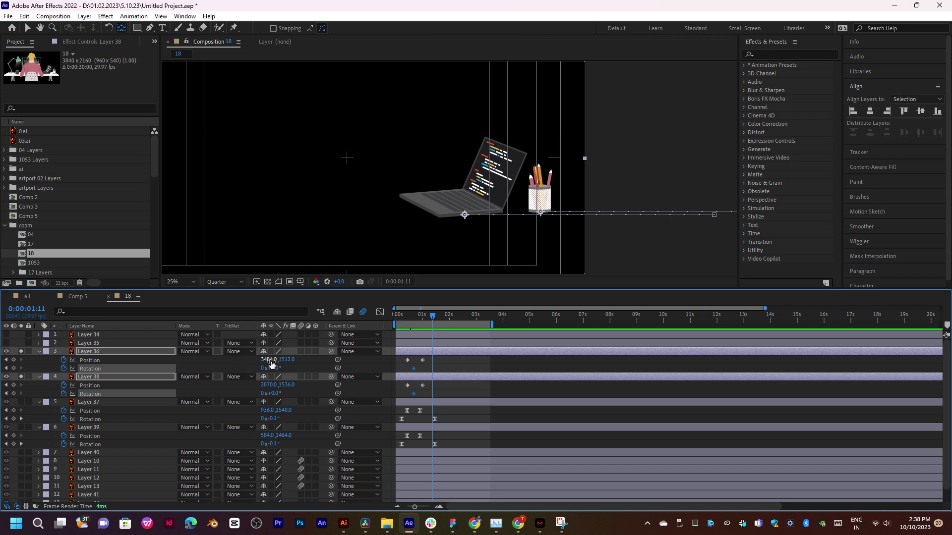
left_click_drag(273, 368, 289, 366)
left_click(290, 366)
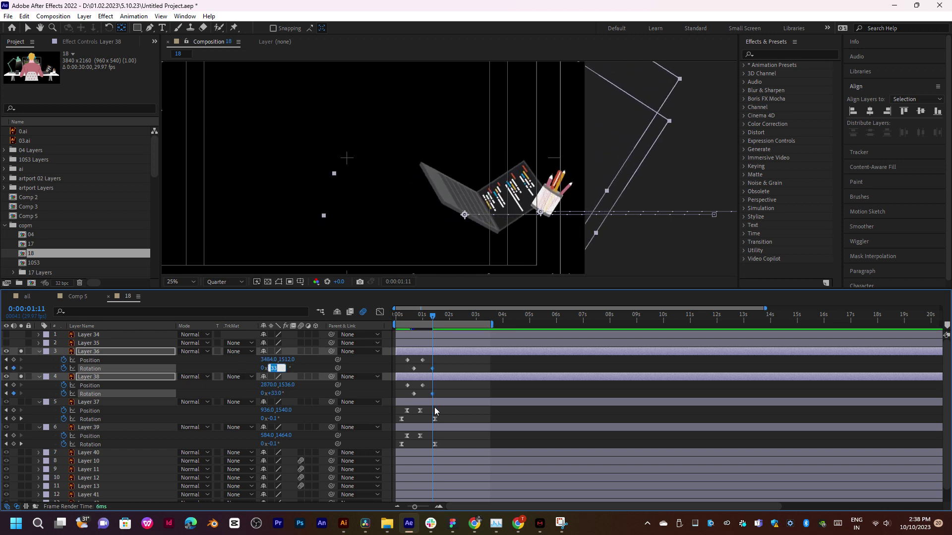
type("30")
key("Return")
mouse_move(407, 322)
left_mouse_down()
mouse_move(436, 377)
mouse_move(420, 370)
mouse_move(429, 366)
mouse_move(432, 394)
mouse_move(437, 370)
left_mouse_up()
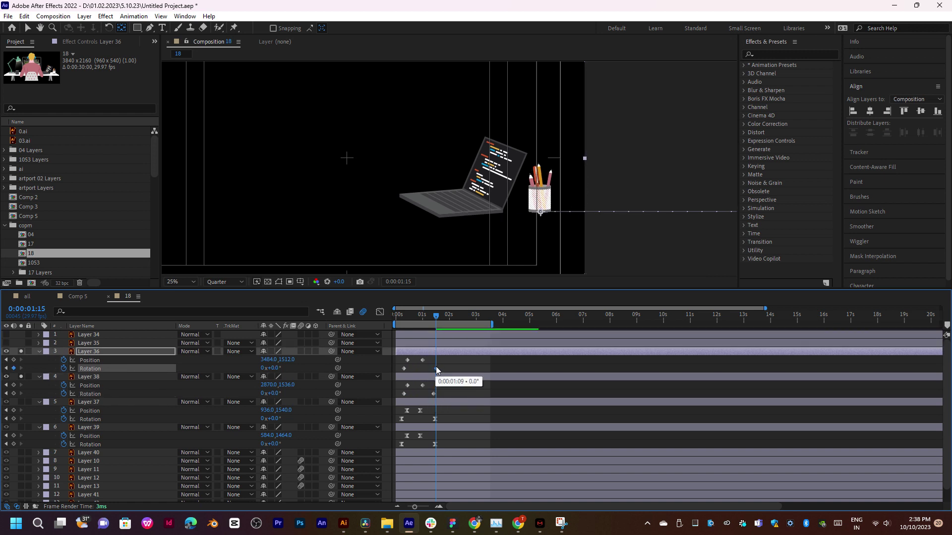
left_click(409, 317)
key("space")
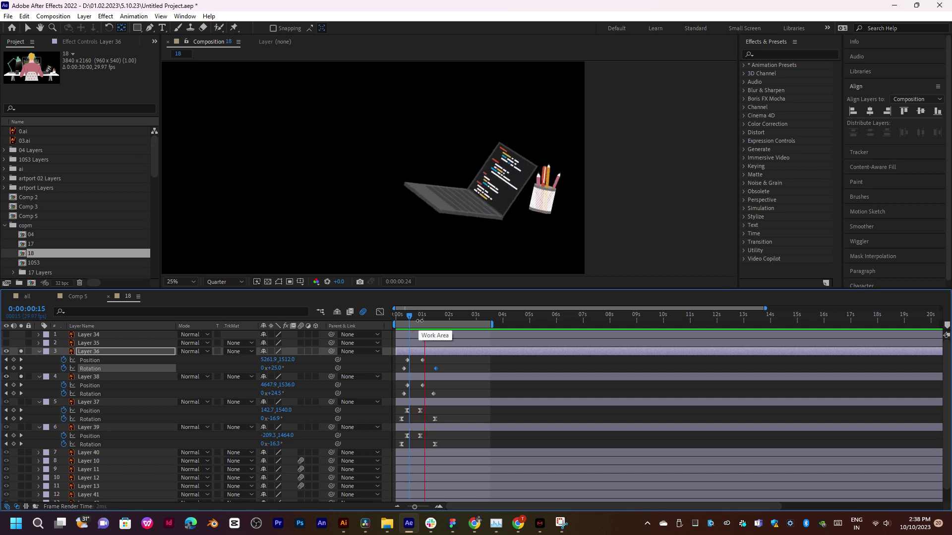
Apply Easy Ease to the laptop and pencil cup keyframes and preview the eased animation
left_click_drag(447, 360, 392, 393)
right_click(404, 372)
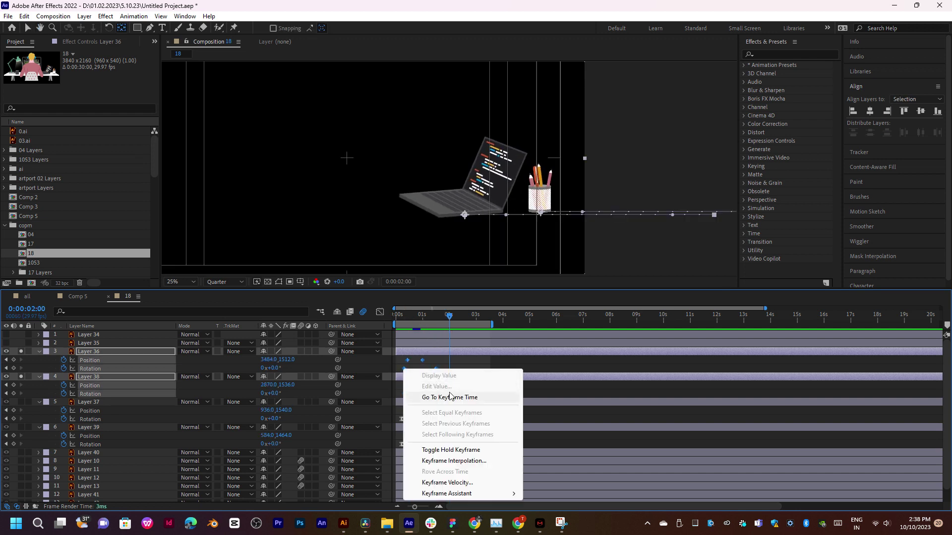
mouse_move(484, 493)
left_click(551, 428)
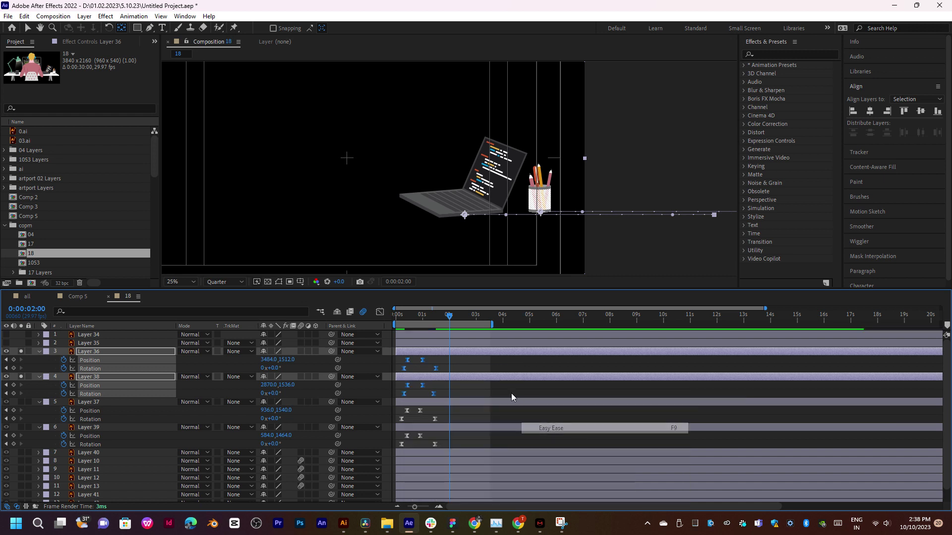
mouse_move(401, 320)
left_mouse_down()
mouse_move(422, 318)
mouse_move(406, 320)
left_mouse_up()
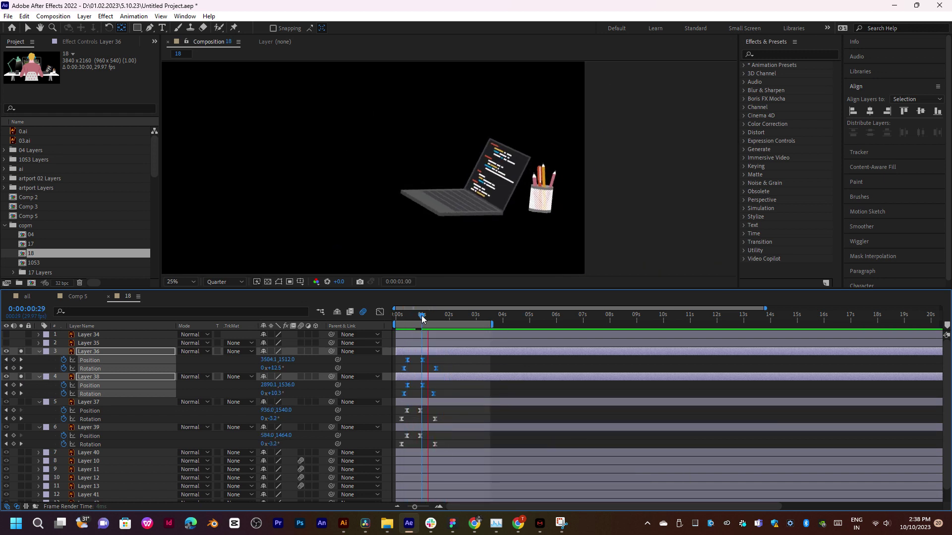
key("space")
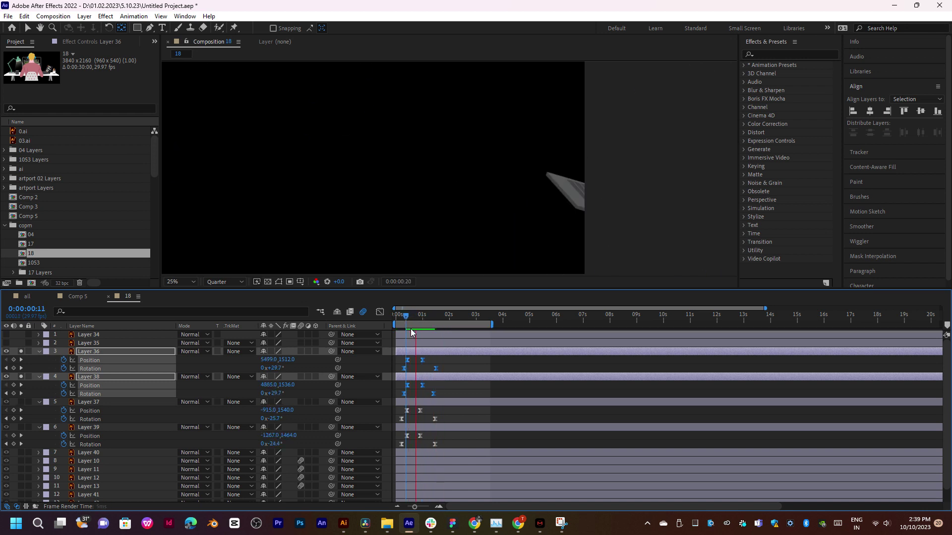
In the Graph Editor, sharpen the speed peak to spike early near 2000 px/sec, then preview
left_click(379, 313)
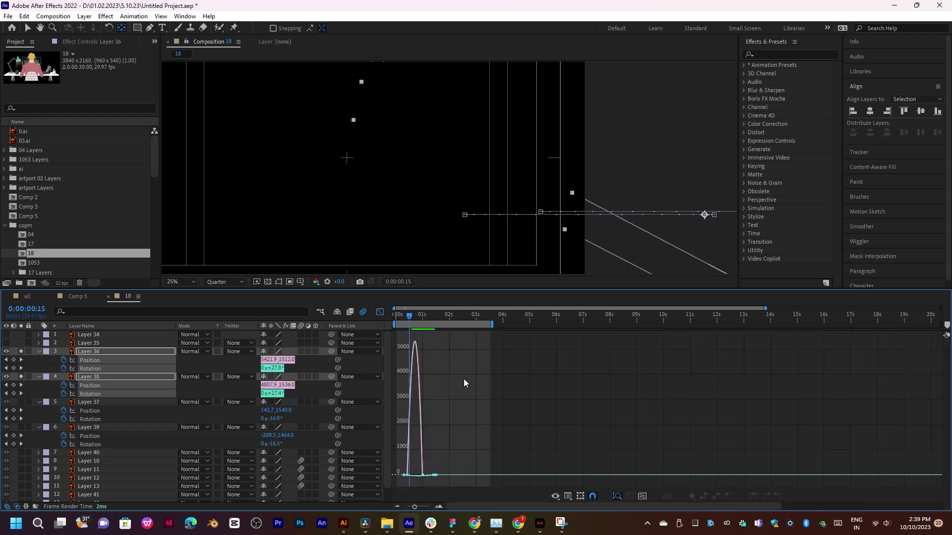
mouse_move(432, 475)
left_mouse_down()
mouse_move(408, 487)
mouse_move(415, 477)
left_mouse_up()
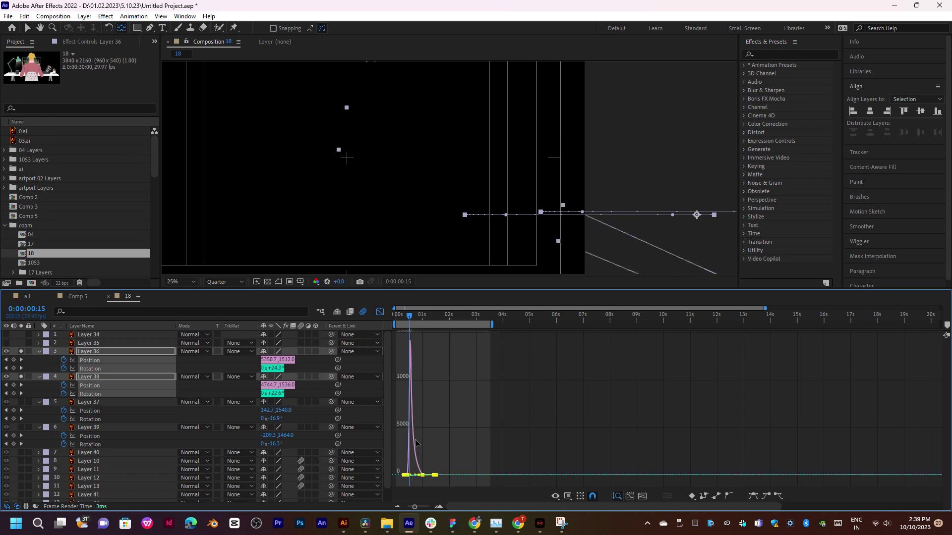
scroll(417, 446, "up", 3, "alt")
scroll(416, 471, "up", 3, "alt")
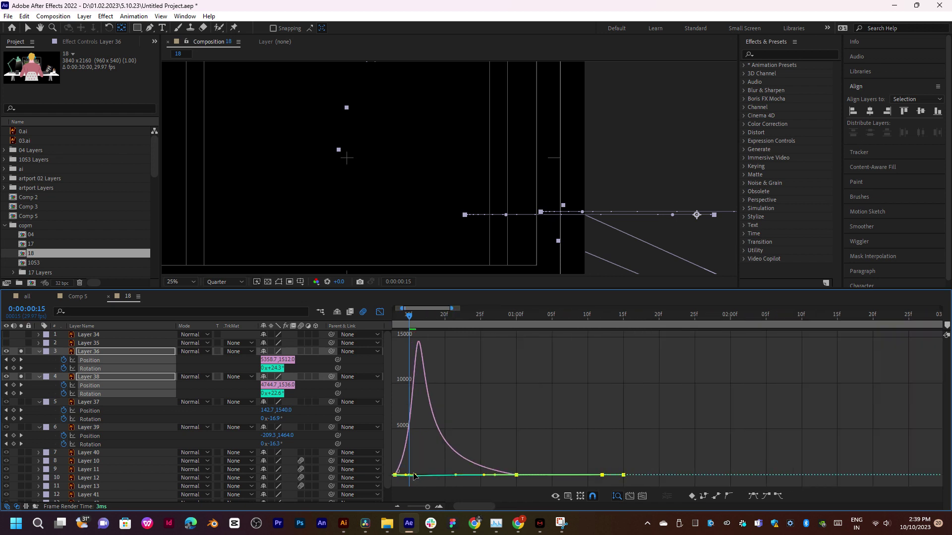
left_click_drag(412, 478, 398, 484)
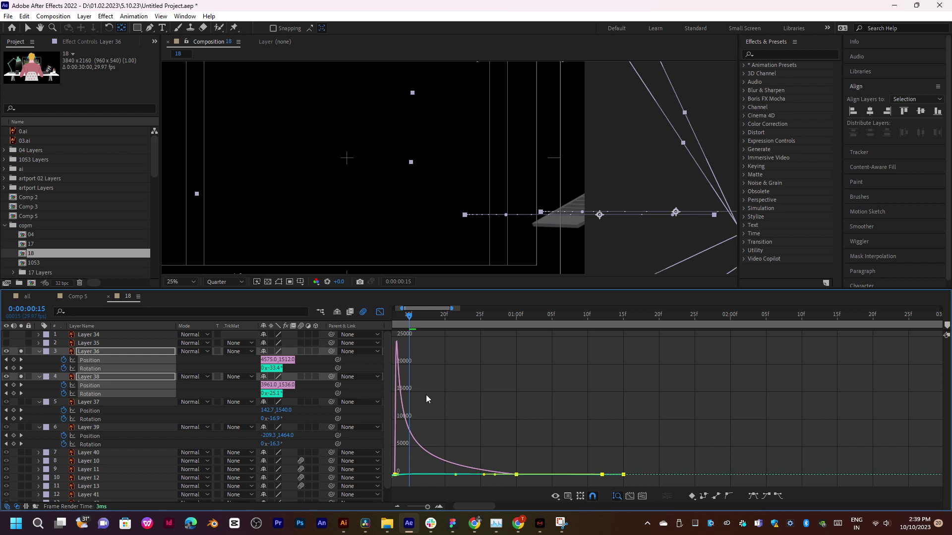
left_click(381, 312)
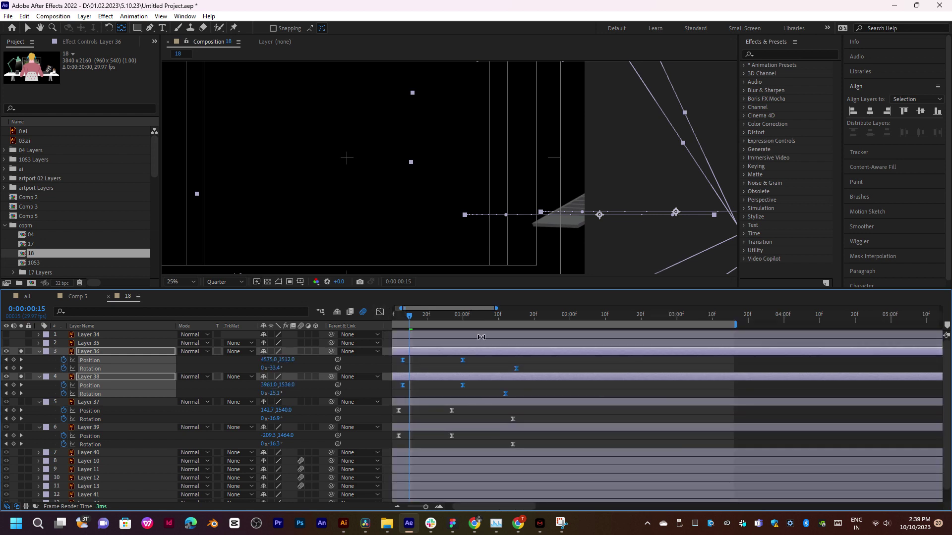
scroll(480, 337, "down", 5)
key("space")
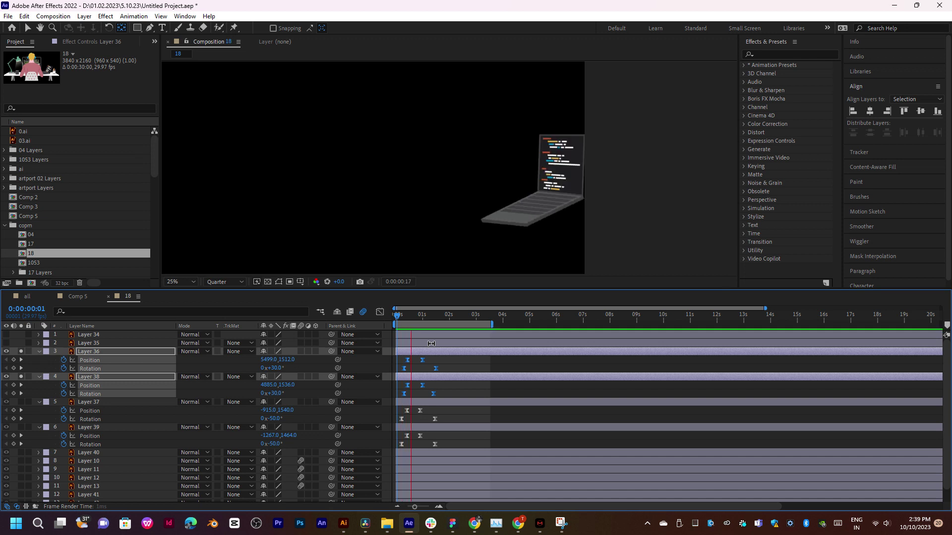
Replay the reshaped fly-in from frames 15 and 13 and scrub to its end
left_click(412, 316)
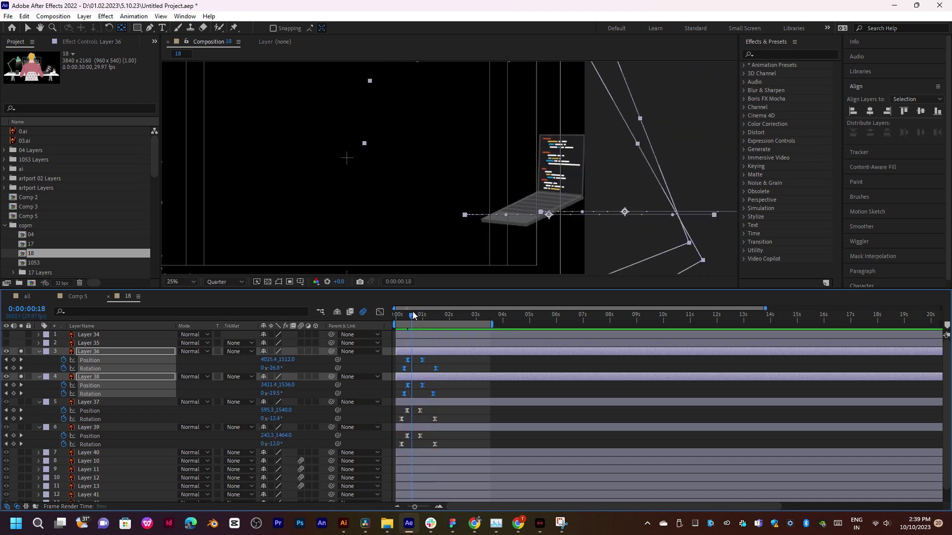
left_click(409, 314)
key("space")
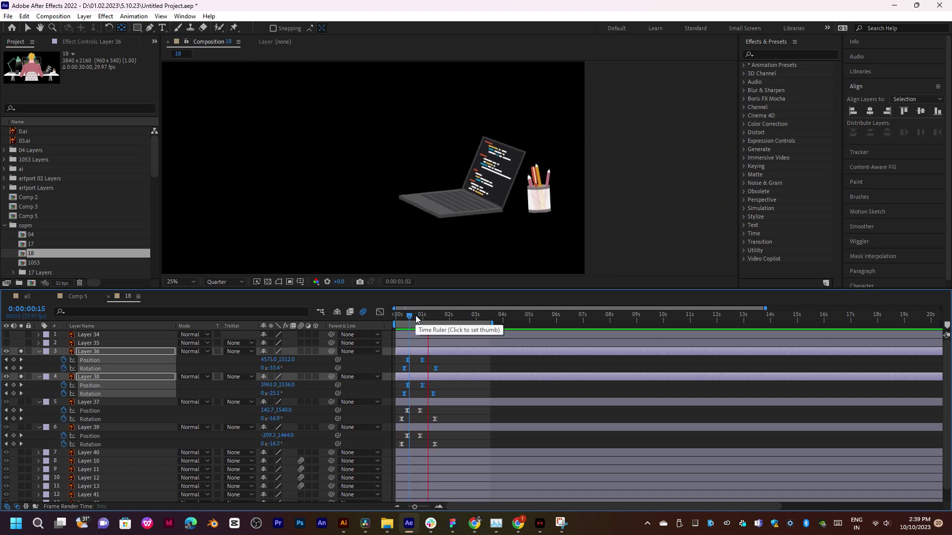
left_click(407, 314)
key("space")
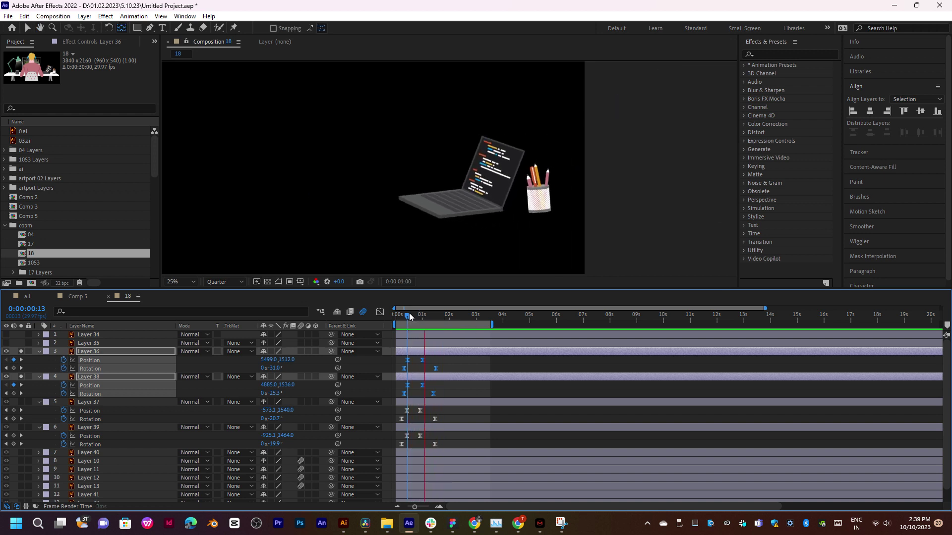
left_click_drag(409, 313, 418, 323)
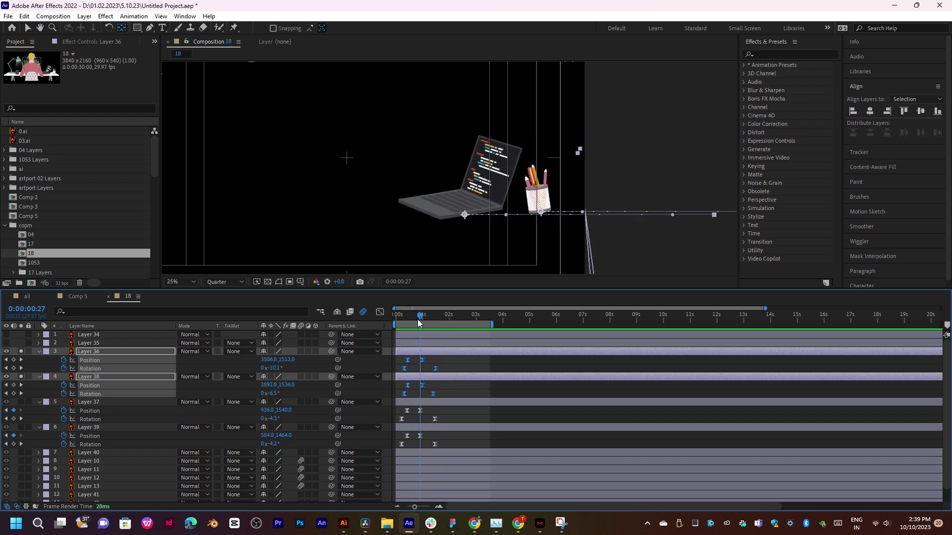
left_click_drag(417, 324, 435, 320)
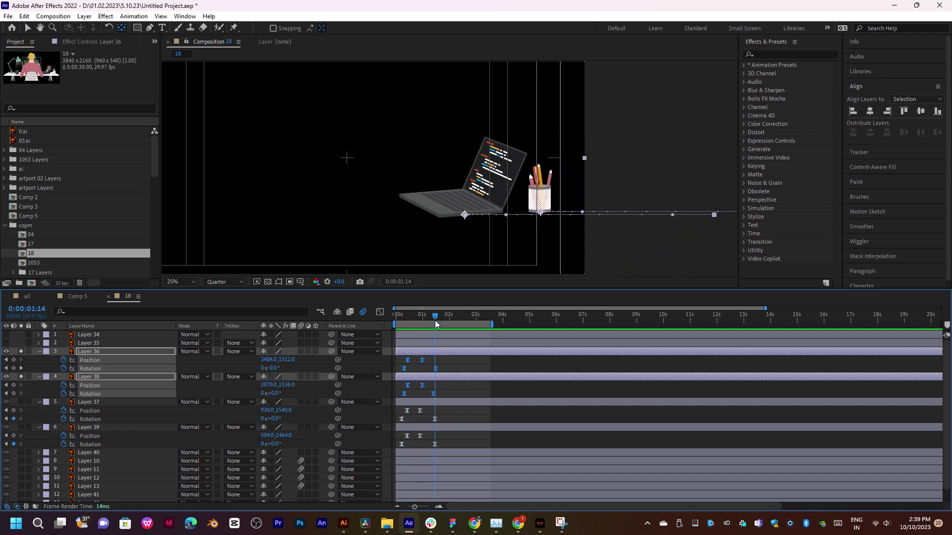
left_click(380, 312)
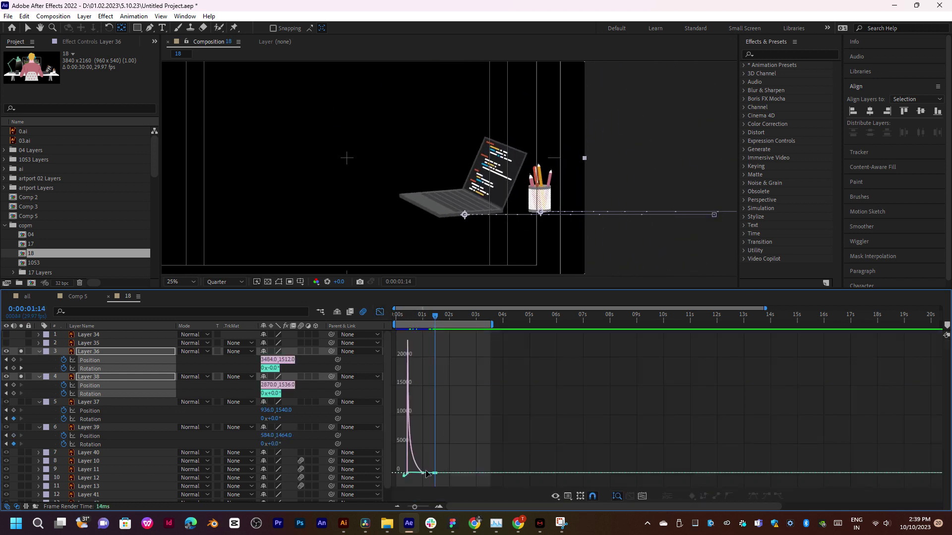
Fit the whole speed curve in view, select the keyframe near frame 9, and preview from there
left_click(407, 321)
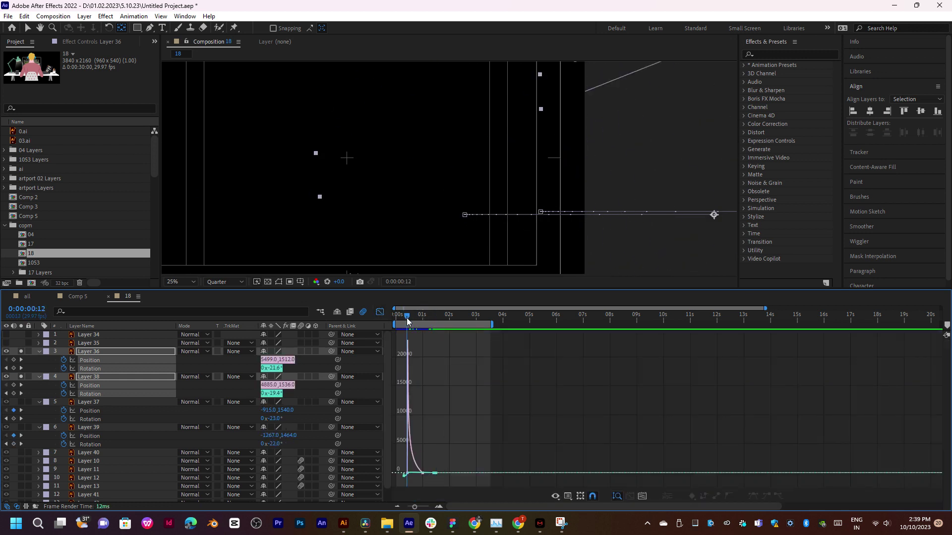
left_click(644, 496)
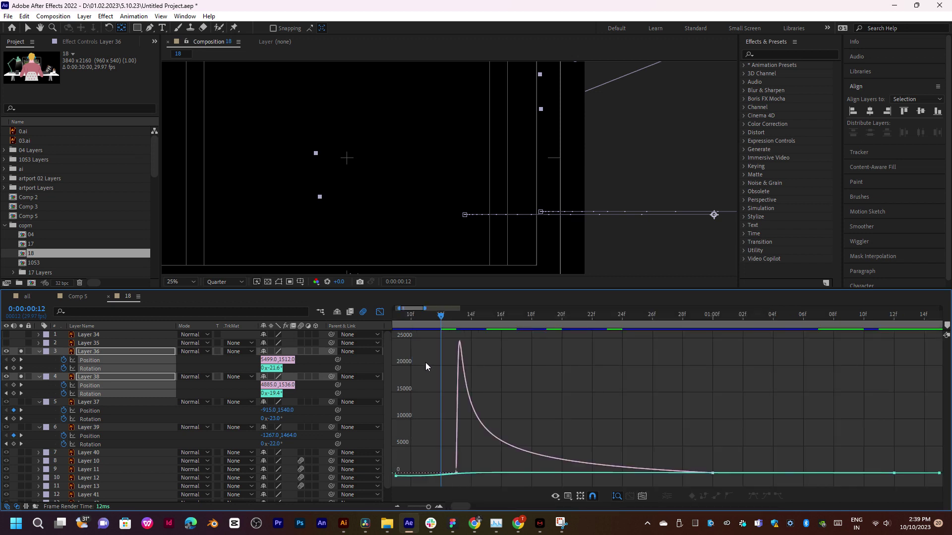
scroll(448, 461, "up", 2)
left_click_drag(450, 463, 542, 444)
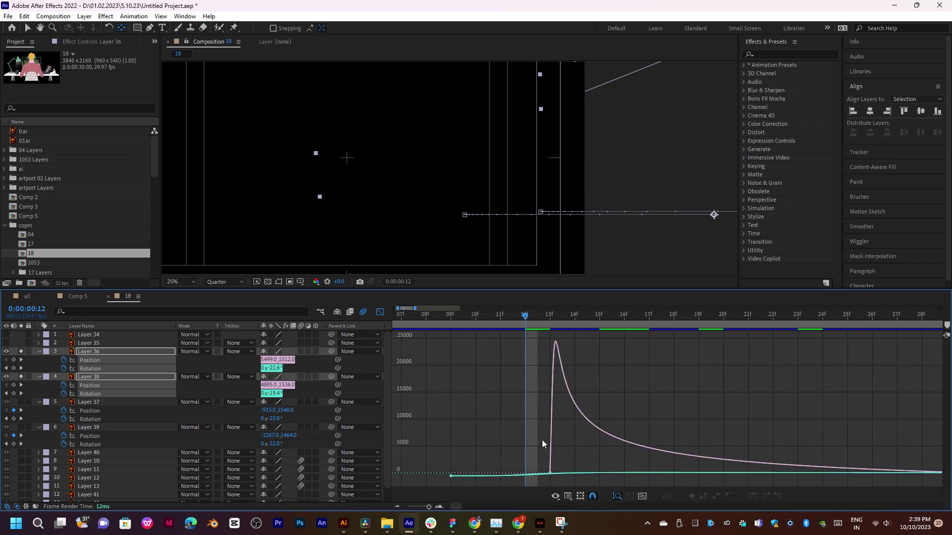
left_click_drag(475, 477, 501, 474)
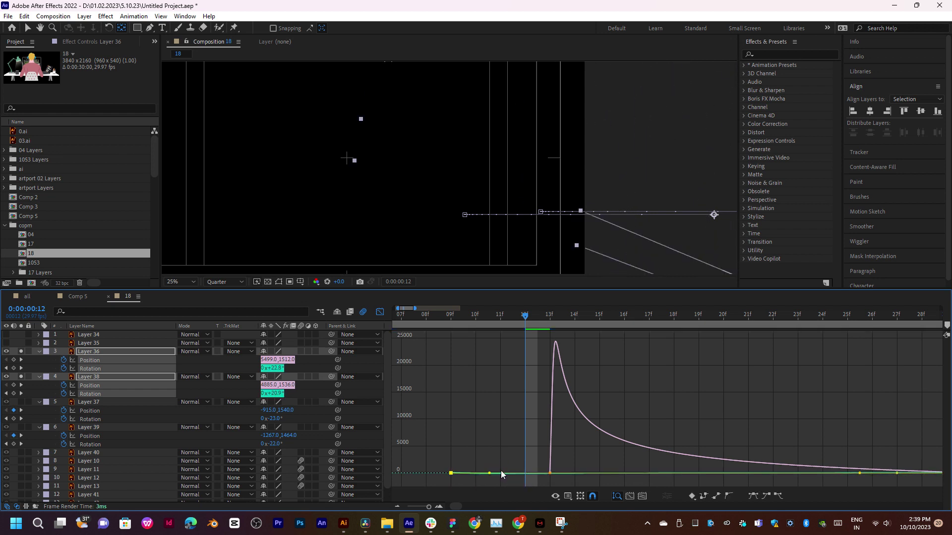
left_click(452, 315)
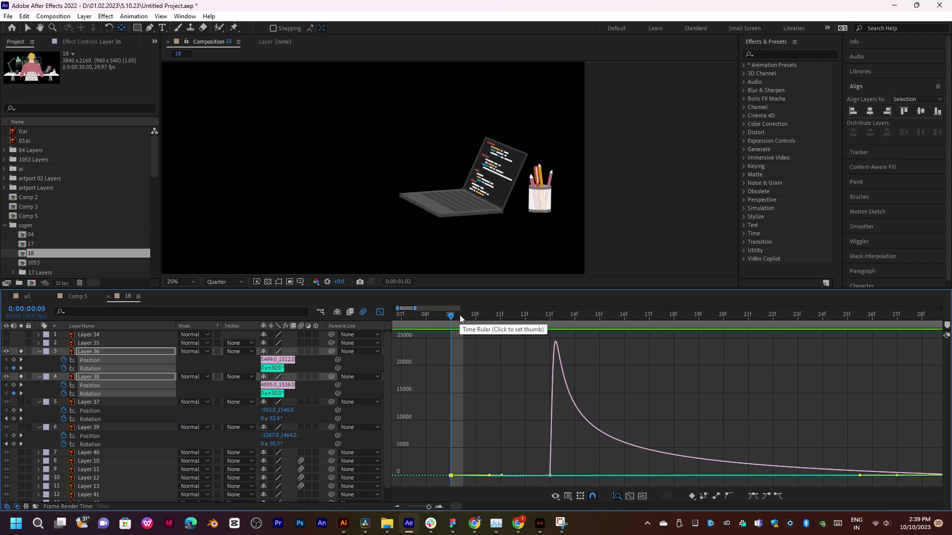
key("space")
Back in the layer keyframe view, replay the laptop fly-in and halt it near frame 6
left_click(378, 311)
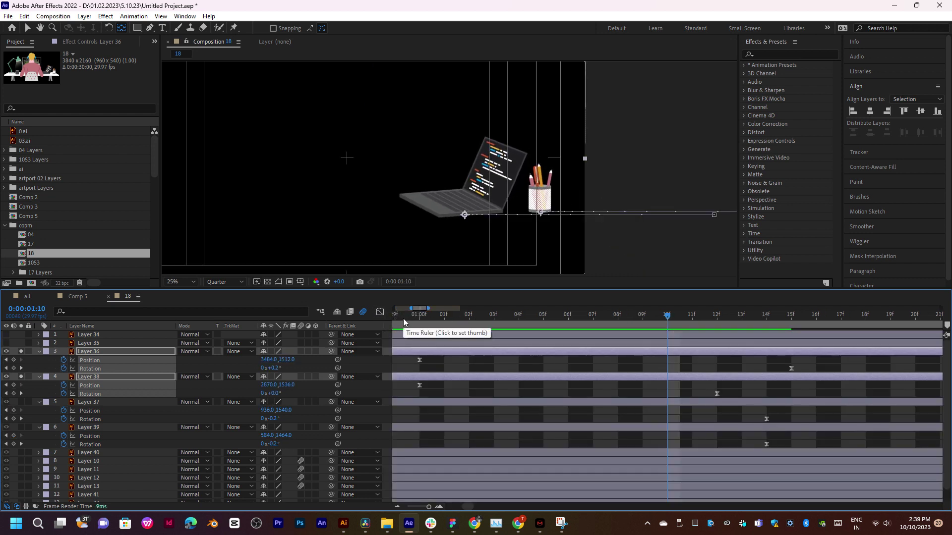
scroll(403, 319, "down", 5)
key("space")
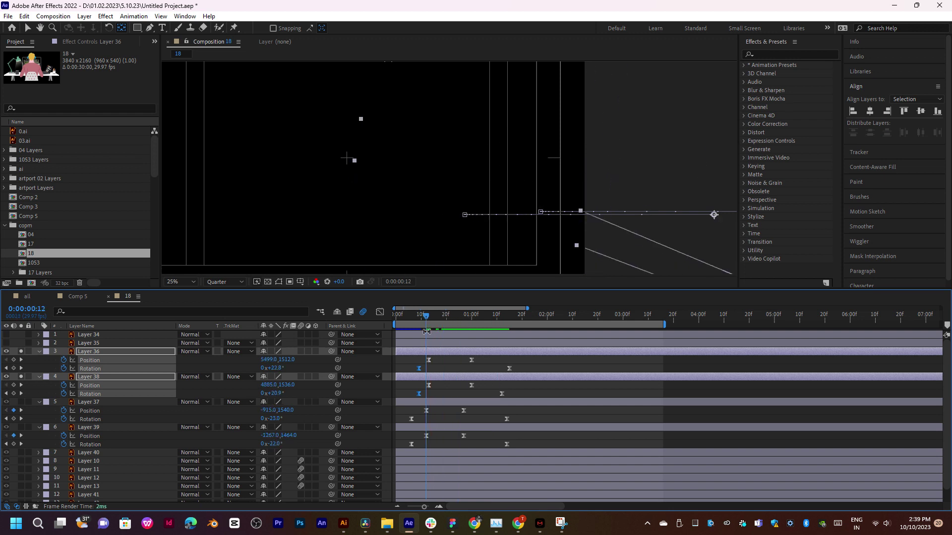
key("space")
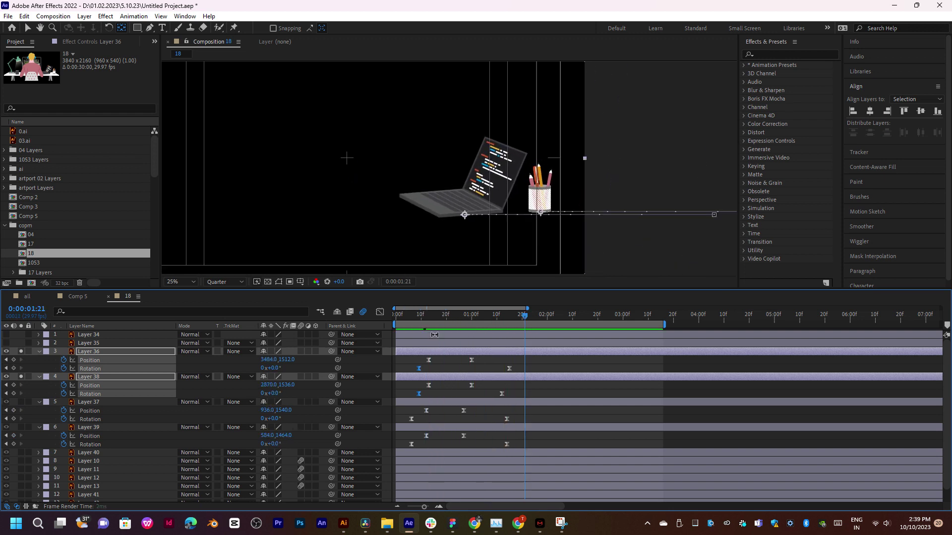
scroll(442, 335, "down", 3)
key("space")
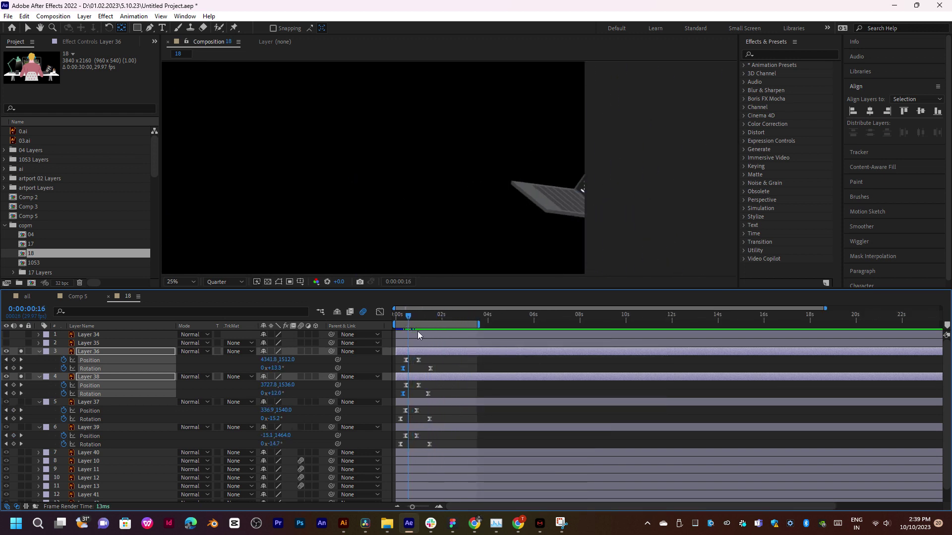
left_click(402, 318)
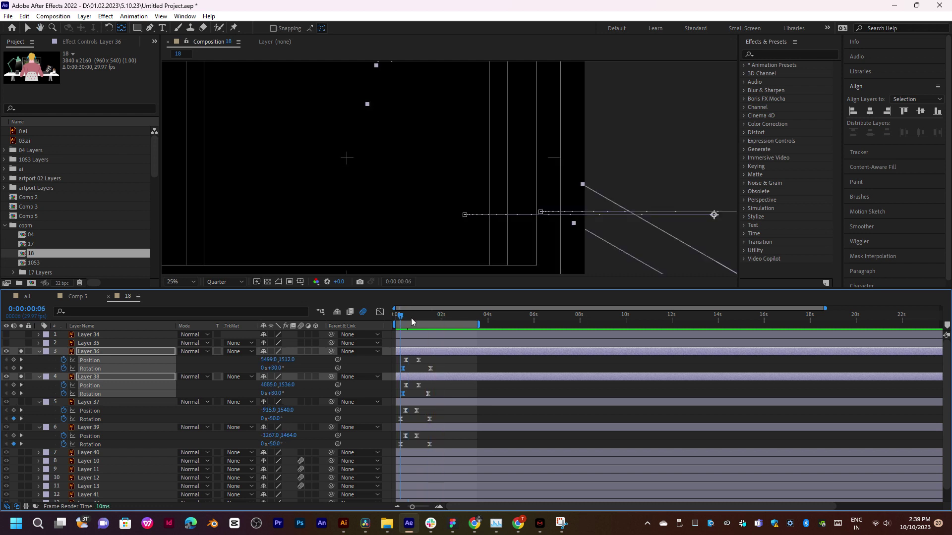
key("space")
key("space")
Fit the whole composition frame in the viewer and collapse the properties of Layers 36–39
scroll(483, 228, "down", 2)
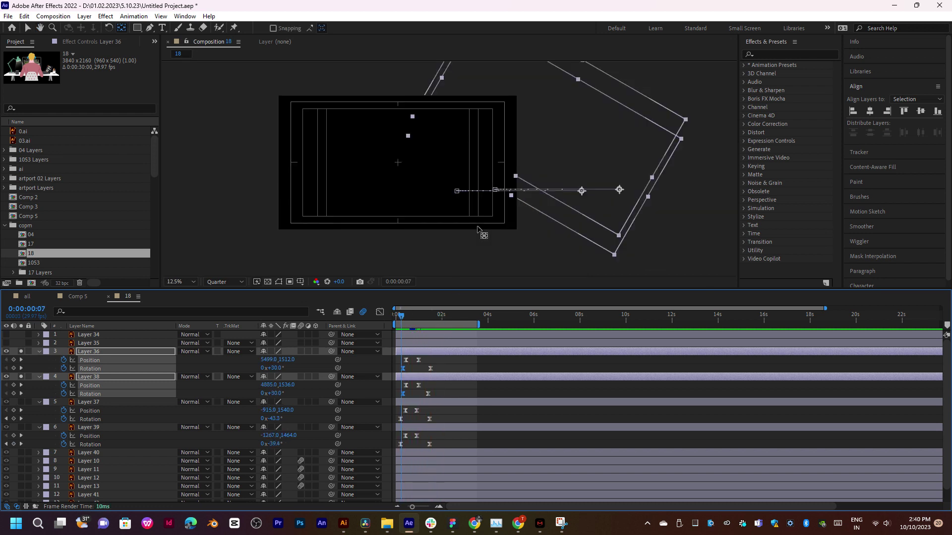
left_click_drag(485, 228, 530, 271)
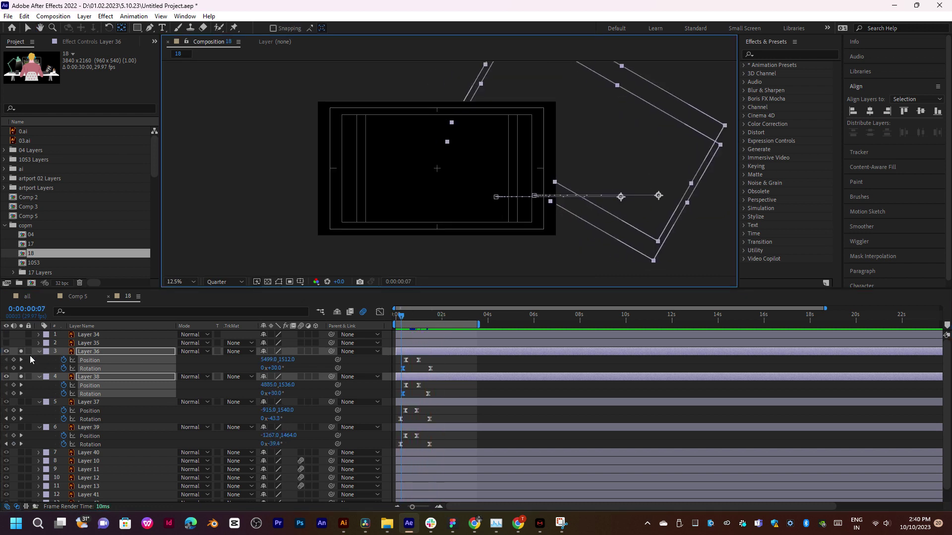
left_click(39, 352)
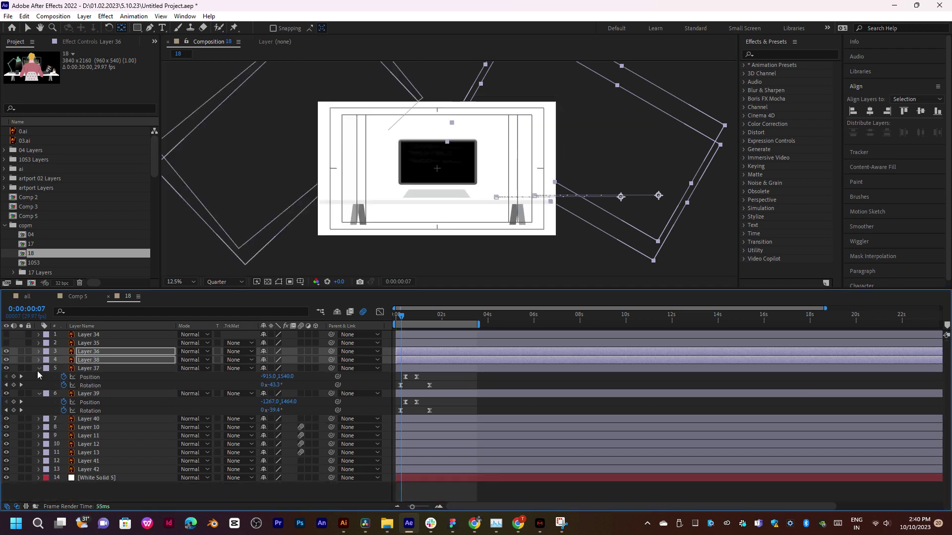
left_click(39, 352)
left_click(39, 352)
left_click(38, 369)
left_click(39, 376)
Preview the desk animation, checking the lamp and laptop entrance from frame 12 to 0:00:01:14
key("space")
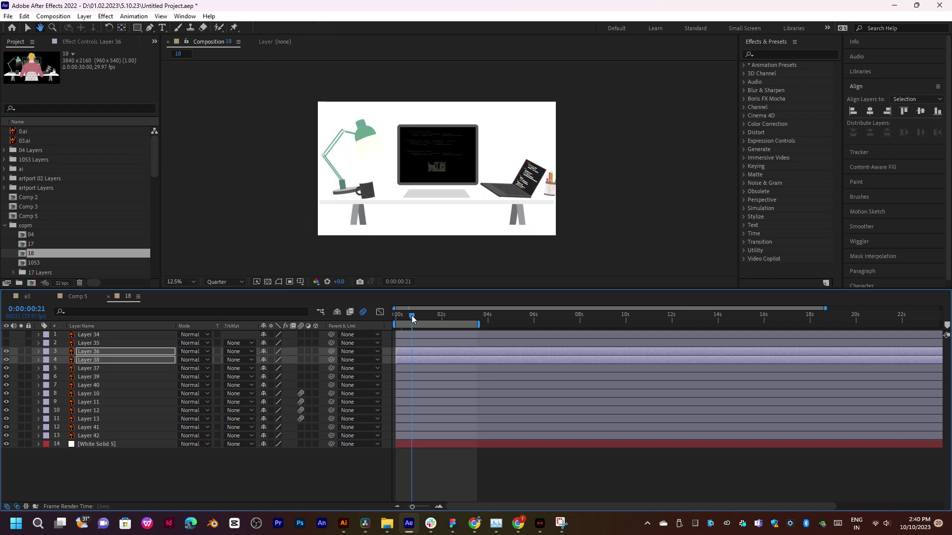
key("space")
key("space")
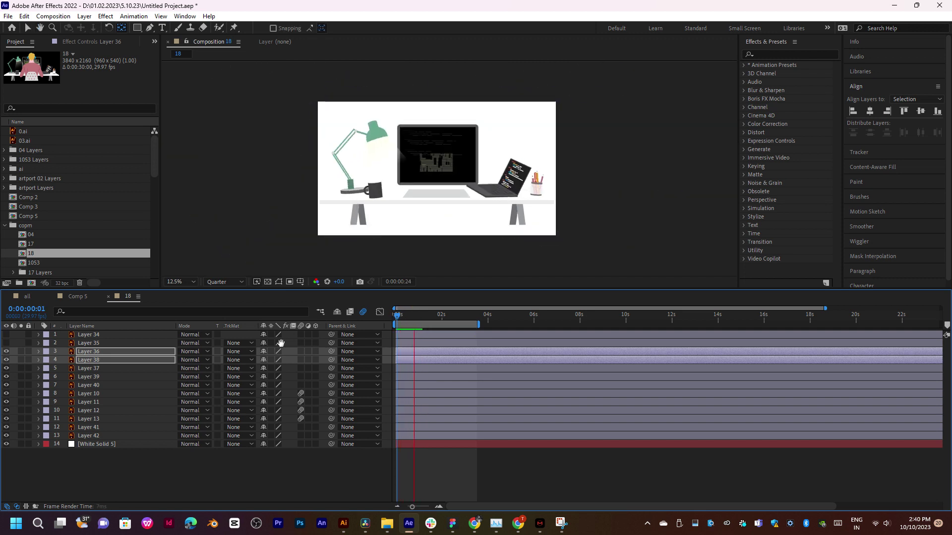
key("space")
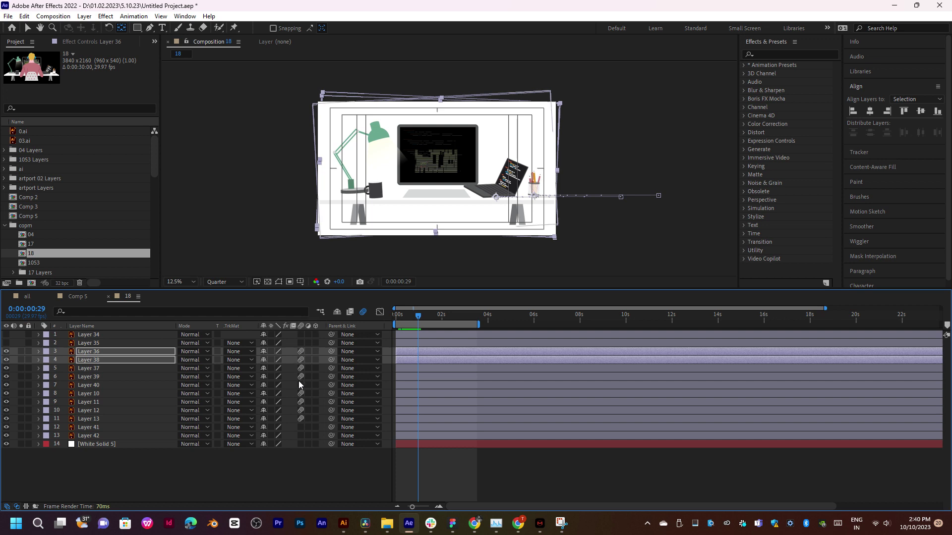
key("space")
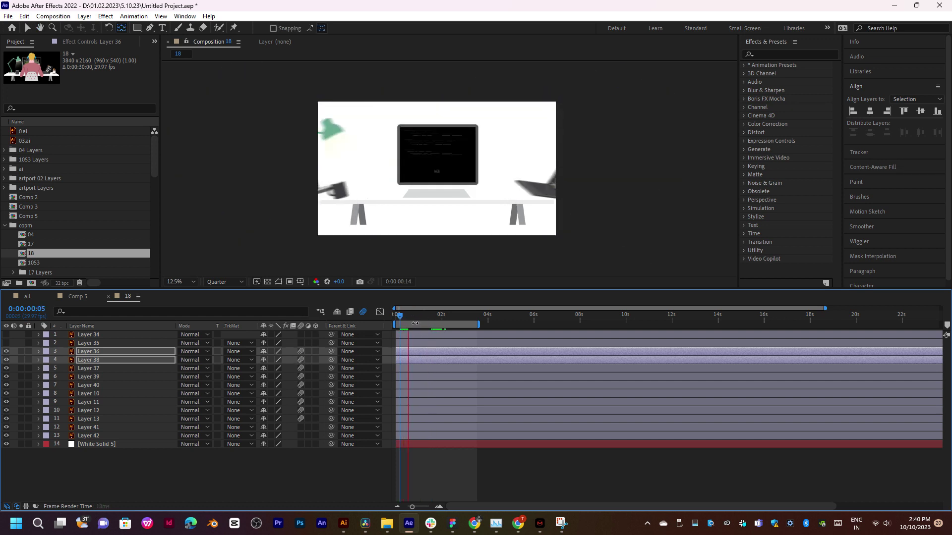
left_click(404, 318)
left_click_drag(404, 317, 410, 319)
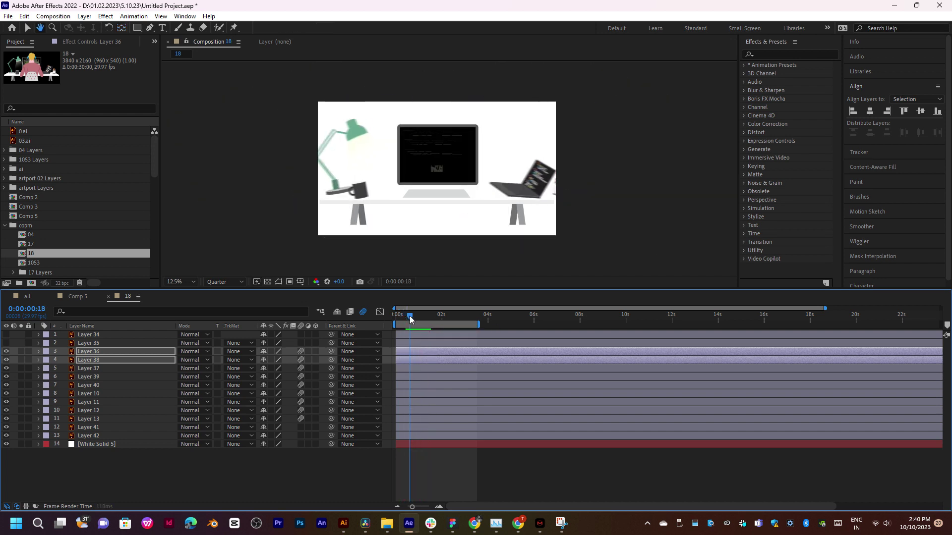
left_click_drag(410, 318, 429, 317)
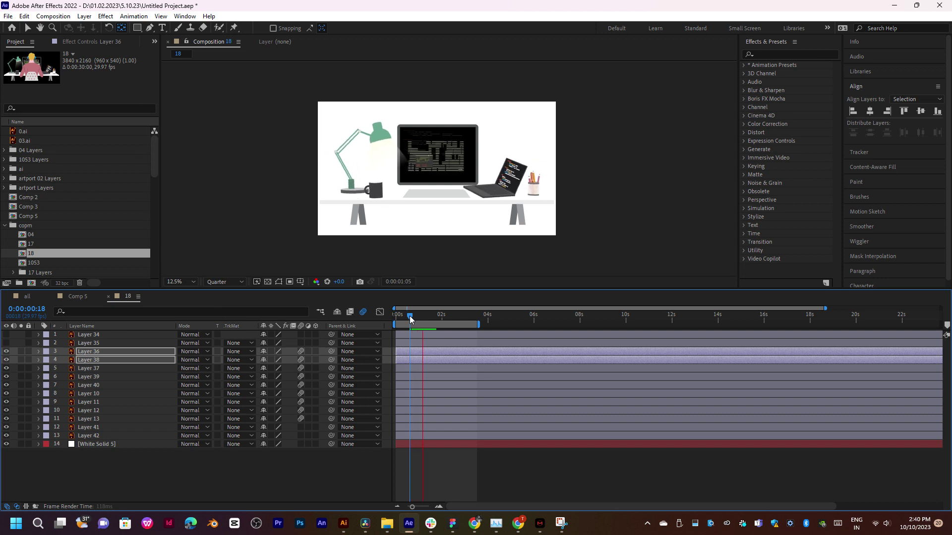
Move Layer 38 down the layer stack, below Layer 13
left_click(109, 353)
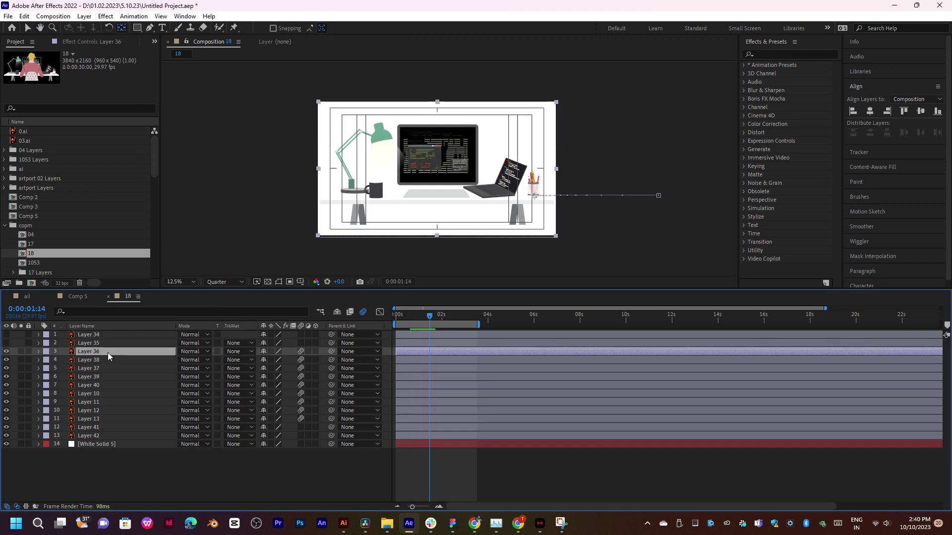
left_click(108, 360)
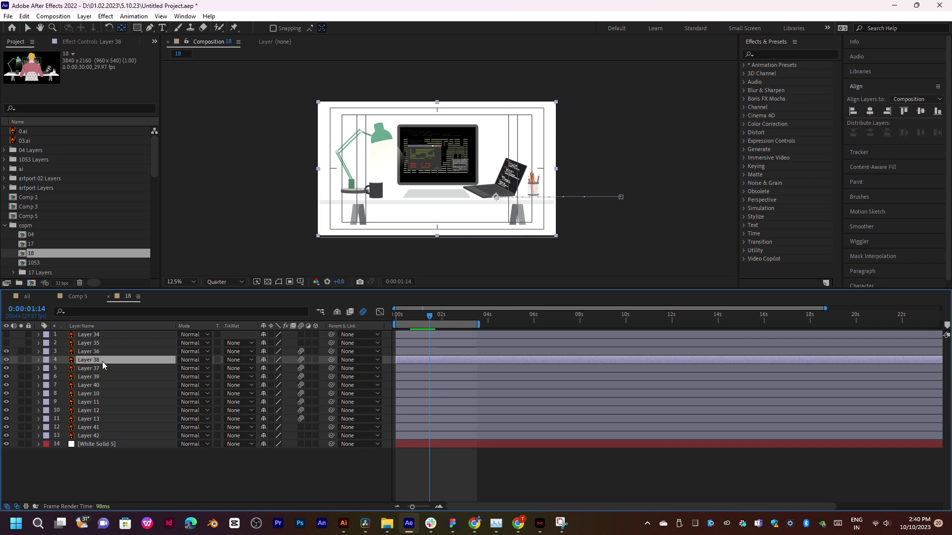
left_click_drag(103, 365, 99, 423)
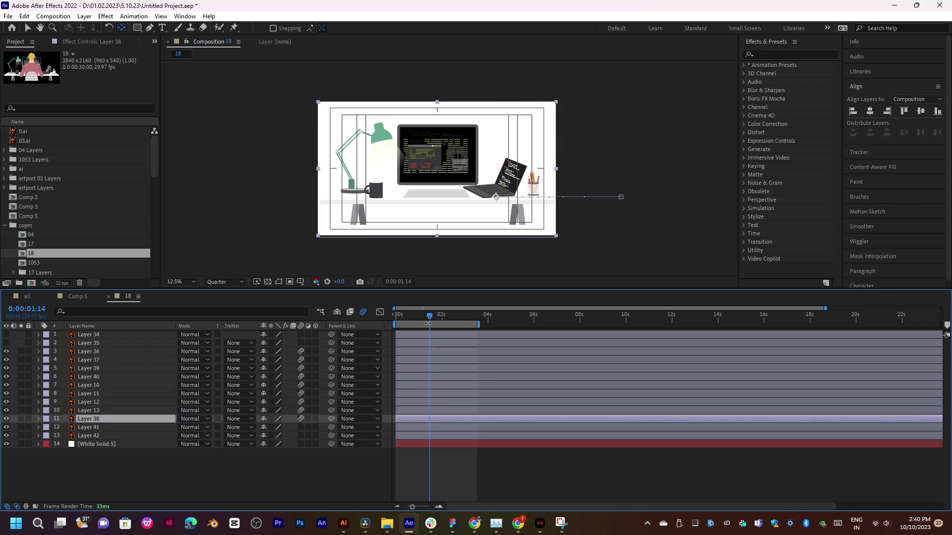
mouse_move(430, 317)
left_mouse_down()
mouse_move(429, 326)
mouse_move(404, 328)
mouse_move(433, 318)
mouse_move(423, 319)
left_mouse_up()
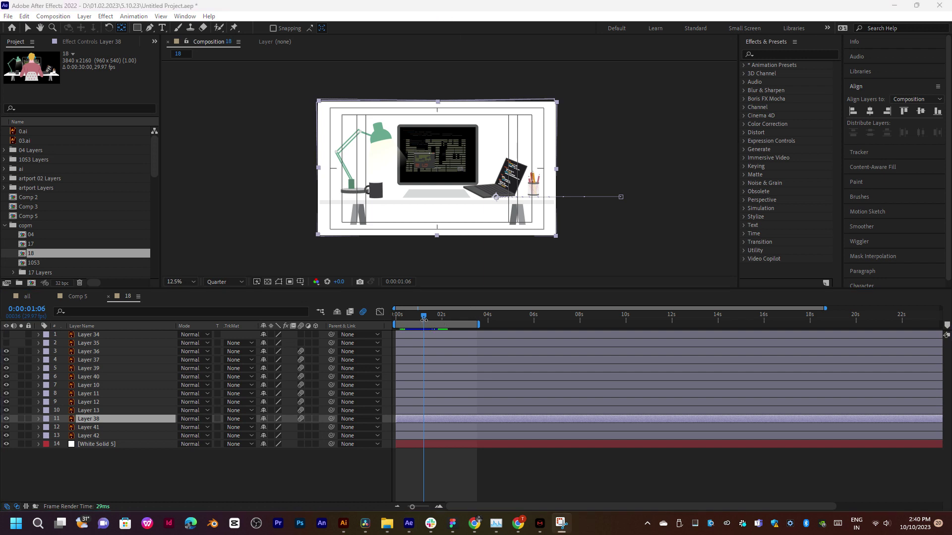
left_click_drag(424, 319, 442, 317)
mouse_move(418, 327)
left_mouse_down()
mouse_move(456, 322)
mouse_move(403, 342)
left_mouse_up()
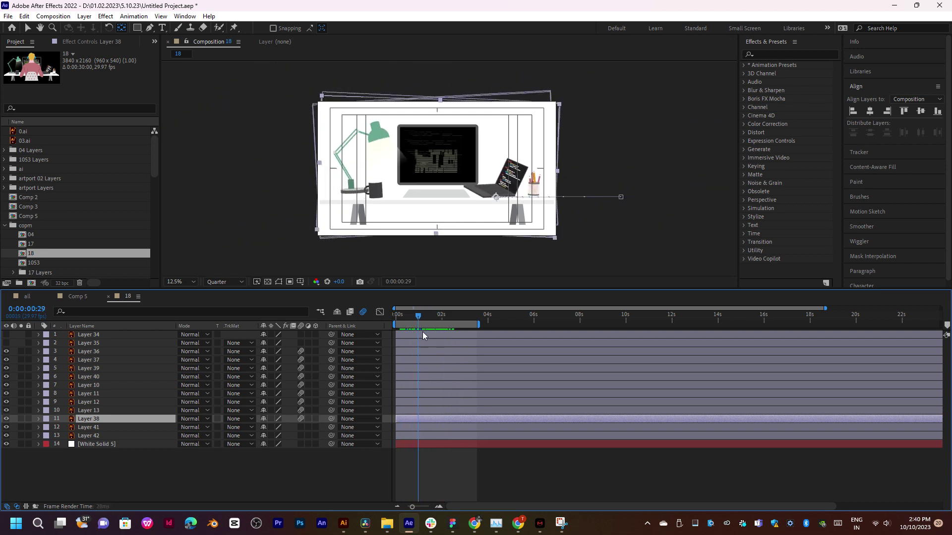
left_click_drag(403, 342, 456, 322)
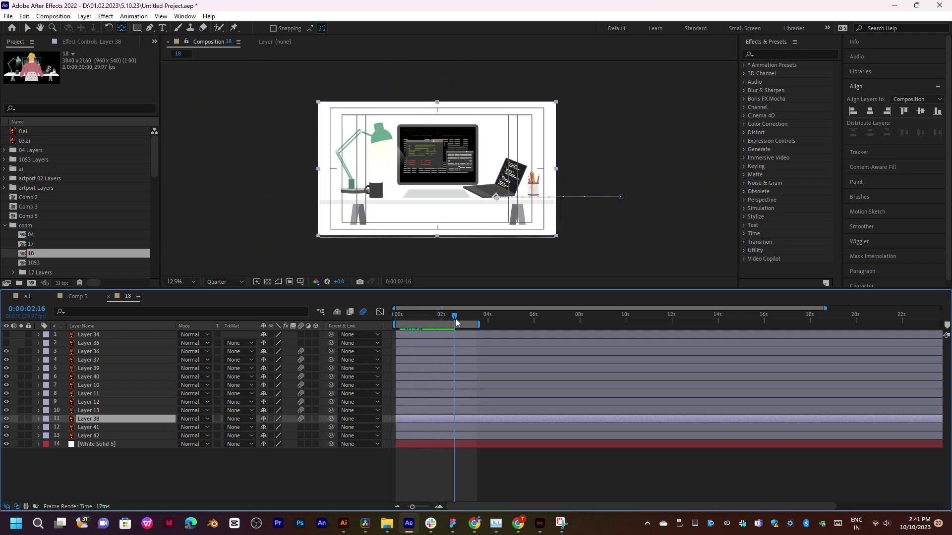
left_click(84, 335)
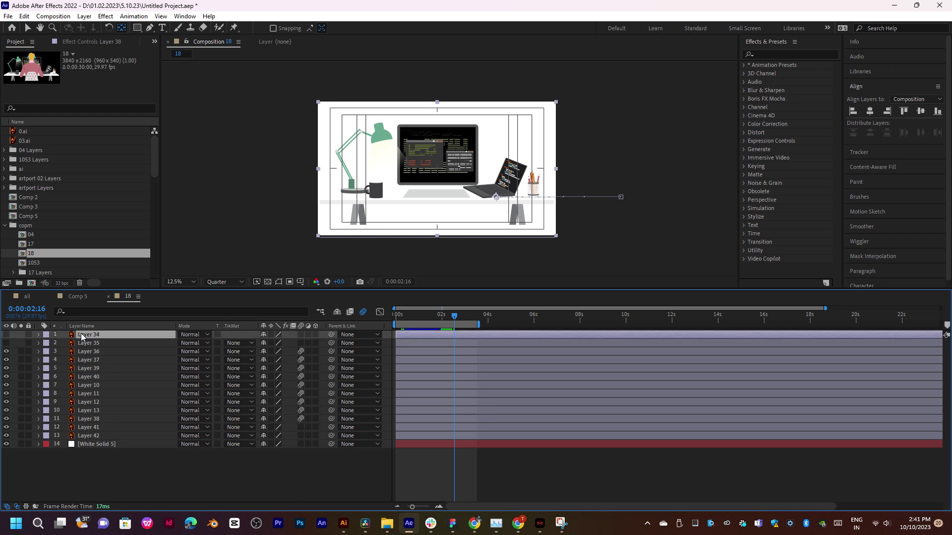
left_click(89, 343, "shift")
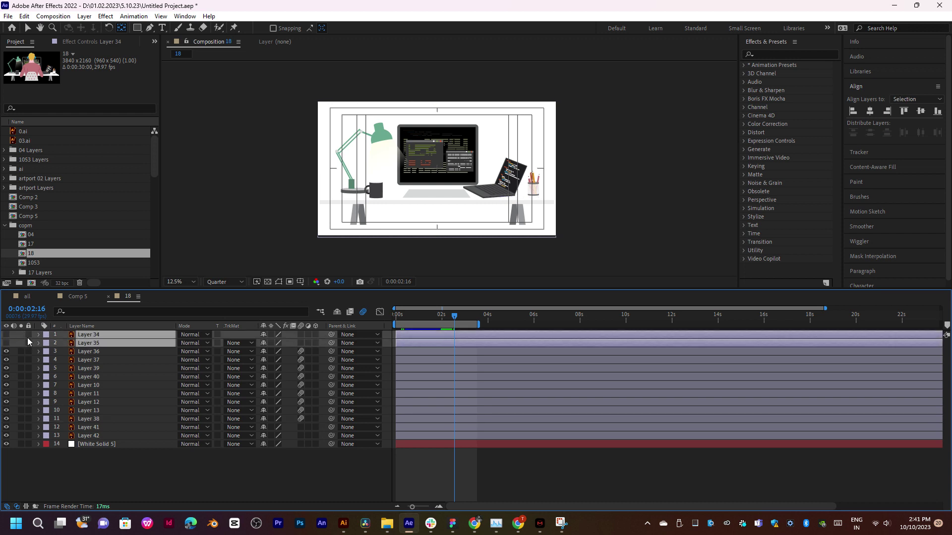
Precompose Layers 34 and 35 into Pre-comp 4, make both visible inside, and return to composition 18
right_click(102, 334)
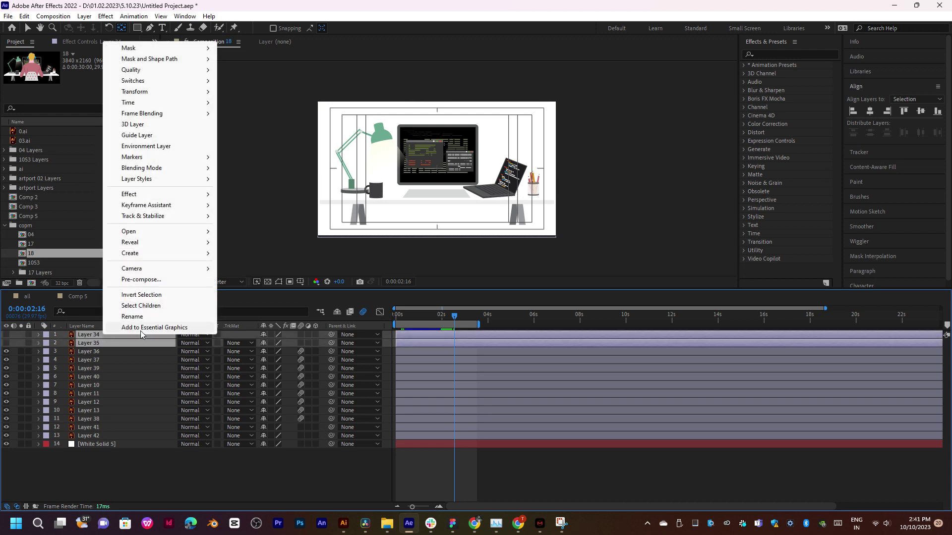
left_click(173, 279)
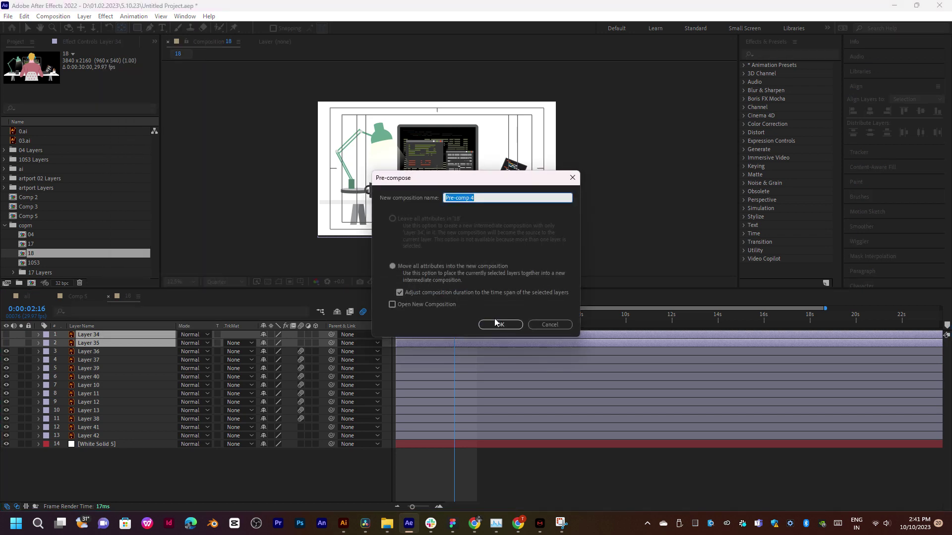
left_click(494, 320)
double_click(100, 335)
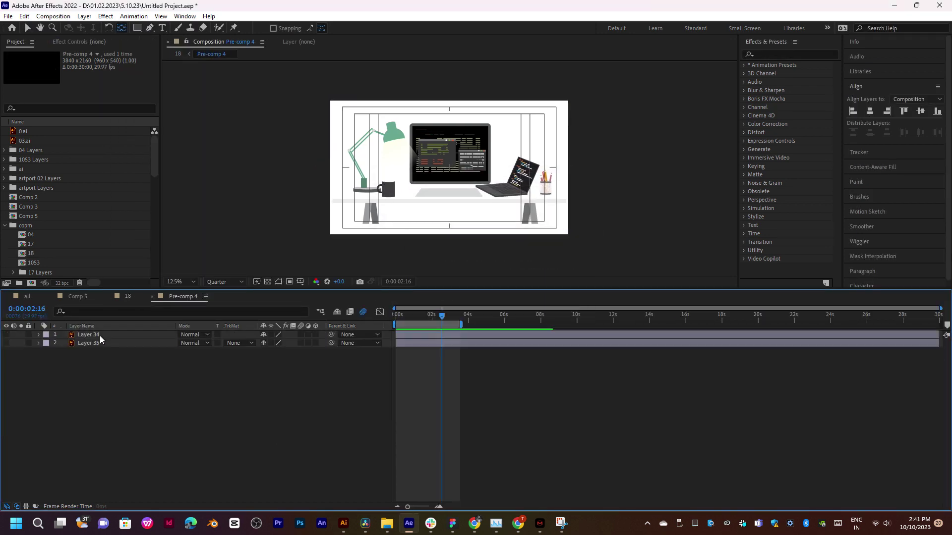
left_click_drag(7, 335, 7, 343)
left_click(129, 297)
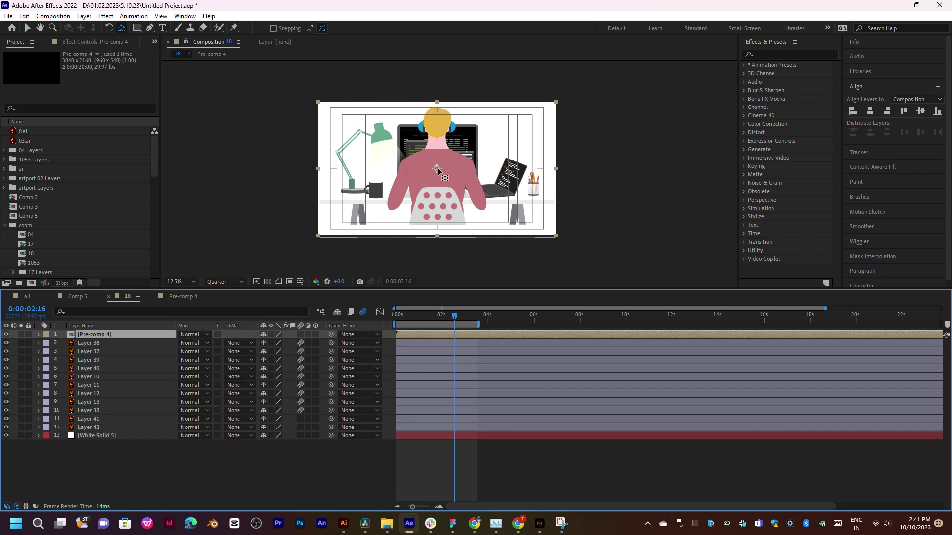
Move Pre-comp 4's anchor point down to the figure's base and leave Scale at 100%
left_click_drag(438, 170, 438, 215)
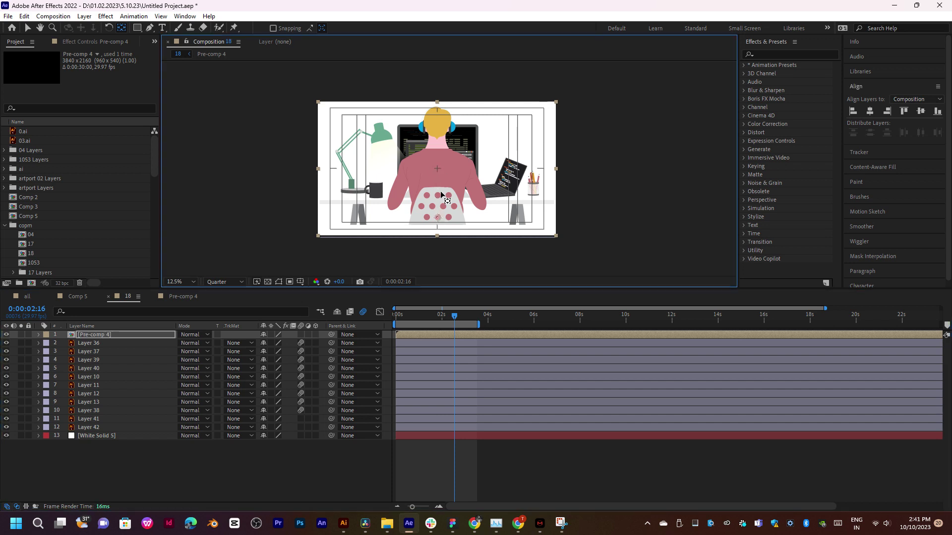
key("v")
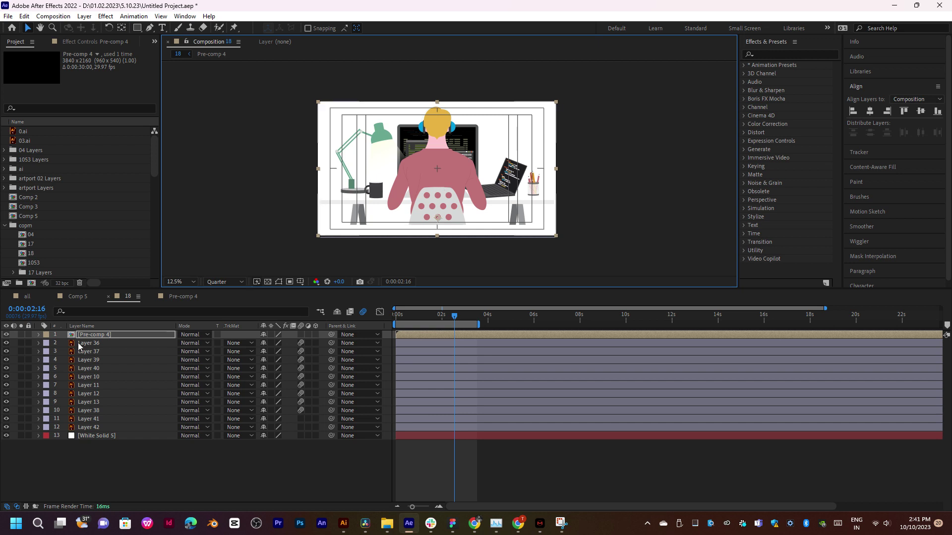
key("s")
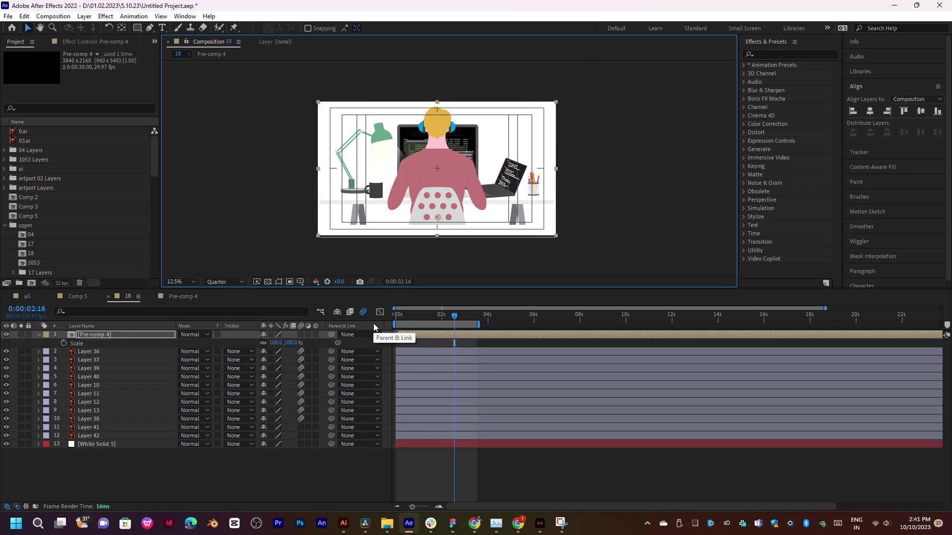
left_click_drag(276, 343, 327, 340)
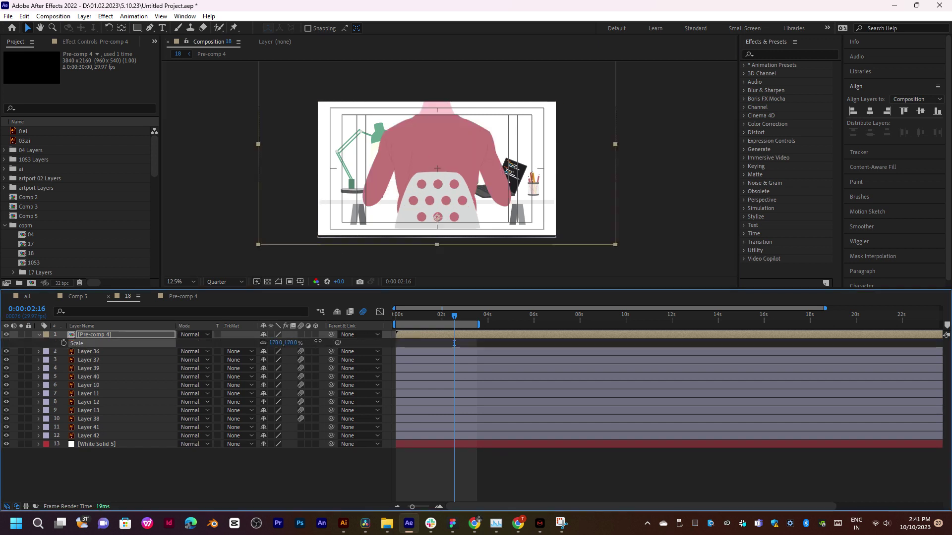
key("ctrl+z")
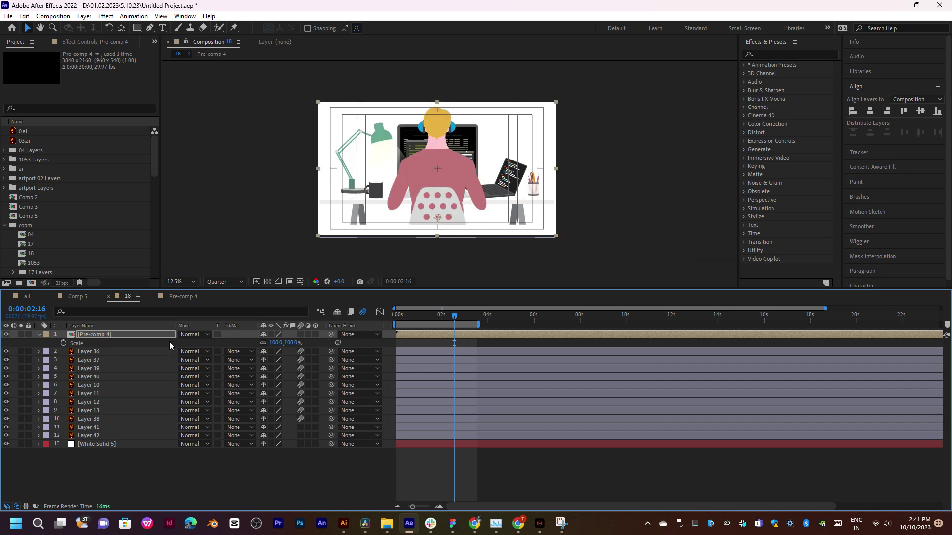
Keyframe Pre-comp 4's Scale from 341% at 0:00:01:22 to 100% at 0:00:02:16, shifting it down
left_click(64, 343)
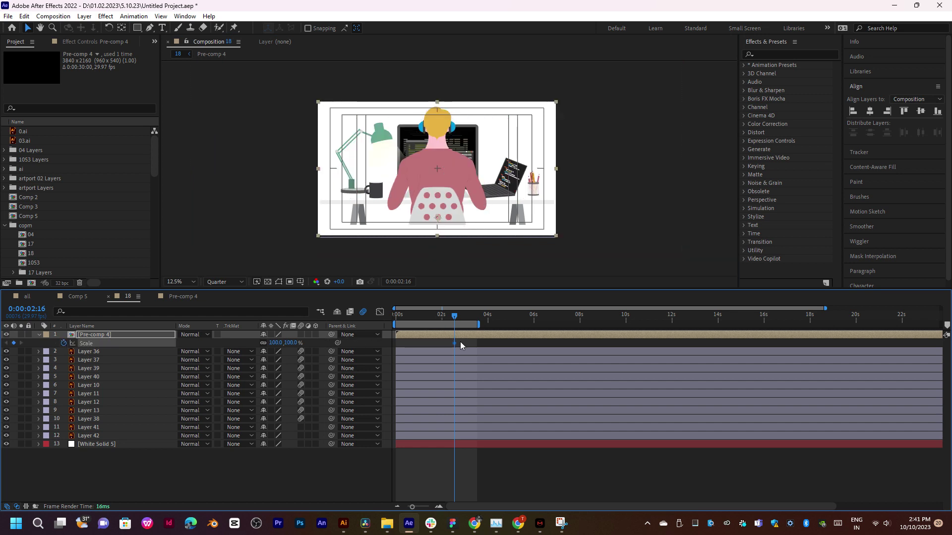
left_click_drag(453, 317, 435, 318)
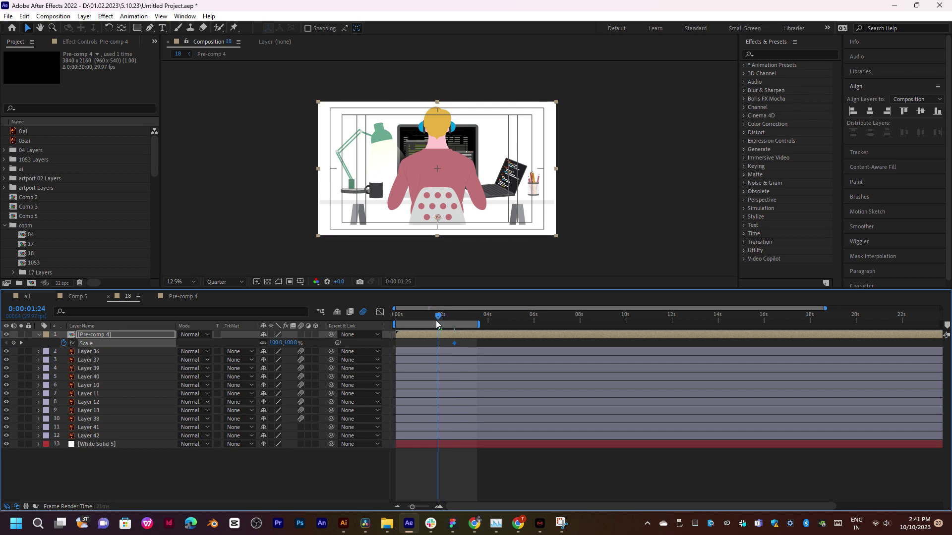
left_click_drag(283, 343, 346, 342)
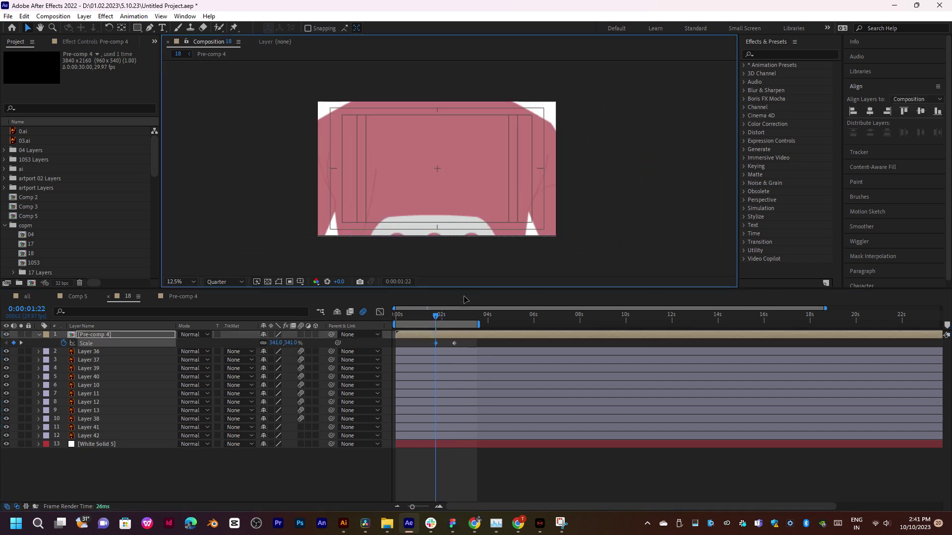
left_click_drag(346, 342, 471, 173)
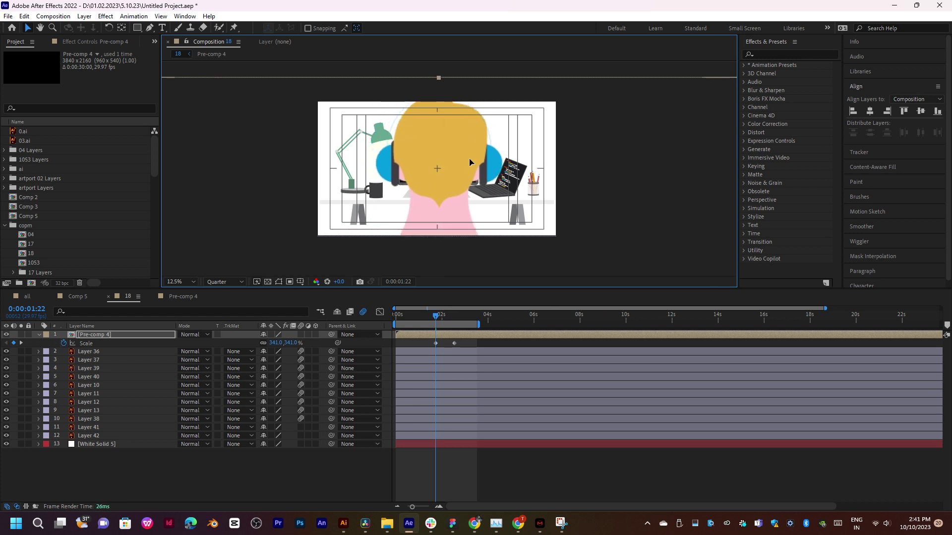
left_click_drag(473, 134, 473, 162)
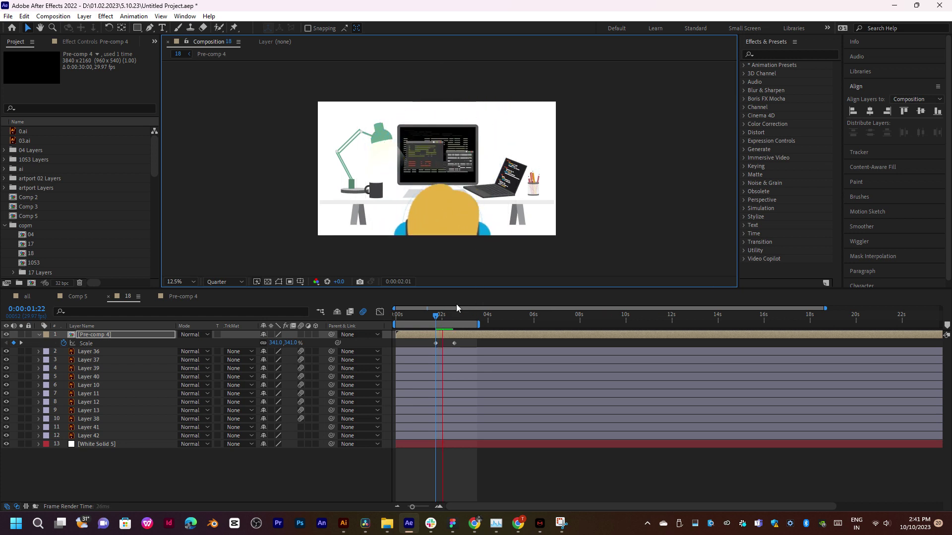
Nudge the enlarged Pre-comp 4 into place and preview the zoom-out animation
left_click_drag(436, 316, 453, 316)
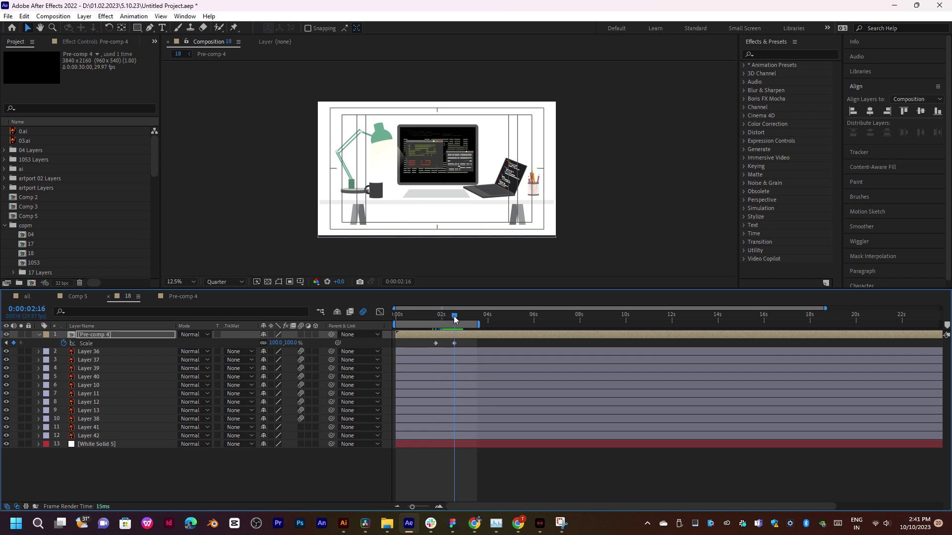
key("comma")
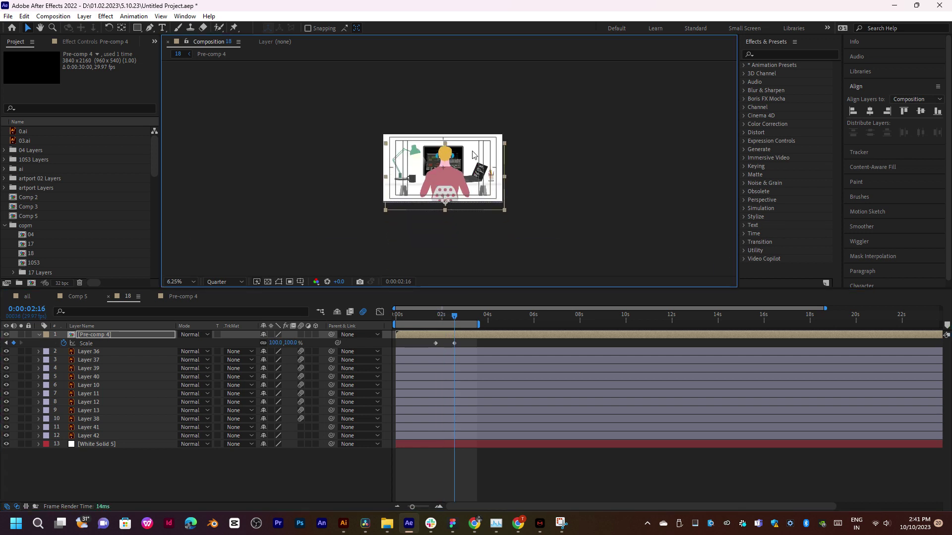
key("period")
key("period")
key("comma")
mouse_move(465, 199)
left_mouse_down()
mouse_move(462, 191)
mouse_move(464, 205)
left_mouse_up()
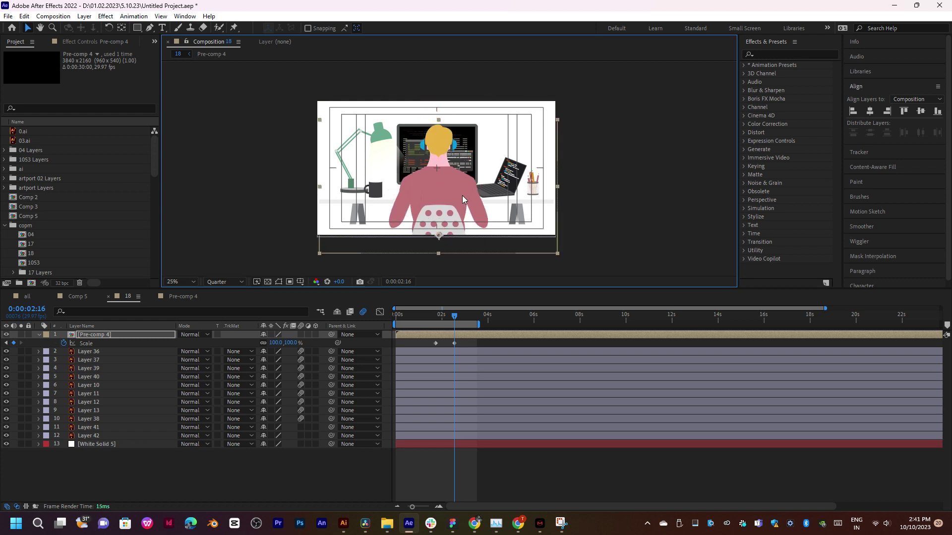
key("period")
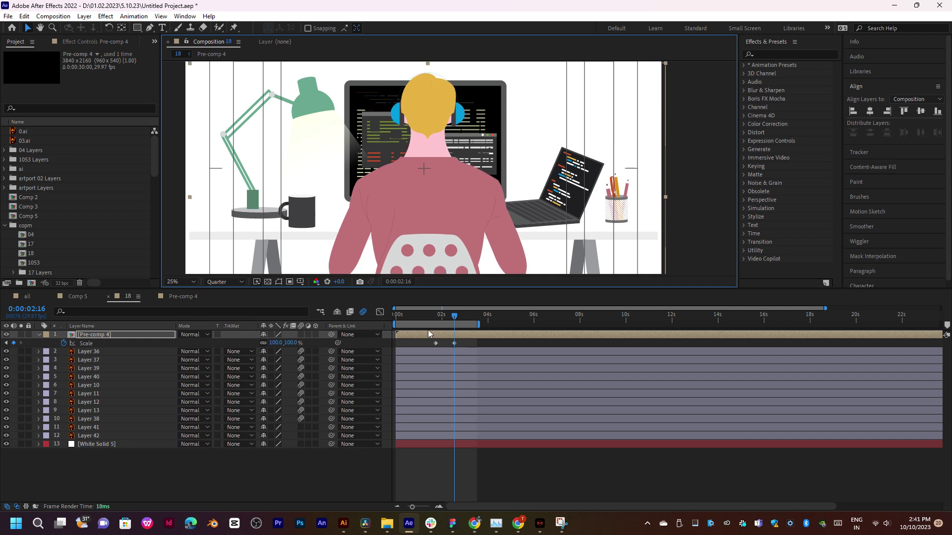
left_click_drag(434, 319, 450, 317)
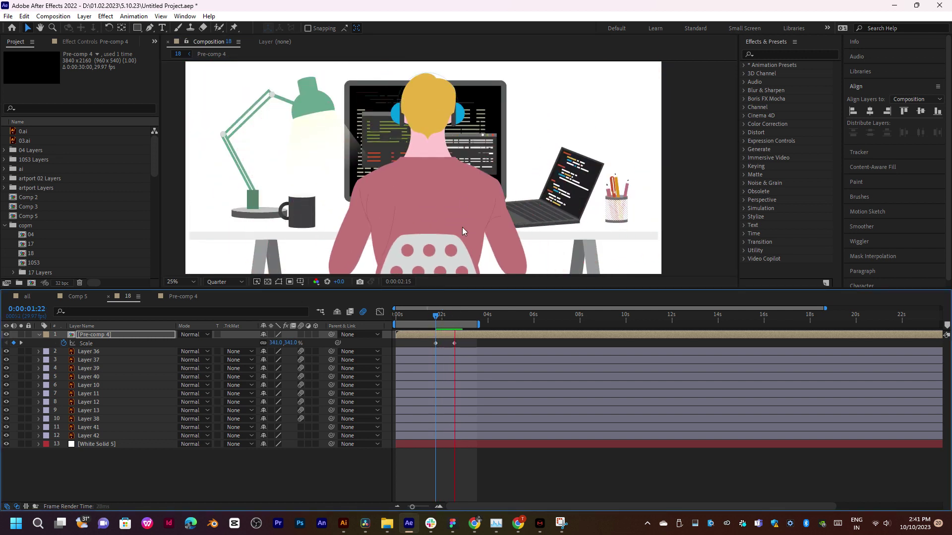
key("j")
key("comma")
key("comma")
key("space")
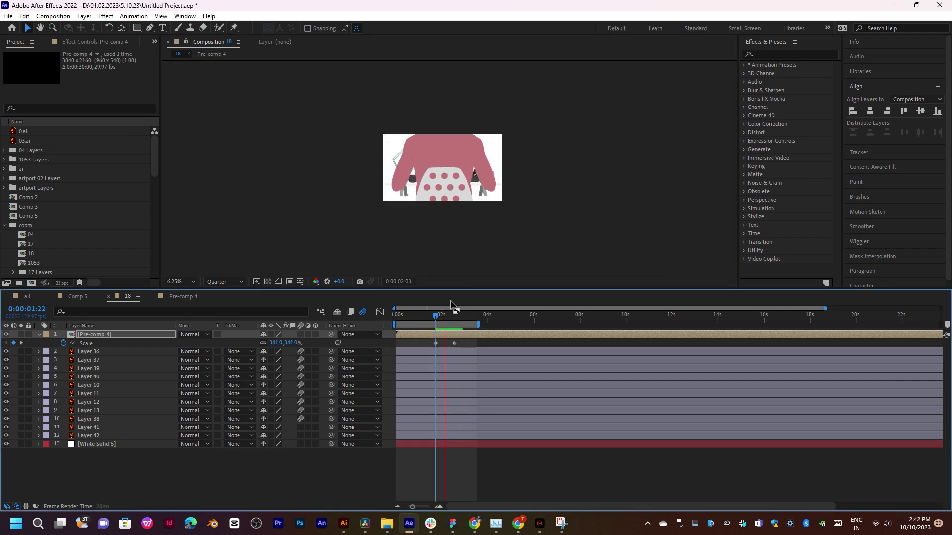
left_click_drag(431, 314, 443, 320)
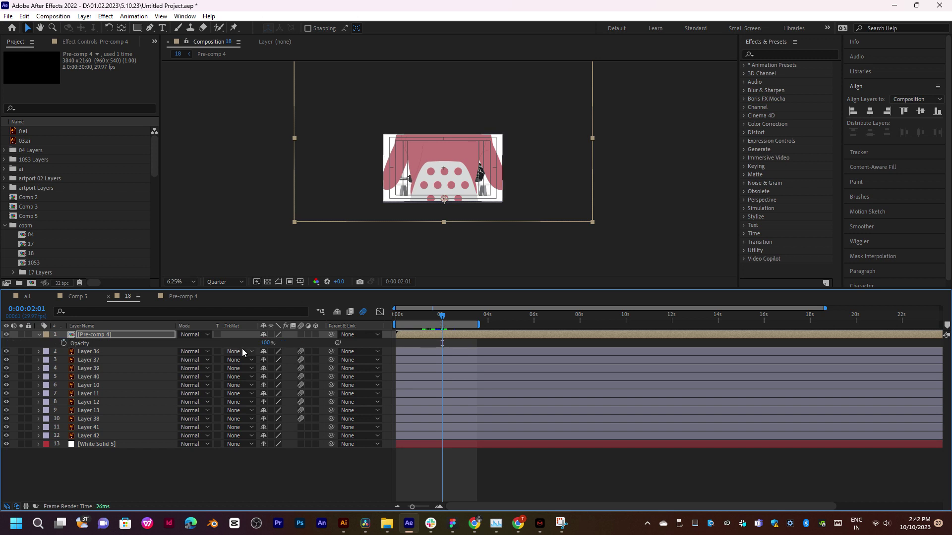
Keyframe Pre-comp 4's Opacity from 0% at 0:00:01:18 to 100% at 0:00:02:01
key("shift+s")
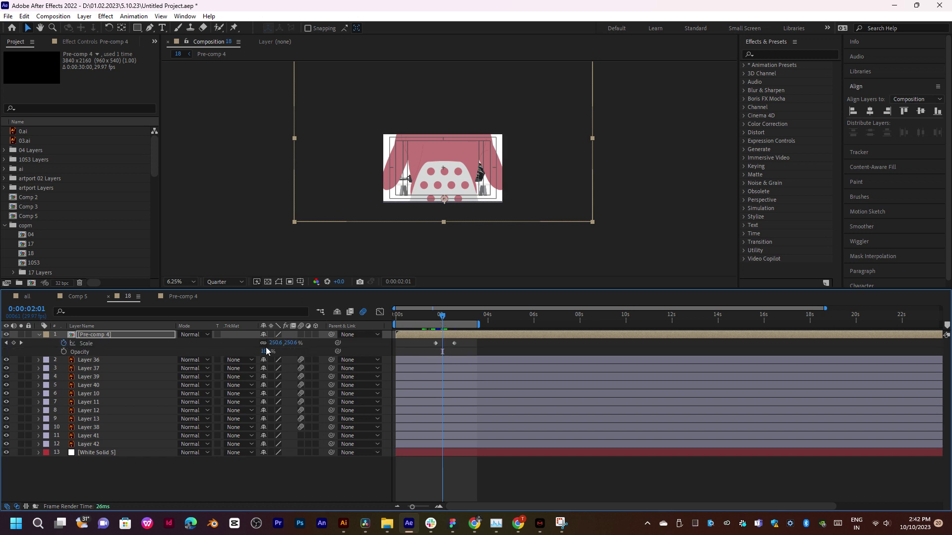
left_click(64, 351)
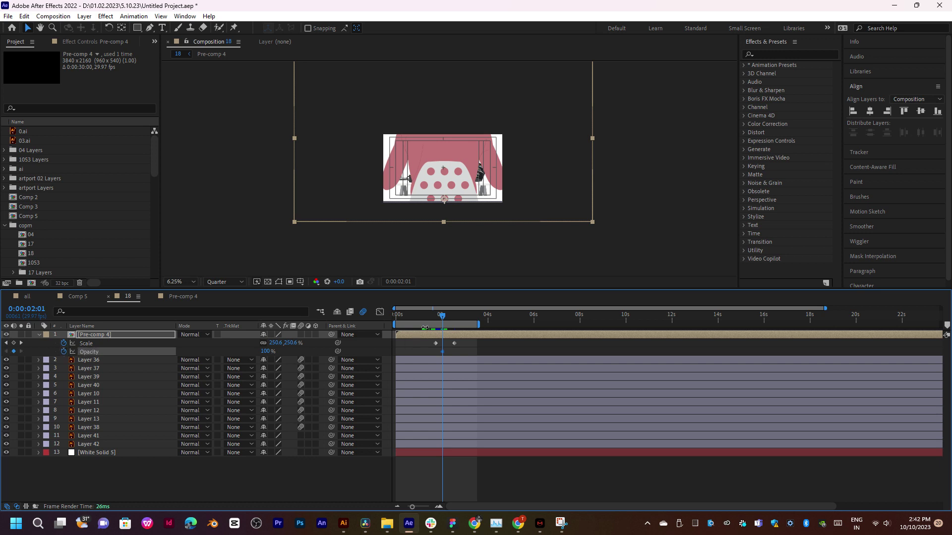
left_click_drag(439, 317, 433, 315)
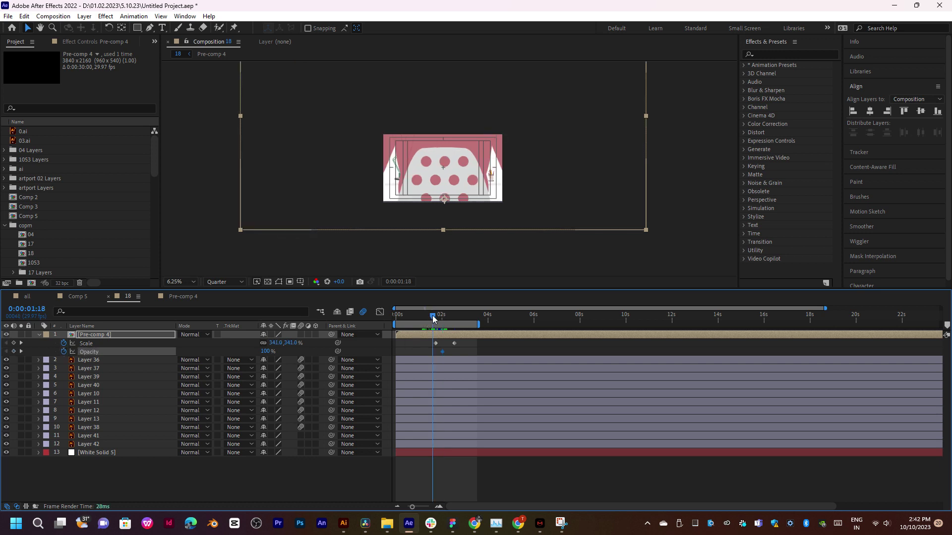
left_click(268, 352)
type("0")
key("Return")
key("space")
left_click_drag(432, 318, 439, 316)
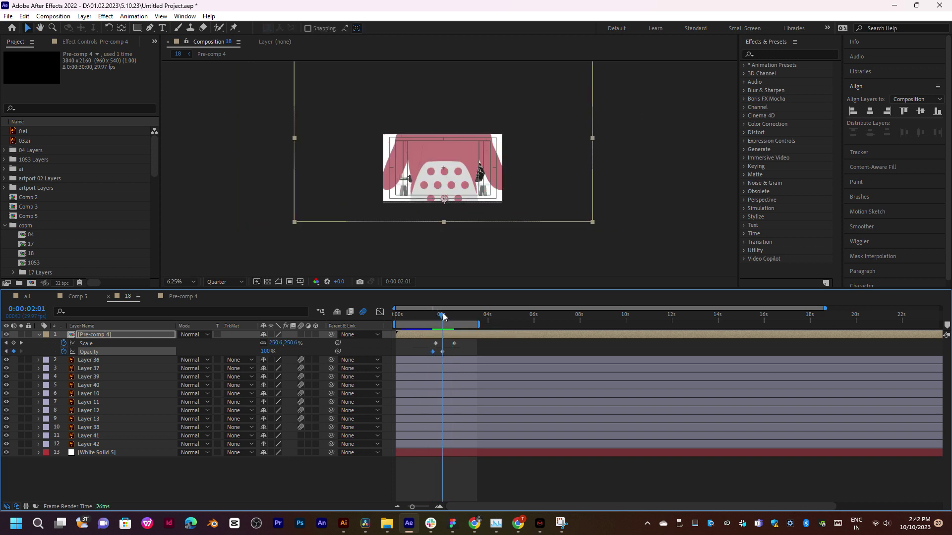
Apply Easy Ease to Pre-comp 4's Scale and Opacity keyframes
left_click_drag(466, 344, 431, 352)
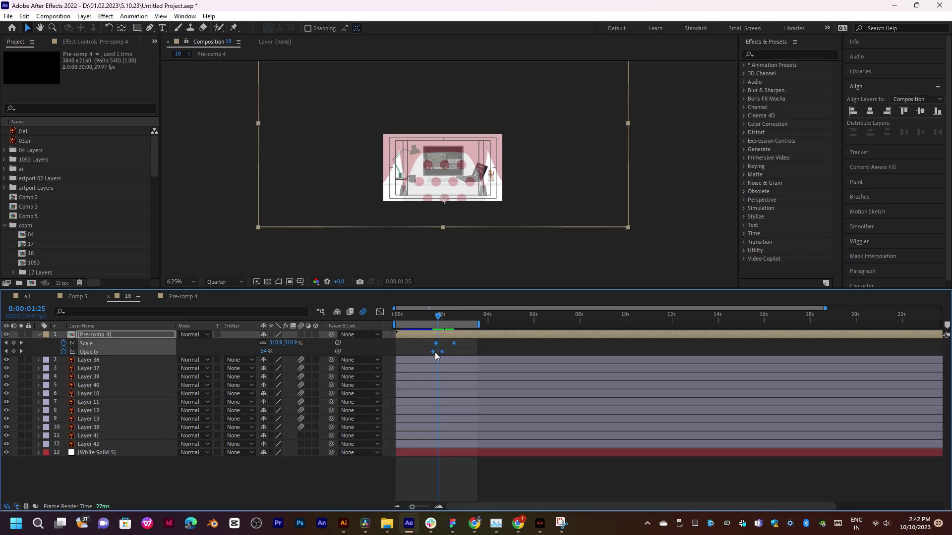
right_click(434, 352)
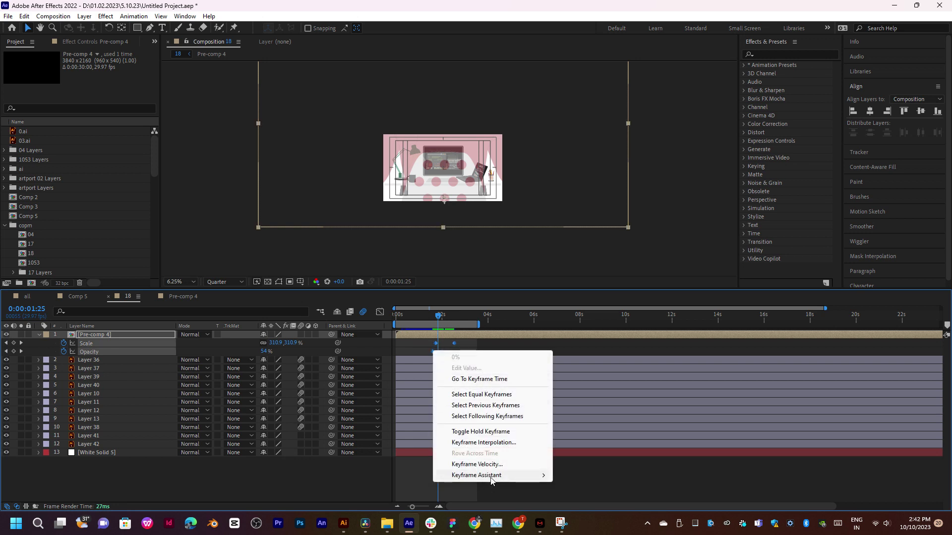
mouse_move(490, 480)
left_click(599, 415)
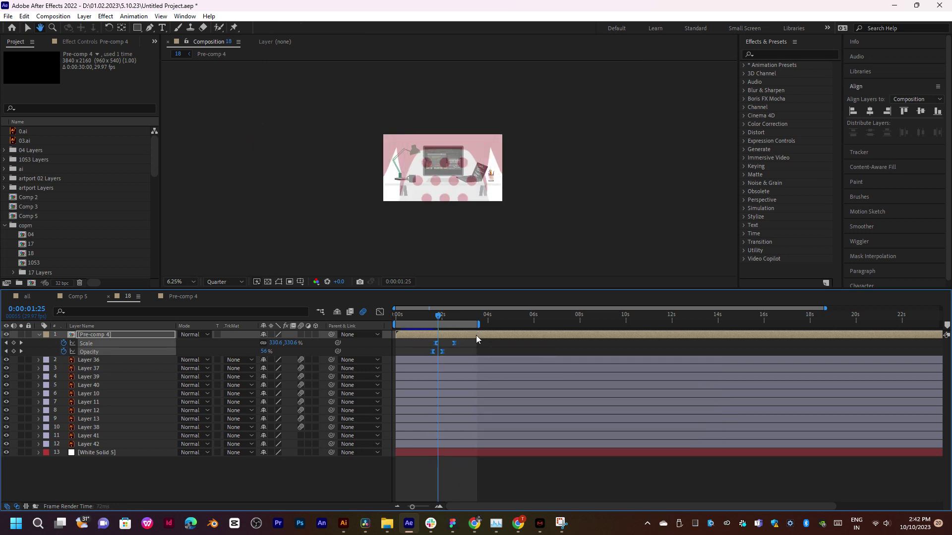
key("space")
Move the last Scale keyframe later to about 0:00:03:04
left_click(455, 348)
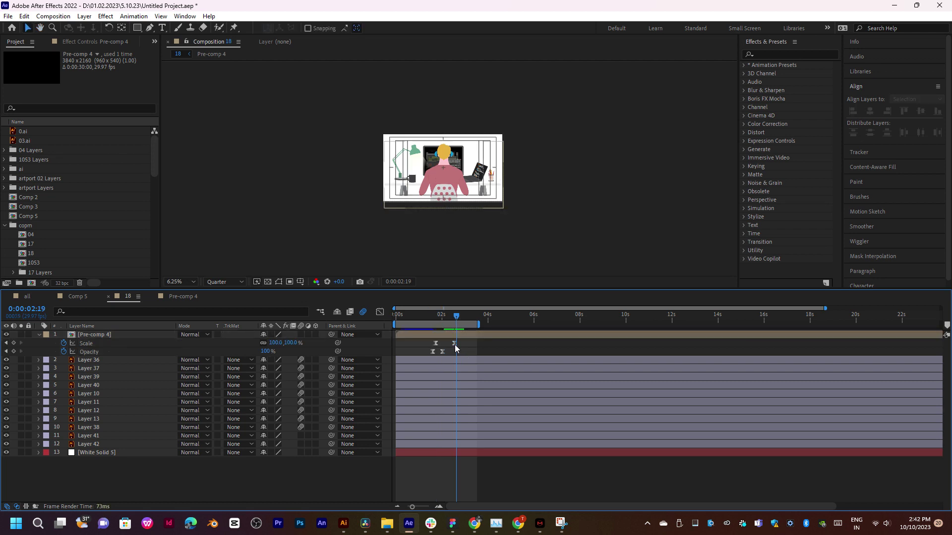
left_click_drag(455, 347, 496, 348)
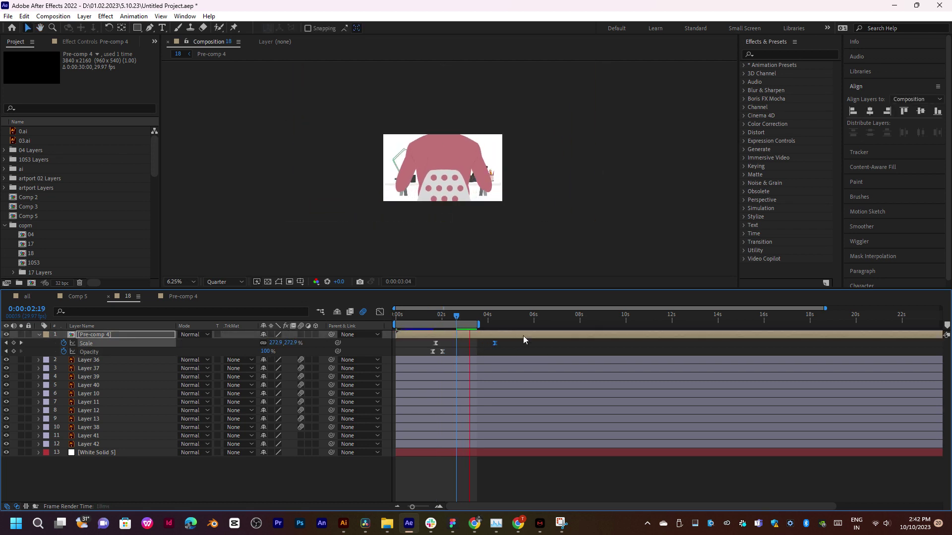
left_click_drag(456, 315, 448, 316)
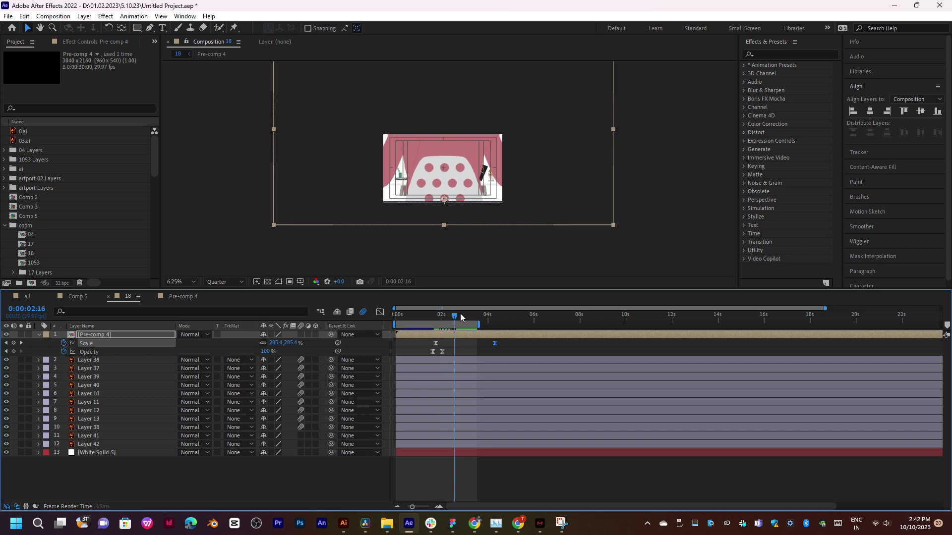
Add a new null object layer, Null 8, to comp 18
right_click(200, 483)
mouse_move(255, 355)
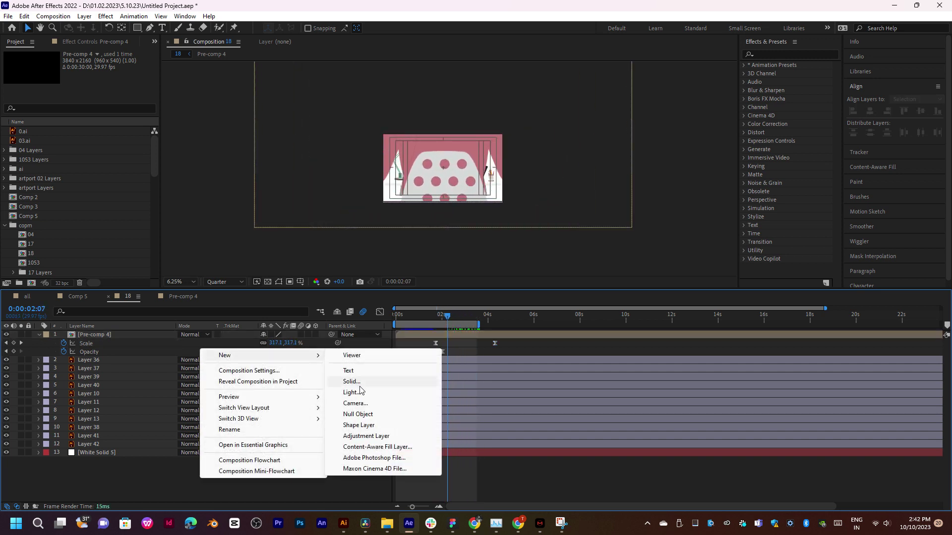
left_click(357, 414)
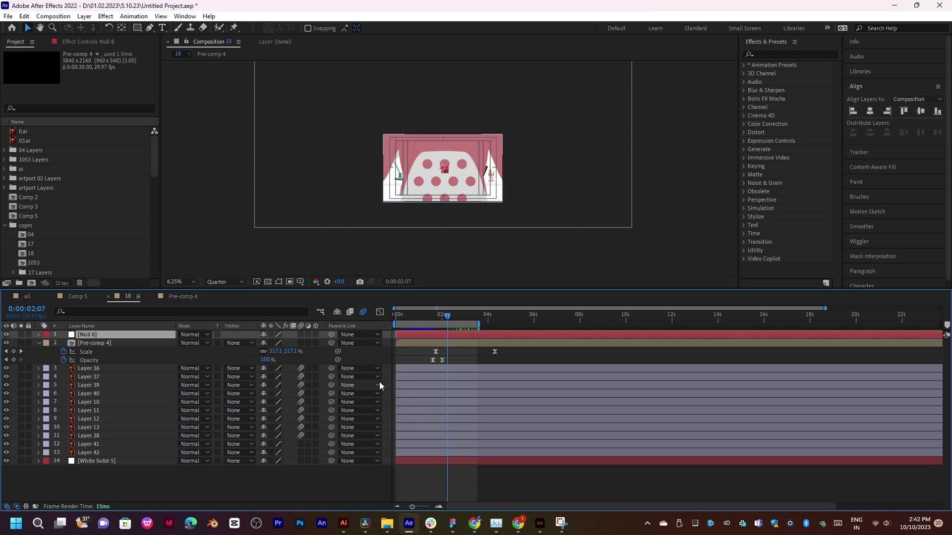
mouse_move(422, 318)
left_mouse_down()
mouse_move(418, 330)
mouse_move(438, 323)
mouse_move(415, 329)
left_mouse_up()
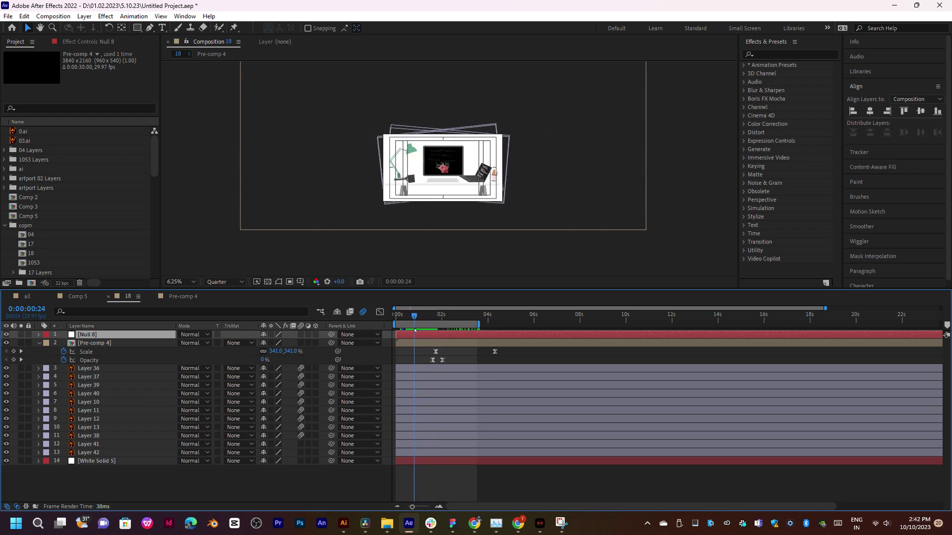
scroll(425, 189, "up", 1)
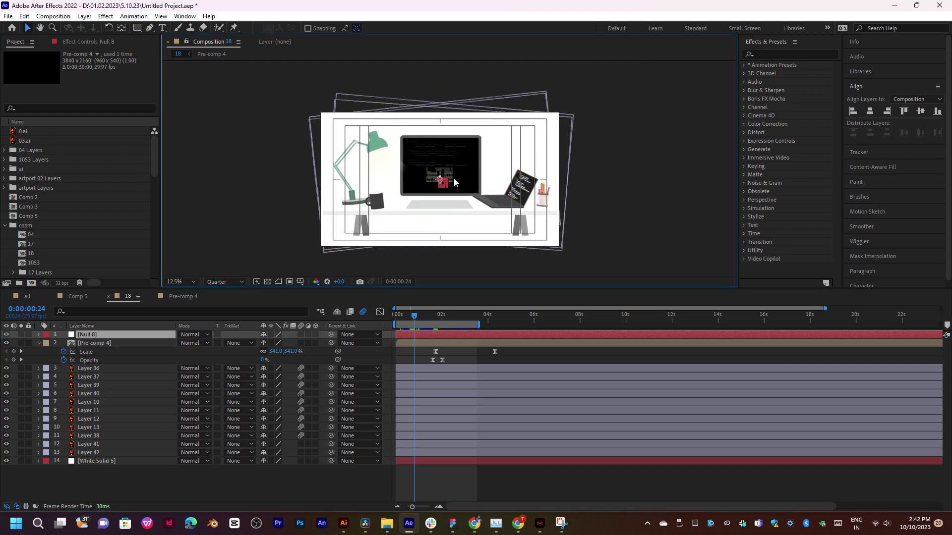
Scale Null 8 up to roughly cover the monitor screen
left_click(123, 30)
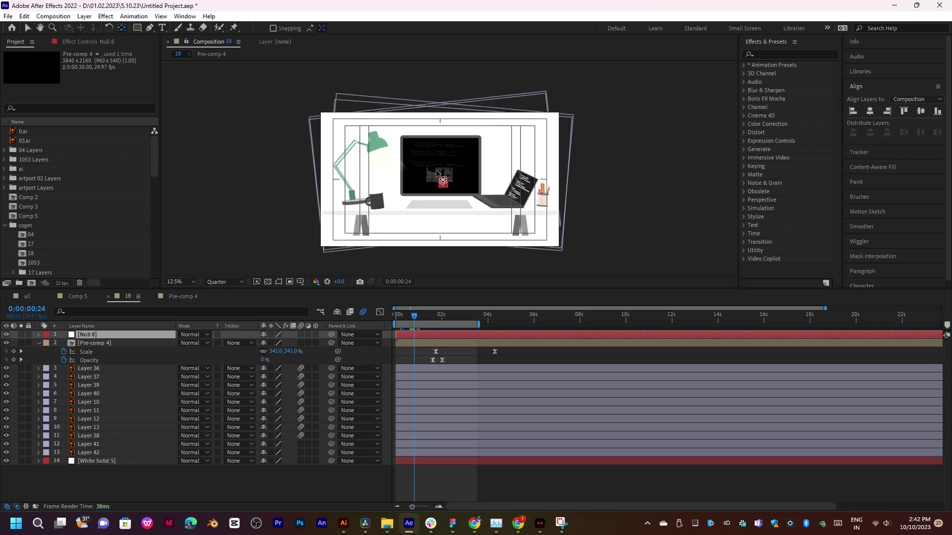
scroll(436, 173, "up", 1)
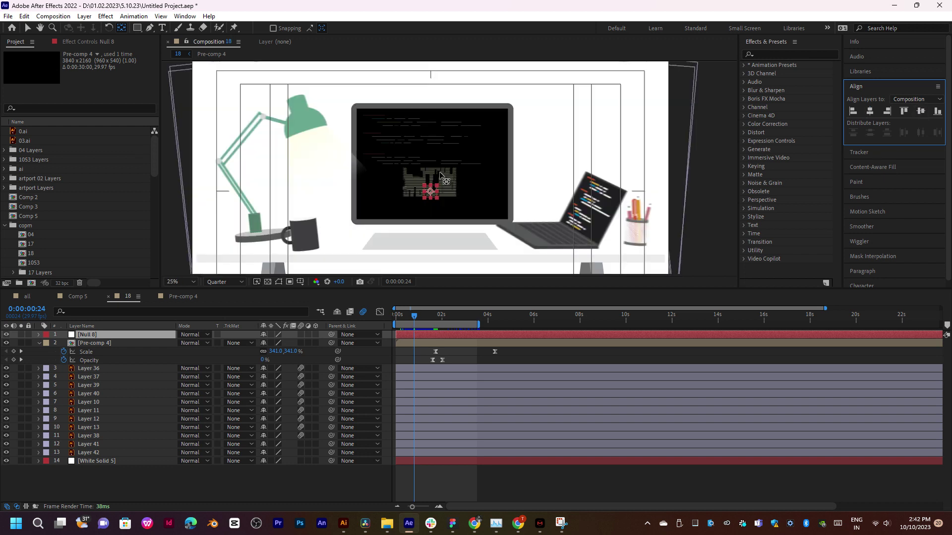
key("v")
left_click_drag(440, 199, 490, 250)
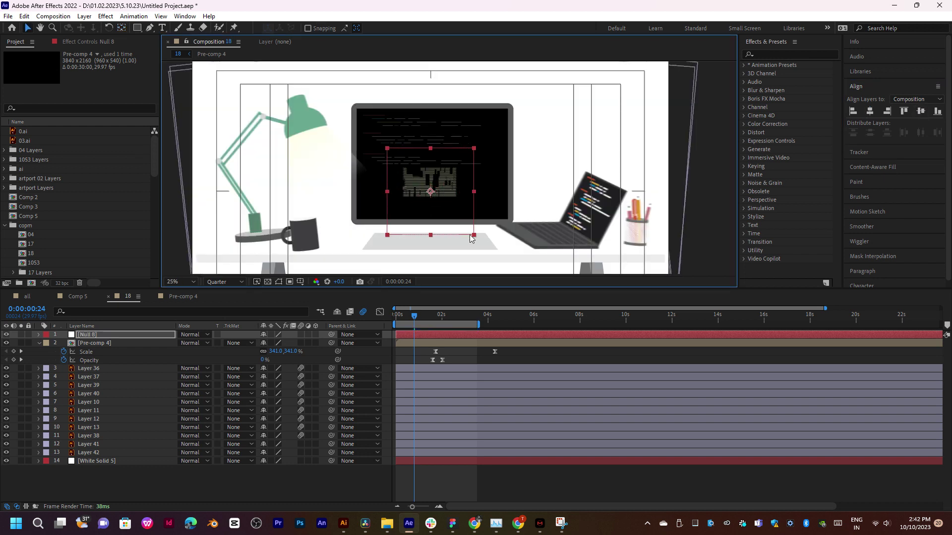
scroll(450, 173, "down", 1)
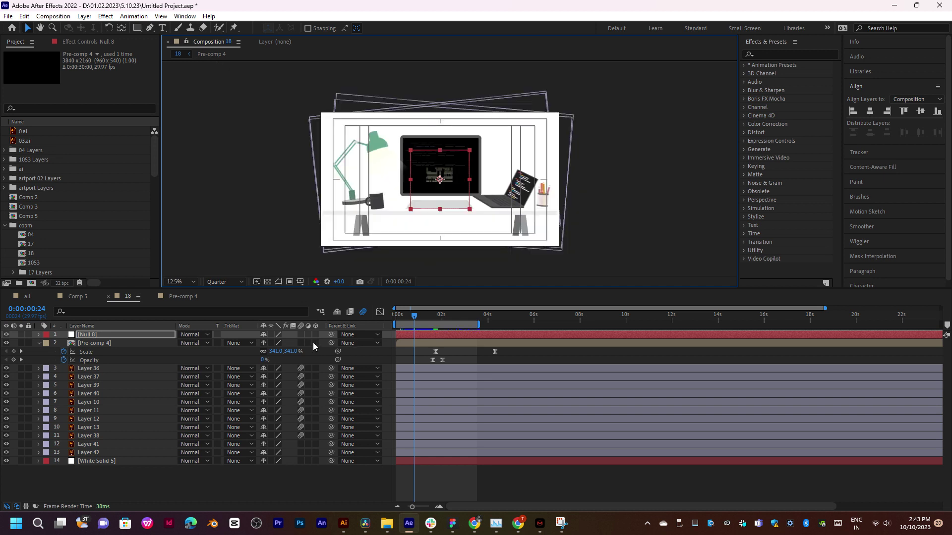
Collapse Pre-comp 4's property rows and select Layers 36 through 42
left_click(39, 344)
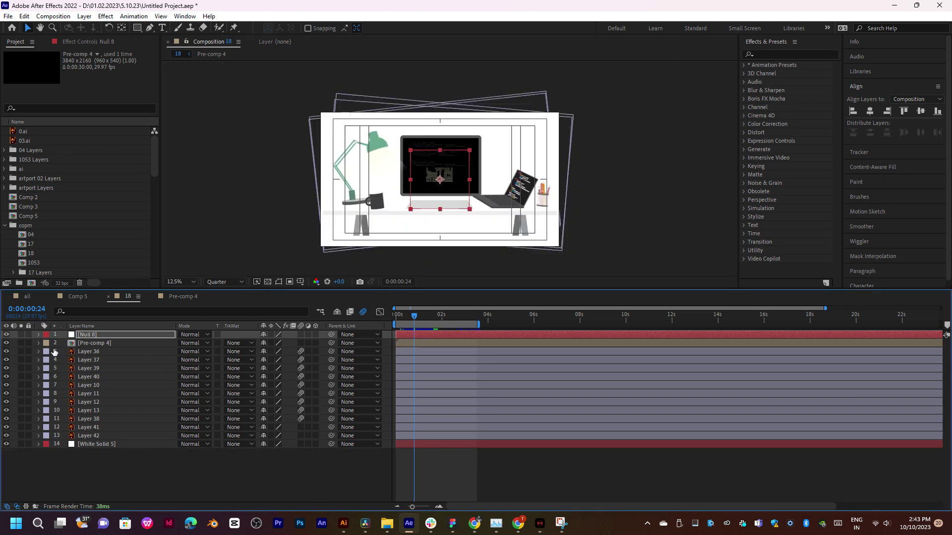
left_click(108, 351)
left_click(108, 436, "shift")
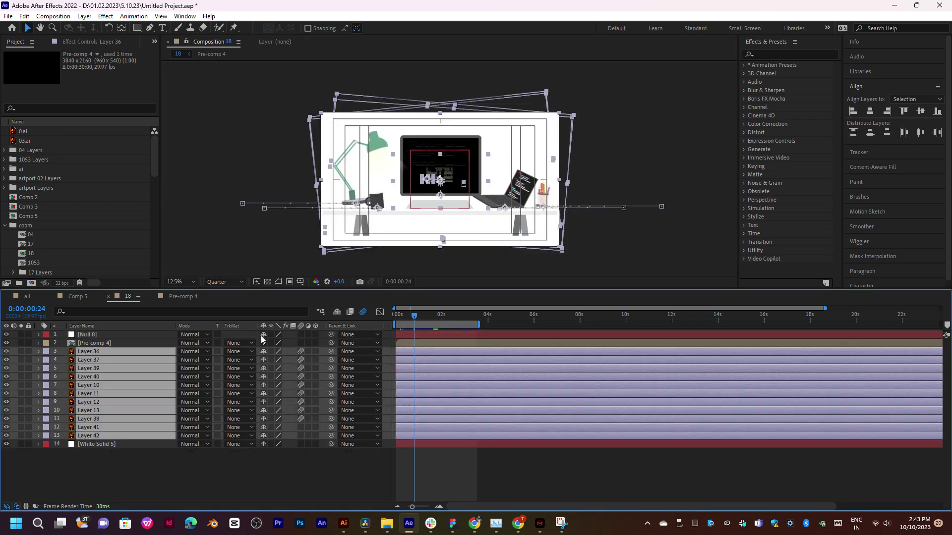
Parent Layers 36–42 to Null 8 and hide the Pre-comp 4 layer
left_click_drag(331, 351, 92, 335)
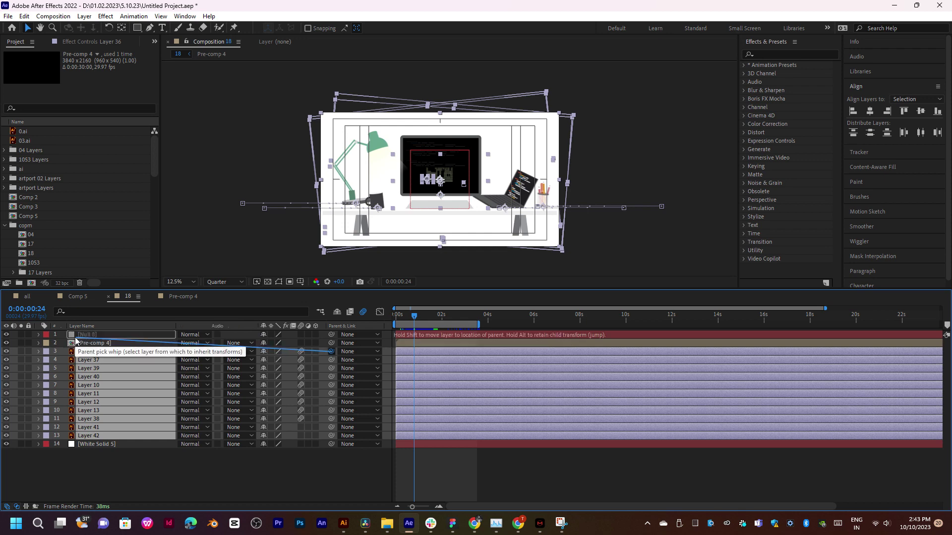
left_click_drag(425, 315, 442, 315)
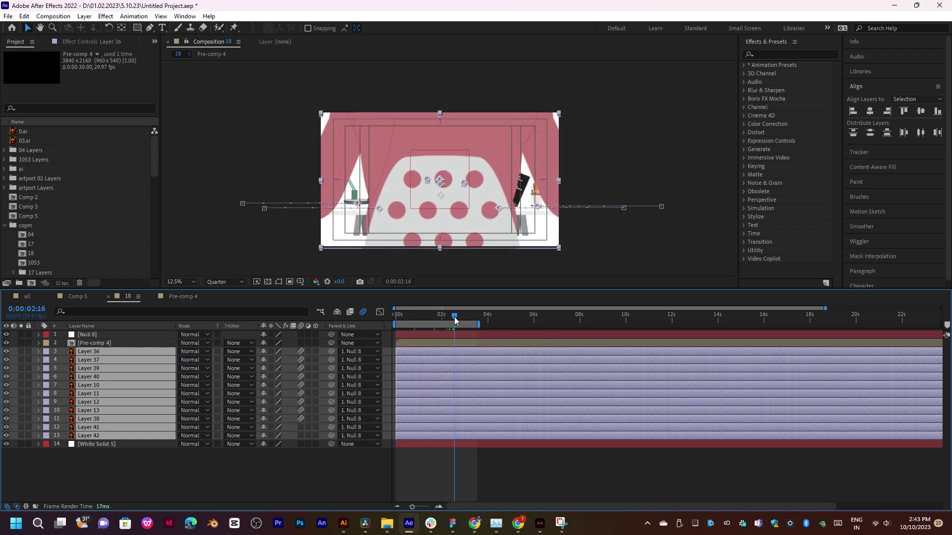
left_click(5, 343)
left_click_drag(453, 323, 415, 333)
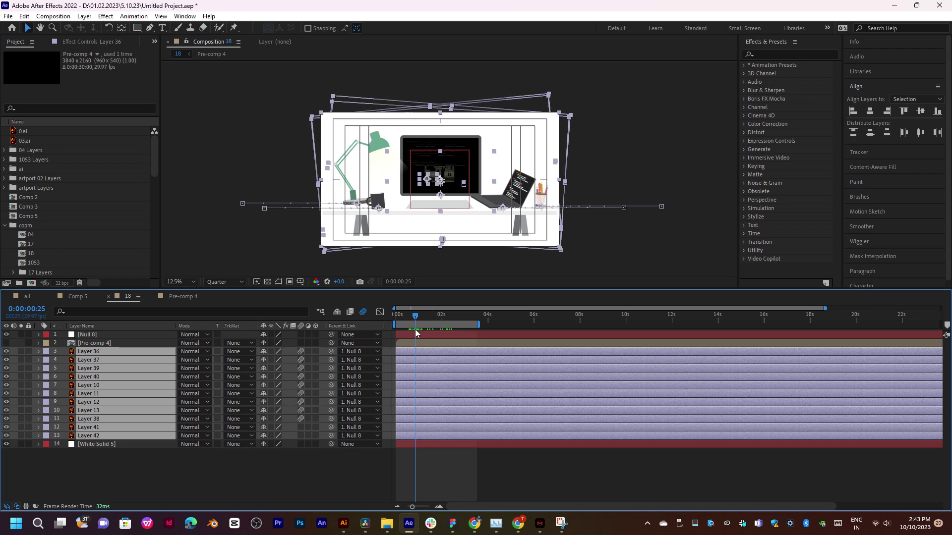
Keyframe Null 8's Scale, raising it to 3526% to push into the monitor
left_click(420, 334)
key("s")
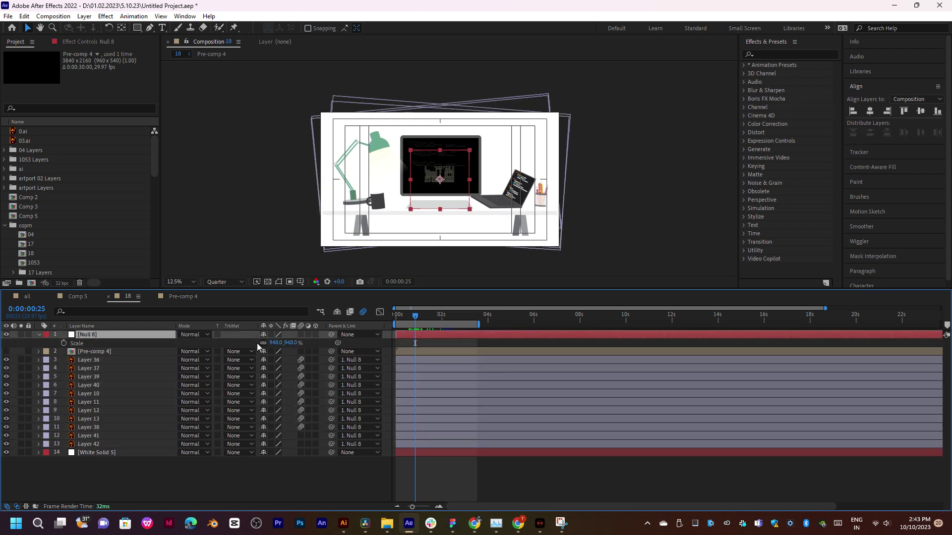
left_click(64, 343)
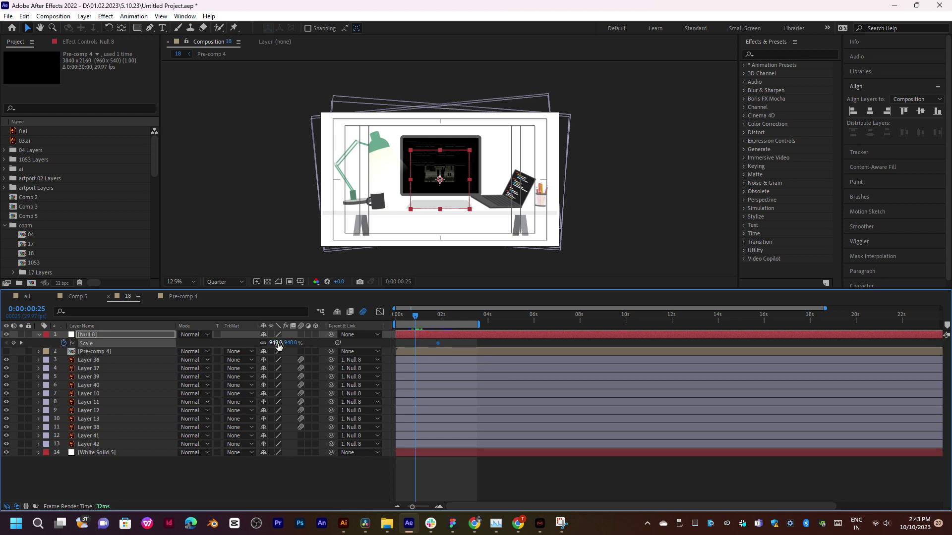
left_click_drag(279, 345, 926, 345)
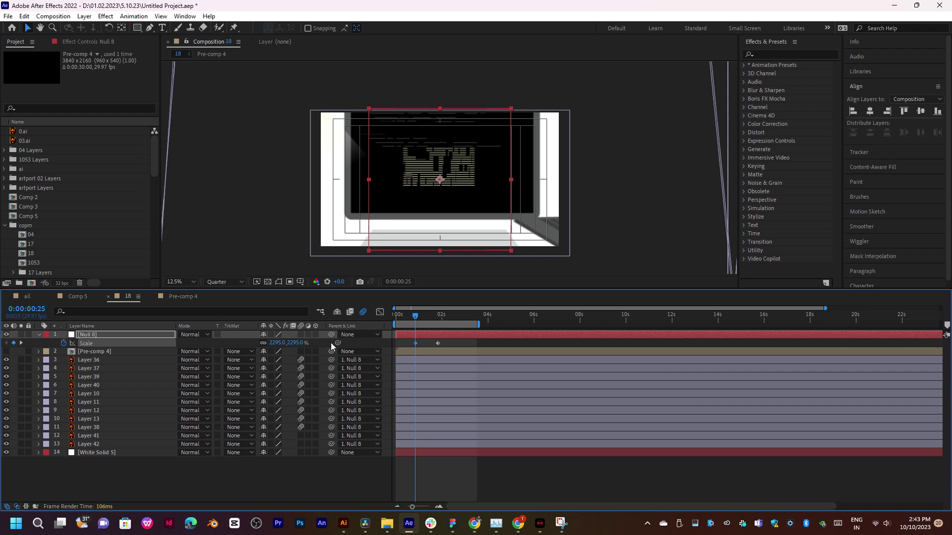
left_click_drag(285, 346, 726, 380)
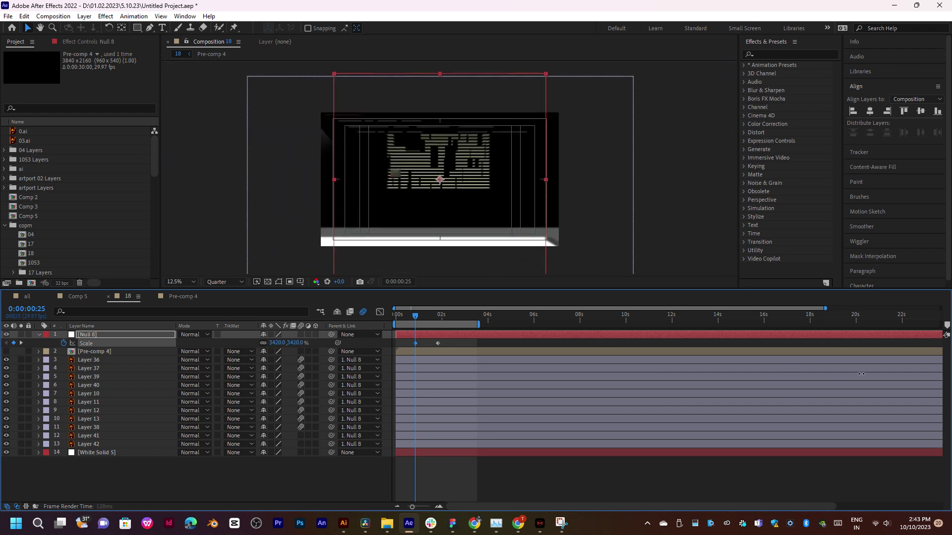
left_click_drag(295, 346, 352, 351)
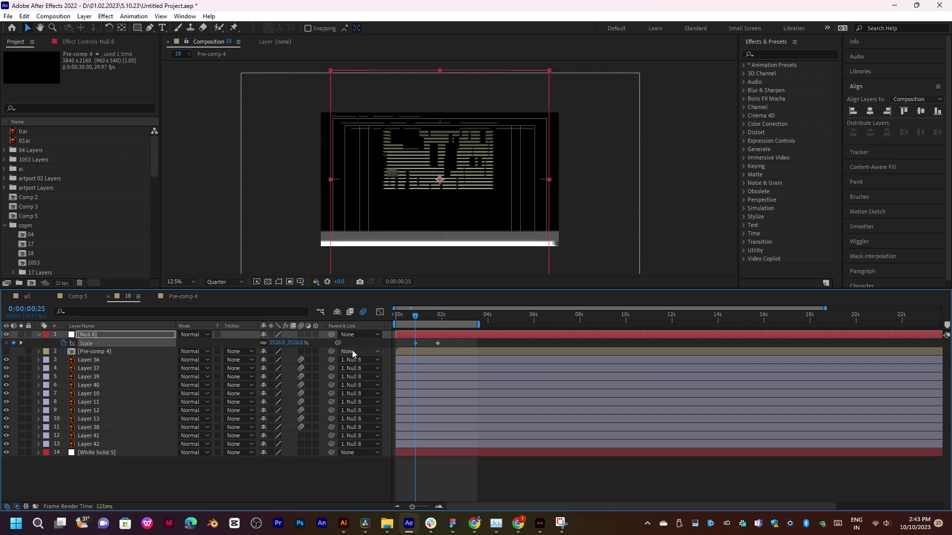
key("shift+p")
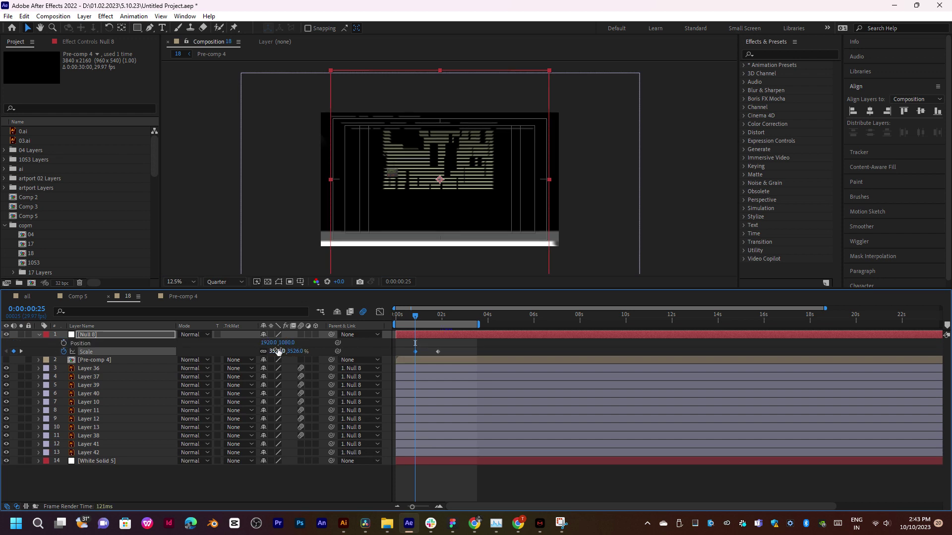
left_click(64, 343)
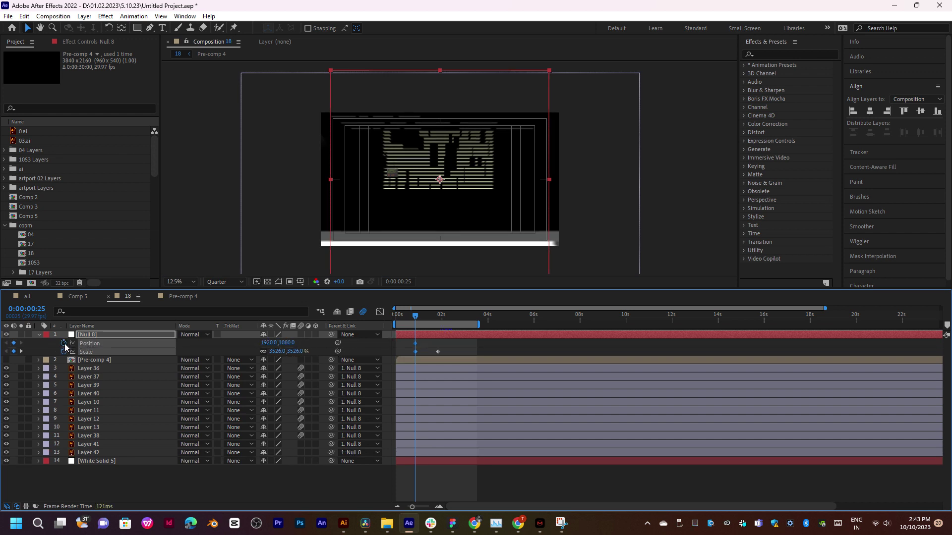
left_click_drag(434, 344, 436, 344)
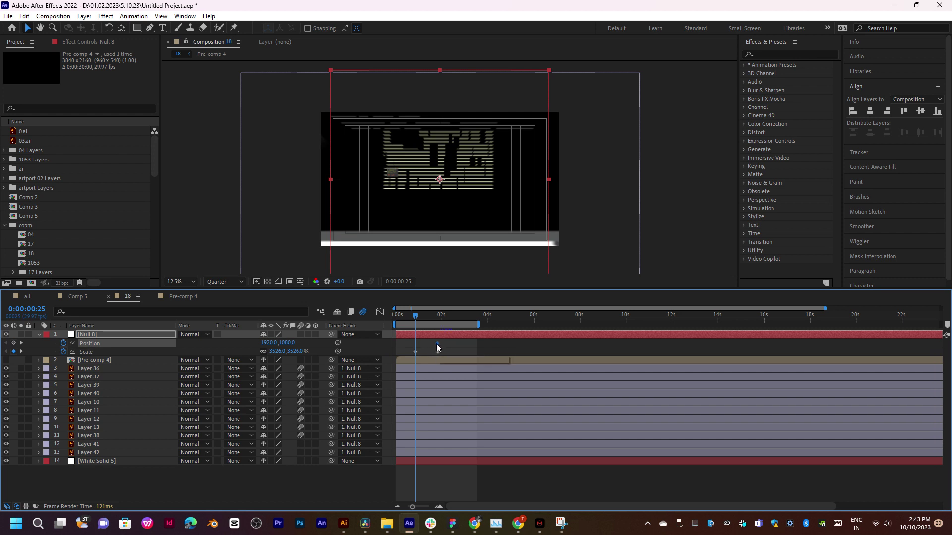
left_click_drag(286, 343, 504, 347)
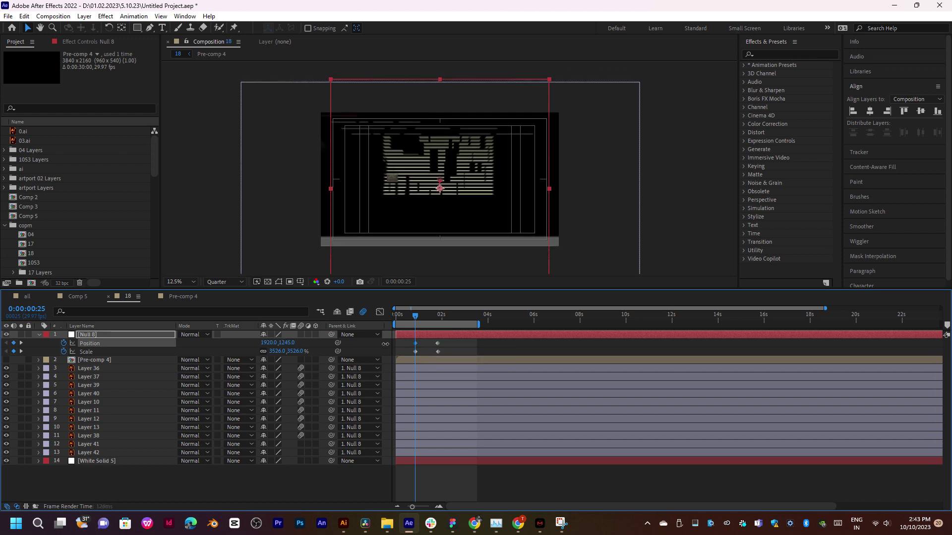
key("space")
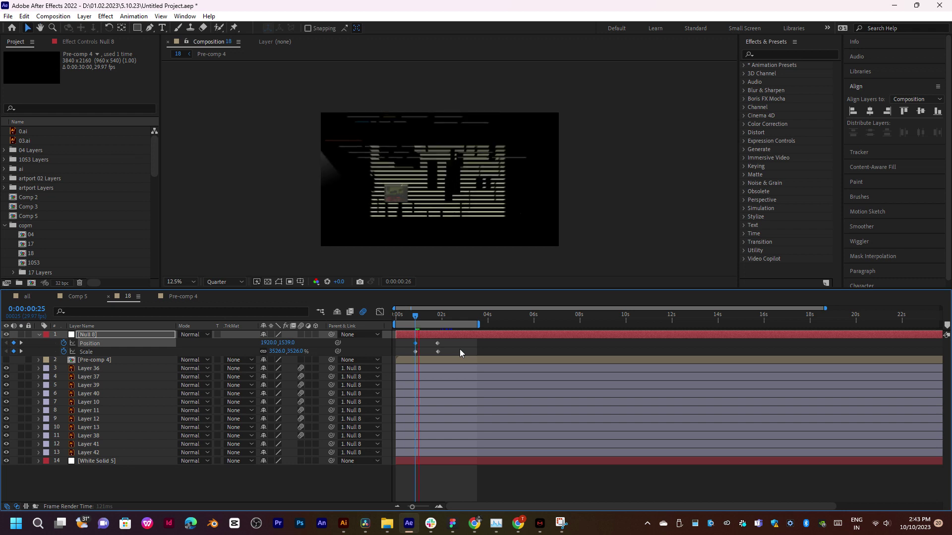
left_click(439, 315)
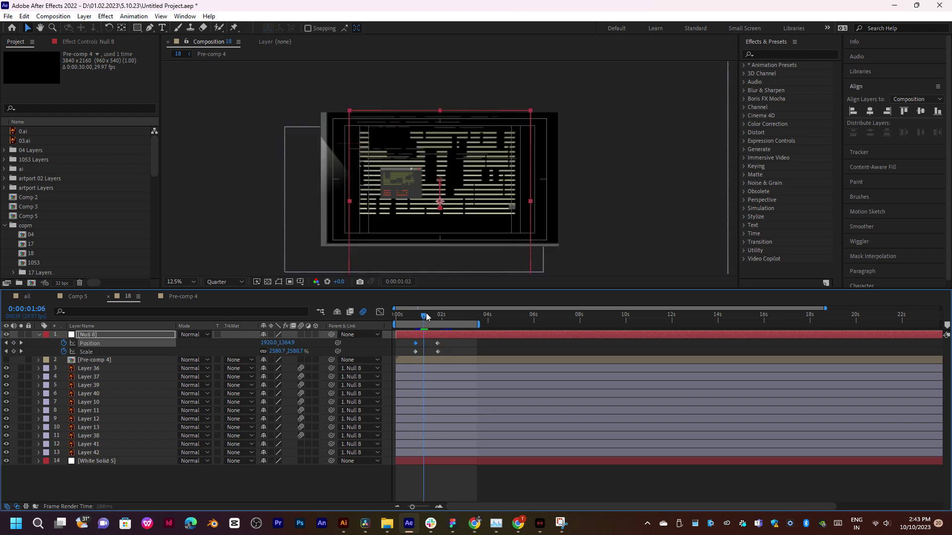
key("space")
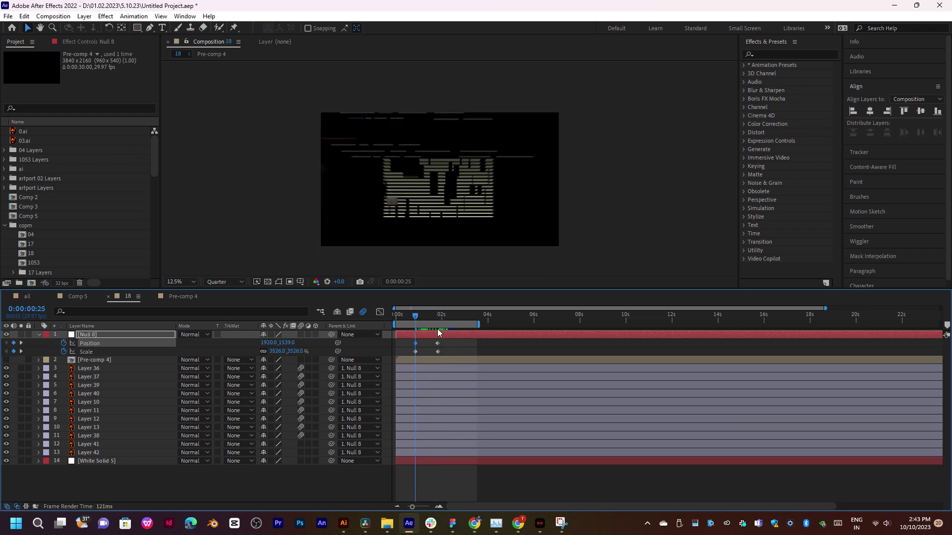
left_click(408, 315)
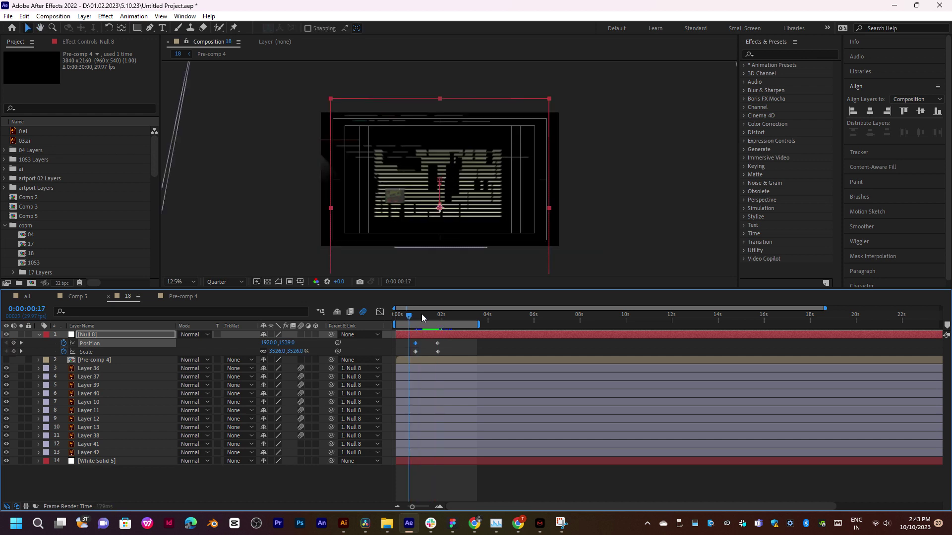
key("space")
key("space")
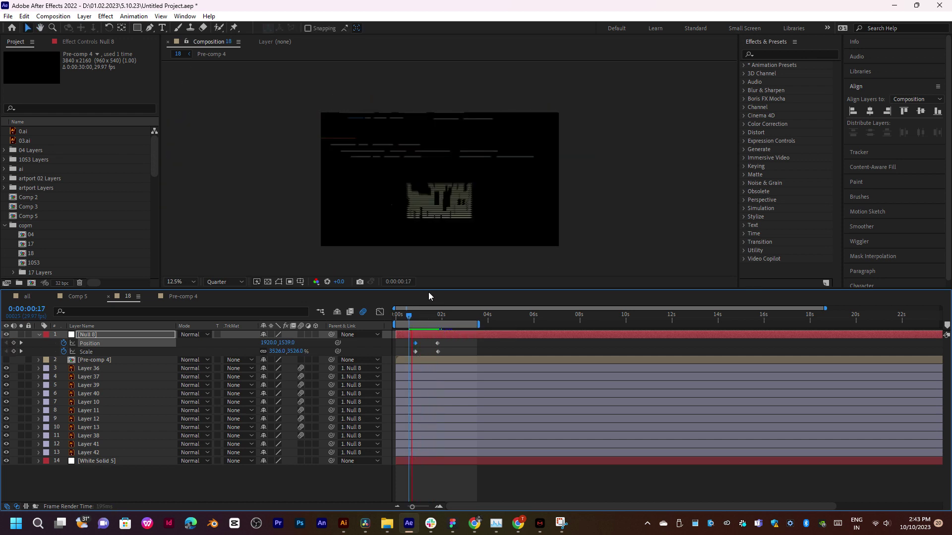
scroll(430, 156, "up", 2)
key("space")
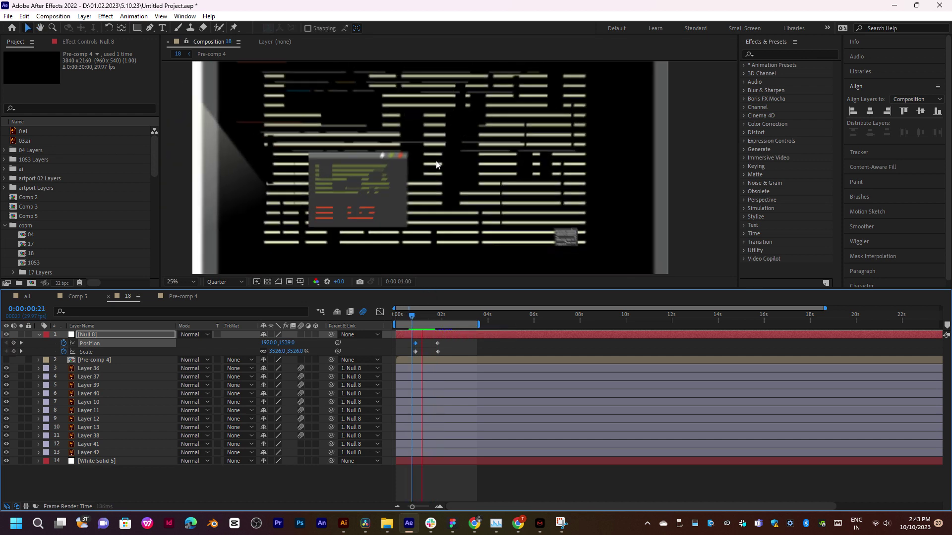
scroll(436, 160, "down", 2)
key("space")
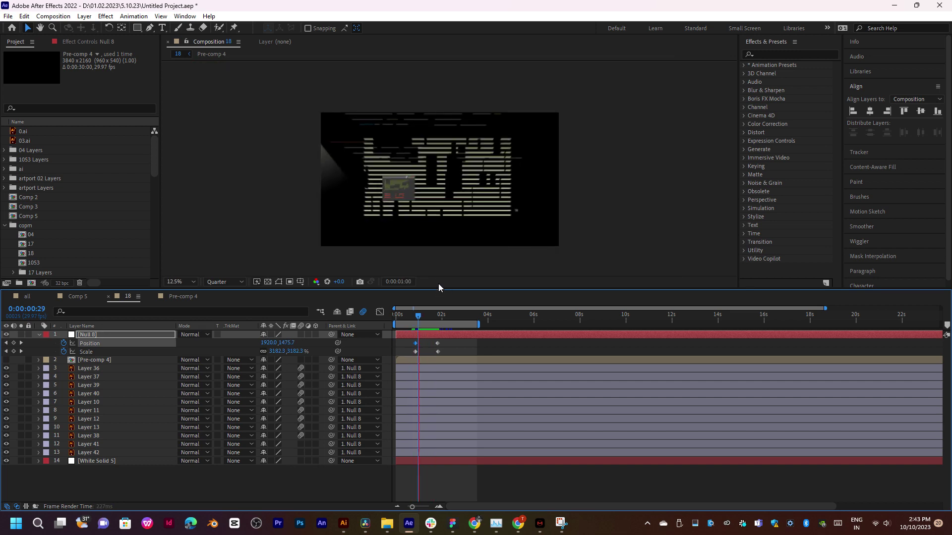
key("space")
left_click(413, 322)
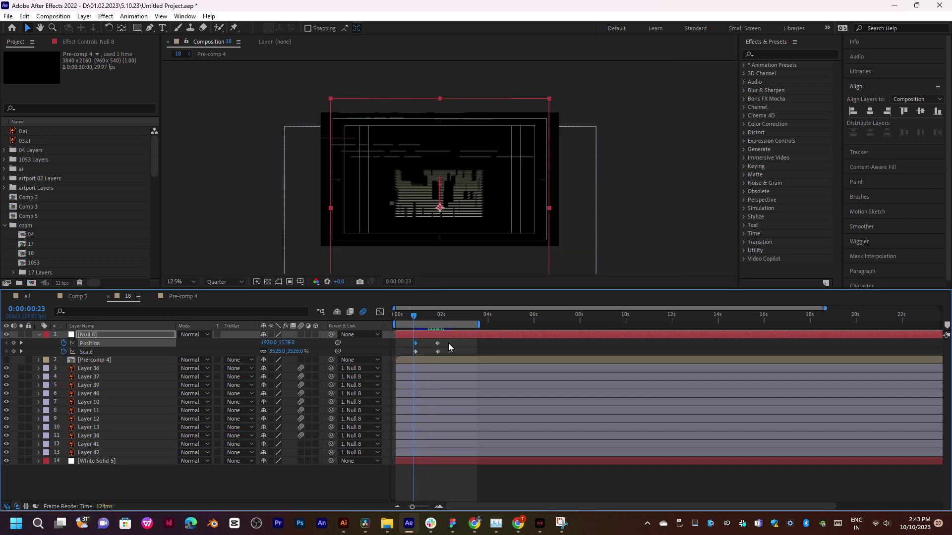
left_click_drag(448, 343, 414, 352)
Ease Null 8's Position and Scale keyframes, check the speed graph, and preview the zoom
right_click(414, 352)
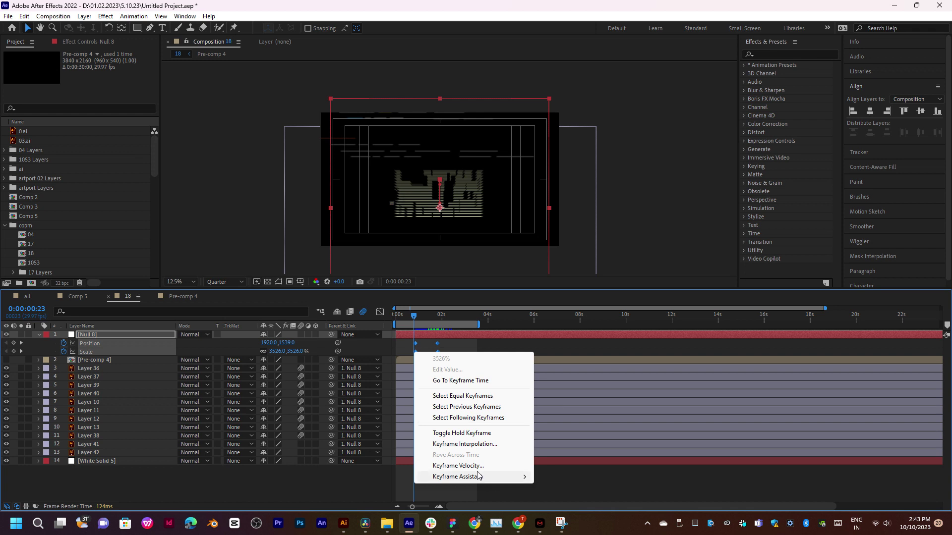
mouse_move(478, 476)
left_click(593, 411)
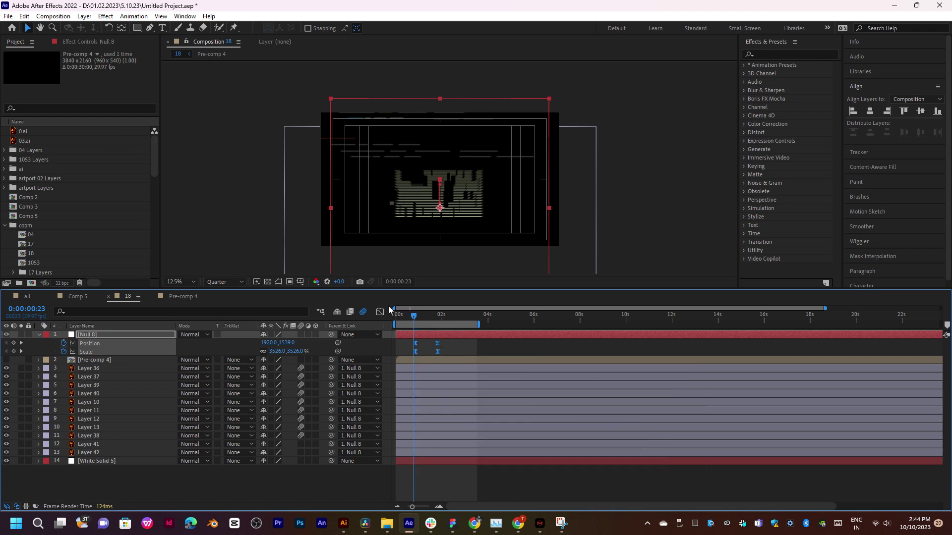
left_click(380, 312)
left_click_drag(413, 369, 423, 366)
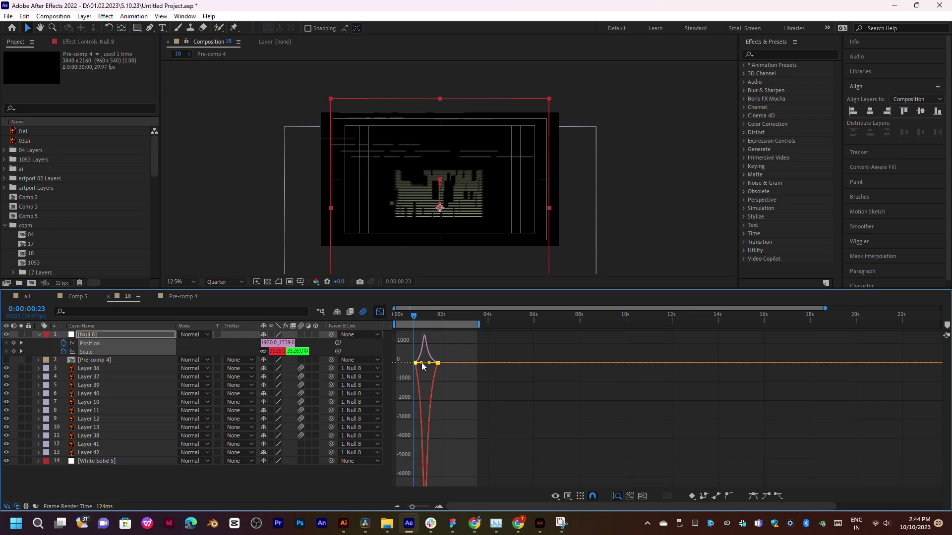
left_click(380, 312)
key("space")
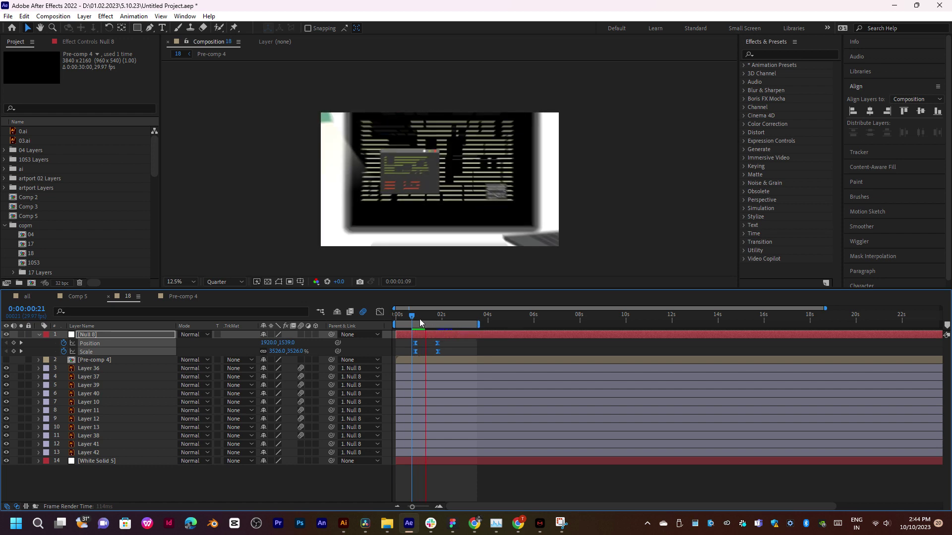
left_click(419, 319)
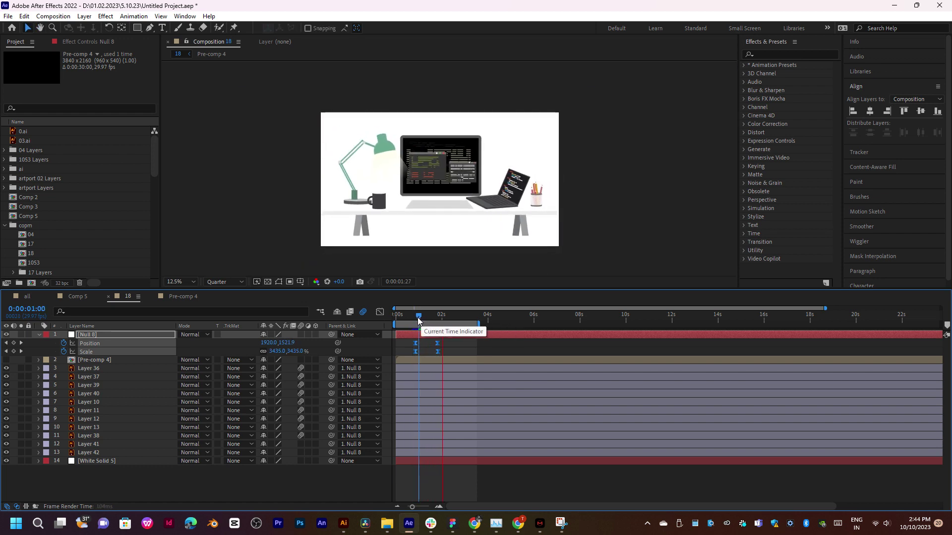
Shift Null 8's ending zoom keyframes slightly later and preview the push-in
key("space")
left_click_drag(424, 320, 450, 351)
left_click(437, 343)
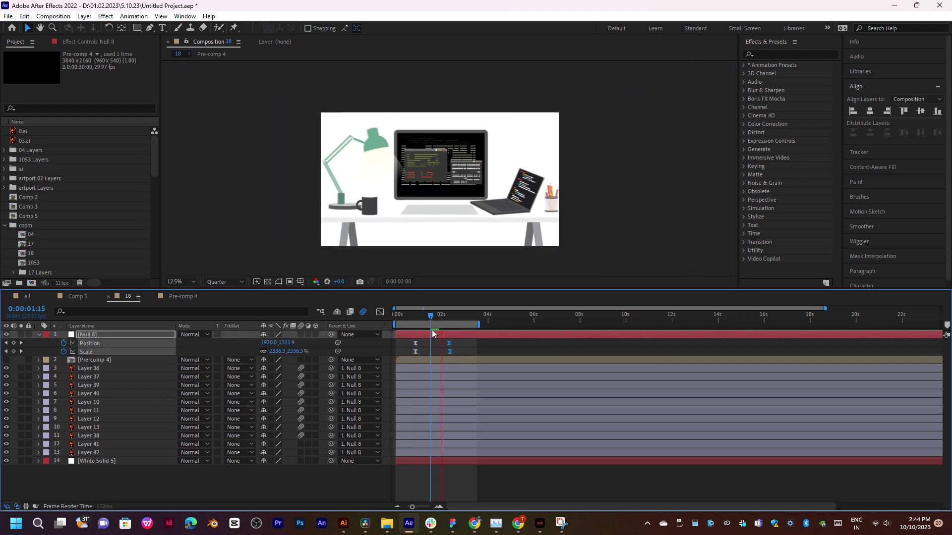
left_click(416, 318)
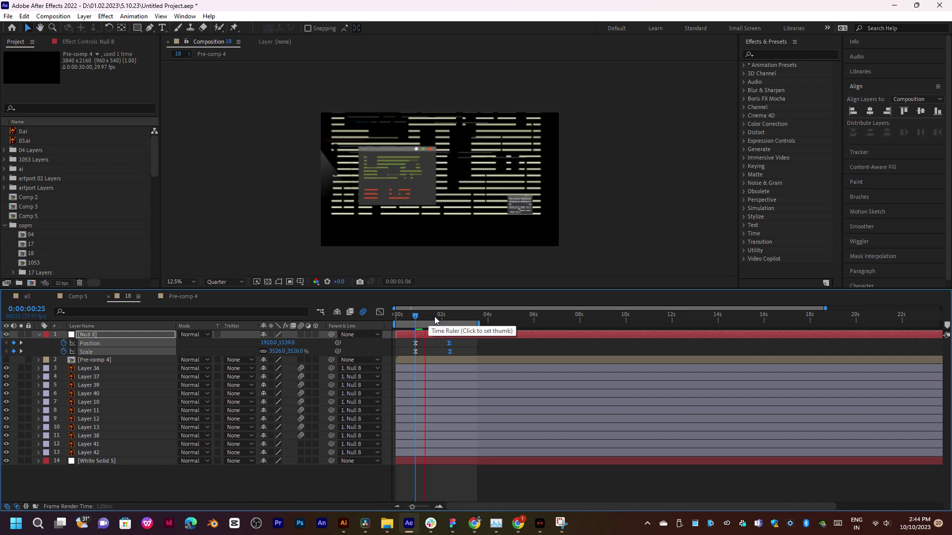
left_click(428, 316)
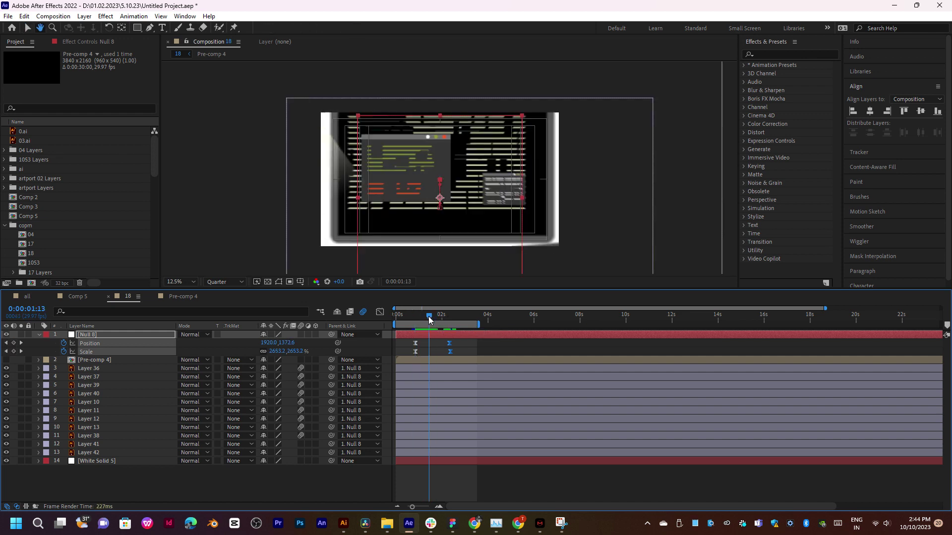
key("space")
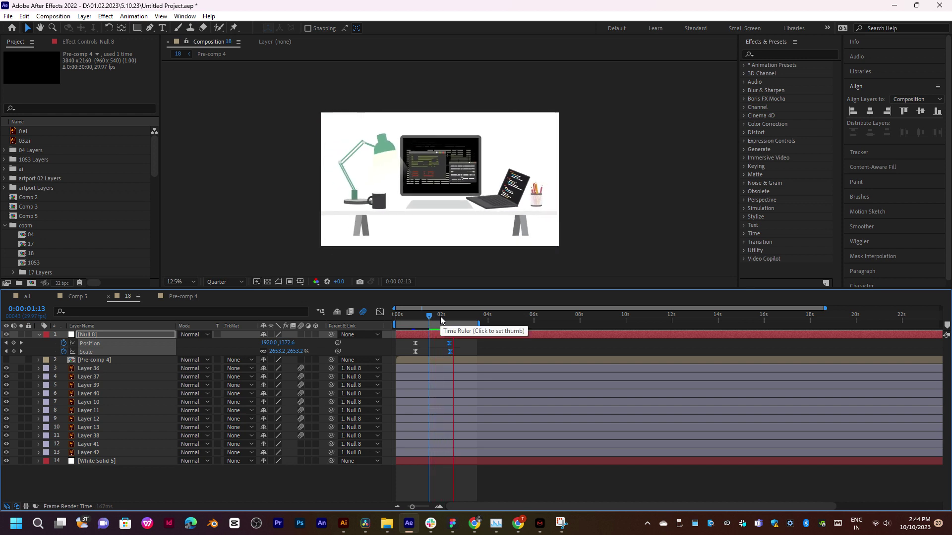
left_click(440, 316)
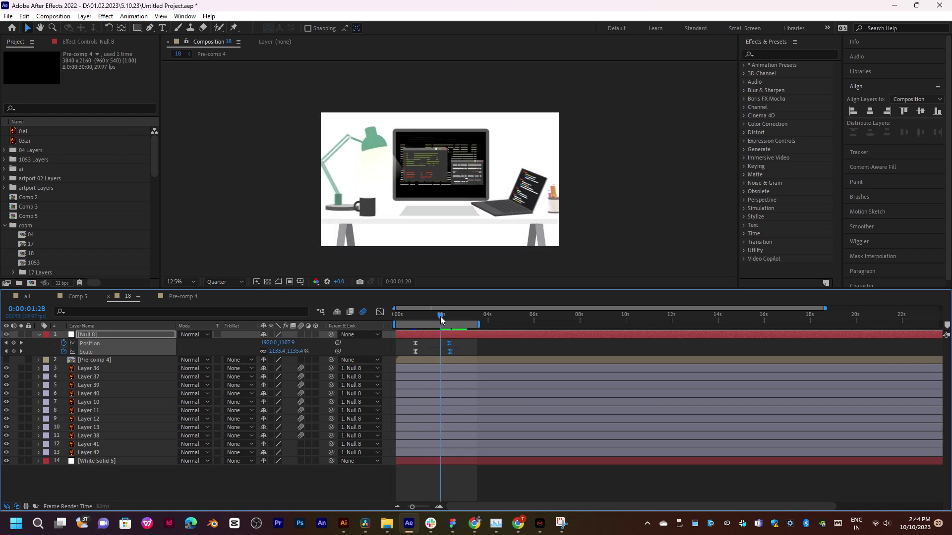
key("space")
Widen comp 18's work area to span roughly 2 to 11 seconds
key("space")
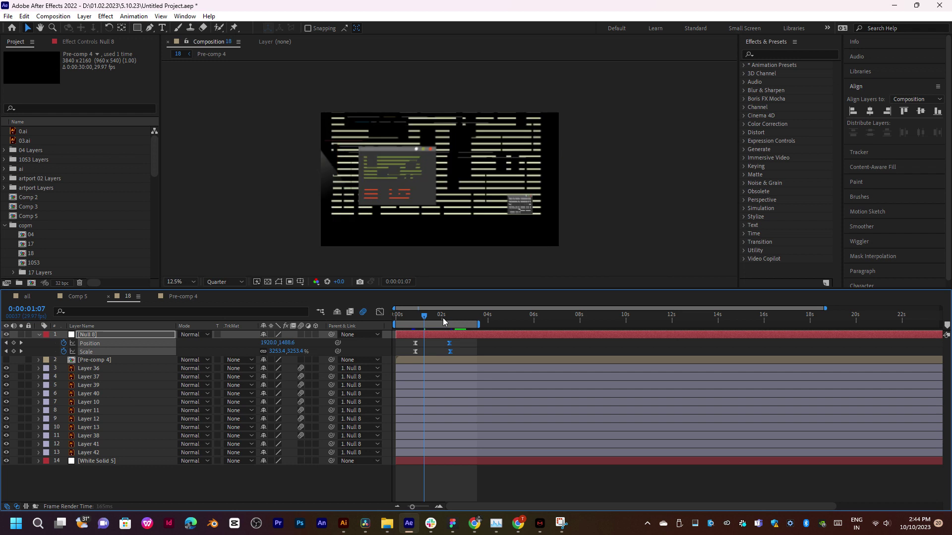
key("space")
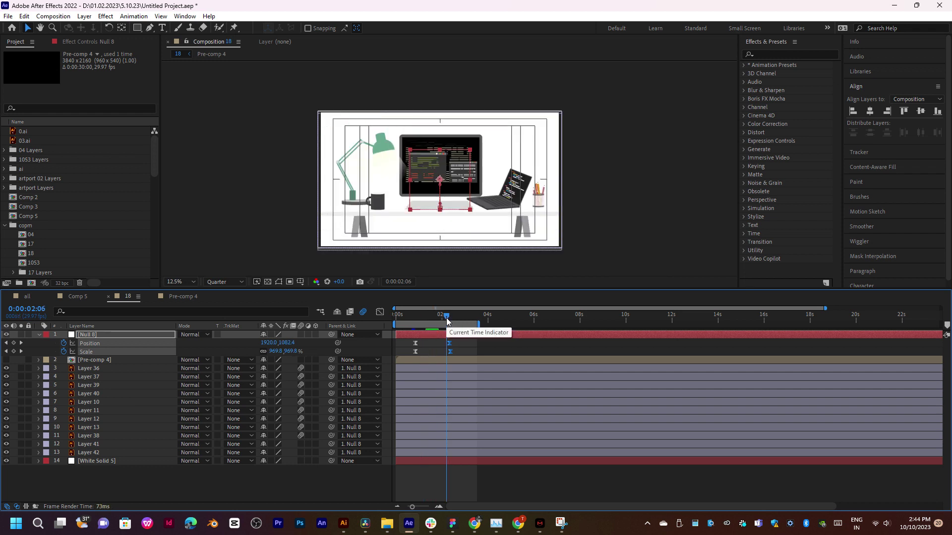
key("space")
key("space")
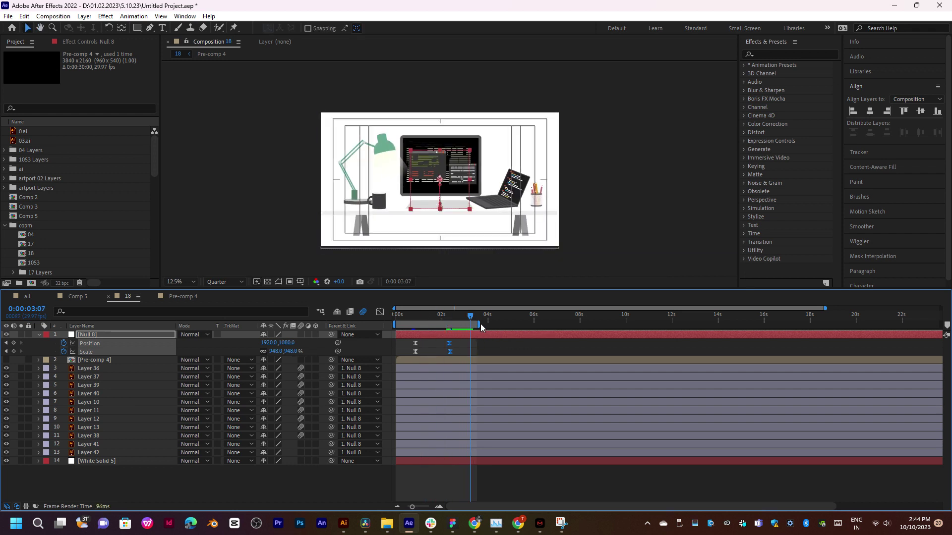
left_click_drag(479, 324, 601, 324)
left_click_drag(446, 324, 479, 324)
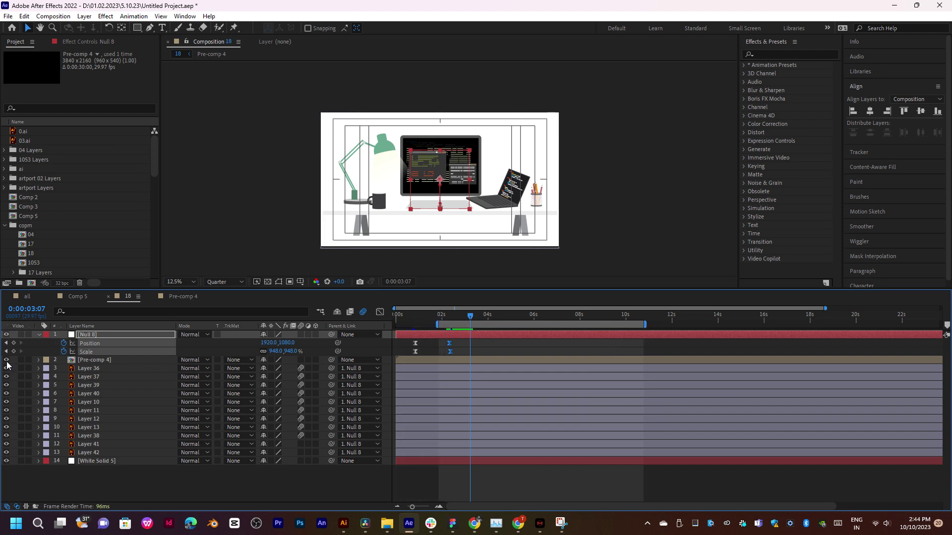
Move Pre-comp 4's Scale and Opacity keyframes later, toward the 3-second mark
left_click(456, 356)
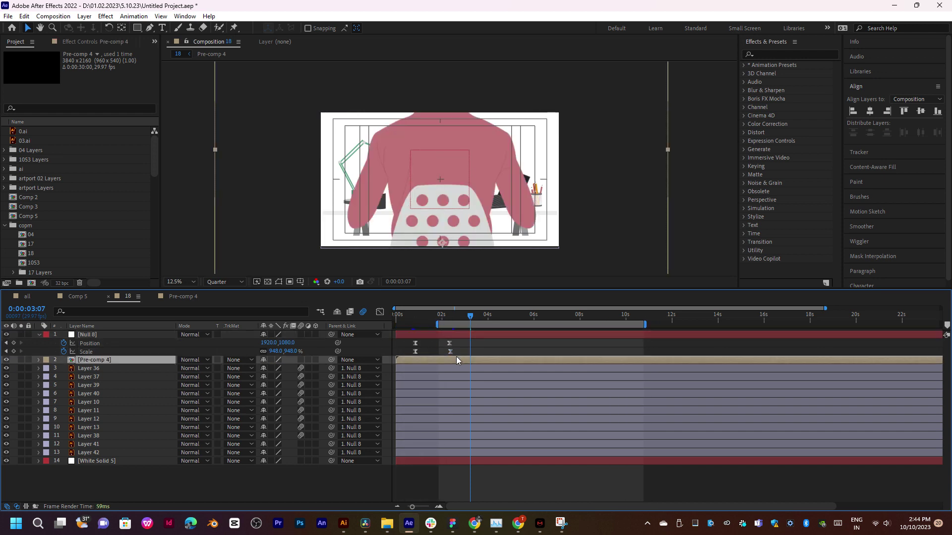
key("u")
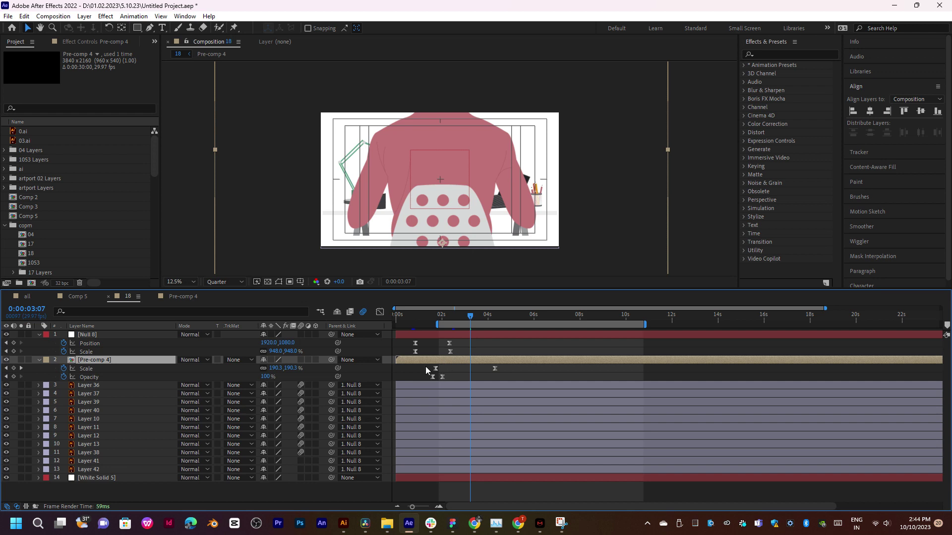
mouse_move(426, 370)
left_mouse_down()
mouse_move(451, 386)
mouse_move(474, 375)
left_mouse_up()
left_click(449, 316)
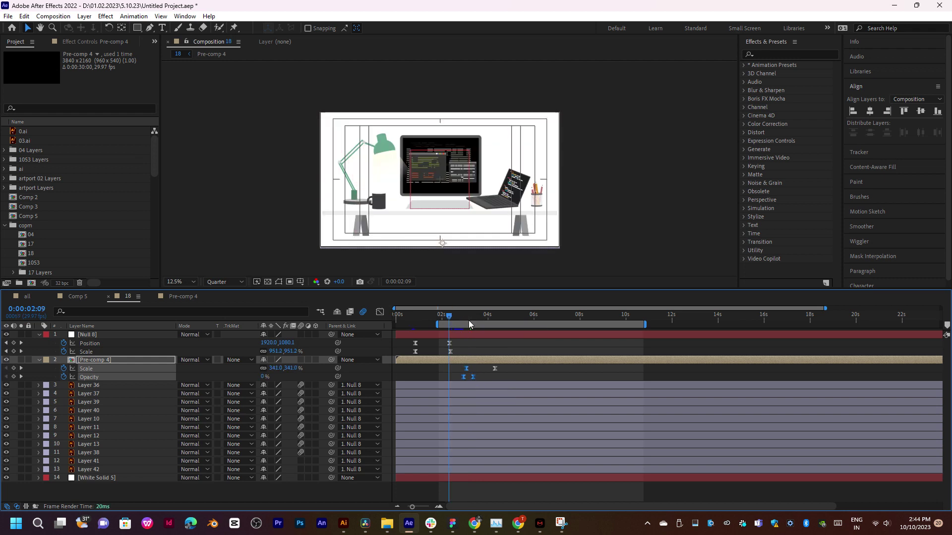
key("space")
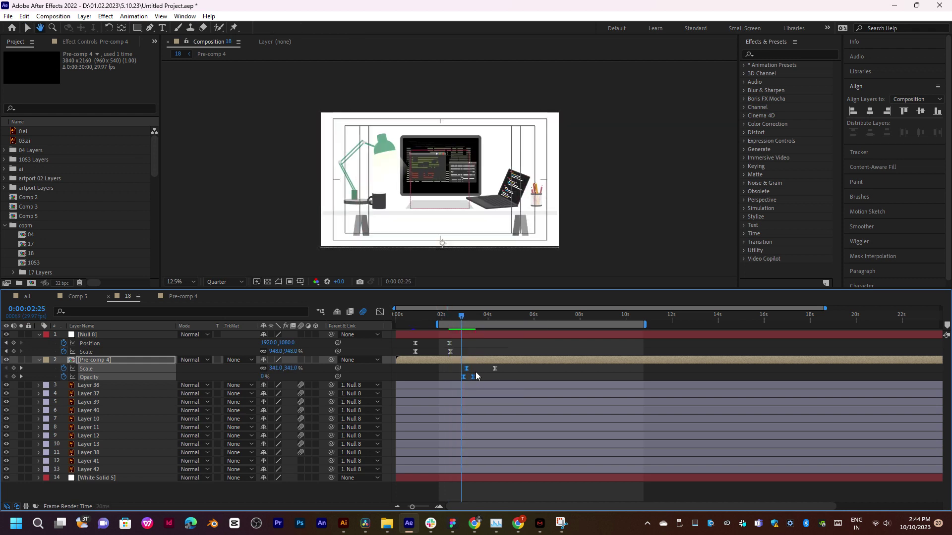
Pull the fade keyframes slightly earlier and scrub through to 0:00:04:09
left_click_drag(471, 376, 465, 379)
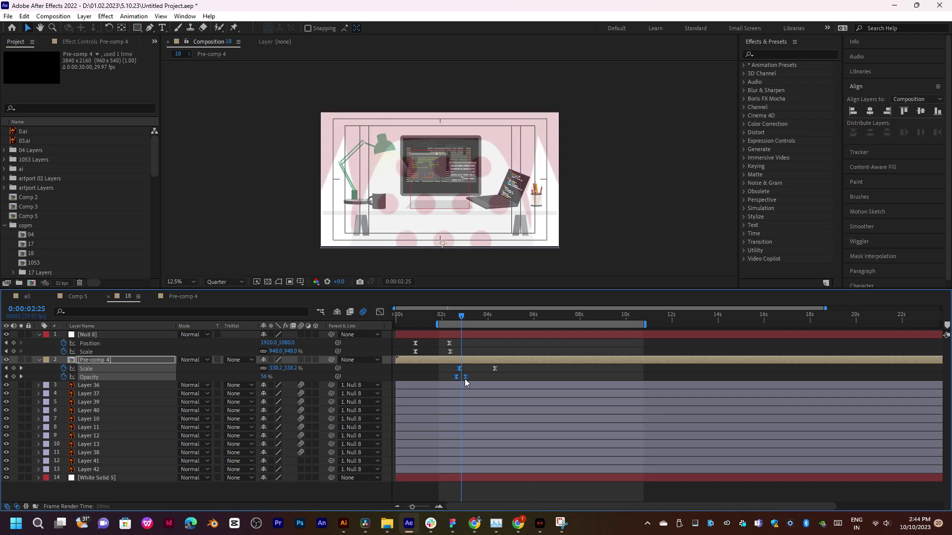
left_click(448, 320)
key("space")
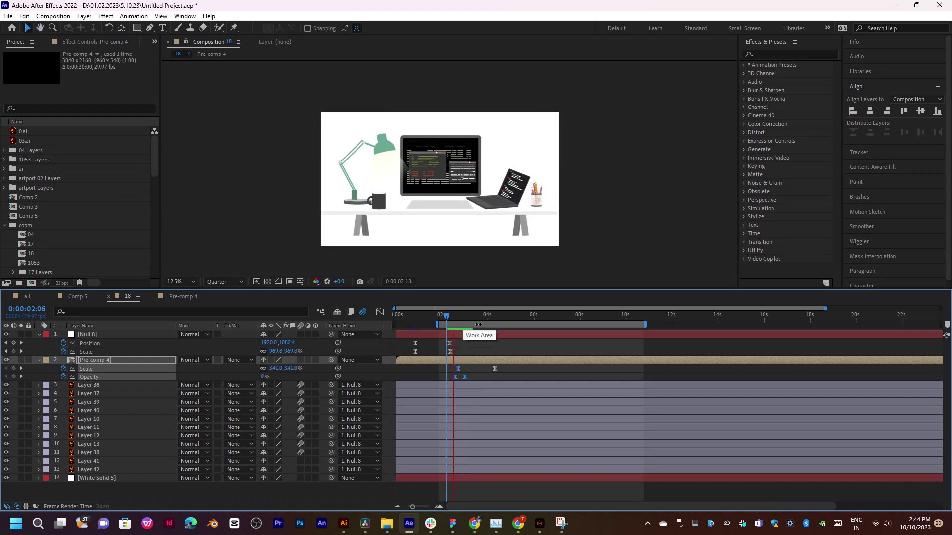
mouse_move(454, 318)
left_mouse_down()
mouse_move(499, 316)
mouse_move(473, 316)
left_mouse_up()
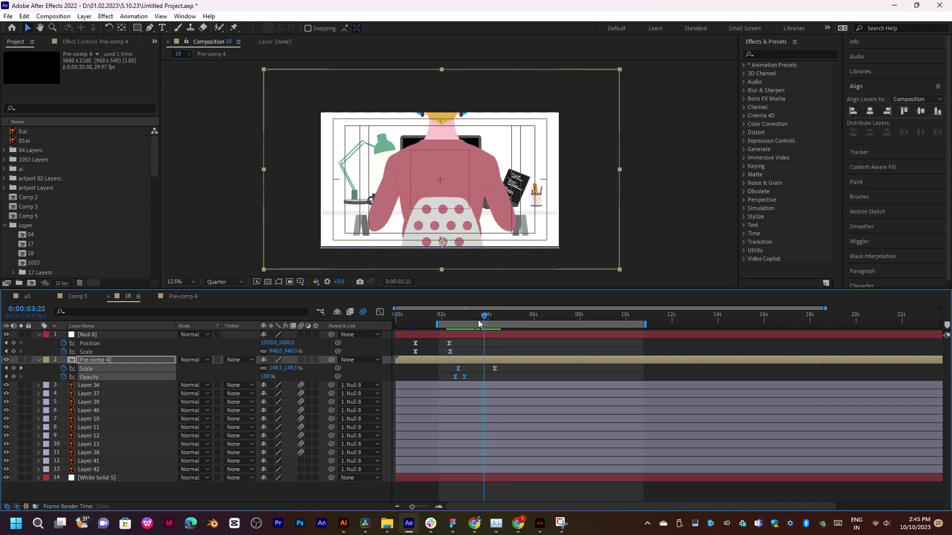
key("space")
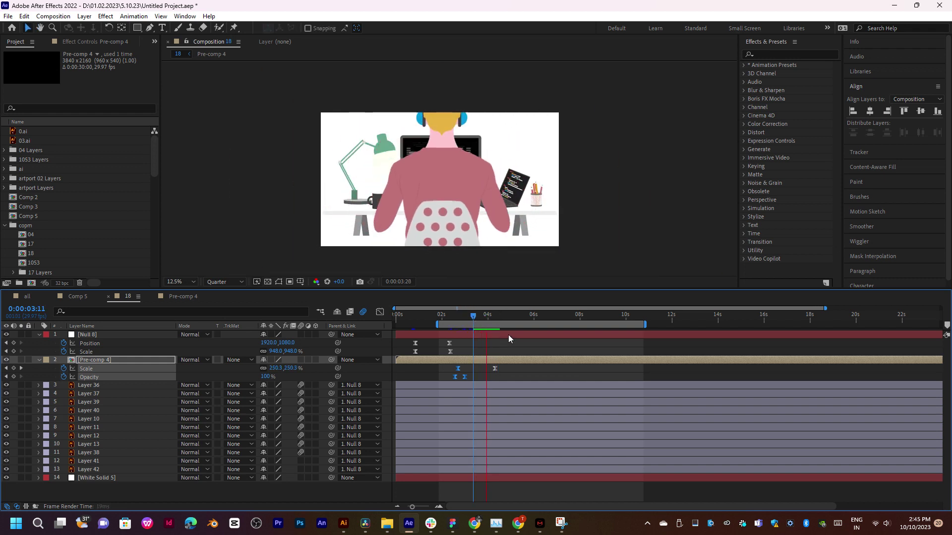
left_click(495, 316)
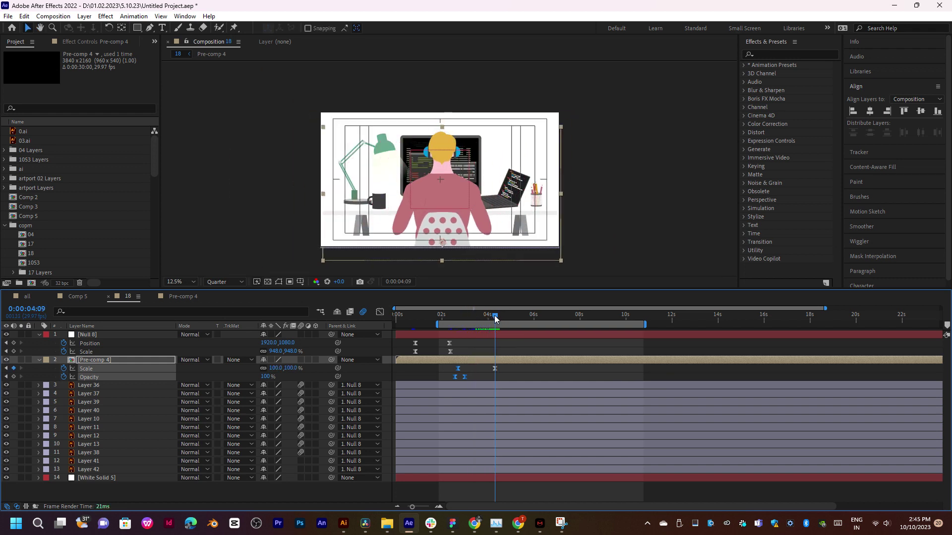
mouse_move(493, 321)
left_mouse_down()
mouse_move(513, 321)
mouse_move(505, 342)
mouse_move(539, 315)
left_mouse_up()
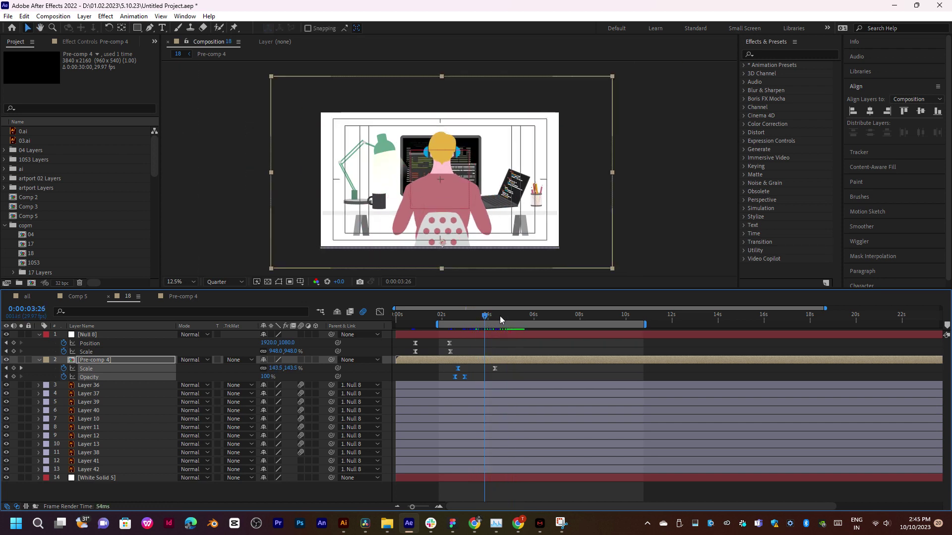
Reset the work area to run from 0 to about 5.5 seconds and preview
key("n")
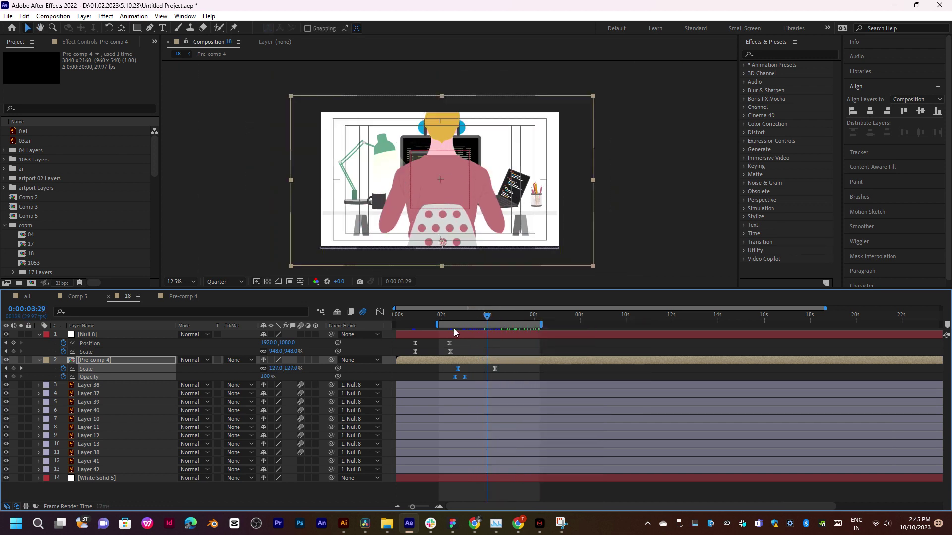
left_click_drag(539, 316, 394, 328)
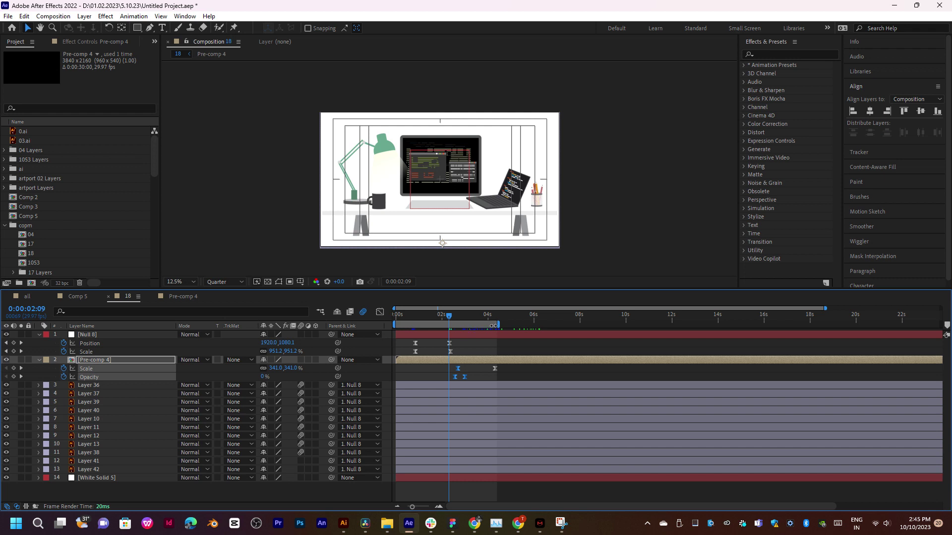
left_click_drag(493, 326, 520, 323)
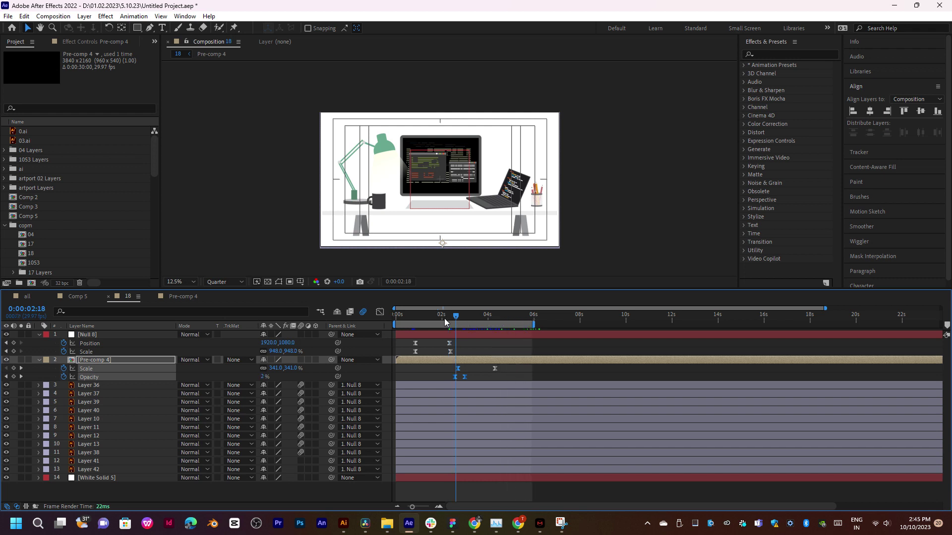
key("space")
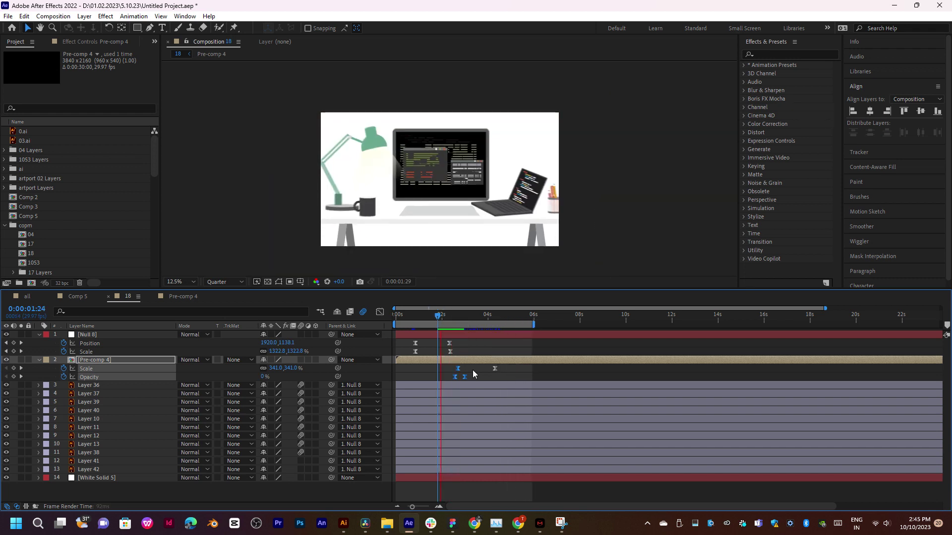
key("space")
Shift Pre-comp 4's Scale and Opacity keyframes a little later and preview the fade timing
left_click(494, 368, "shift")
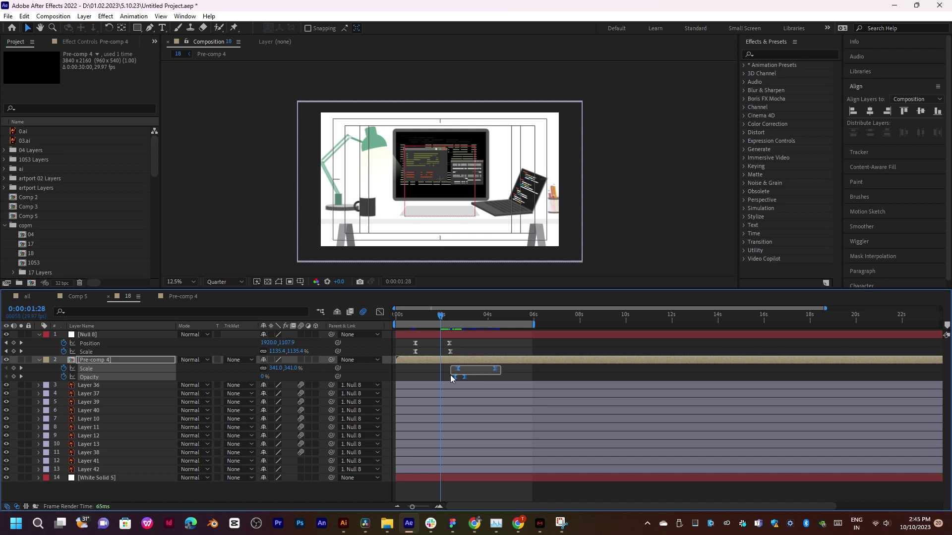
left_click_drag(455, 376, 465, 377)
key("space")
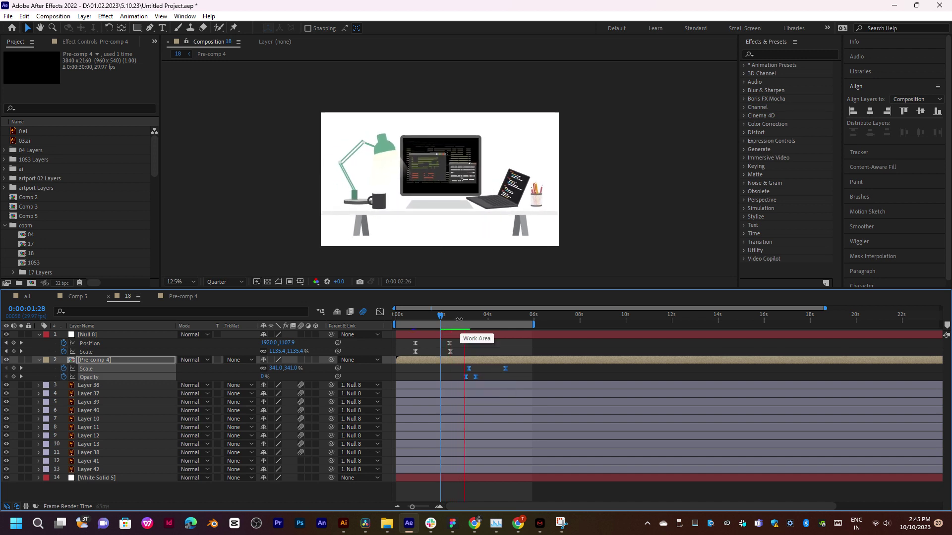
key("space")
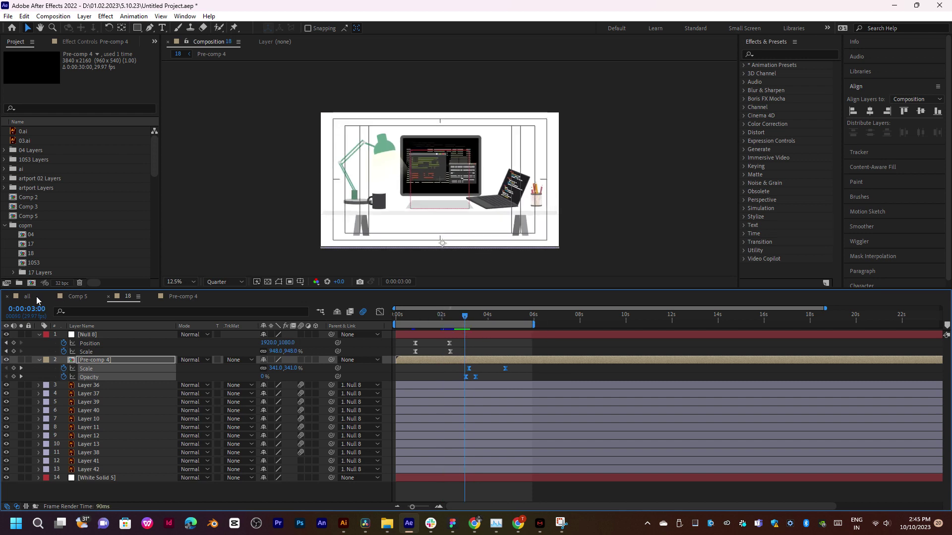
Place comp 18 as the top layer of the all comp, starting near 19.7 seconds
left_click(38, 299)
scroll(49, 237, "down", 1)
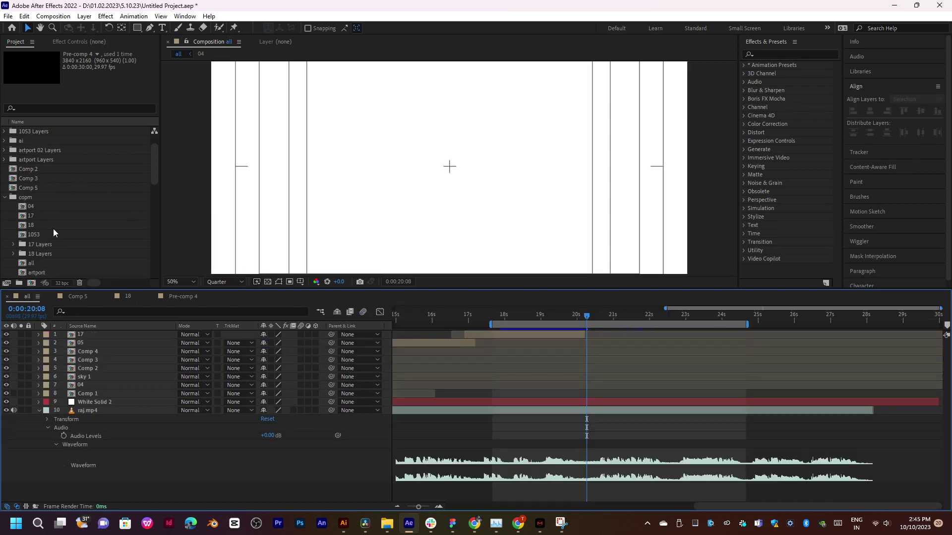
left_click_drag(35, 223, 106, 335)
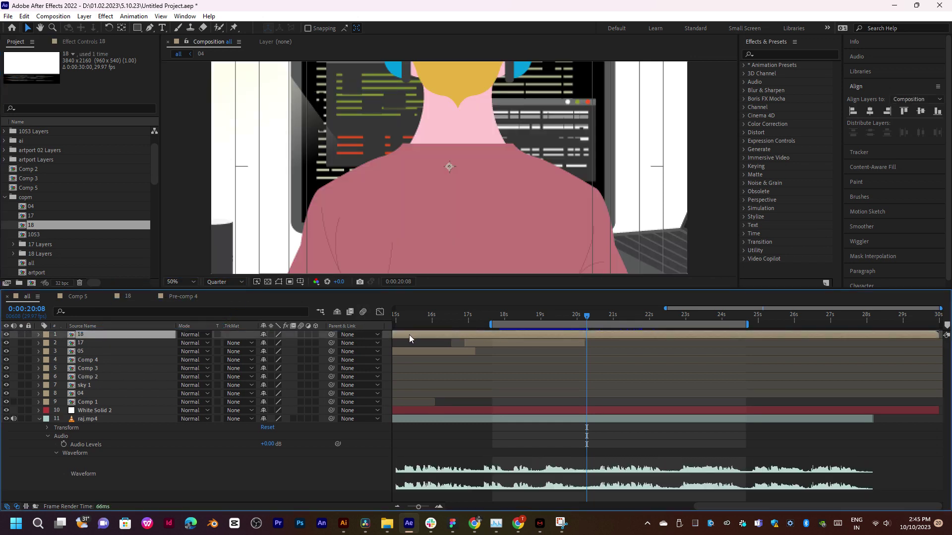
key("bracketleft")
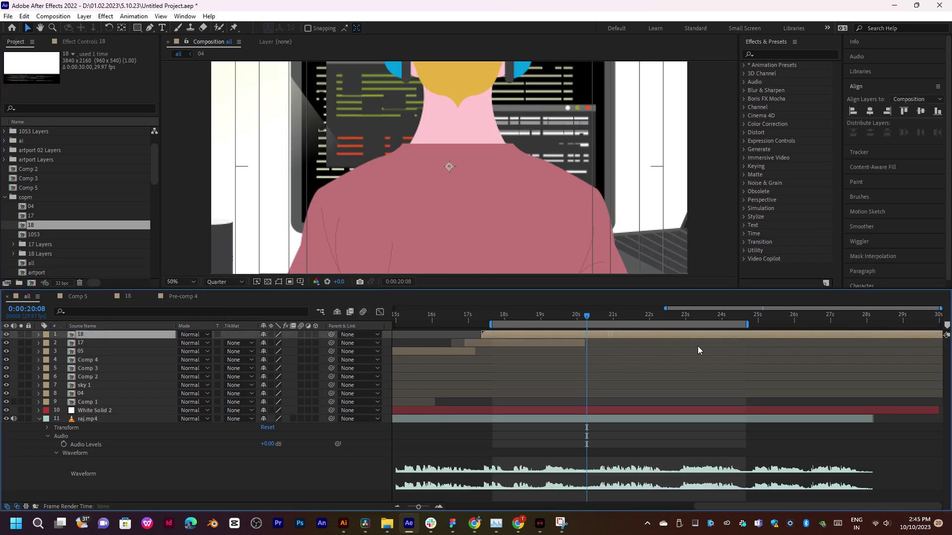
left_click_drag(709, 352, 676, 348)
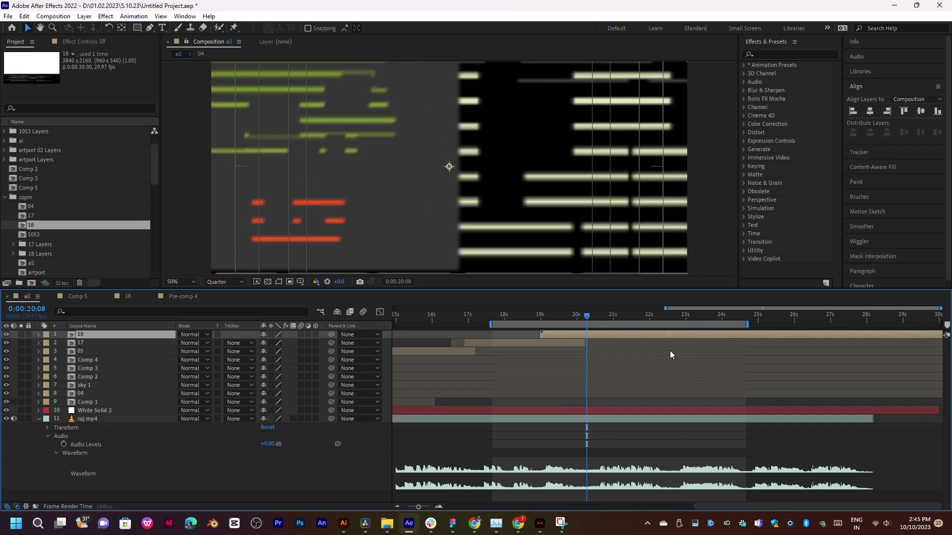
left_click_drag(677, 347, 698, 345)
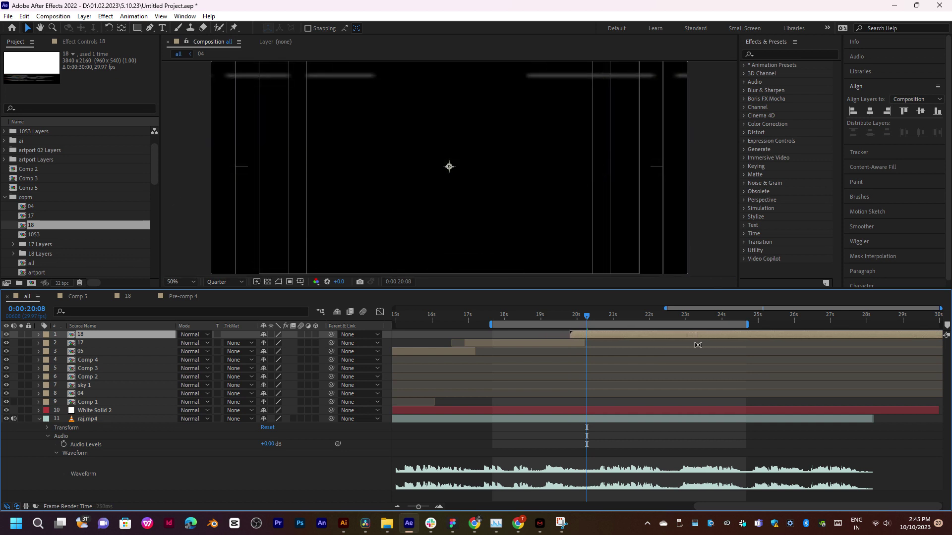
Preview the cut into comp 18 around 0:00:19:25–0:00:20:12, dismissing error warnings
key("space")
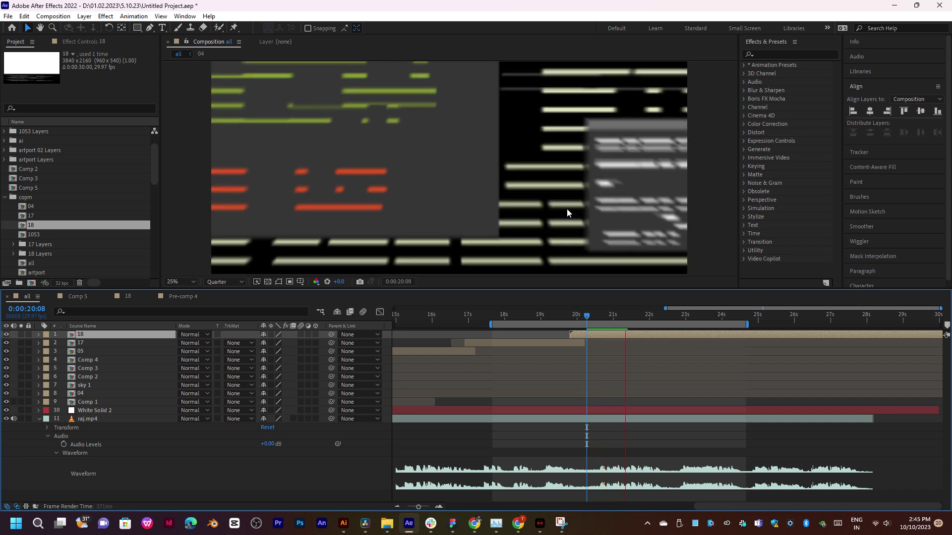
key("comma")
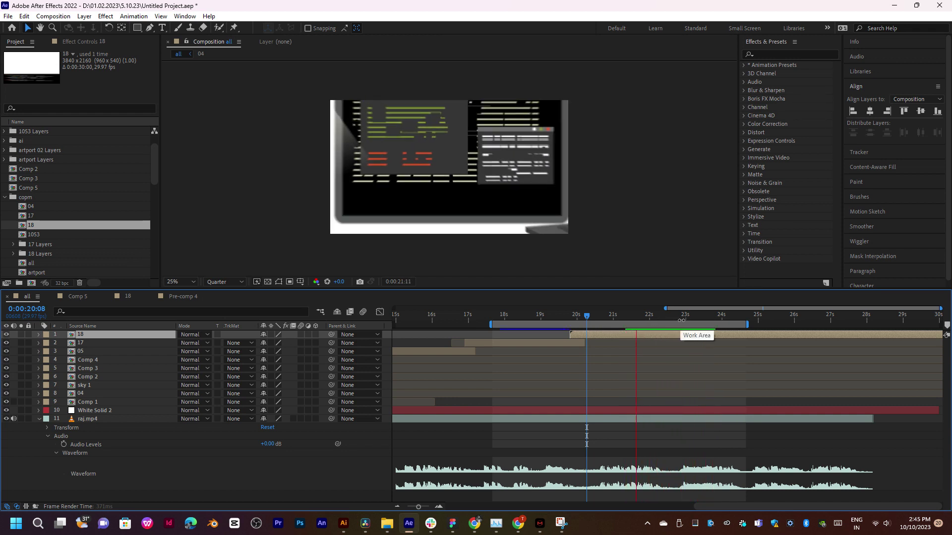
key("space")
left_click(592, 321)
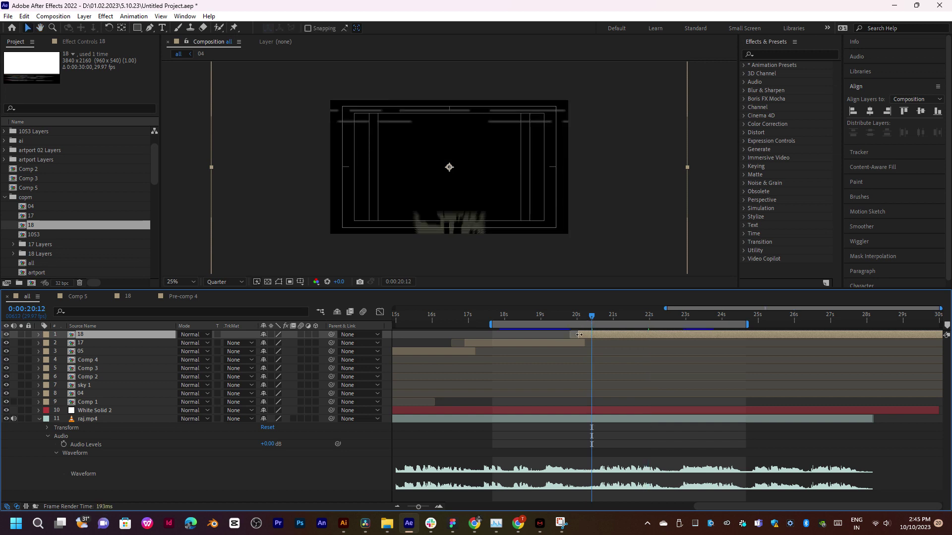
left_click(571, 315)
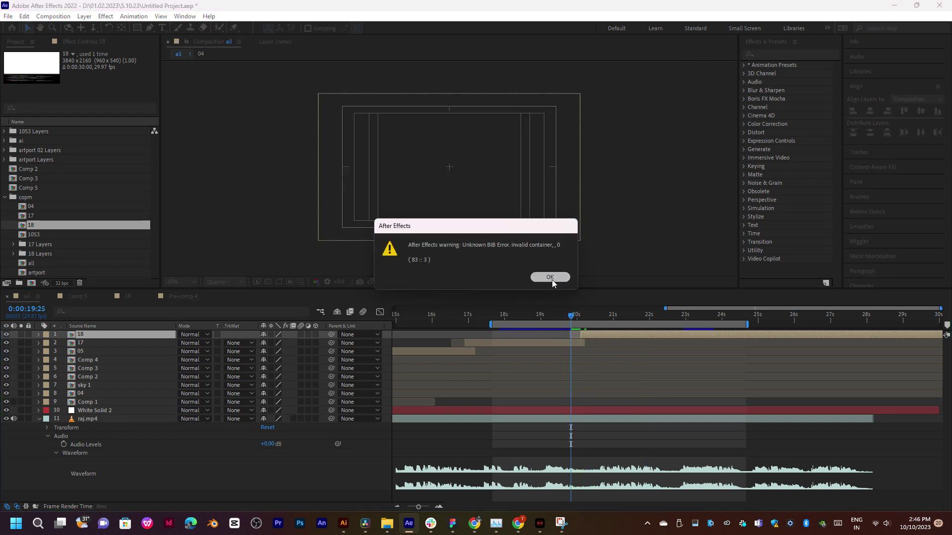
left_click(552, 279)
left_click(576, 316)
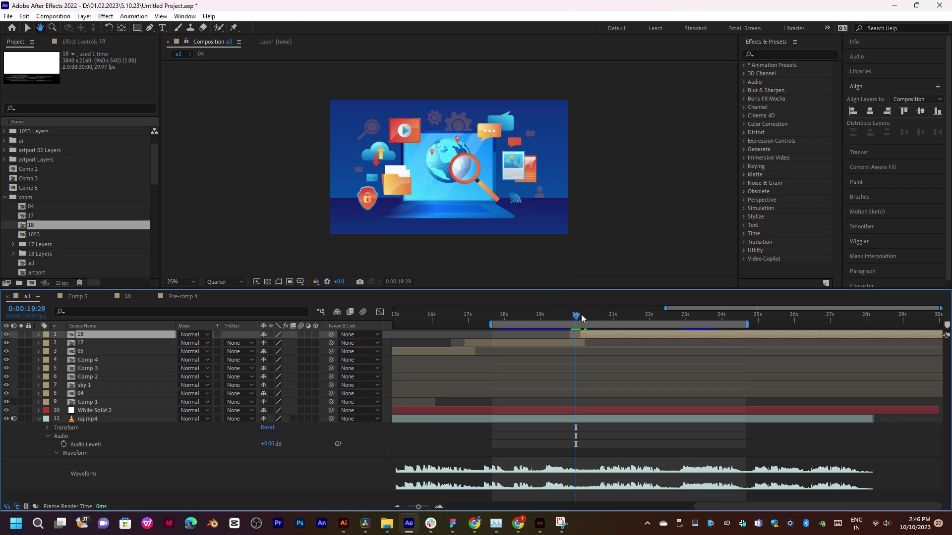
left_click(557, 278)
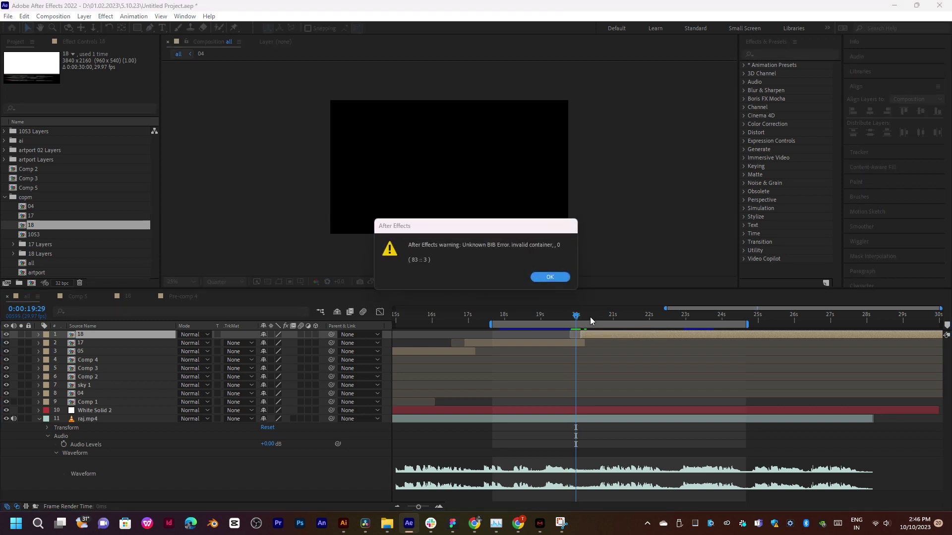
left_click(553, 278)
Check Pre-comp 4 at 0:00:01:24, then close its timeline
left_click(196, 296)
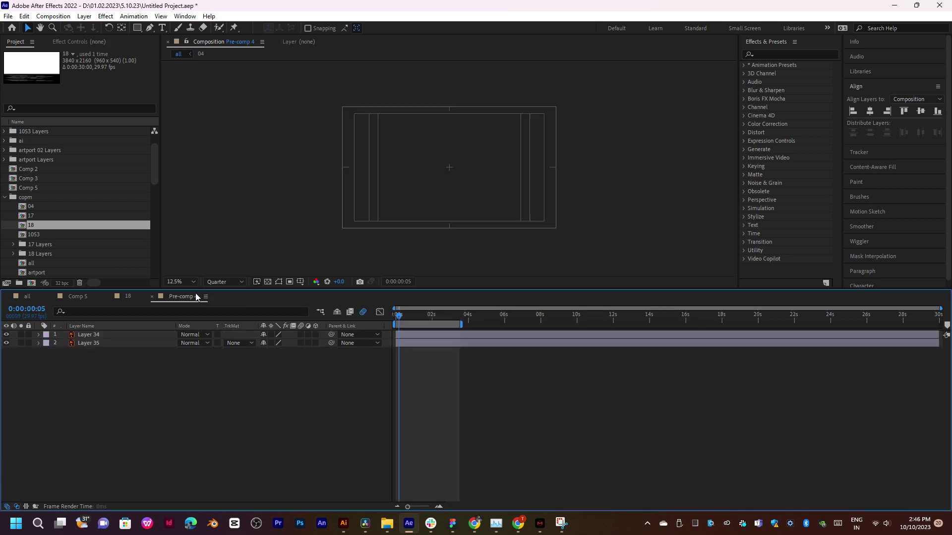
left_click(428, 317)
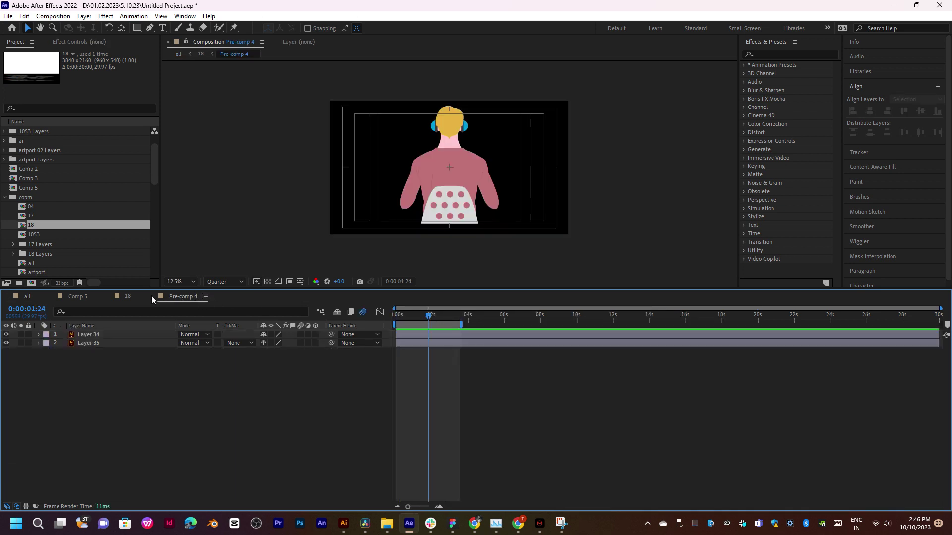
left_click(152, 298)
Preview comp 18 from 0:00:00:16 through the zoom out to the desk, then queue it with Ctrl+M
left_click_drag(447, 315, 424, 325)
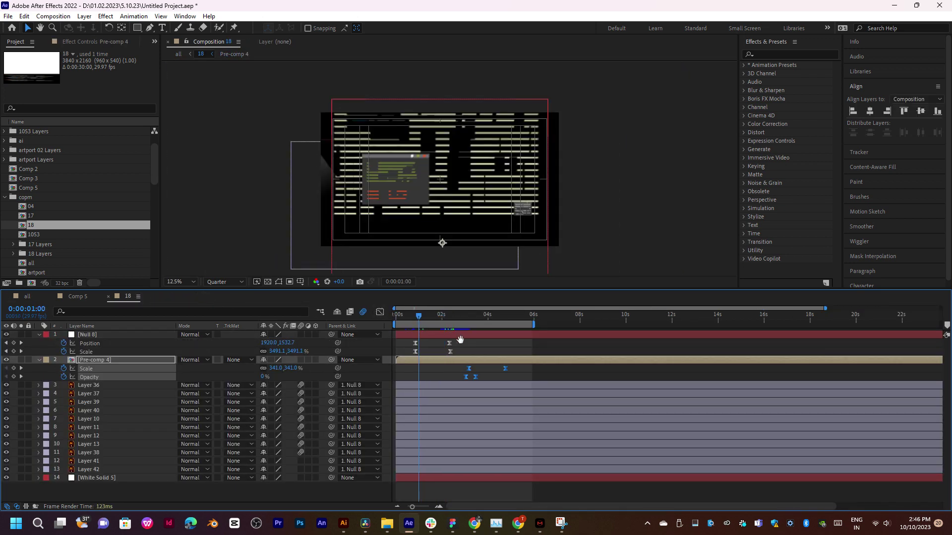
key("space")
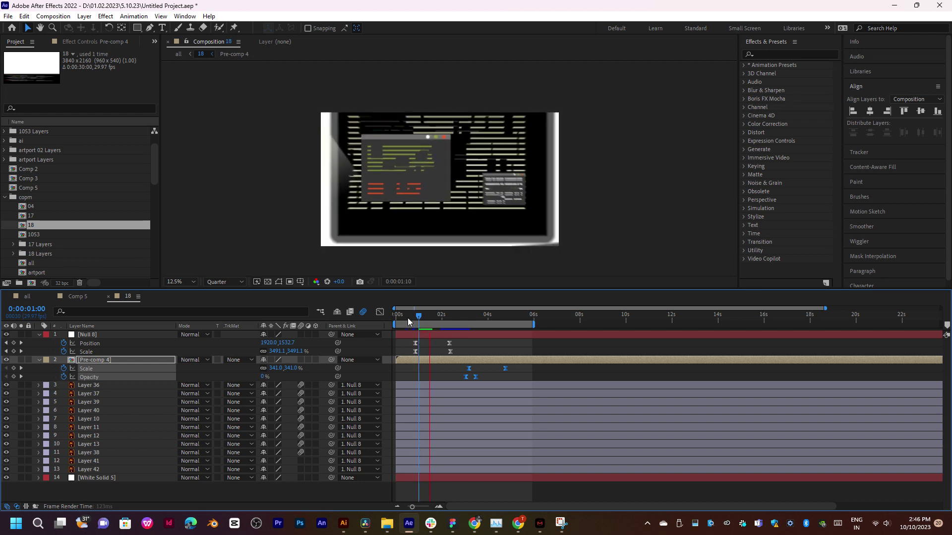
left_click(408, 318)
key("space")
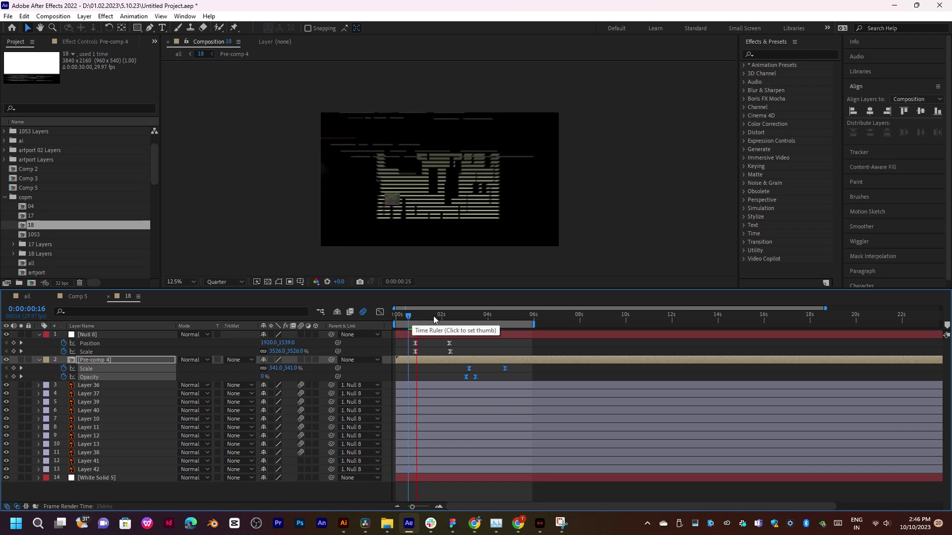
mouse_move(450, 318)
left_mouse_down()
mouse_move(539, 320)
mouse_move(510, 333)
left_mouse_up()
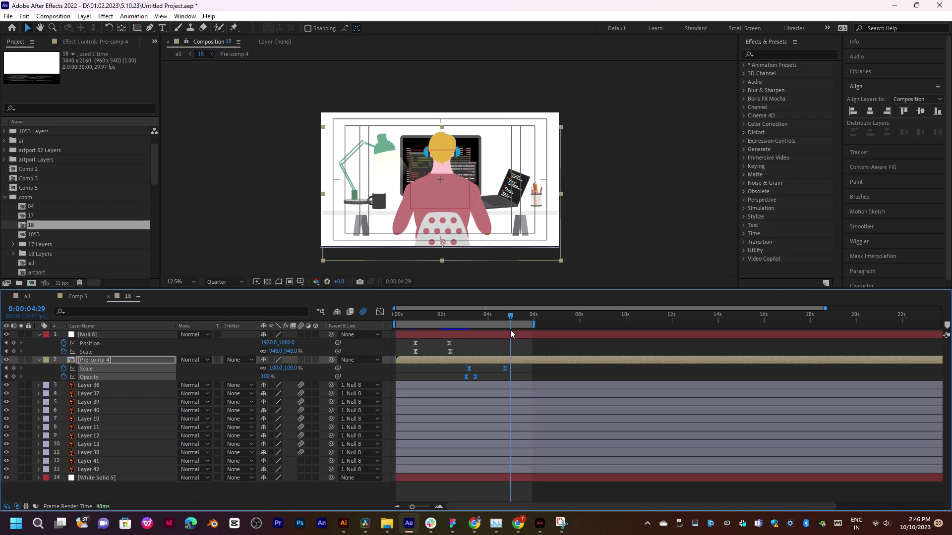
key("ctrl+m")
Name the output file 18.mov in the sky 1 folder and start rendering queue item 9
left_click(260, 487)
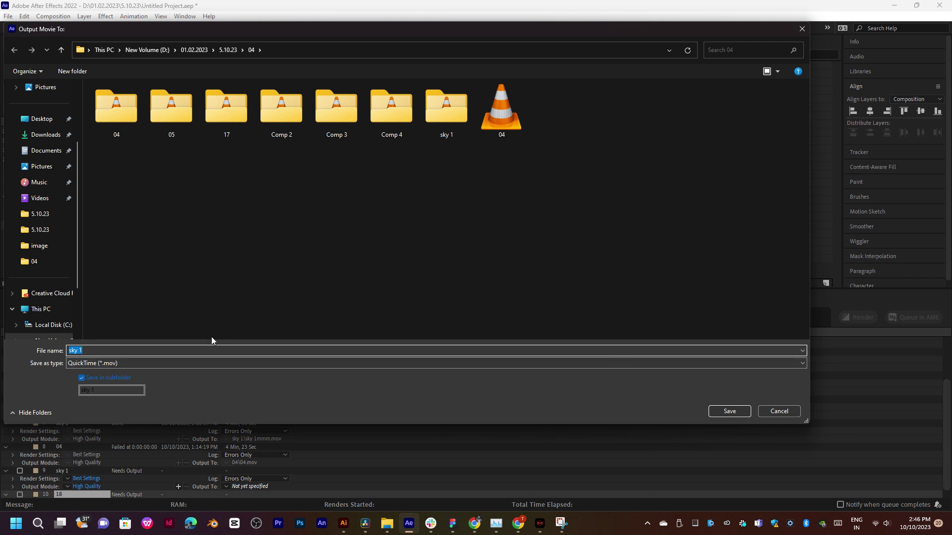
type("18")
left_click(738, 412)
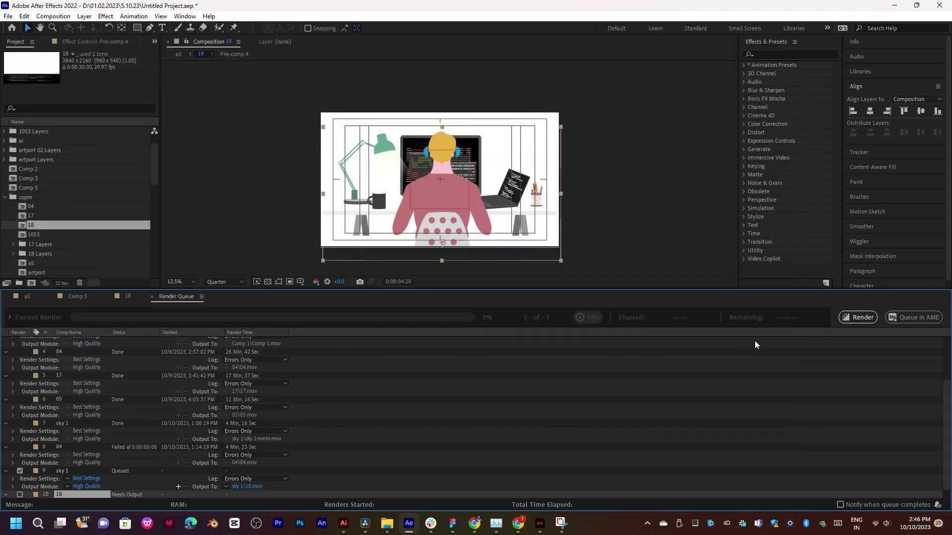
left_click(858, 319)
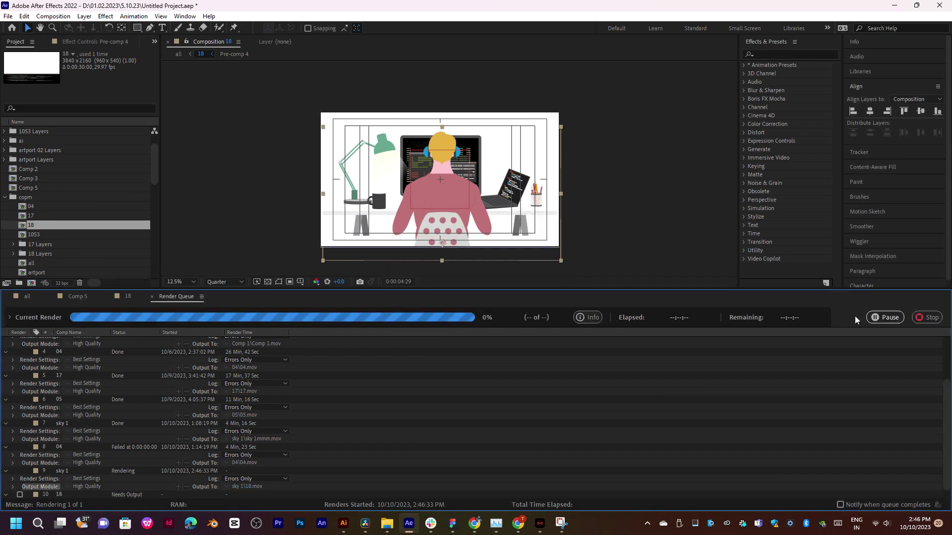